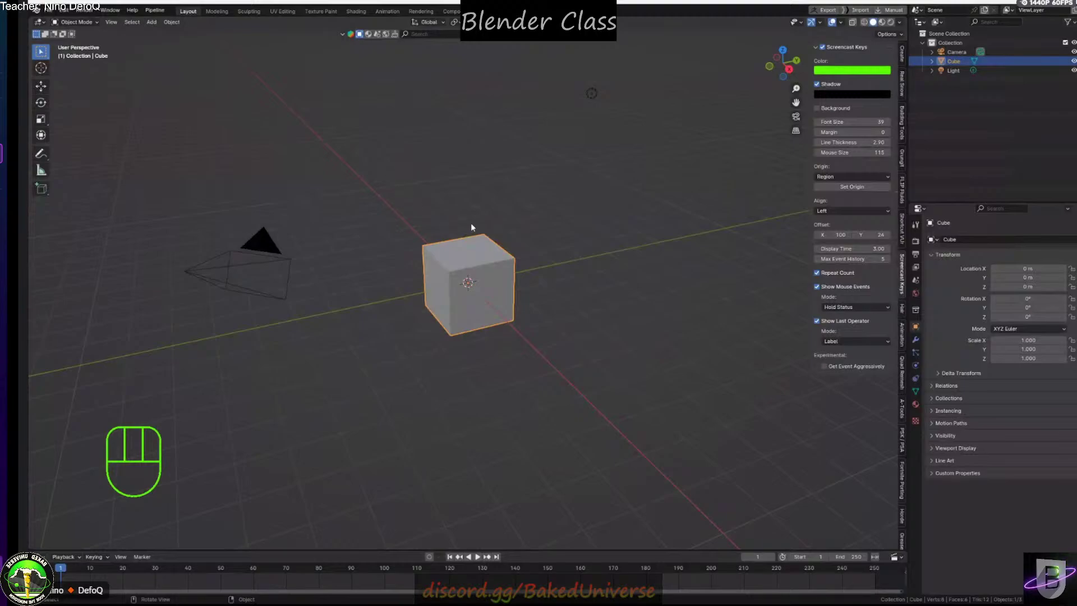
# Open the recent file Mossify - Clean Forest Biome.blend
pyautogui.scroll(2, 457, 261)
pyautogui.keyDown('shift'); pyautogui.moveTo(459, 270); pyautogui.dragTo(474, 265, button='middle'); pyautogui.keyUp('shift')
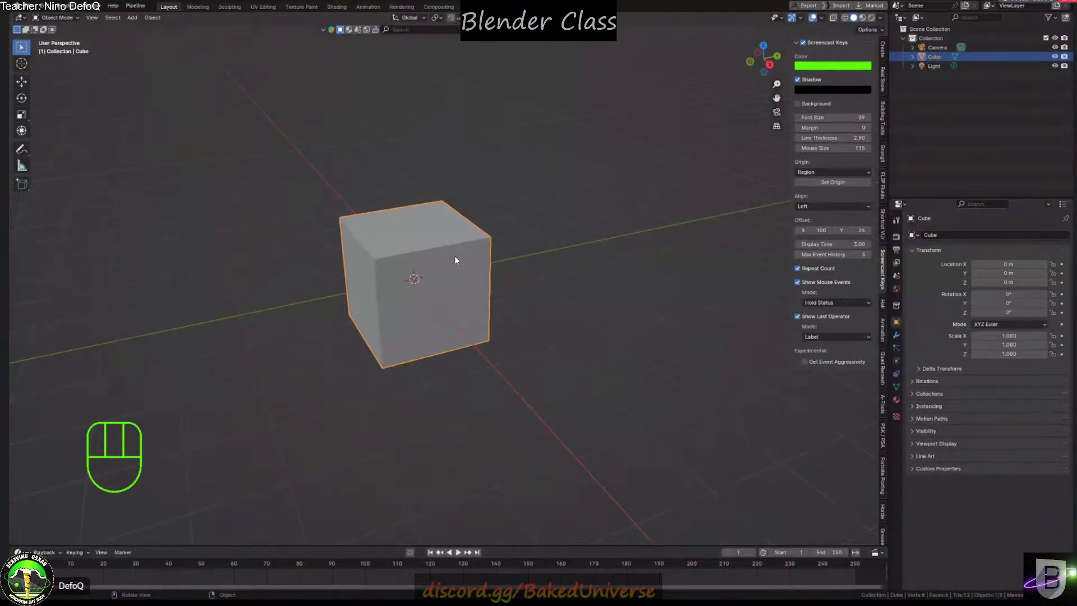
pyautogui.click(26, 6)
pyautogui.moveTo(83, 33)
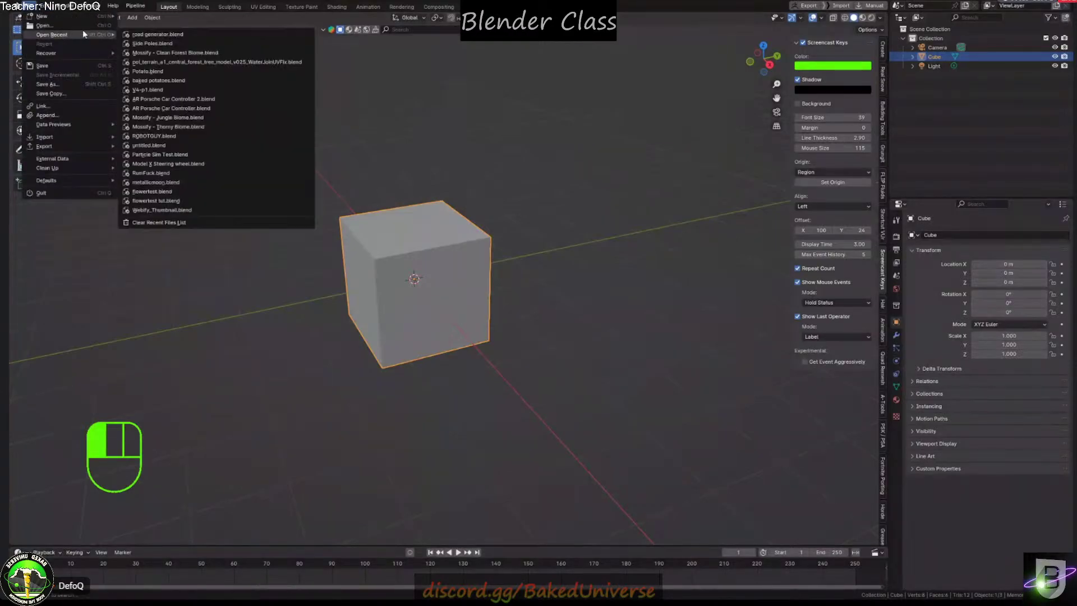
pyautogui.click(190, 54)
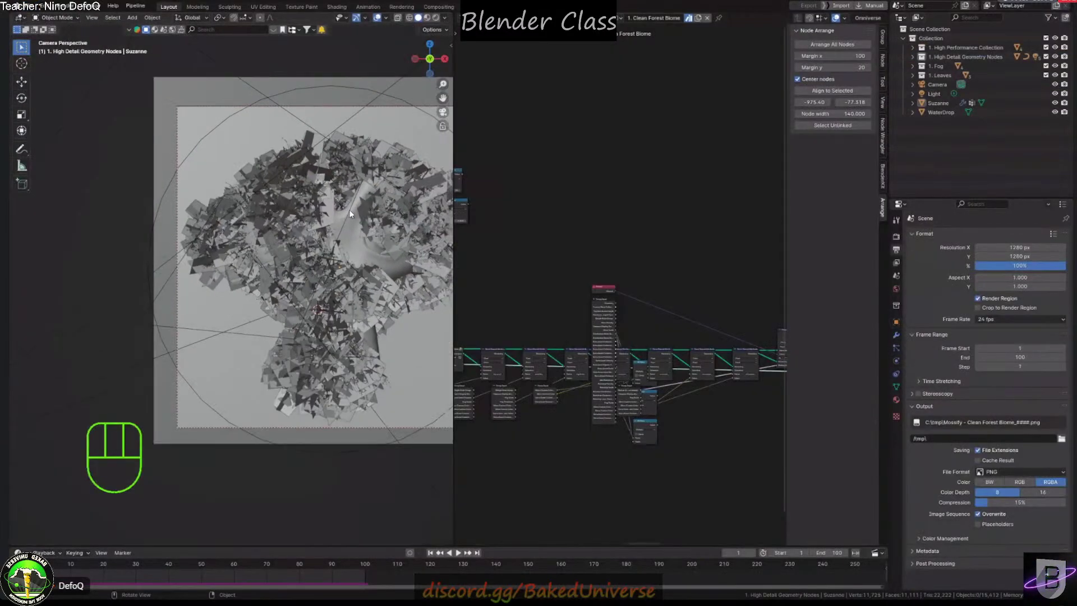
# Delete the Bake node before the Group Output while keeping its geometry link connected
pyautogui.scroll(6, 694, 303)
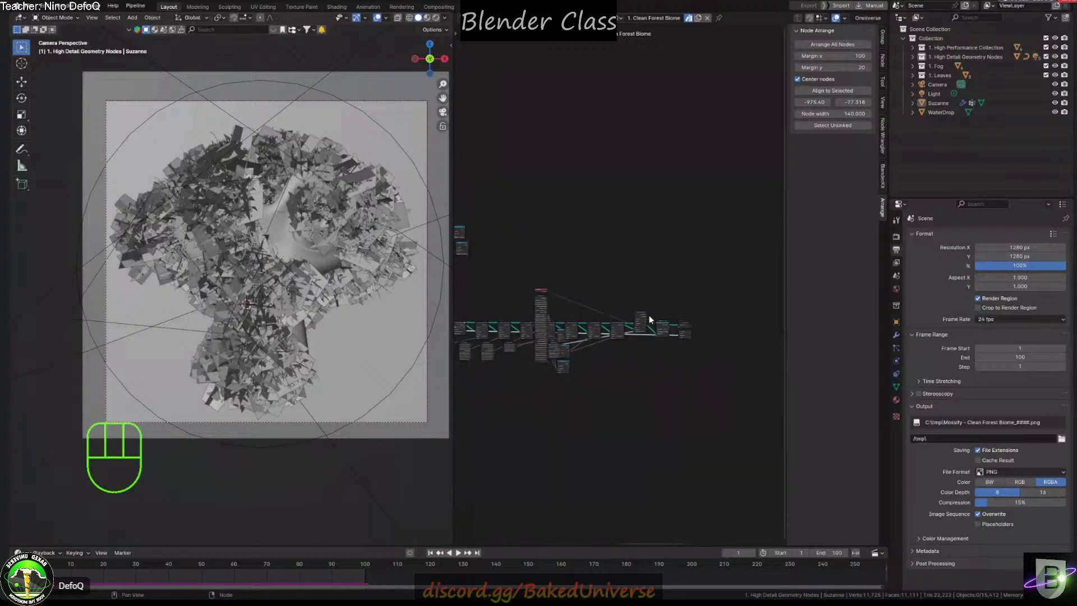
pyautogui.scroll(2, 673, 358)
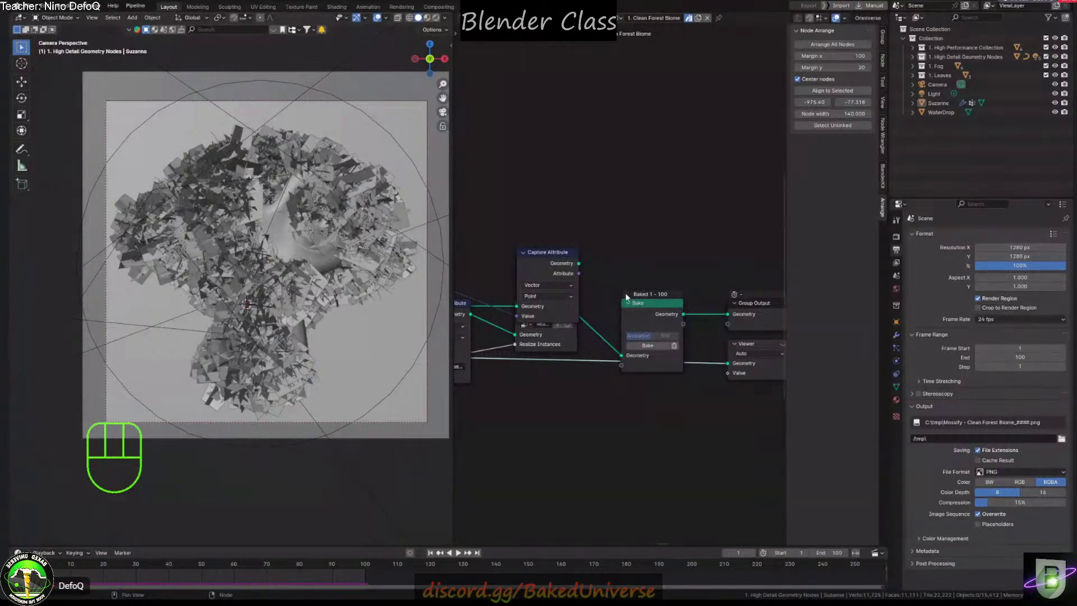
pyautogui.click(659, 303)
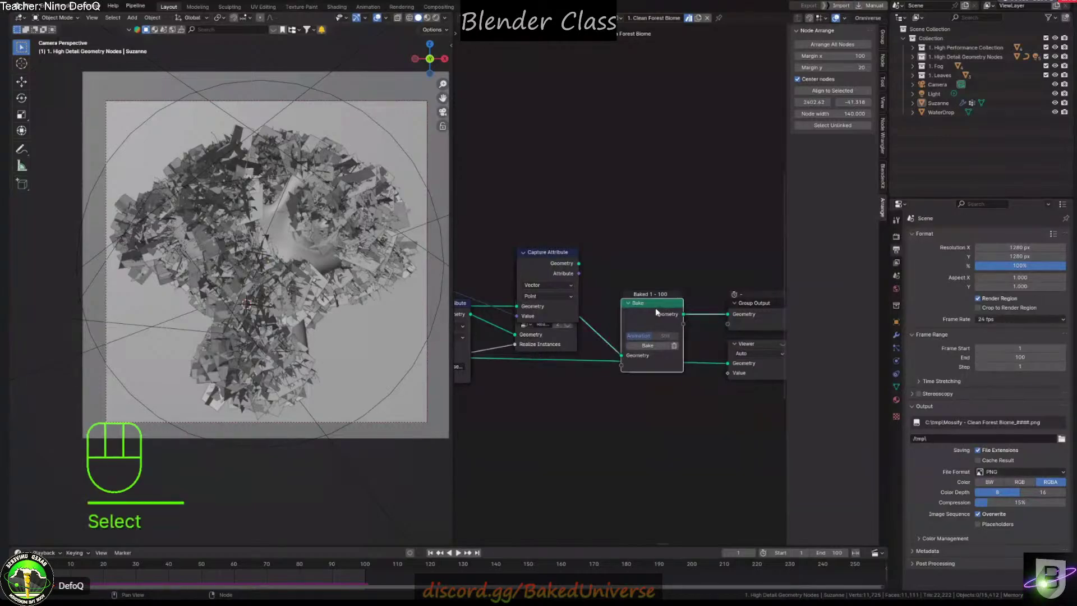
pyautogui.hotkey('ctrl', 'x')
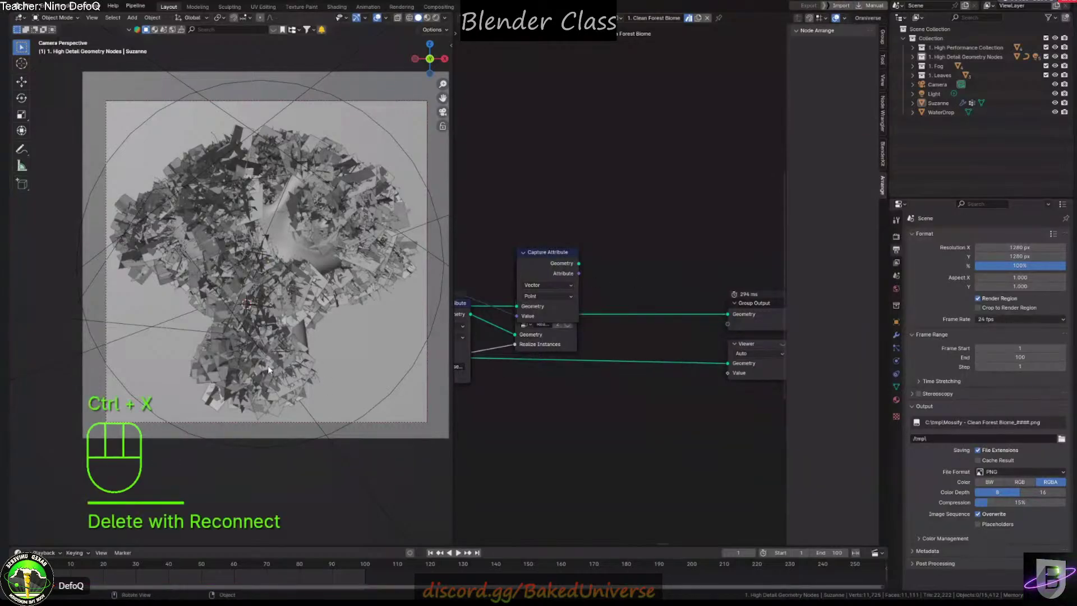
# Play the unbaked moss animation in short bursts and examine the water drops on the leaves up close
pyautogui.press('space')
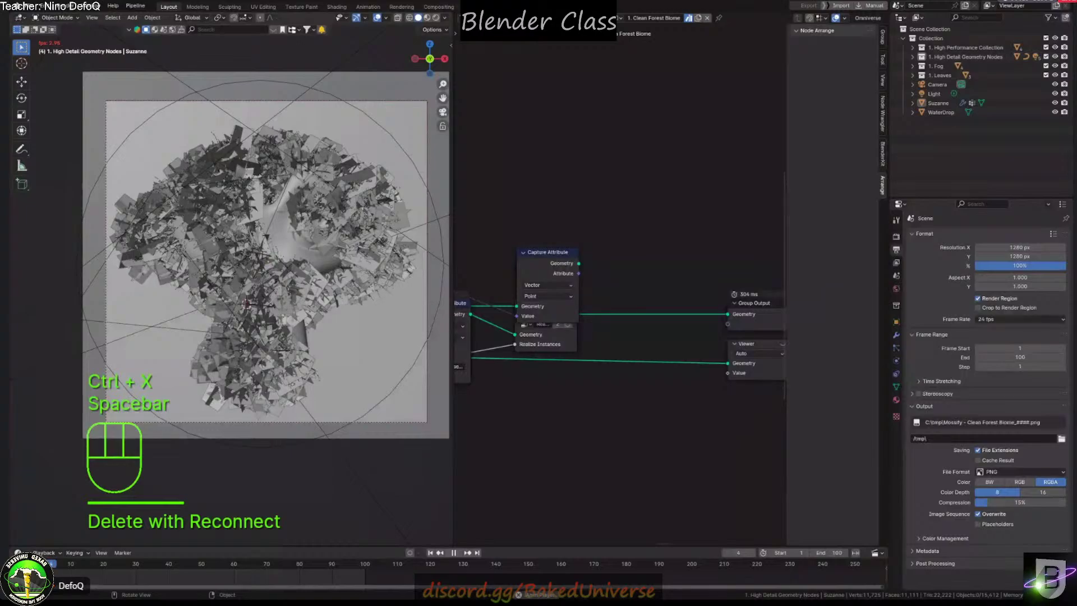
pyautogui.press('space')
pyautogui.keyDown('ctrl'); pyautogui.moveTo(54, 570); pyautogui.dragTo(89, 571, button='middle'); pyautogui.keyUp('ctrl')
pyautogui.scroll(10, 150, 260)
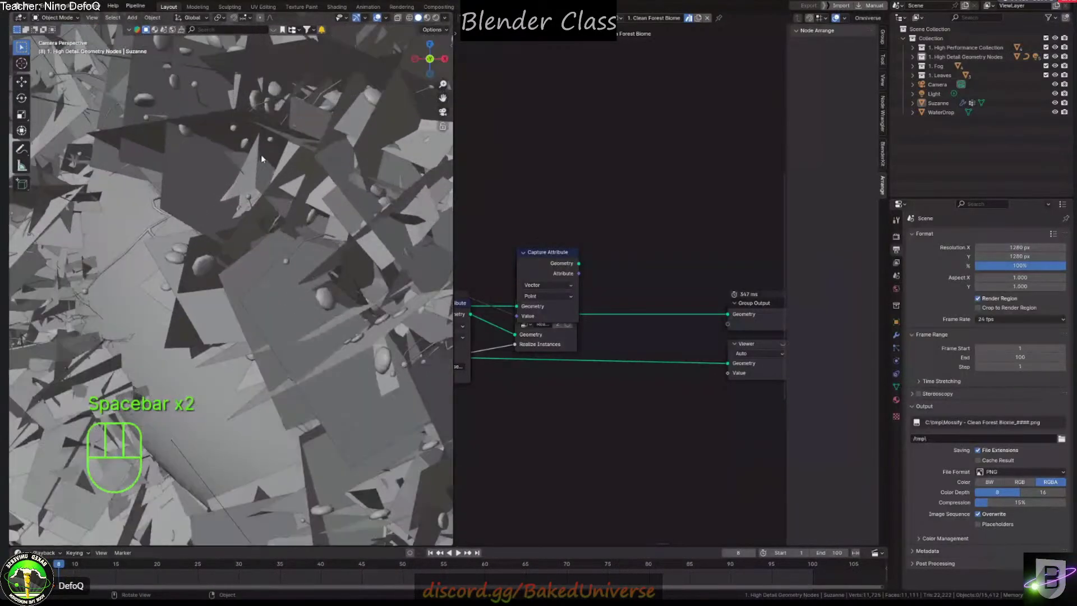
pyautogui.scroll(-6, 245, 94)
pyautogui.keyDown('shift'); pyautogui.moveTo(224, 168); pyautogui.dragTo(209, 245, button='middle'); pyautogui.keyUp('shift')
pyautogui.scroll(3, 204, 250)
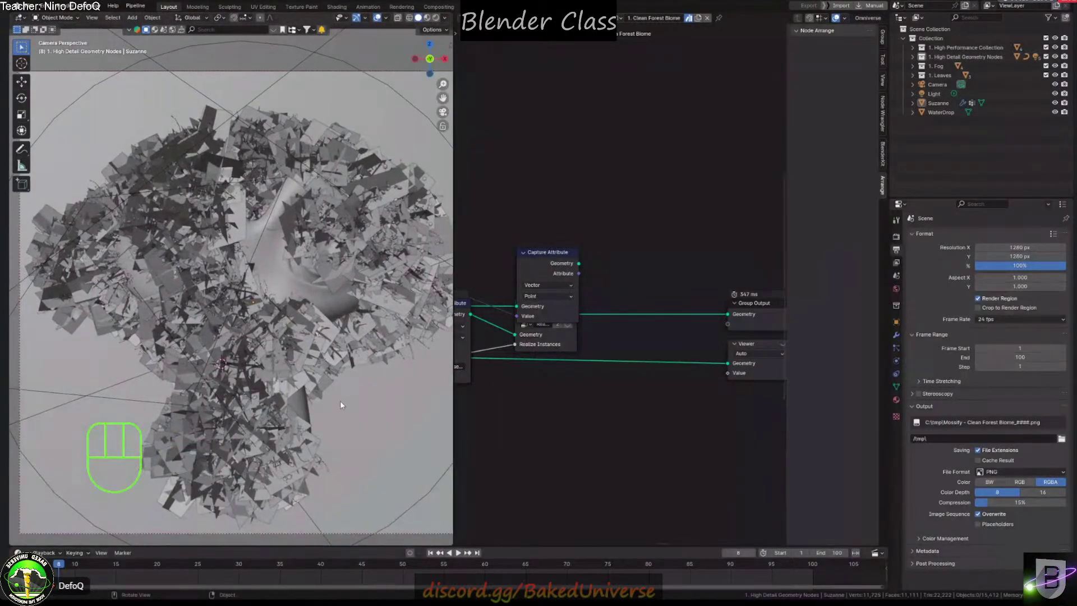
pyautogui.press('space')
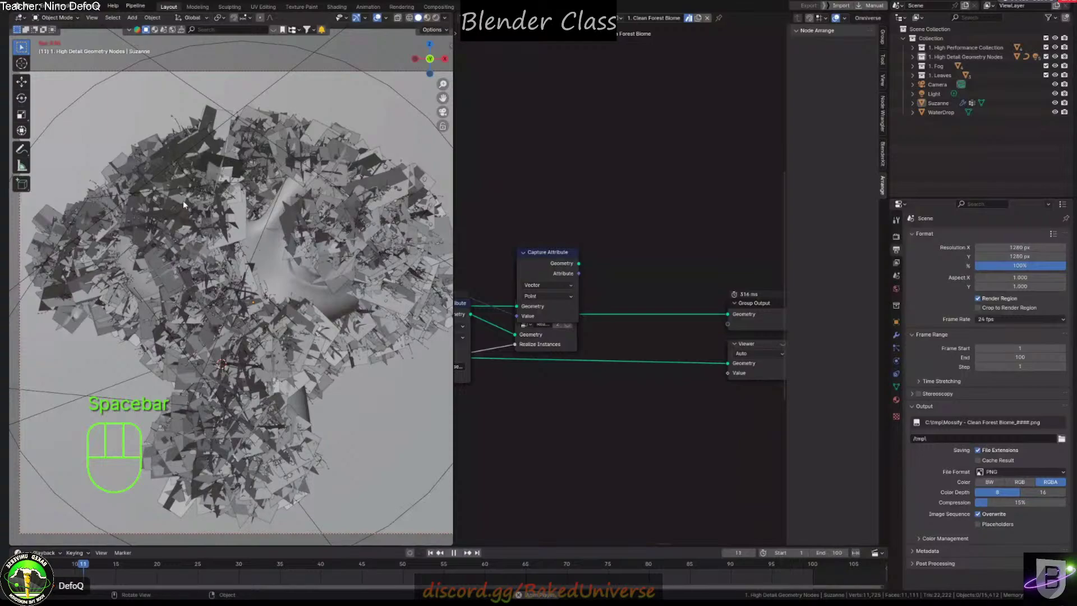
pyautogui.press('space')
# Move the Capture Attribute node above the Realize Instances node and show the object's modifier settings
pyautogui.moveTo(561, 259); pyautogui.dragTo(538, 217)
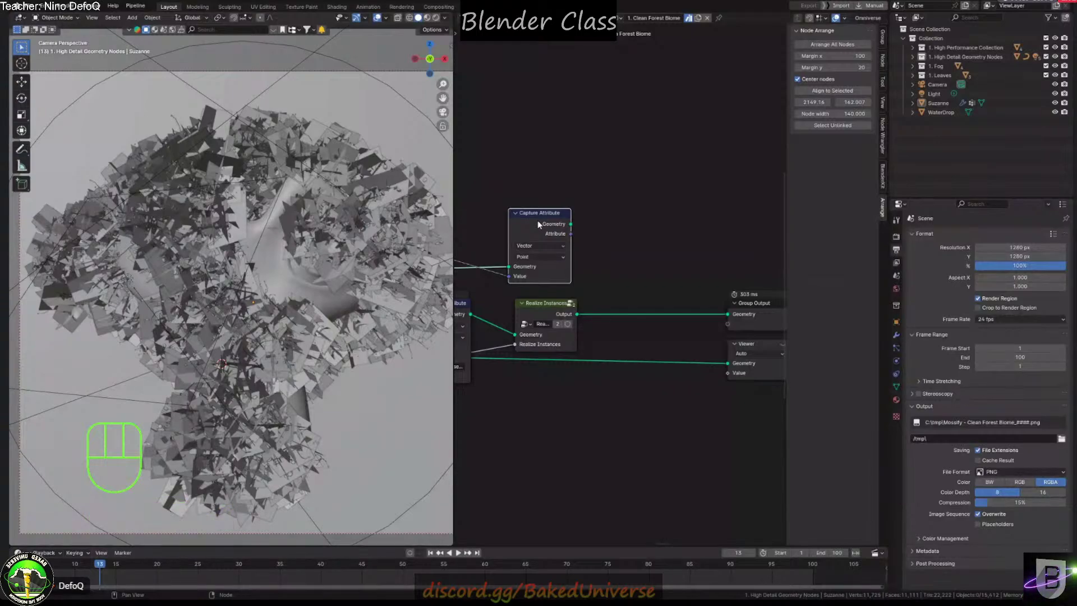
pyautogui.click(896, 335)
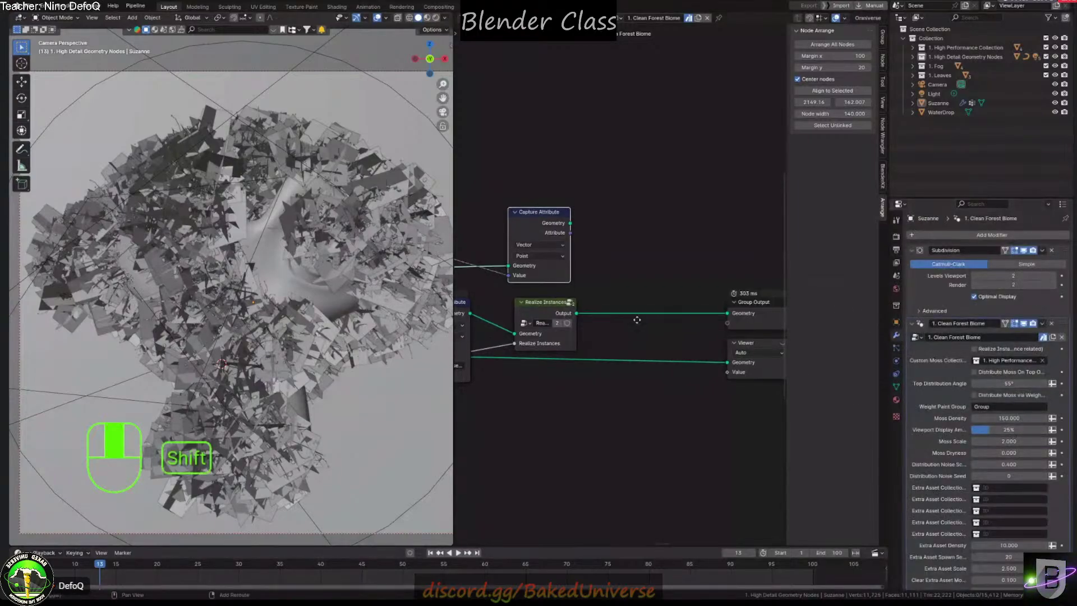
pyautogui.keyDown('shift'); pyautogui.scroll(-3, 674, 316); pyautogui.keyUp('shift')
pyautogui.scroll(1, 662, 273)
pyautogui.scroll(2, 663, 268)
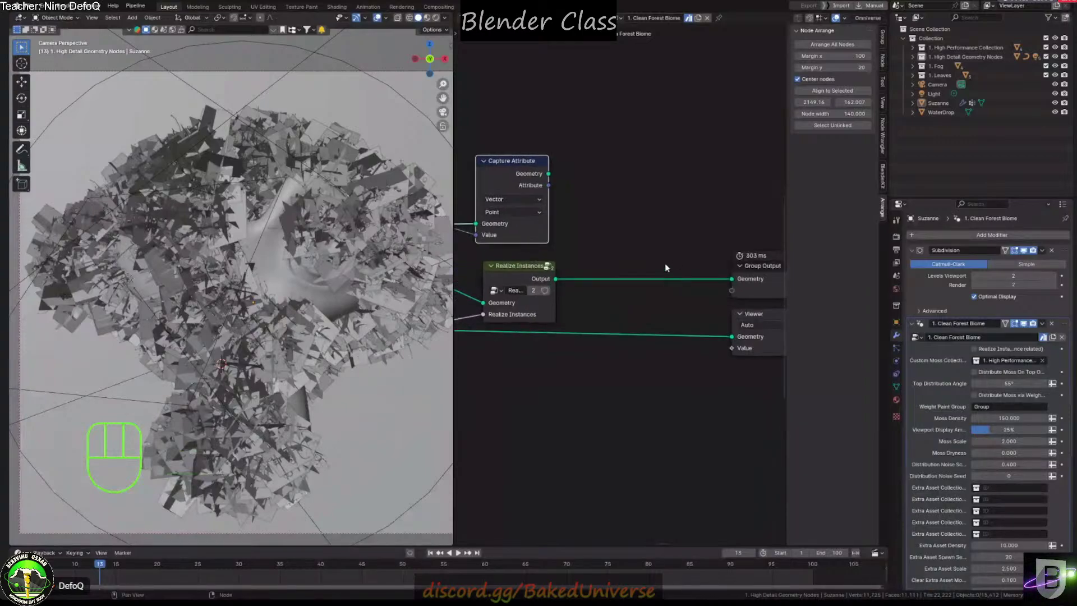
# Add a Bake node and insert it on the link between Realize Instances and Group Output
pyautogui.hotkey('shift', 'a')
pyautogui.click(621, 252)
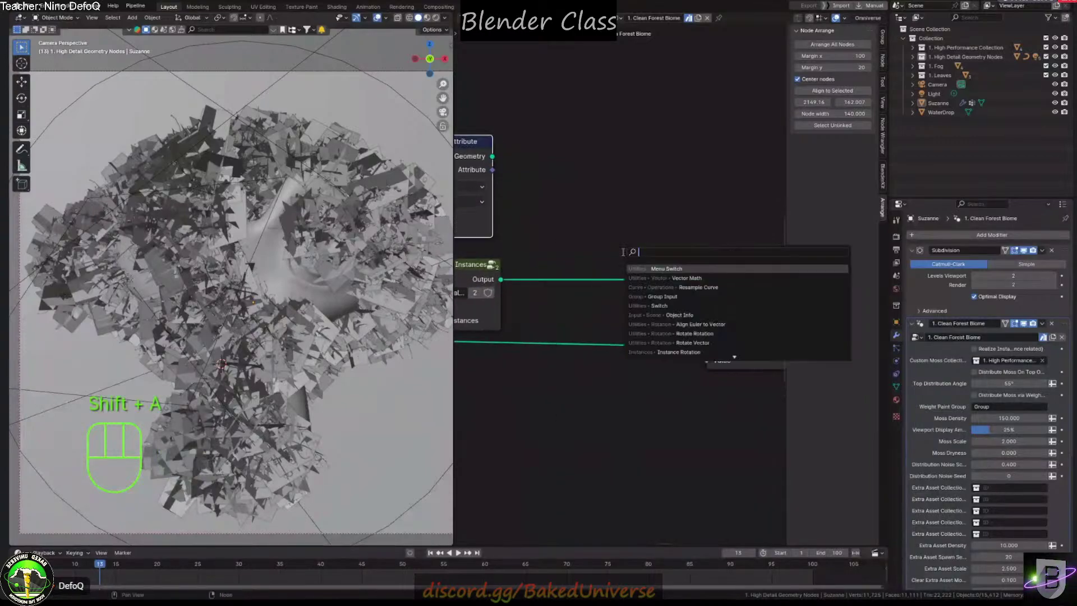
pyautogui.hotkey('shift', 'a')
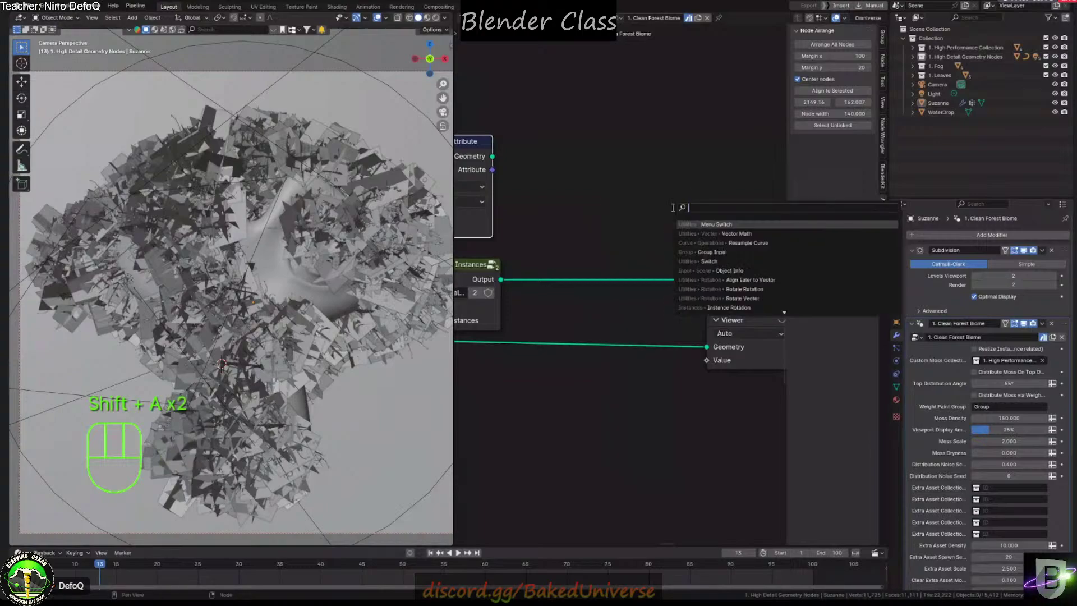
pyautogui.write('bake')
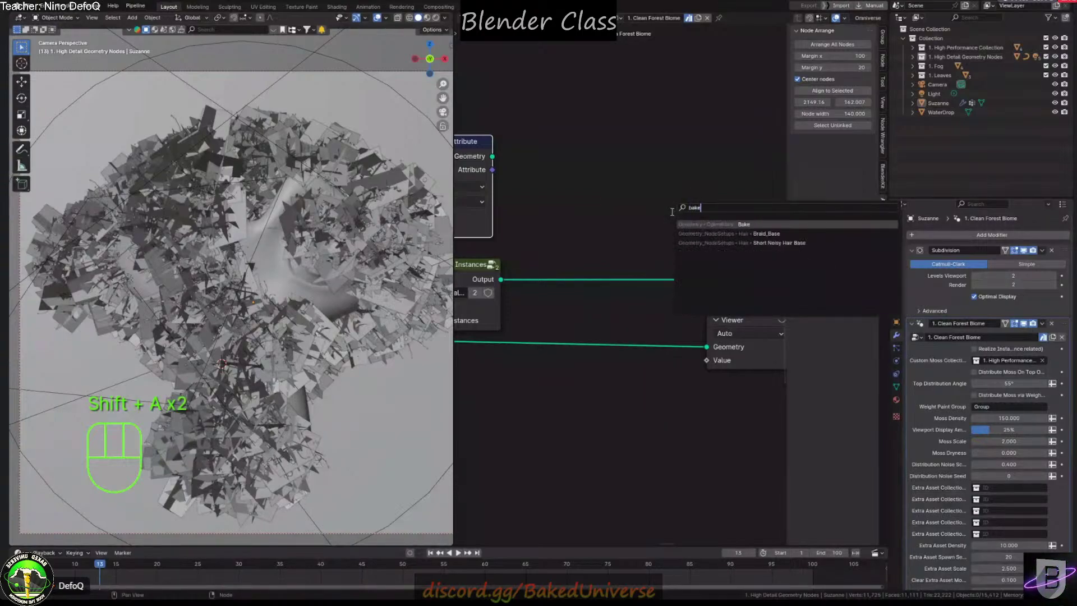
pyautogui.press('Return')
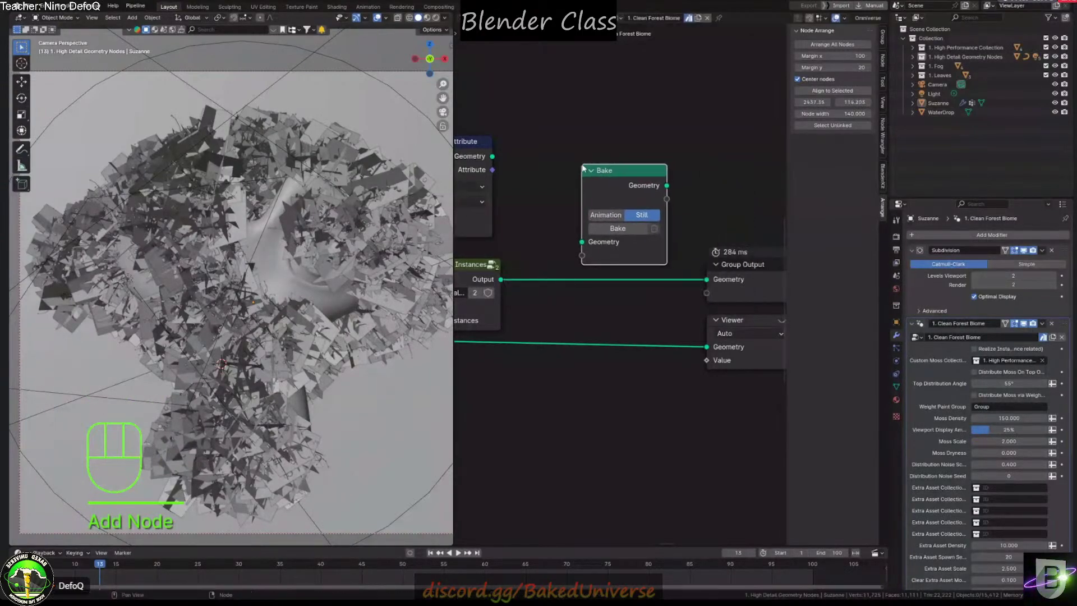
pyautogui.click(583, 168)
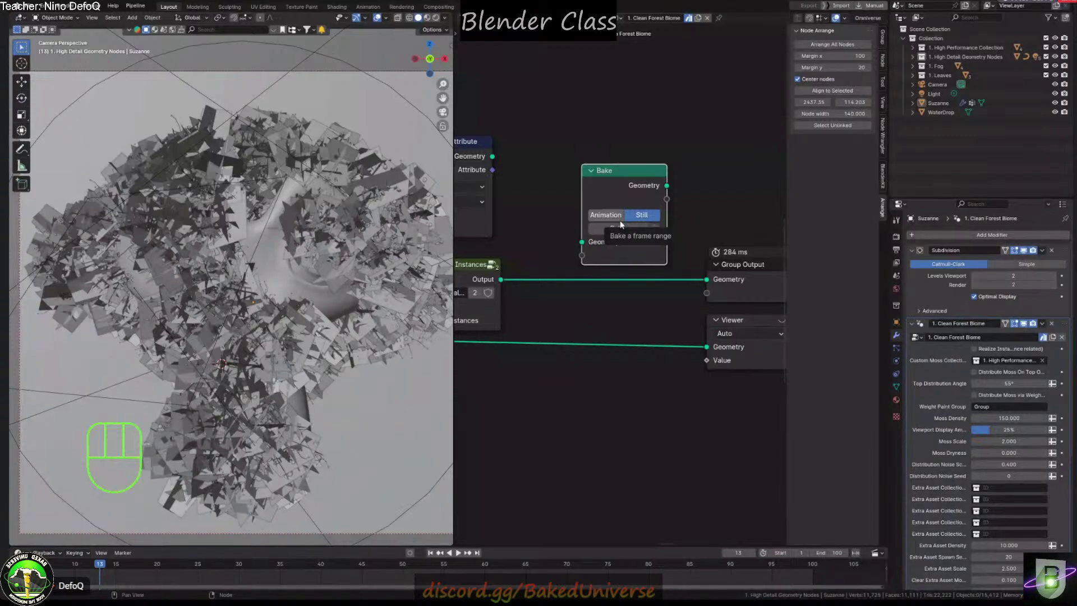
pyautogui.press('g')
pyautogui.click(584, 204)
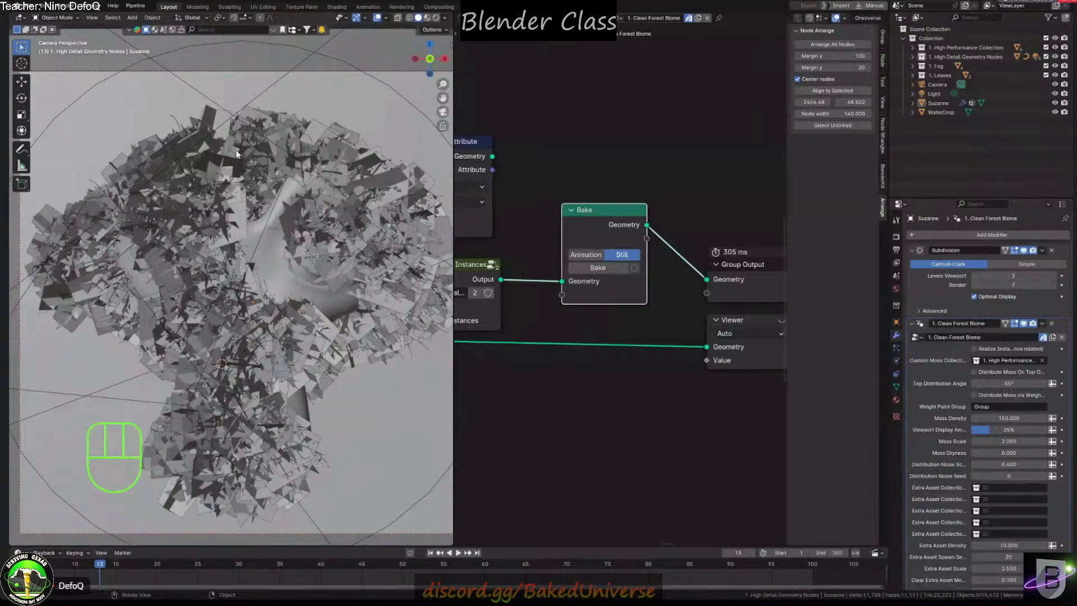
# Play the animation briefly from an orbited view to check playback with the unbaked Bake node
pyautogui.moveTo(286, 235); pyautogui.dragTo(323, 207, button='middle')
pyautogui.press('KP_2')
pyautogui.press('KP_Enter')
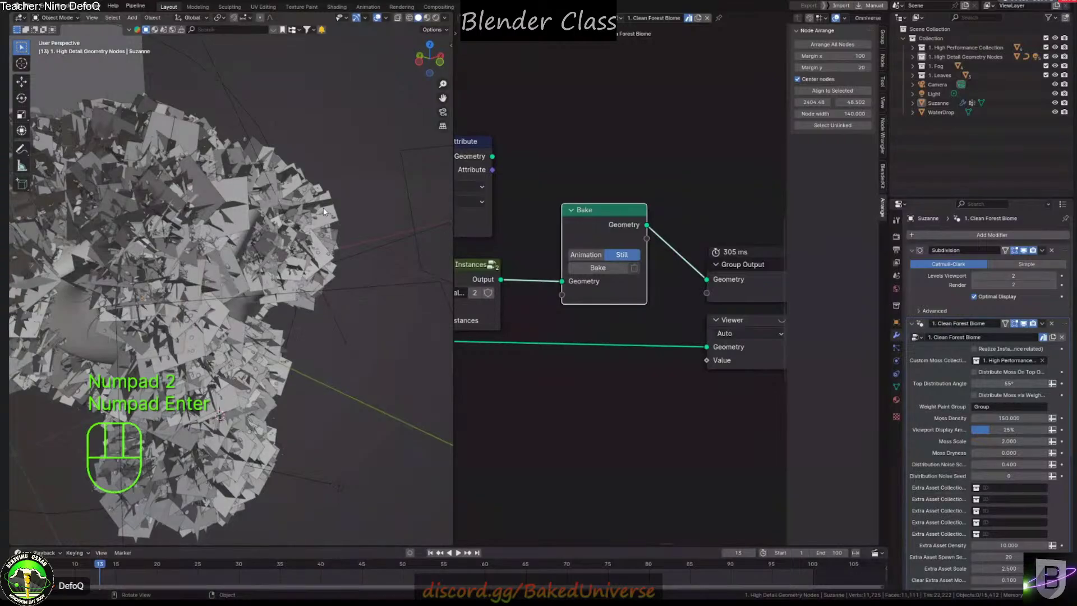
pyautogui.press('space')
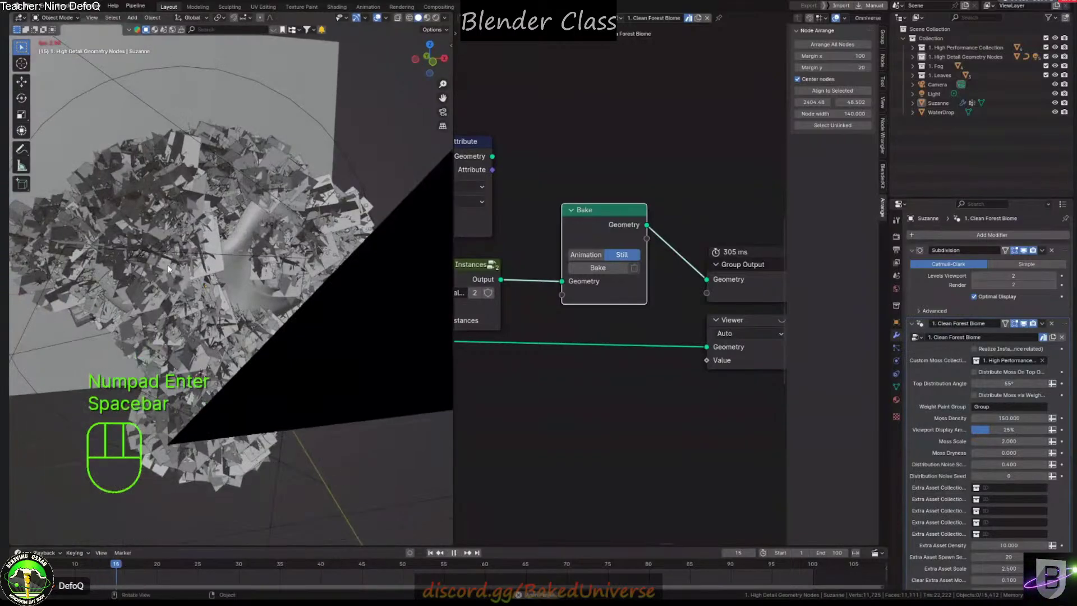
pyautogui.press('space')
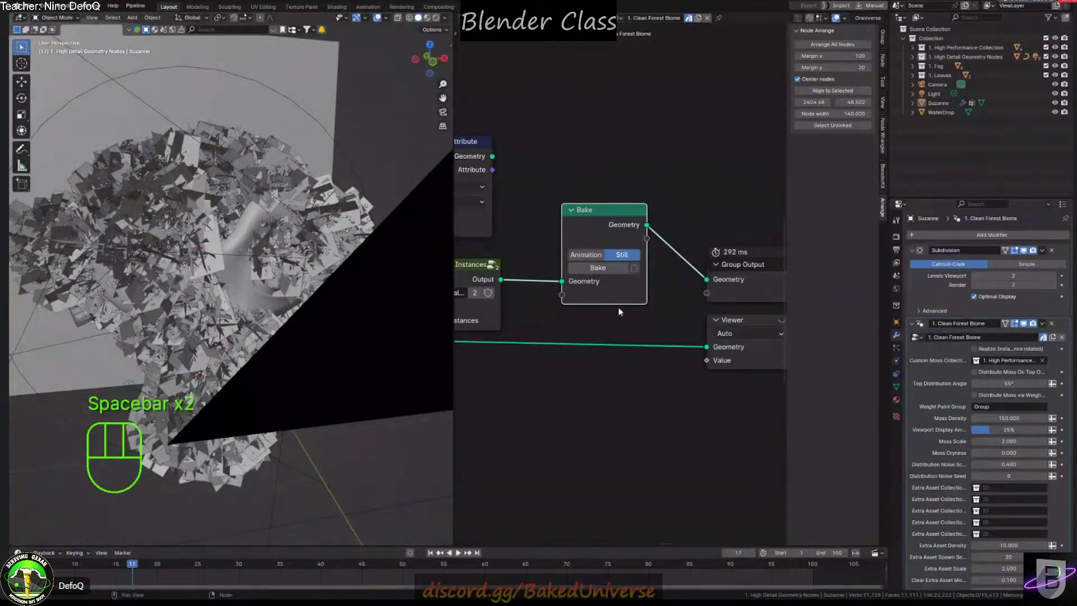
# Return to the first frame, set the end frame to 50 and switch back to the camera view
pyautogui.click(430, 552)
pyautogui.moveTo(829, 552)
pyautogui.mouseDown()
pyautogui.moveTo(820, 551)
pyautogui.moveTo(832, 550)
pyautogui.mouseUp()
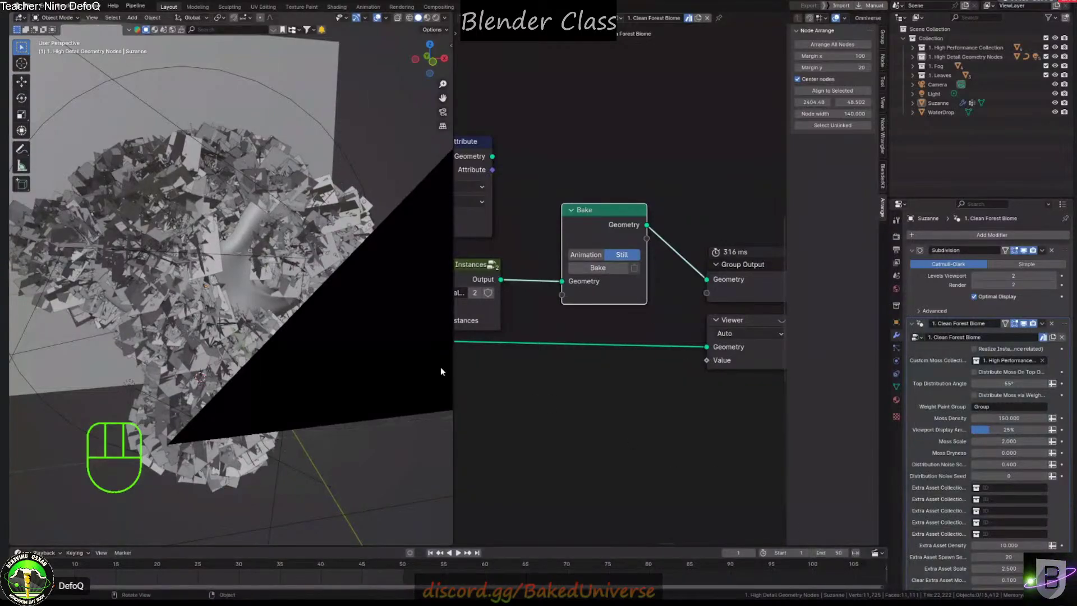
pyautogui.press('KP_0')
pyautogui.press('KP_2')
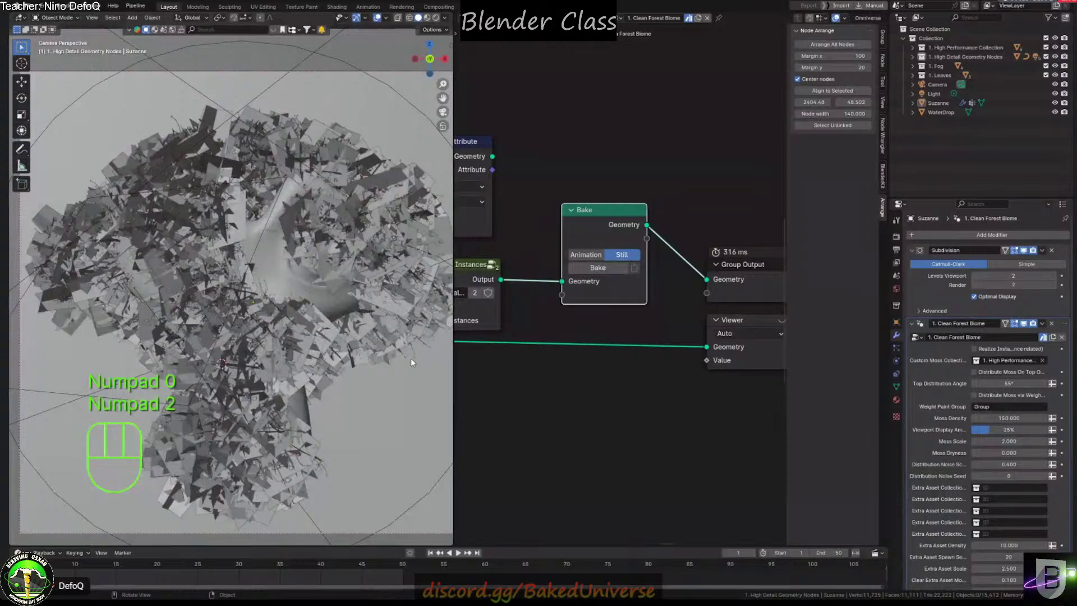
# Bake frame 1 as a still with the Bake node, and delete that bake
pyautogui.click(588, 268)
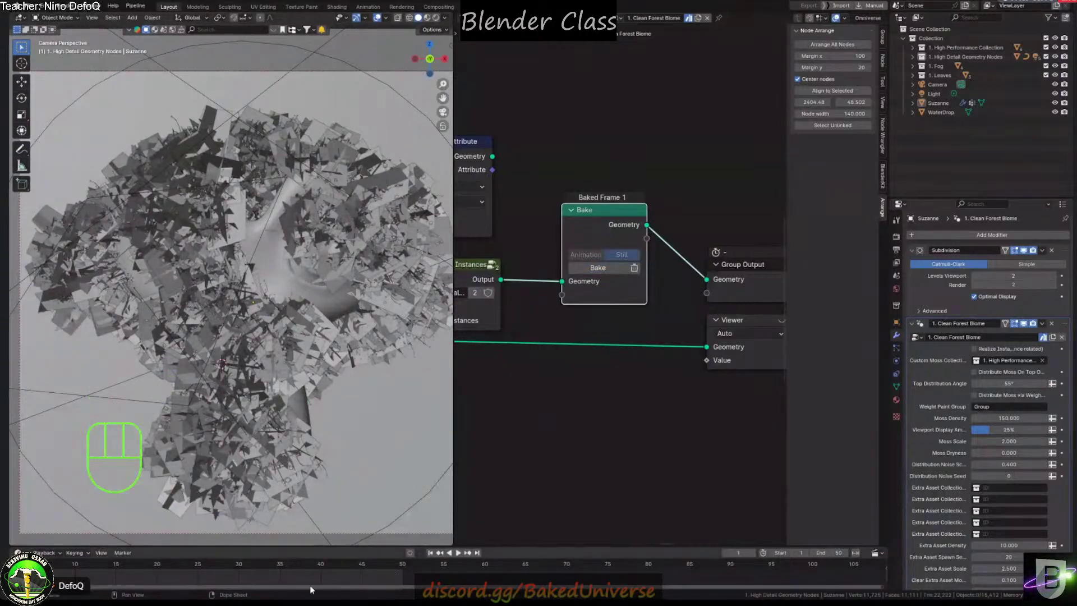
pyautogui.moveTo(231, 567); pyautogui.dragTo(346, 567, button='middle')
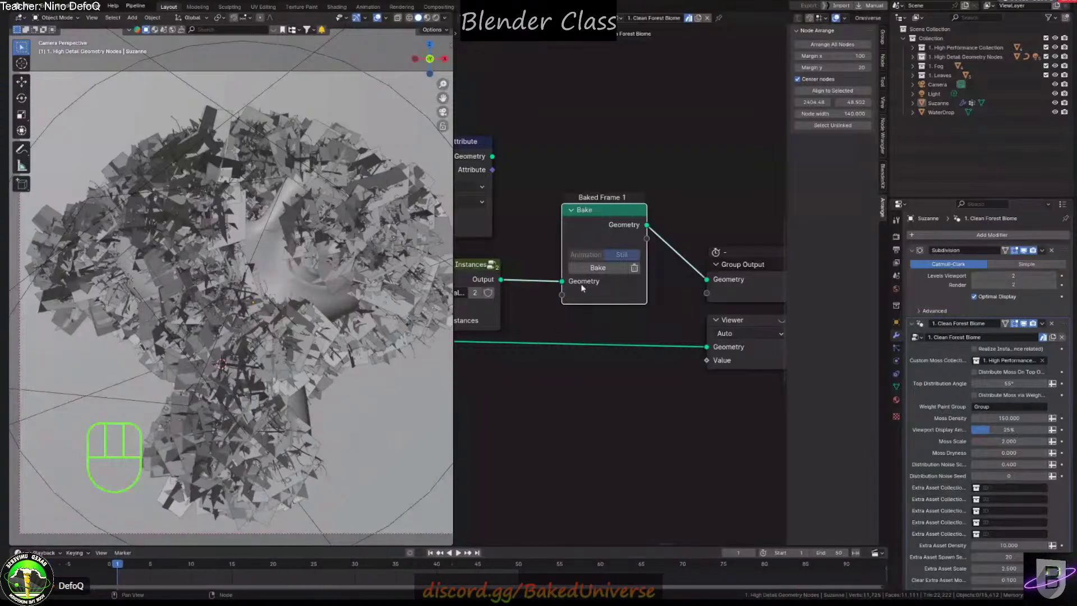
pyautogui.click(634, 271)
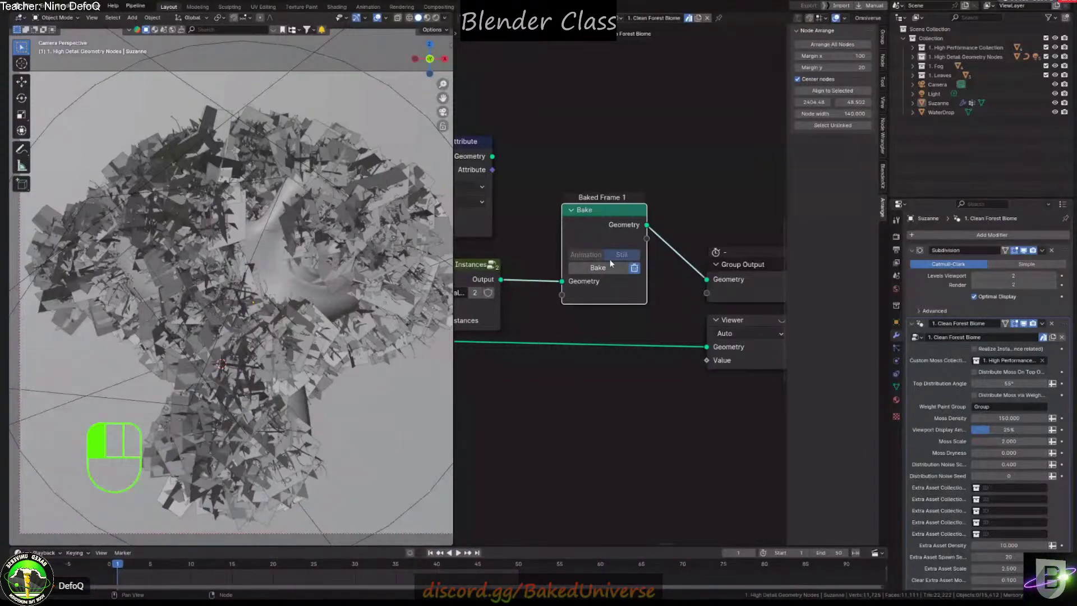
# Set the Bake node to Animation and bake frames 1 to 50
pyautogui.click(588, 255)
pyautogui.click(598, 269)
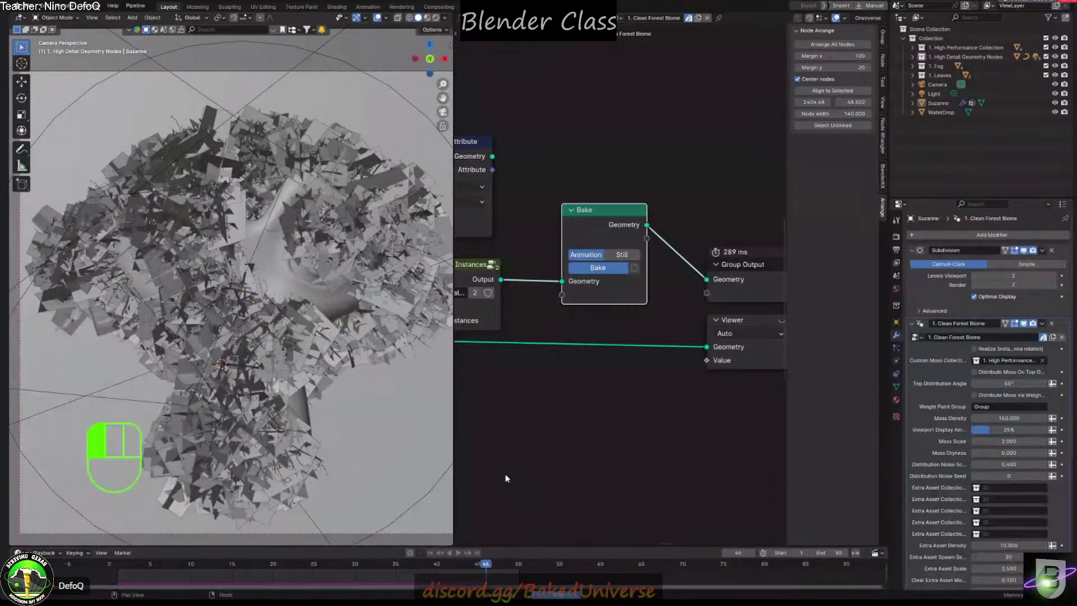
# Play the baked animation and examine the moss from orbited, close-up, side, front and camera views before stopping playback
pyautogui.press('space')
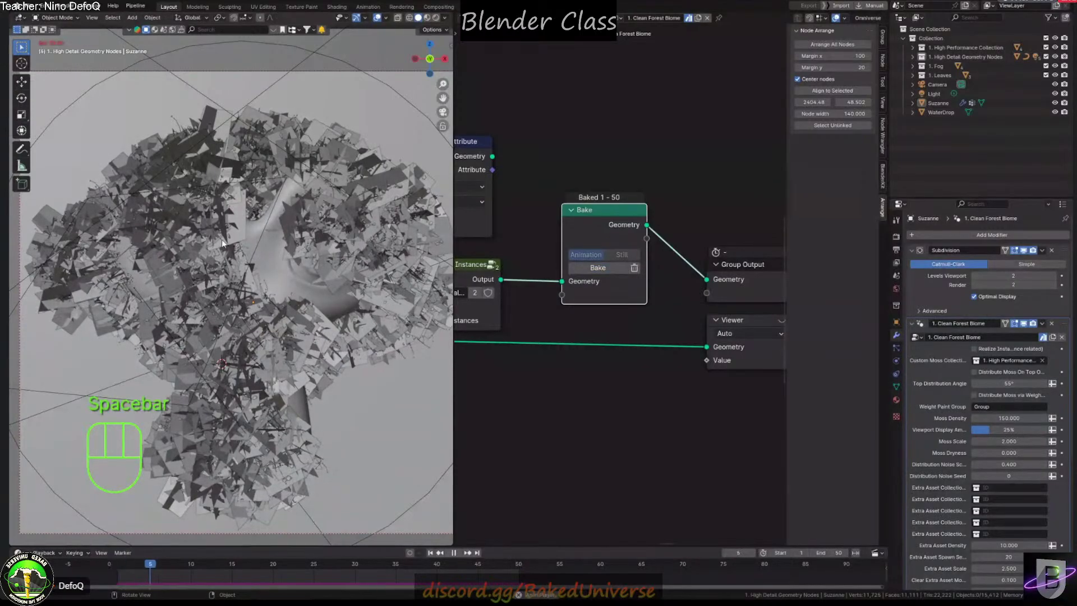
pyautogui.moveTo(236, 218); pyautogui.dragTo(185, 169, button='middle')
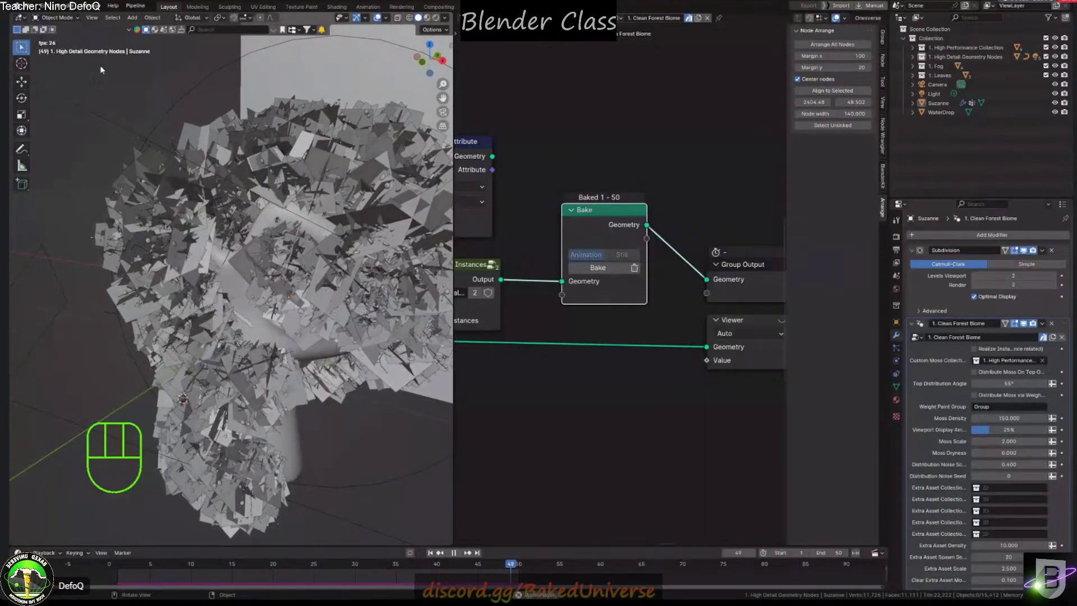
pyautogui.moveTo(230, 169); pyautogui.dragTo(247, 308, button='middle')
pyautogui.scroll(5, 249, 153)
pyautogui.press('KP_1')
pyautogui.press('KP_3')
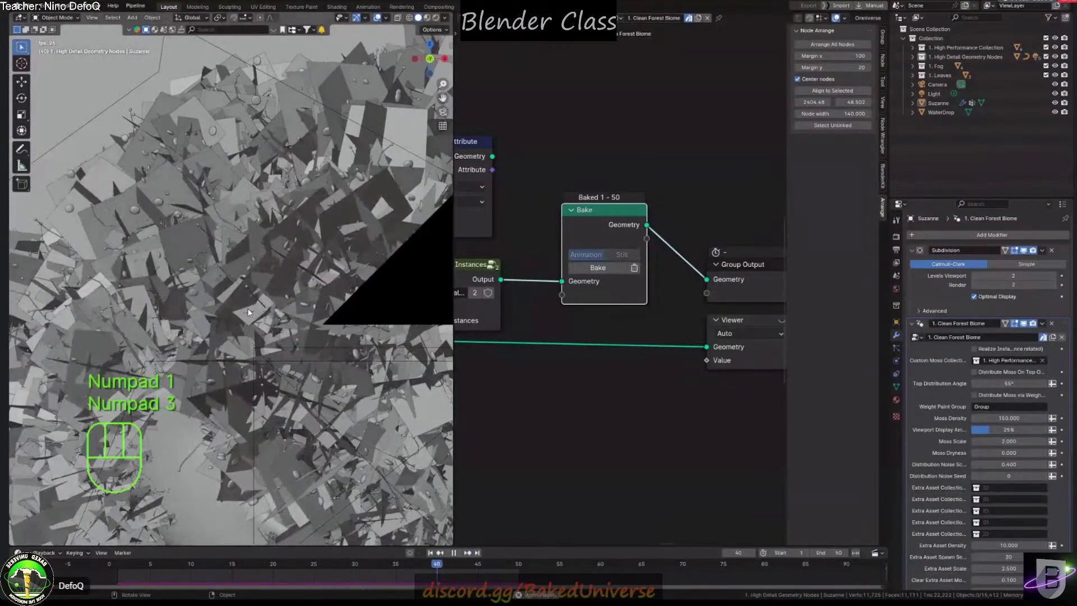
pyautogui.press('KP_1')
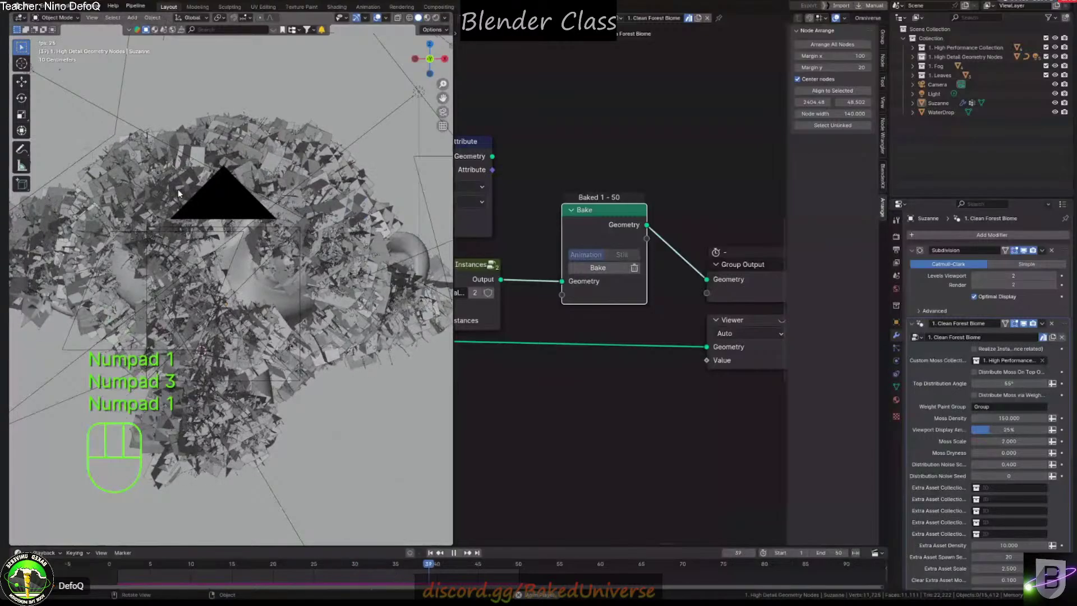
pyautogui.press('KP_0')
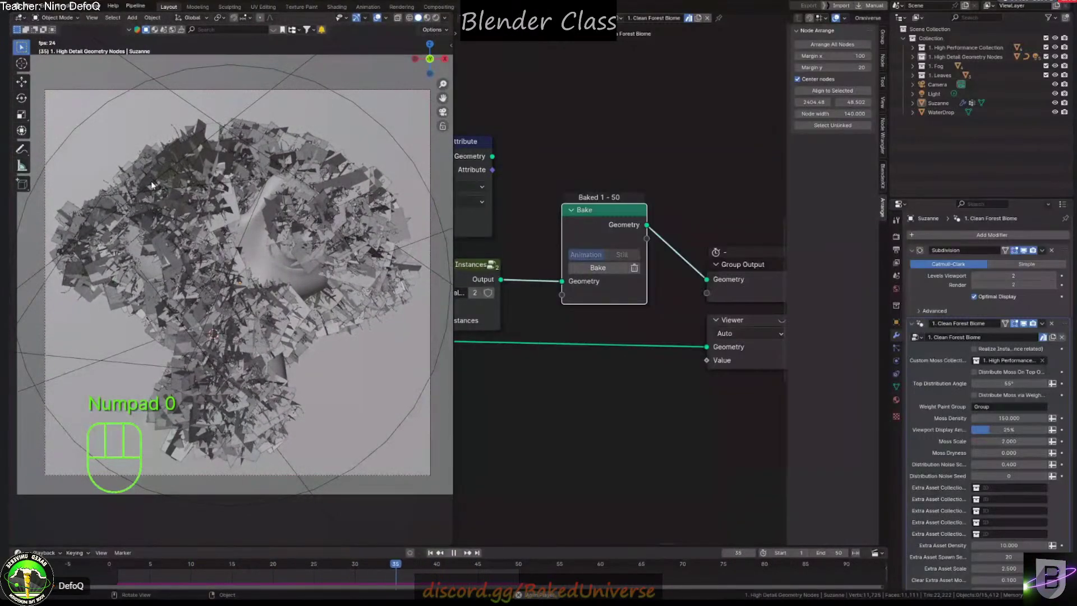
pyautogui.press('space')
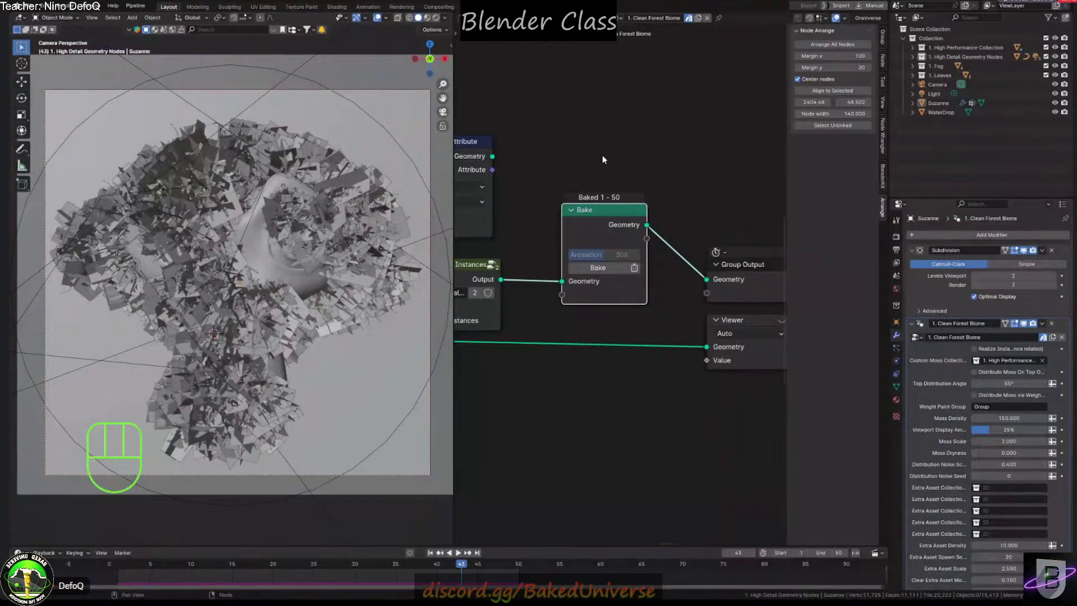
# Add an Index Switch node to the node tree and place it above the Bake node
pyautogui.moveTo(603, 160); pyautogui.dragTo(618, 230, button='middle')
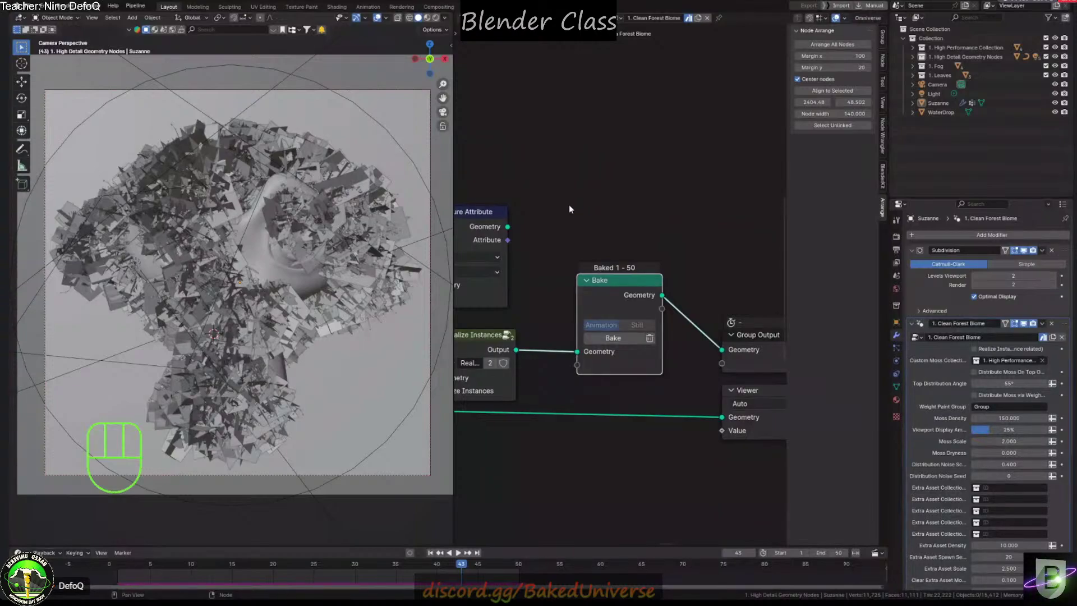
pyautogui.scroll(1, 579, 174)
pyautogui.hotkey('shift', 'a')
pyautogui.click(603, 157)
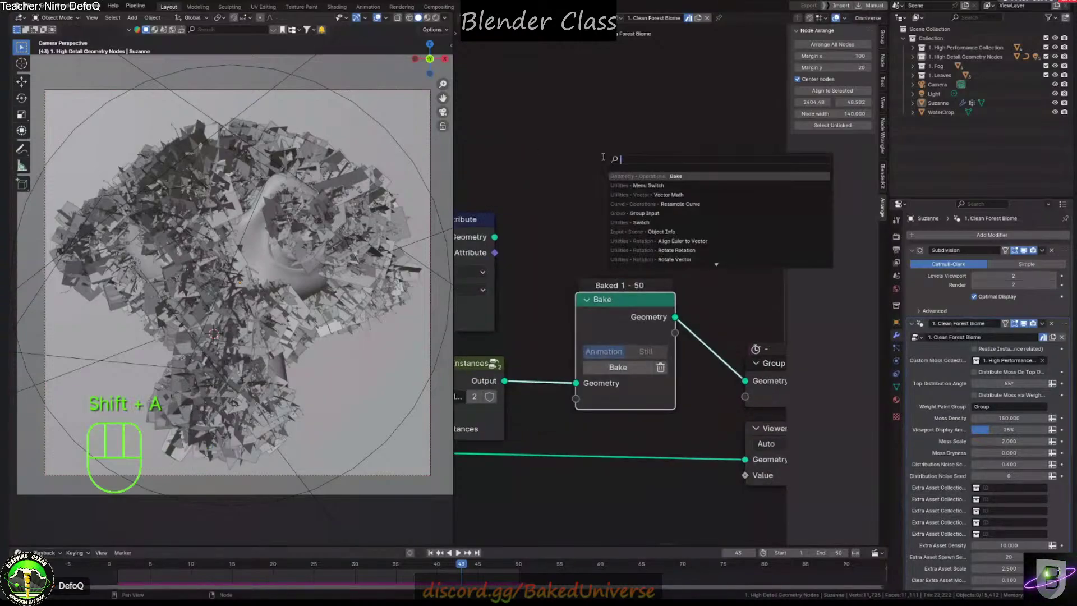
pyautogui.write('index sw')
pyautogui.press('Return')
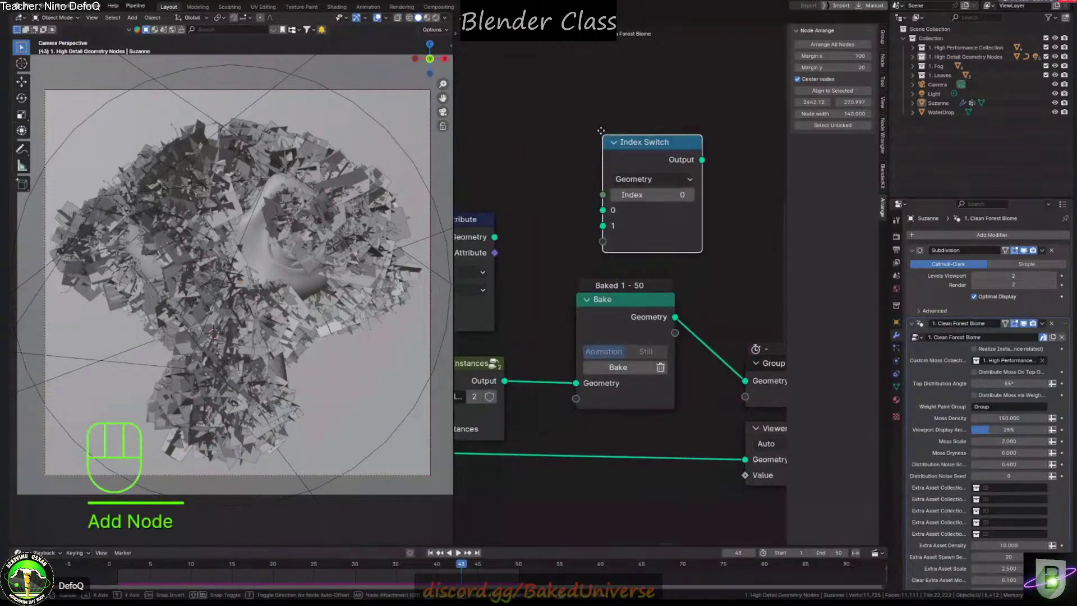
pyautogui.click(597, 56)
pyautogui.moveTo(644, 72); pyautogui.dragTo(621, 105, button='middle')
pyautogui.press('g')
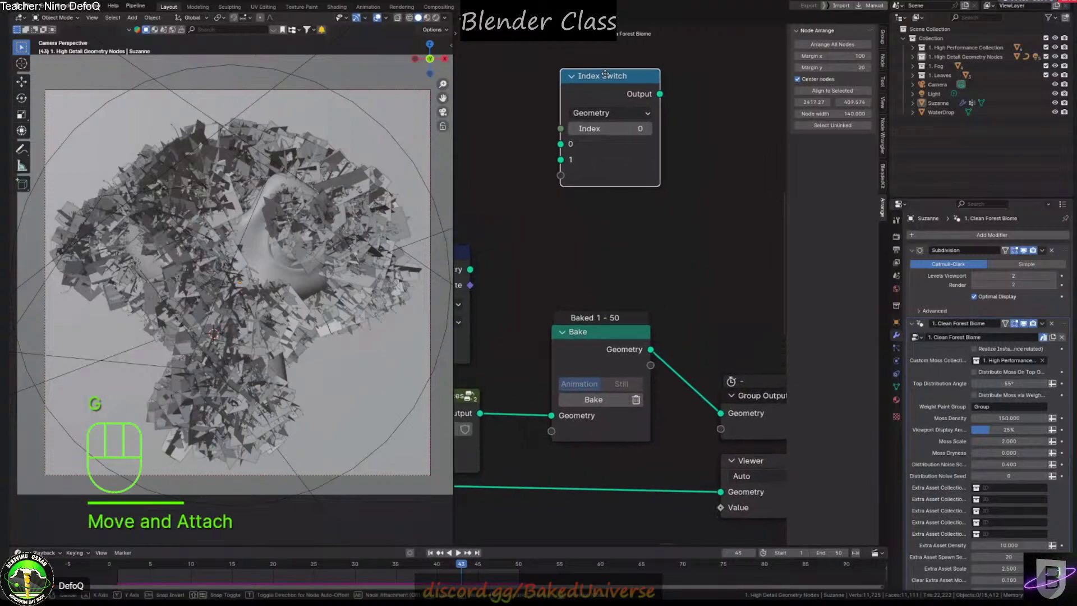
pyautogui.click(602, 71)
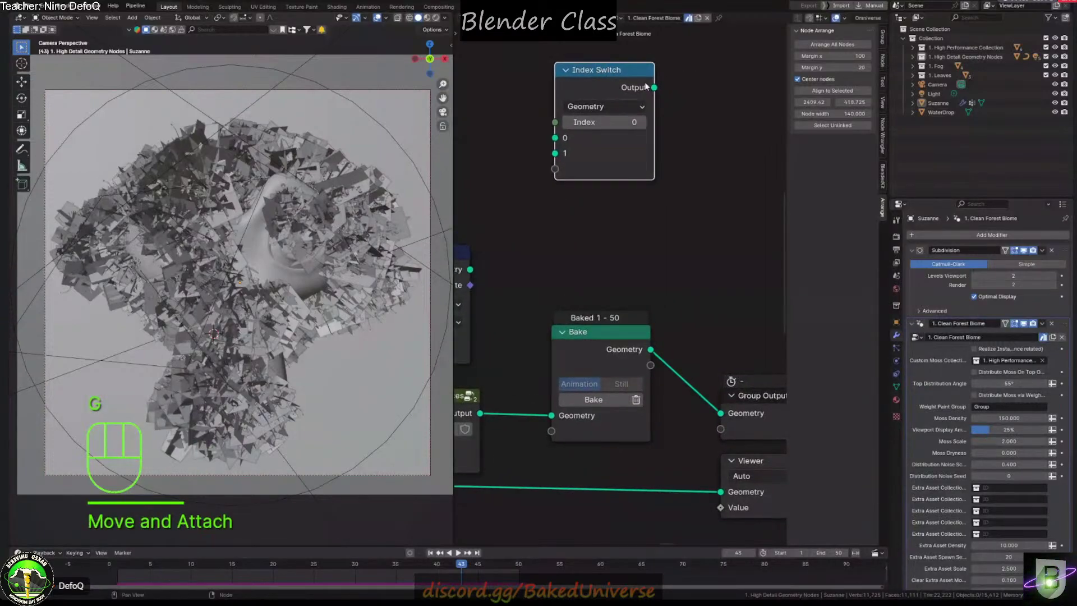
# Add a Switch node beside the Index Switch node and compare the inputs of the two
pyautogui.hotkey('shift', 'a')
pyautogui.write('swi')
pyautogui.click(678, 90)
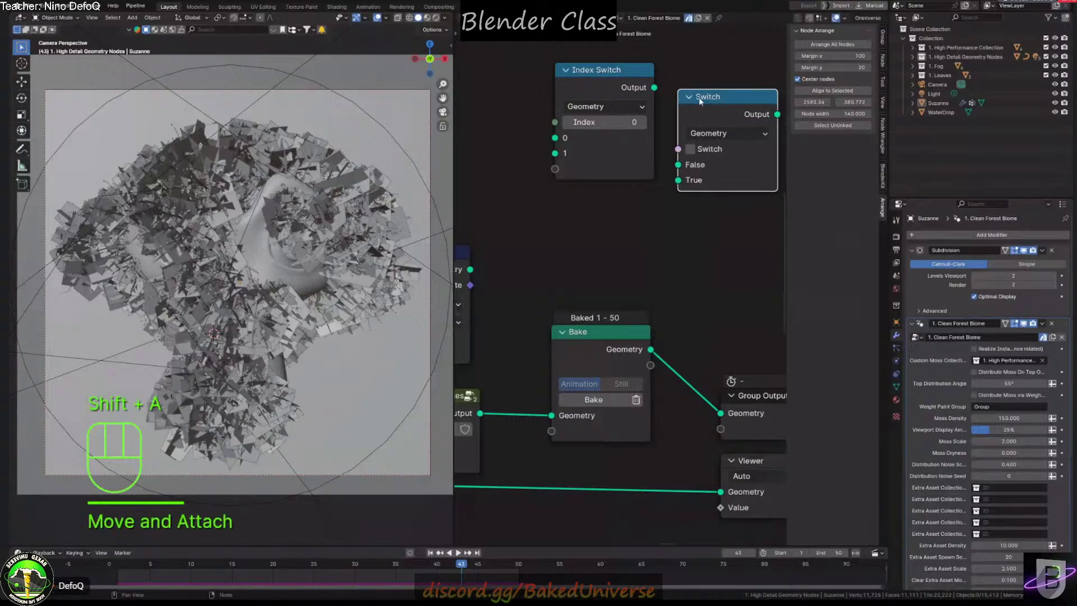
pyautogui.keyDown('shift'); pyautogui.moveTo(737, 99); pyautogui.dragTo(623, 170, button='middle'); pyautogui.keyUp('shift')
pyautogui.scroll(-2, 667, 128)
pyautogui.scroll(2, 617, 168)
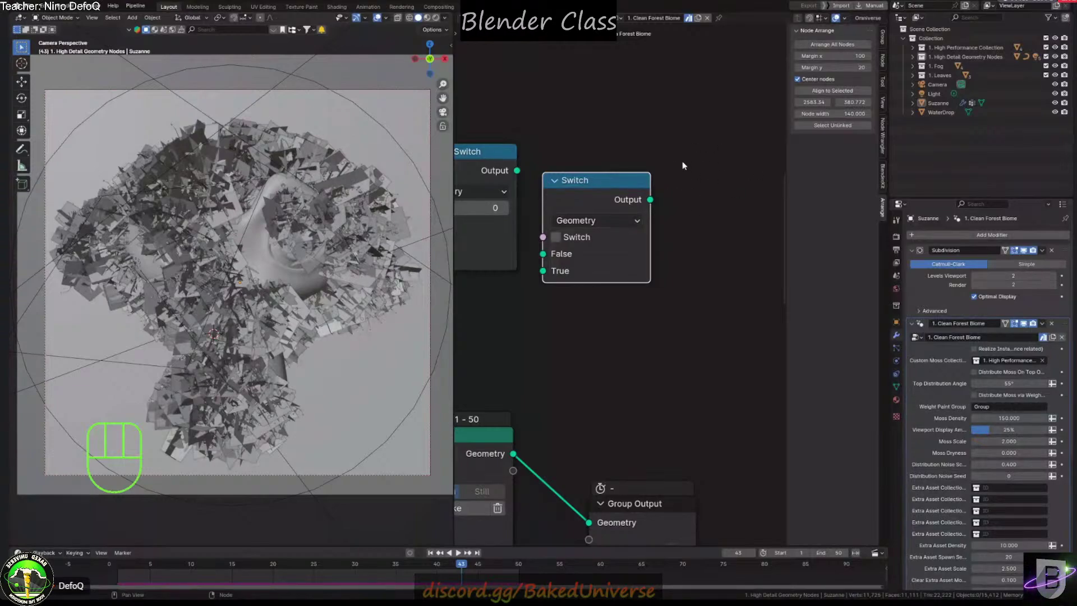
pyautogui.moveTo(653, 149); pyautogui.dragTo(567, 230, button='middle')
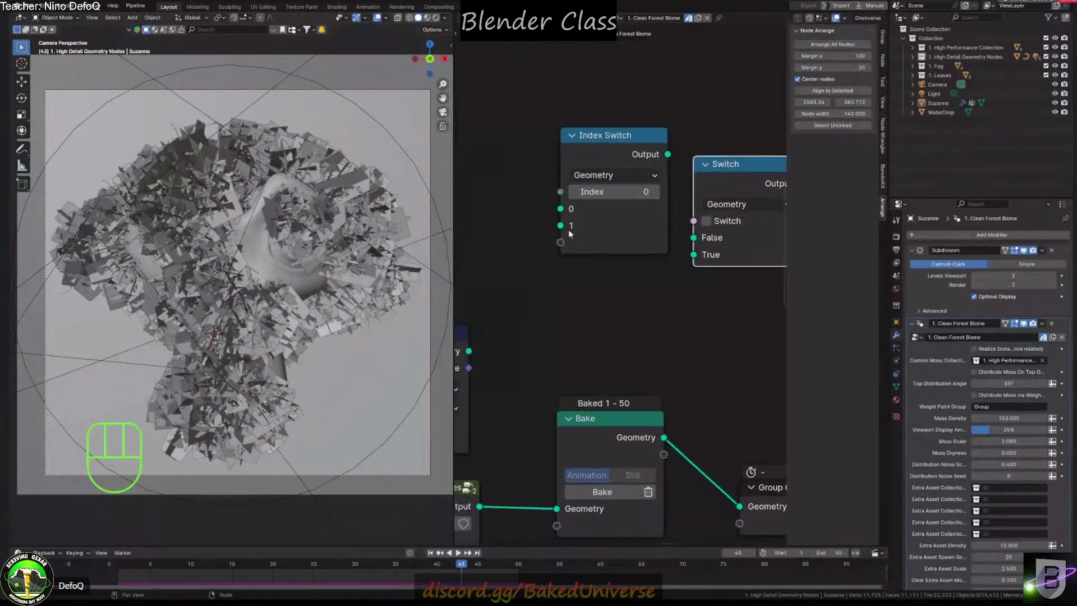
pyautogui.click(547, 248)
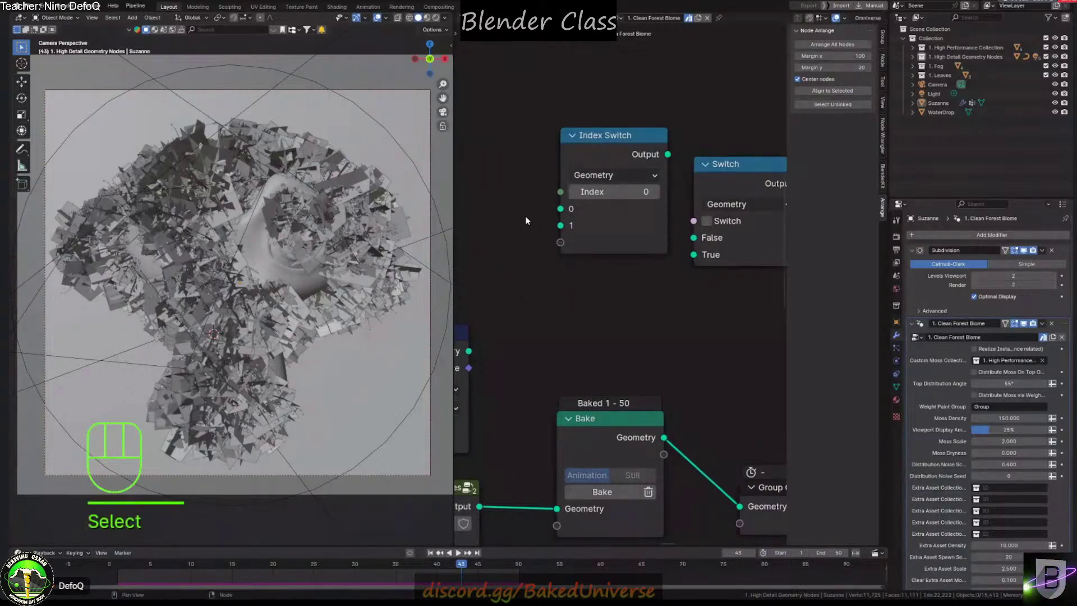
pyautogui.moveTo(525, 217); pyautogui.dragTo(594, 232, button='middle')
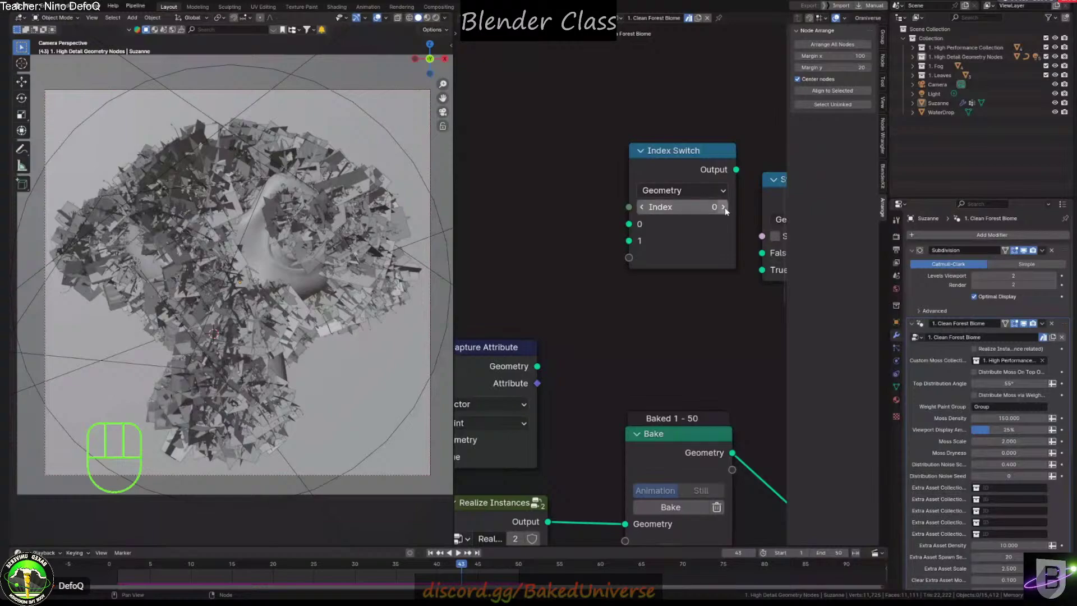
pyautogui.moveTo(725, 211); pyautogui.dragTo(762, 242, button='middle')
# Add a cube mesh to the scene and move it into the empty area beside the backdrop plane
pyautogui.moveTo(225, 231); pyautogui.dragTo(226, 263, button='middle')
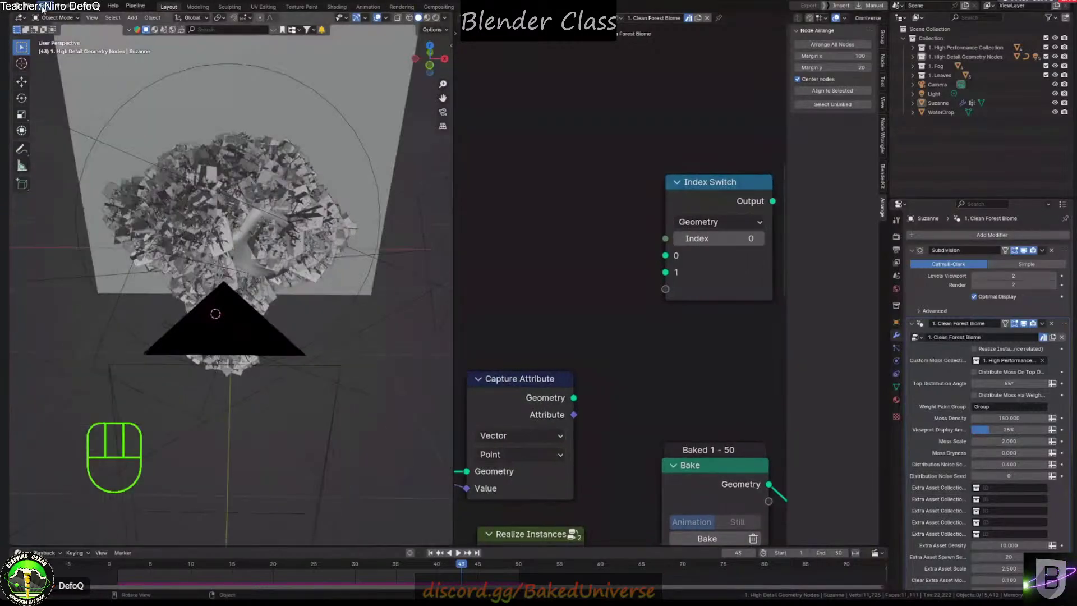
pyautogui.moveTo(246, 180); pyautogui.dragTo(252, 205, button='middle')
pyautogui.hotkey('shift', 'a')
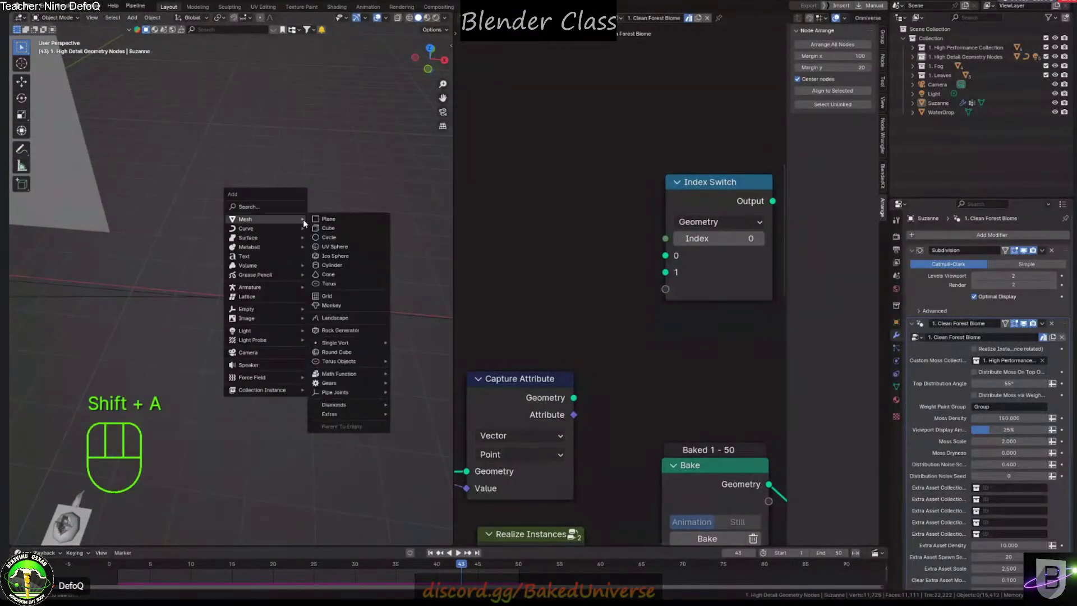
pyautogui.click(328, 228)
pyautogui.moveTo(234, 240); pyautogui.dragTo(169, 272, button='middle')
pyautogui.press('g')
pyautogui.click(322, 242)
# Add a cylinder mesh and place it next to the cube
pyautogui.keyDown('shift'); pyautogui.moveTo(321, 242); pyautogui.dragTo(221, 190, button='middle'); pyautogui.keyUp('shift')
pyautogui.hotkey('shift', 'a')
pyautogui.moveTo(221, 190)
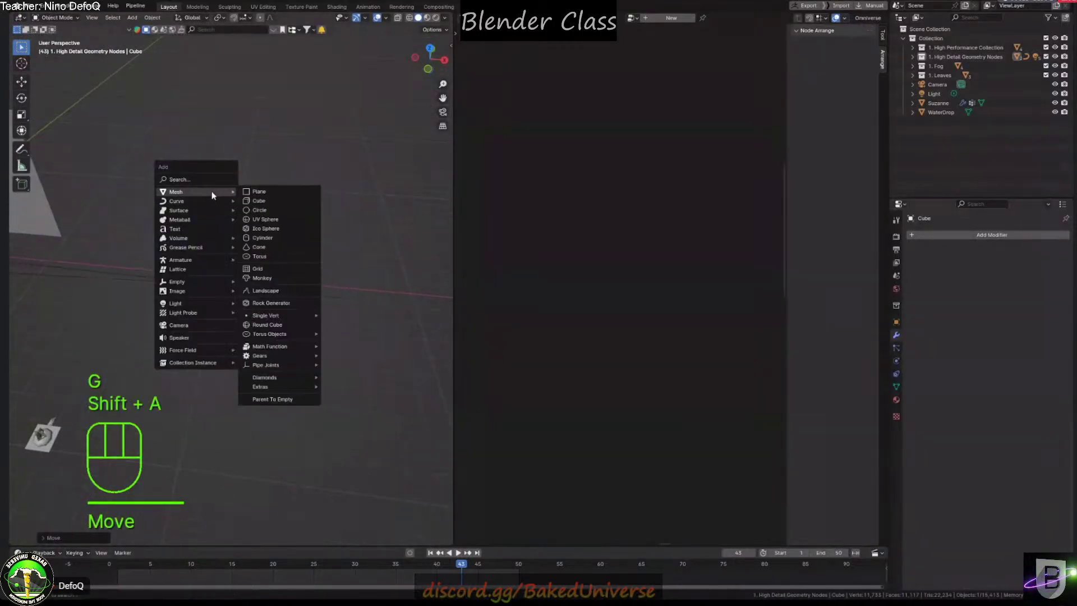
pyautogui.click(263, 237)
pyautogui.press('g')
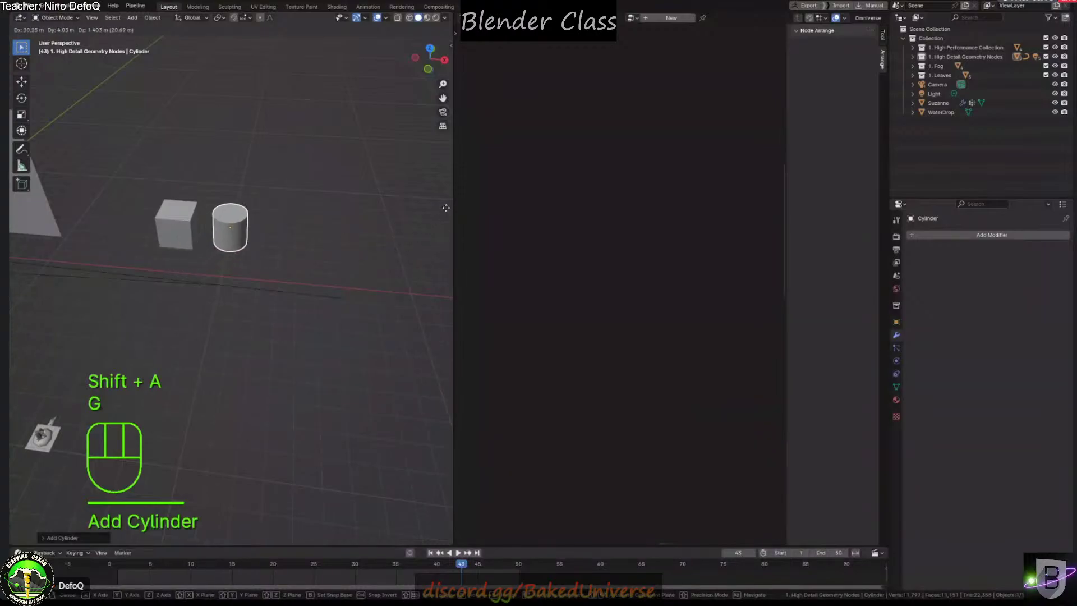
pyautogui.click(446, 208)
# Add a cone mesh and place it in the row beyond the cylinder
pyautogui.hotkey('shift', 'a')
pyautogui.moveTo(284, 219)
pyautogui.click(335, 266)
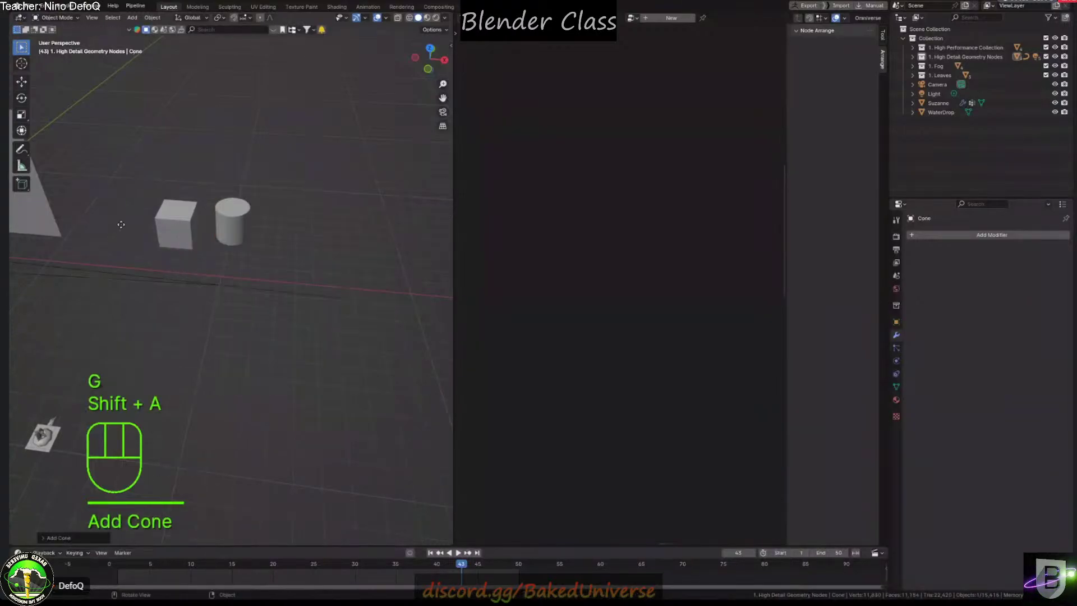
pyautogui.press('g')
pyautogui.click(88, 186)
# Add a torus mesh and place it at the end of the row beside the cone
pyautogui.hotkey('shift', 'a')
pyautogui.moveTo(121, 197)
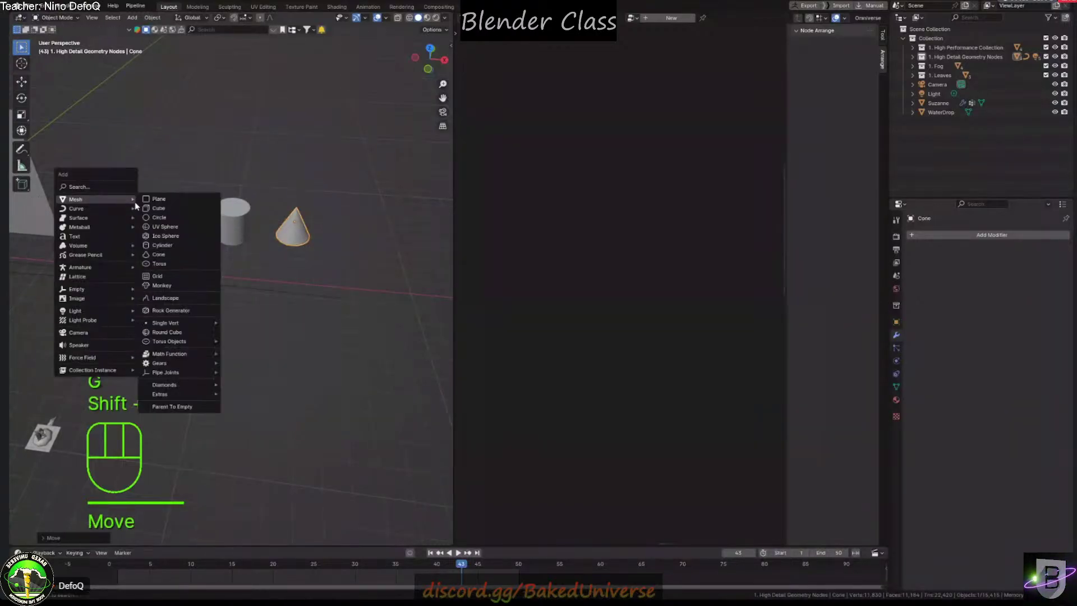
pyautogui.click(174, 263)
pyautogui.press('g')
pyautogui.click(107, 207)
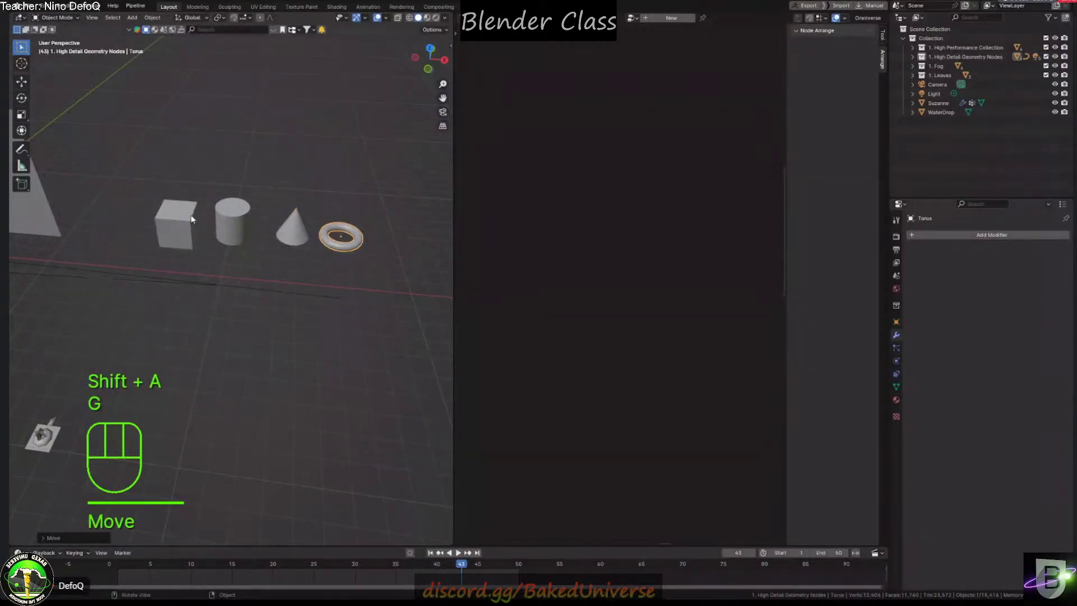
# Create a new geometry nodes tree on the cube and frame all of its nodes
pyautogui.click(168, 227)
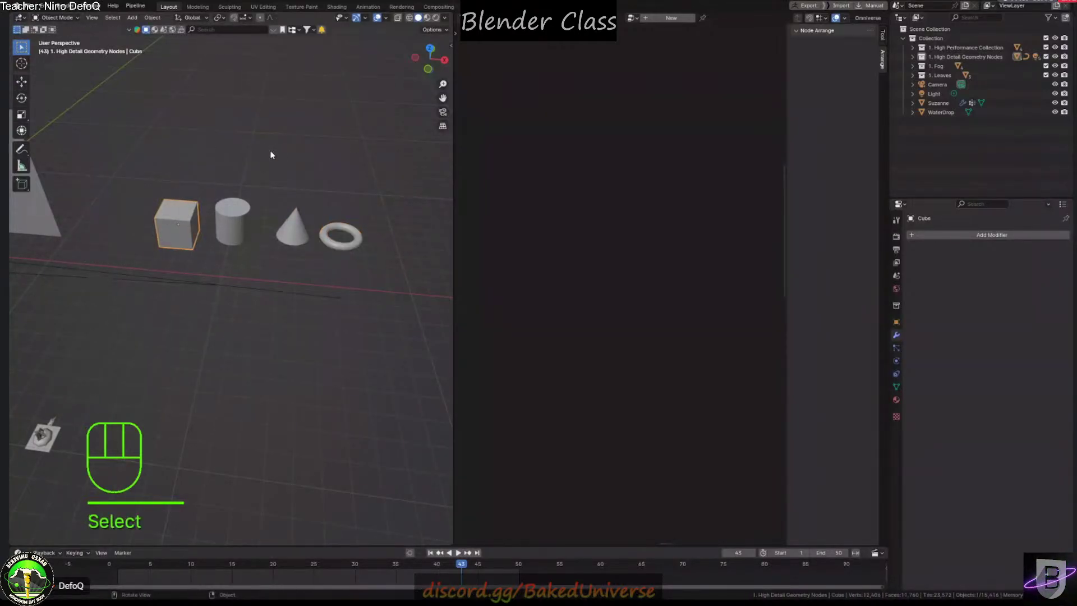
pyautogui.click(670, 18)
pyautogui.click(574, 241)
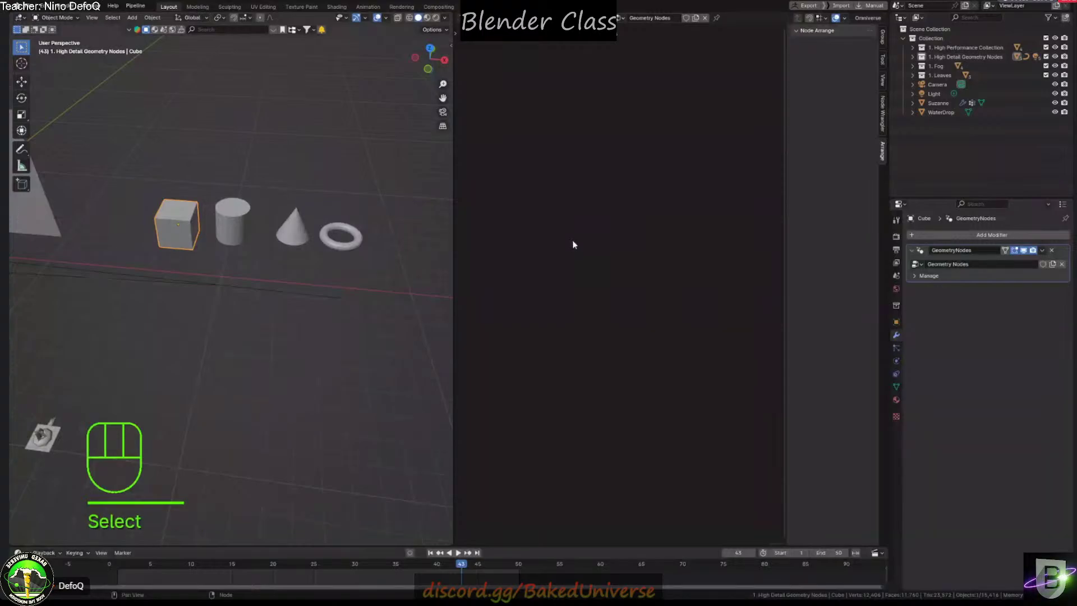
pyautogui.press('Home')
# Add an Index Switch node to the cube's node tree, above the link between Group Input and Group Output
pyautogui.hotkey('shift', 'a')
pyautogui.click(568, 159)
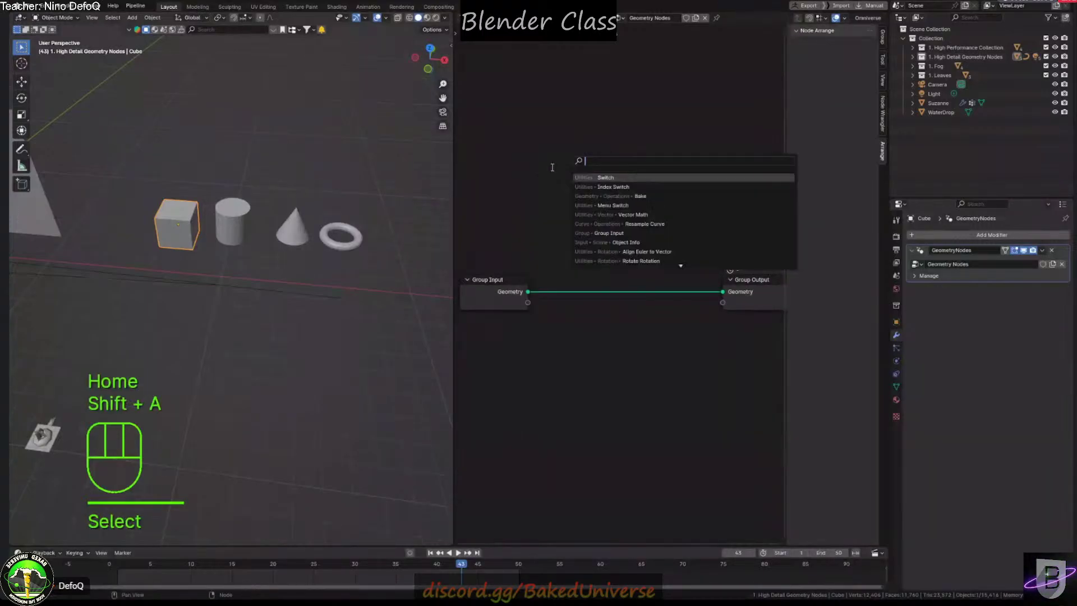
pyautogui.write('index sw')
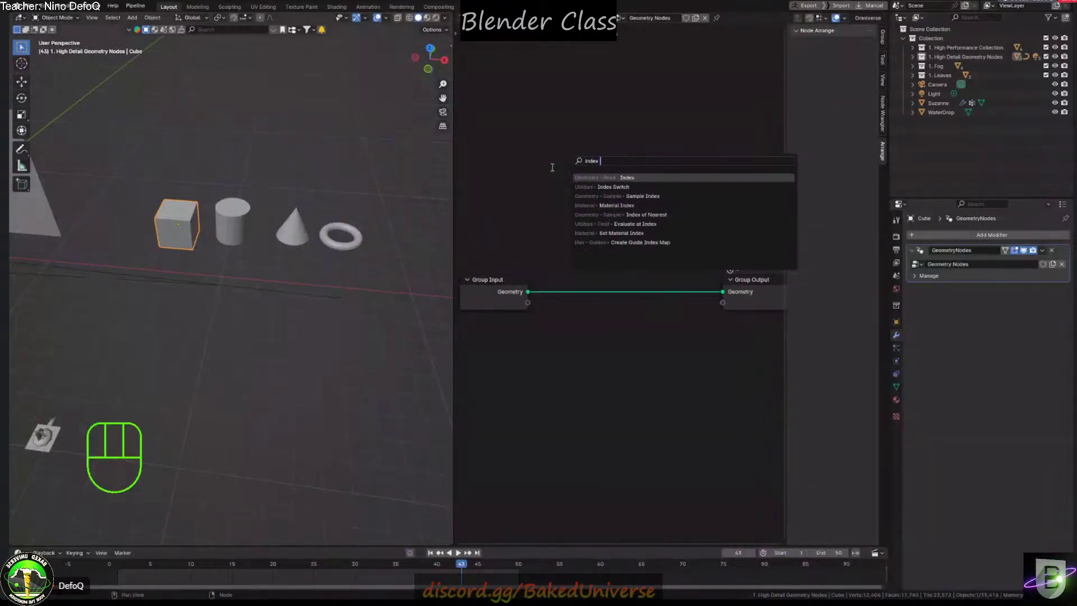
pyautogui.press('Return')
pyautogui.click(620, 171)
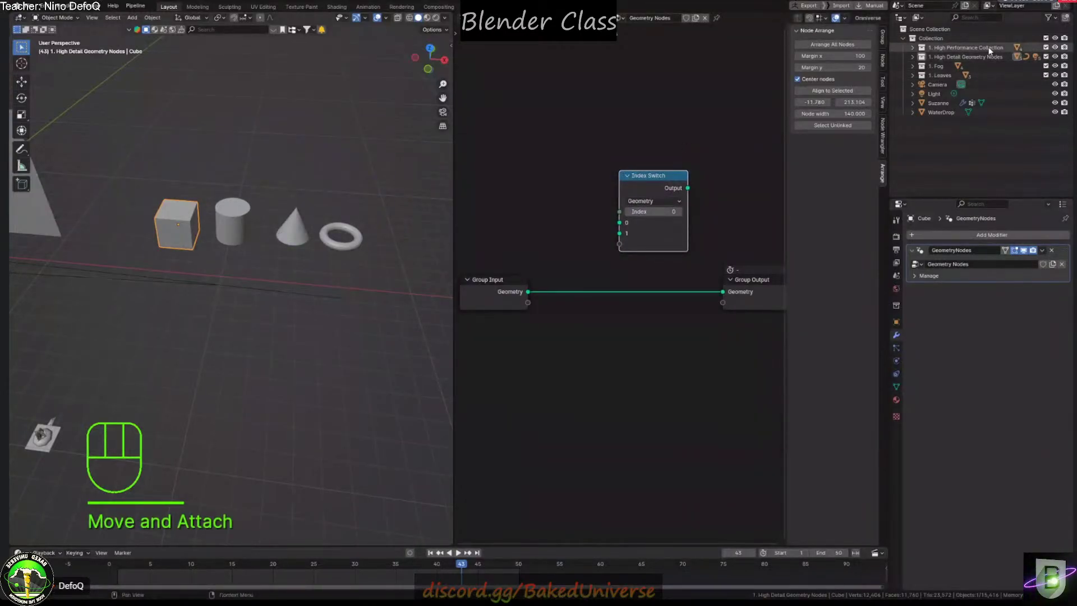
# Bring the cube, cylinder, torus and cone into the node tree as Object Info nodes
pyautogui.click(912, 57)
pyautogui.moveTo(943, 112); pyautogui.dragTo(483, 143)
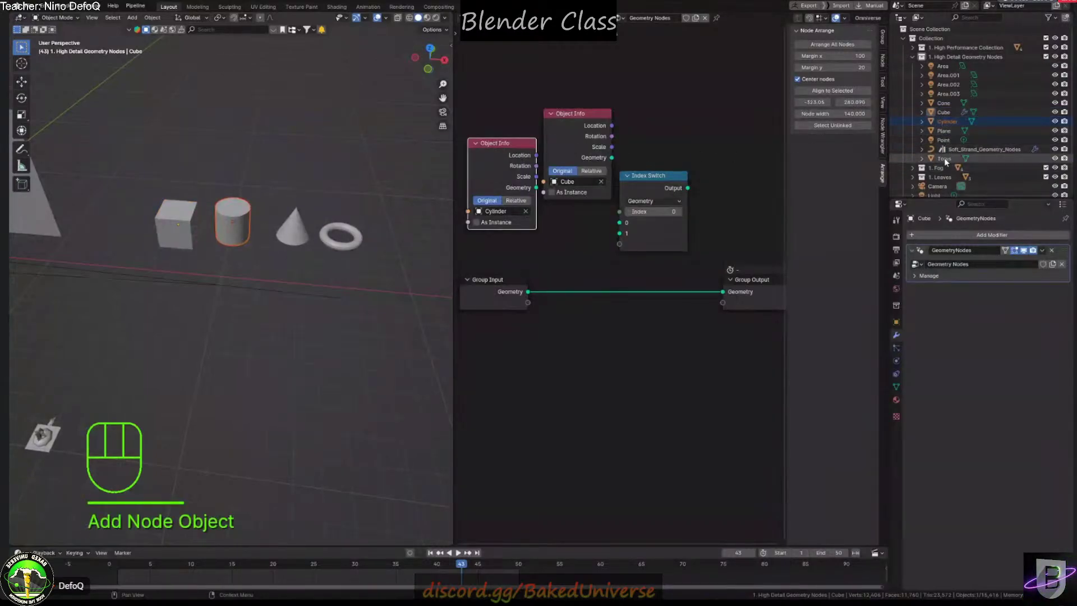
pyautogui.moveTo(943, 158); pyautogui.dragTo(504, 340)
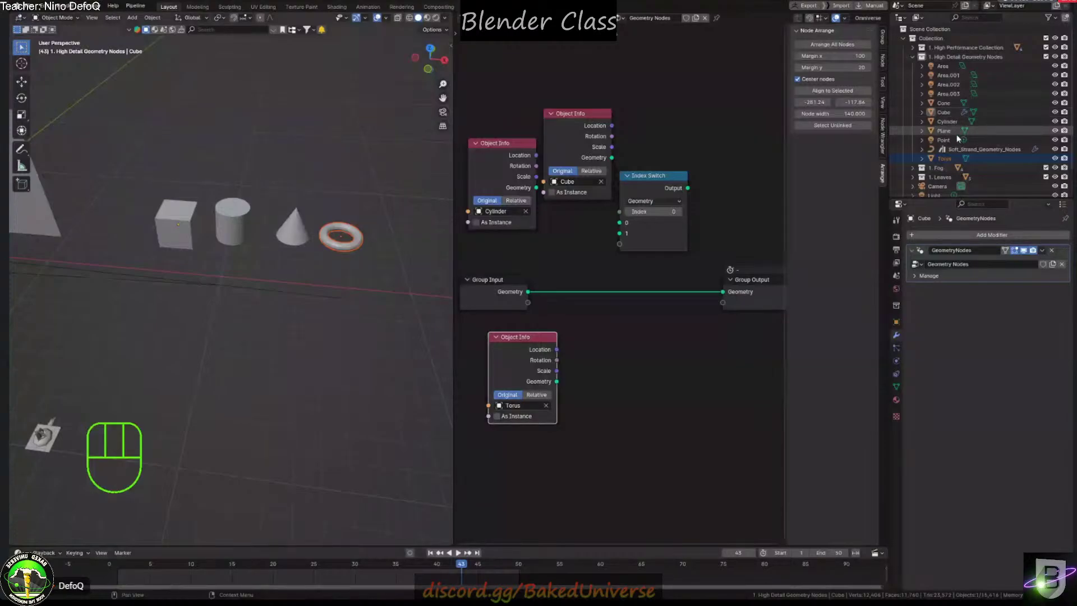
pyautogui.moveTo(943, 104); pyautogui.dragTo(548, 233)
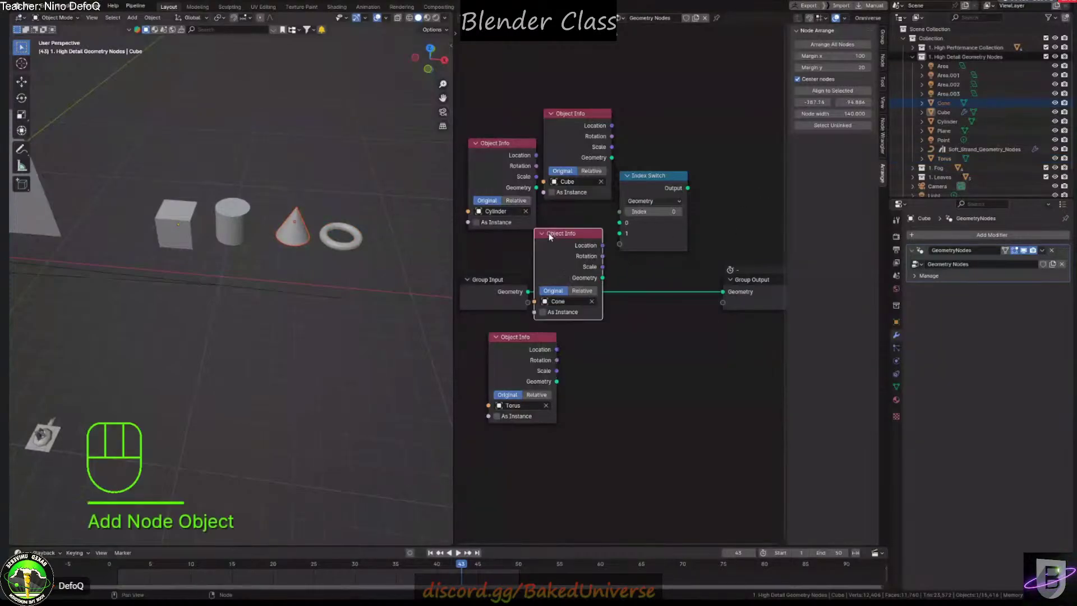
# Arrange the cube, cylinder and cone Object Info nodes in a column above the torus node
pyautogui.scroll(-2, 549, 136)
pyautogui.moveTo(570, 125); pyautogui.dragTo(545, 83)
pyautogui.press('g')
pyautogui.click(534, 26)
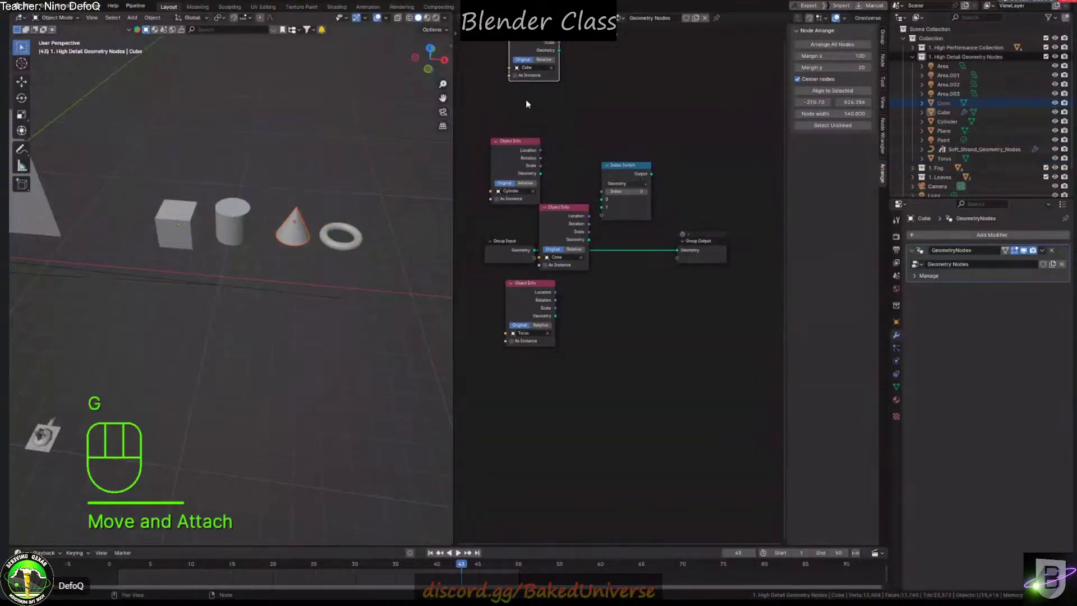
pyautogui.moveTo(515, 151); pyautogui.dragTo(528, 102)
pyautogui.moveTo(573, 212); pyautogui.dragTo(535, 173)
pyautogui.moveTo(536, 176); pyautogui.dragTo(533, 209, button='middle')
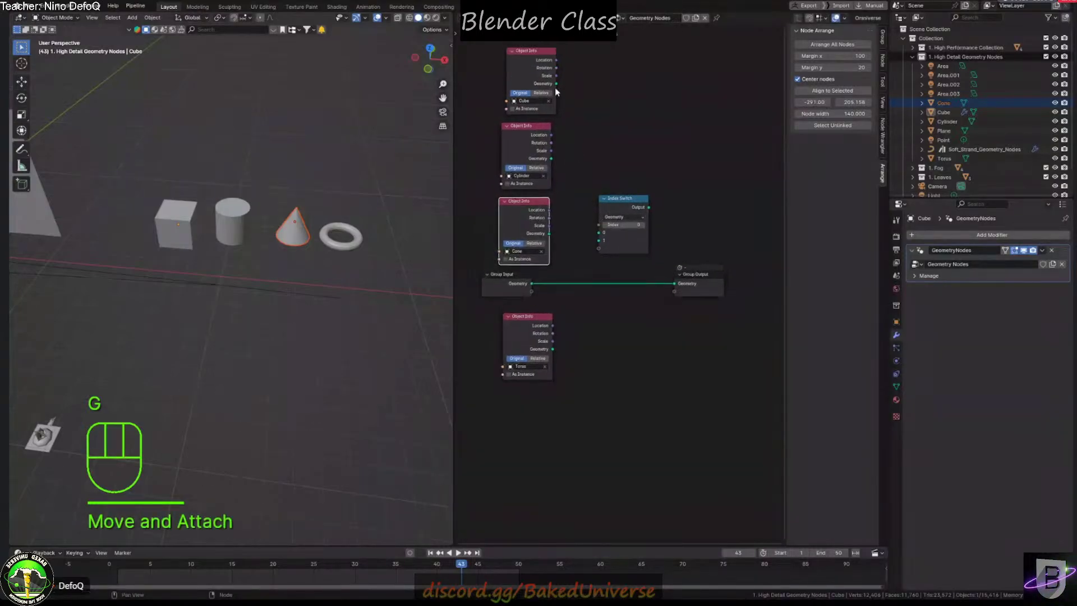
# Link the cube, cylinder, cone and torus geometry to Index Switch inputs 0 to 3, and its output to Group Output
pyautogui.moveTo(556, 83); pyautogui.dragTo(599, 232)
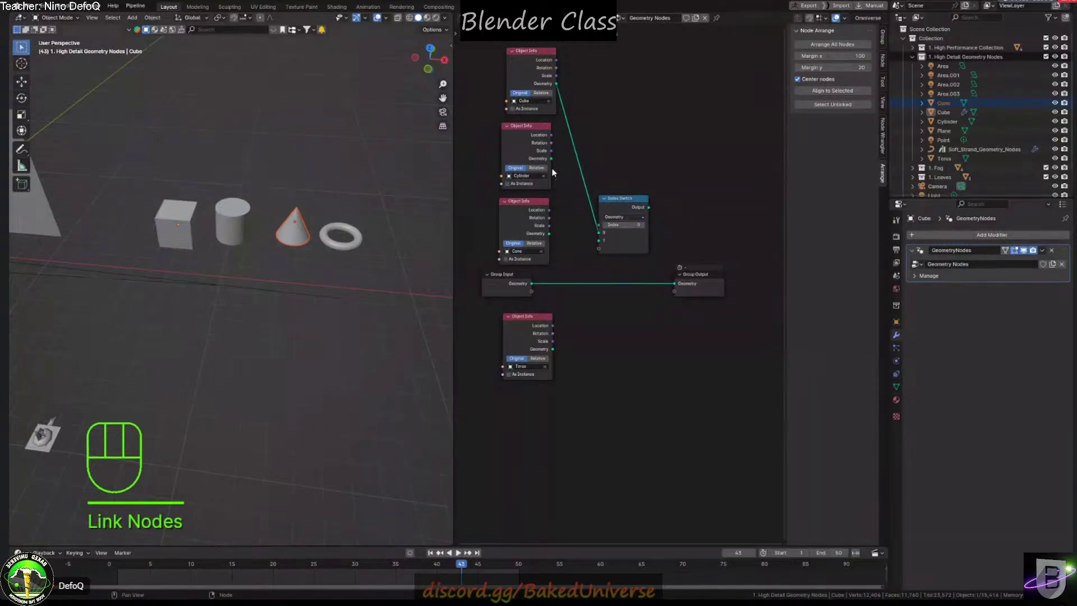
pyautogui.moveTo(551, 158); pyautogui.dragTo(599, 248)
pyautogui.moveTo(552, 349); pyautogui.dragTo(599, 256)
pyautogui.moveTo(649, 207); pyautogui.dragTo(674, 283)
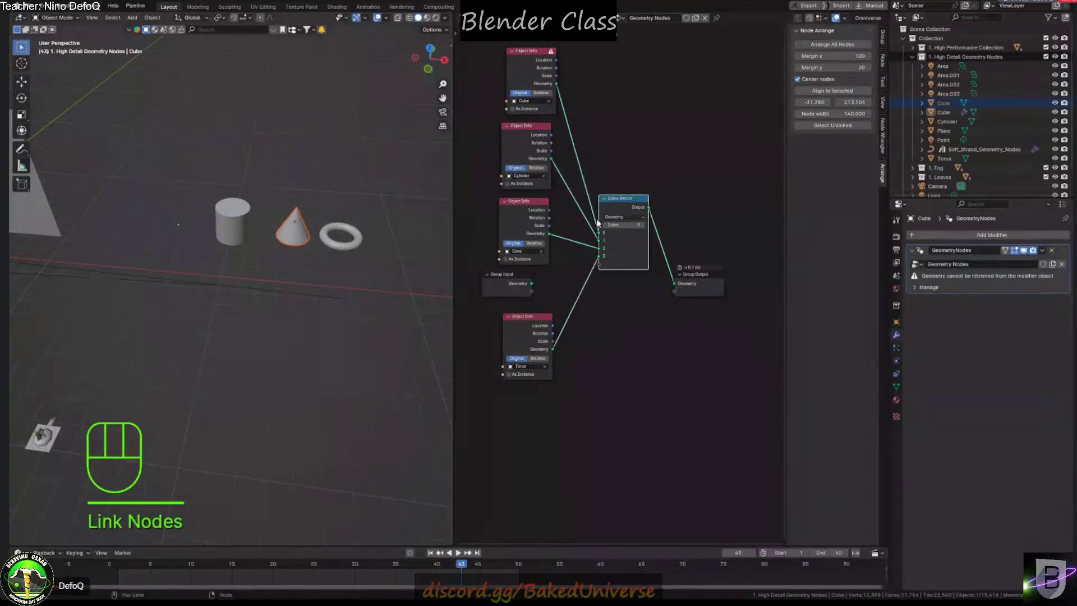
# Delete the cube's Object Info node from the node tree
pyautogui.scroll(1, 599, 218)
pyautogui.moveTo(631, 180); pyautogui.dragTo(646, 191, button='middle')
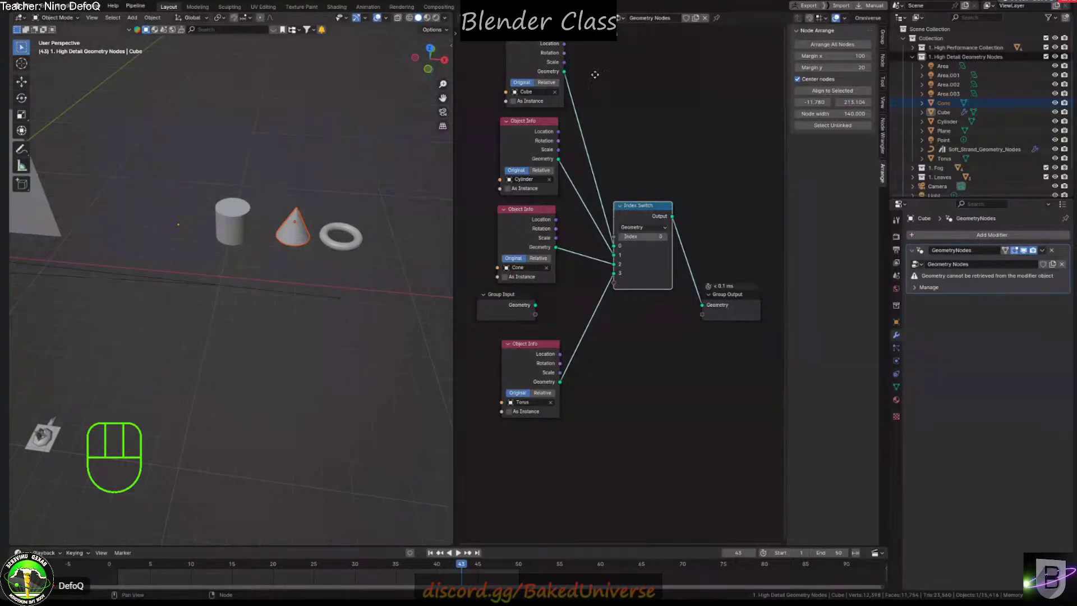
pyautogui.keyDown('shift'); pyautogui.scroll(2, 573, 79); pyautogui.keyUp('shift')
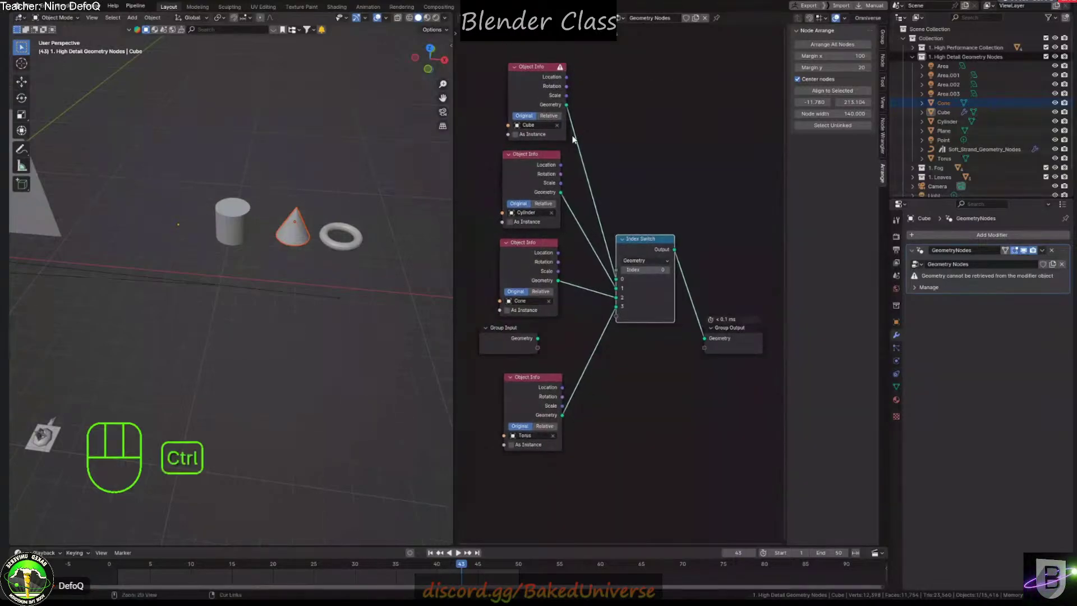
pyautogui.click(541, 69)
pyautogui.hotkey('ctrl', 'x')
pyautogui.keyDown('shift'); pyautogui.scroll(-1, 652, 249); pyautogui.keyUp('shift')
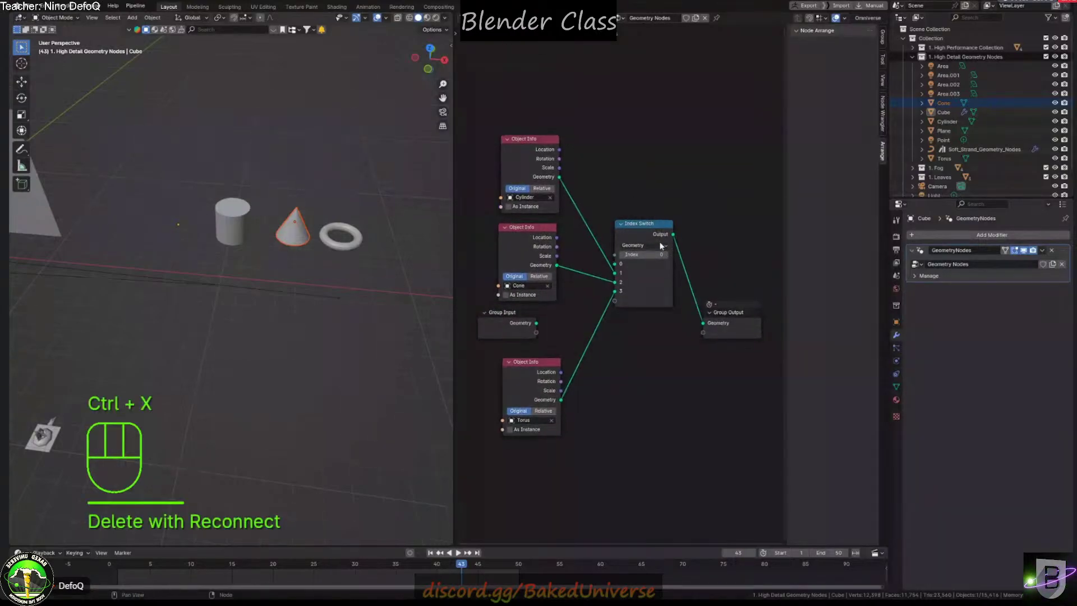
# Step the Index Switch's index through 1, 2 and 3 to switch between cylinder, cone and torus
pyautogui.click(666, 255)
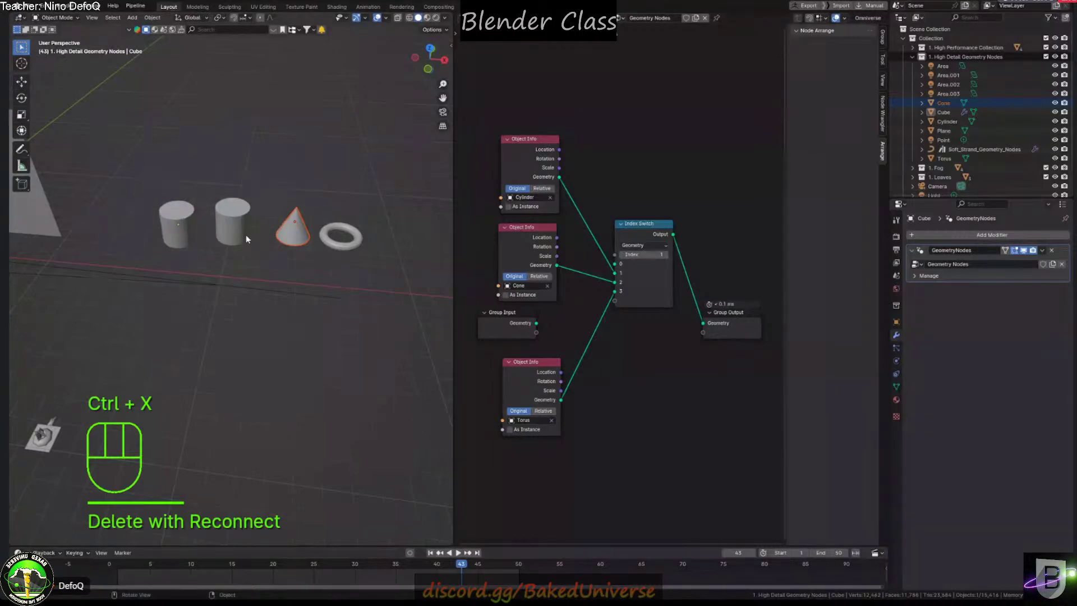
pyautogui.scroll(5, 245, 234)
pyautogui.click(666, 254)
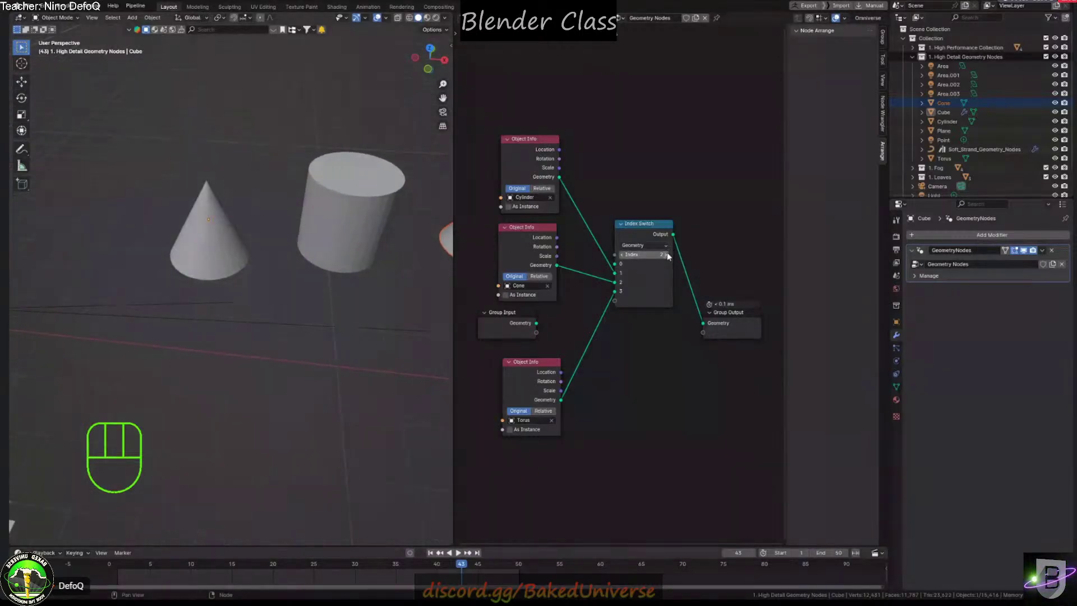
pyautogui.click(666, 254)
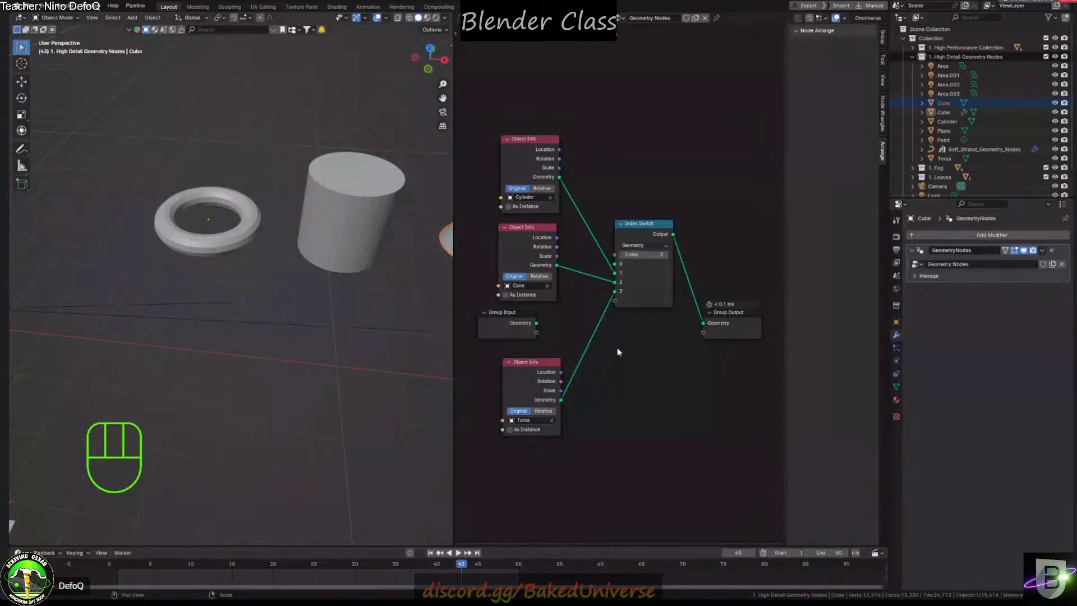
# Move the Index Switch node clear of the Object Info nodes and link a new Group Input node to its Index input
pyautogui.scroll(1, 654, 240)
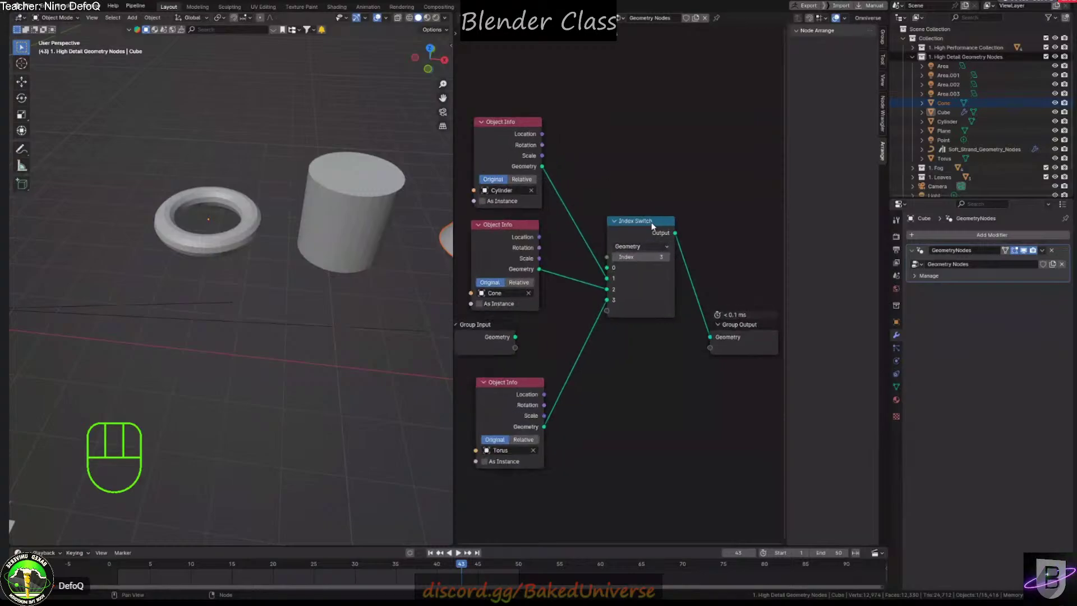
pyautogui.moveTo(639, 224); pyautogui.dragTo(608, 150)
pyautogui.write('gr')
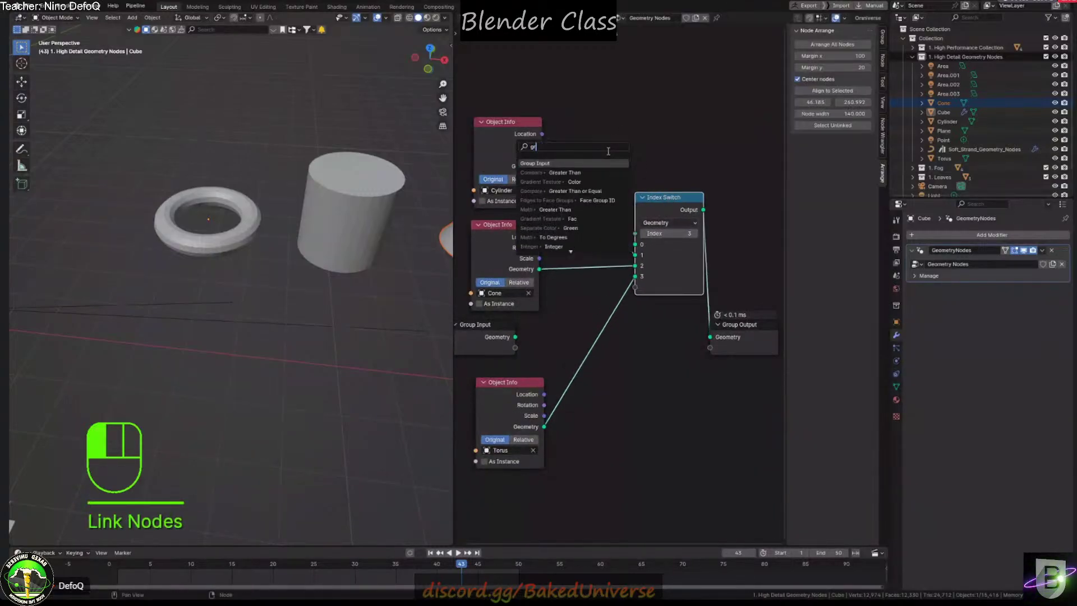
pyautogui.press('Return')
pyautogui.click(606, 147)
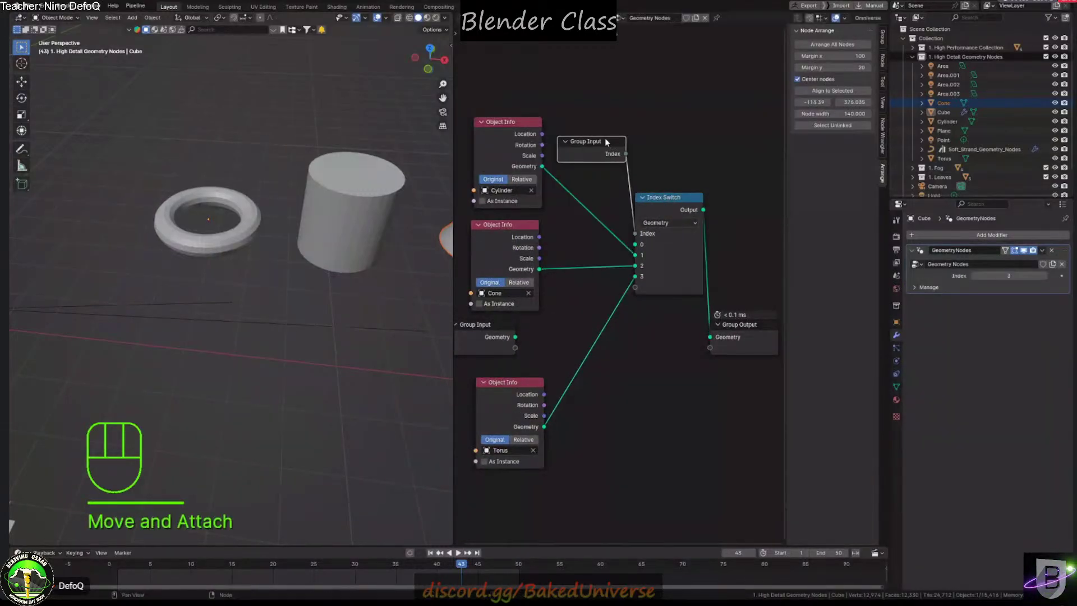
# Step the modifier's Index through the values 1 to 3 to swap the displayed object, finishing on 1
pyautogui.click(974, 275)
pyautogui.click(974, 275)
pyautogui.click(1045, 276)
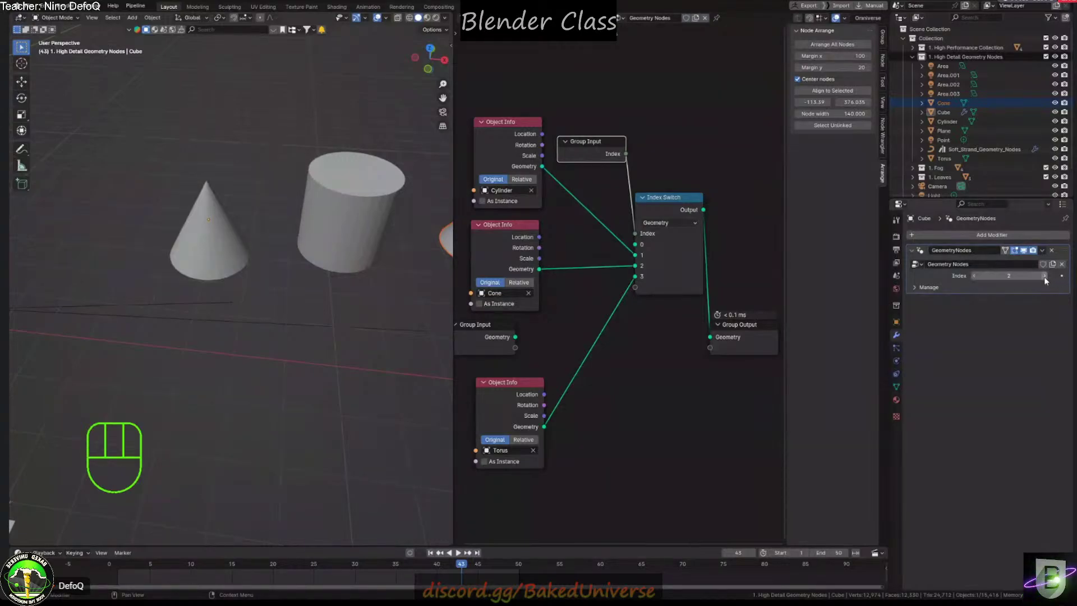
pyautogui.click(1045, 277)
pyautogui.click(975, 275)
pyautogui.click(974, 276)
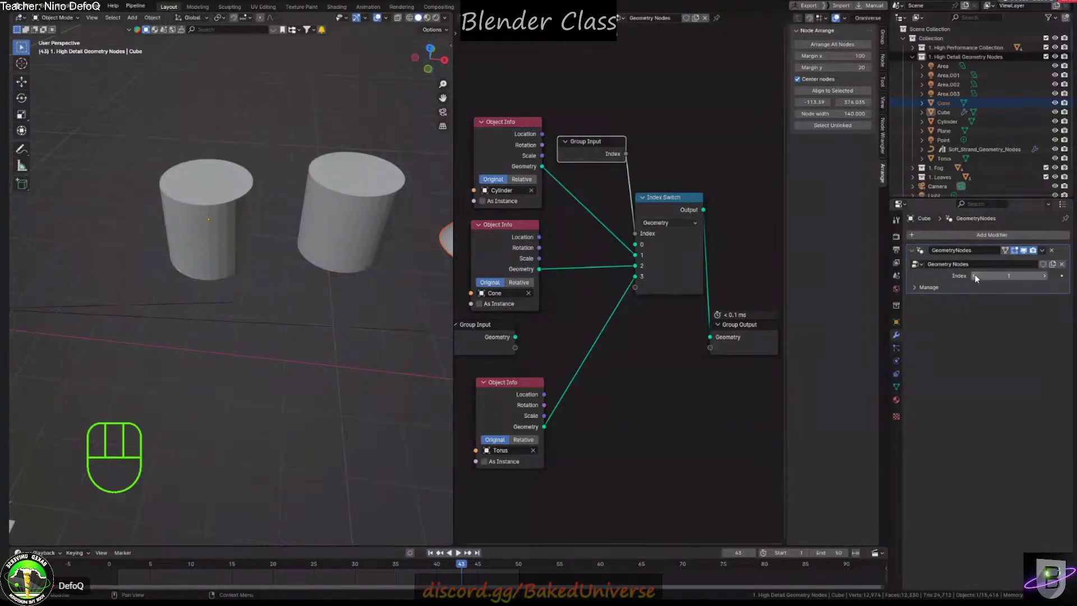
# Open the recent file road generator.blend
pyautogui.scroll(-3, 510, 183)
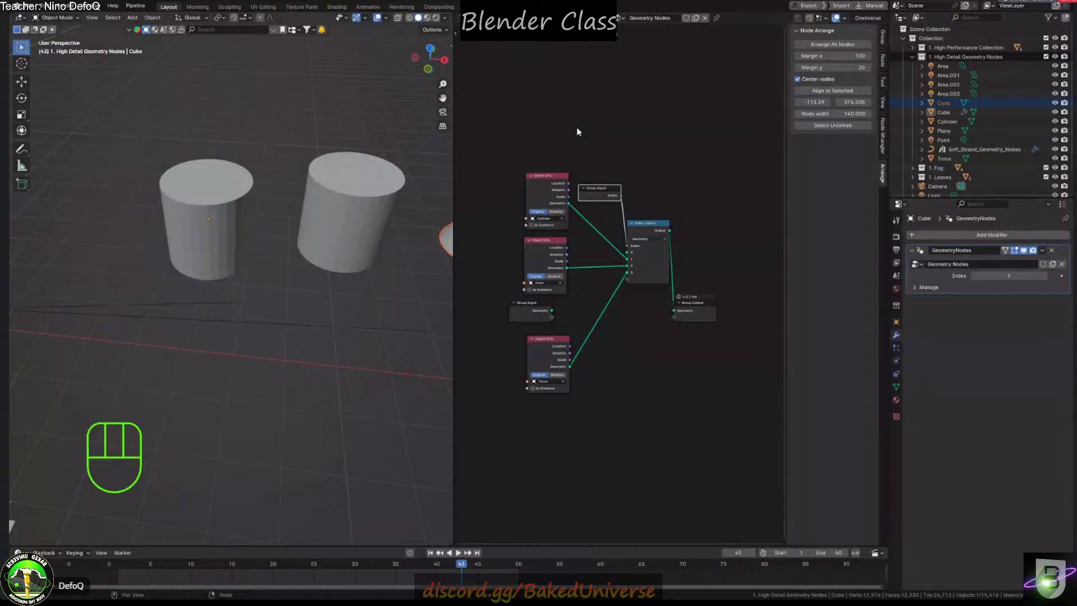
pyautogui.scroll(-2, 595, 139)
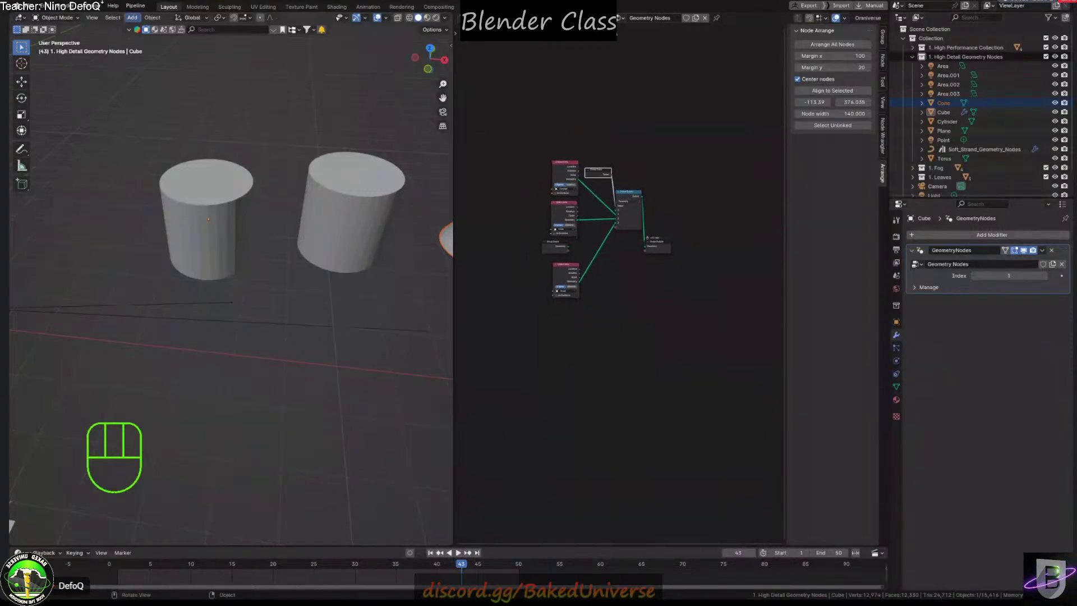
pyautogui.click(29, 5)
pyautogui.moveTo(78, 38)
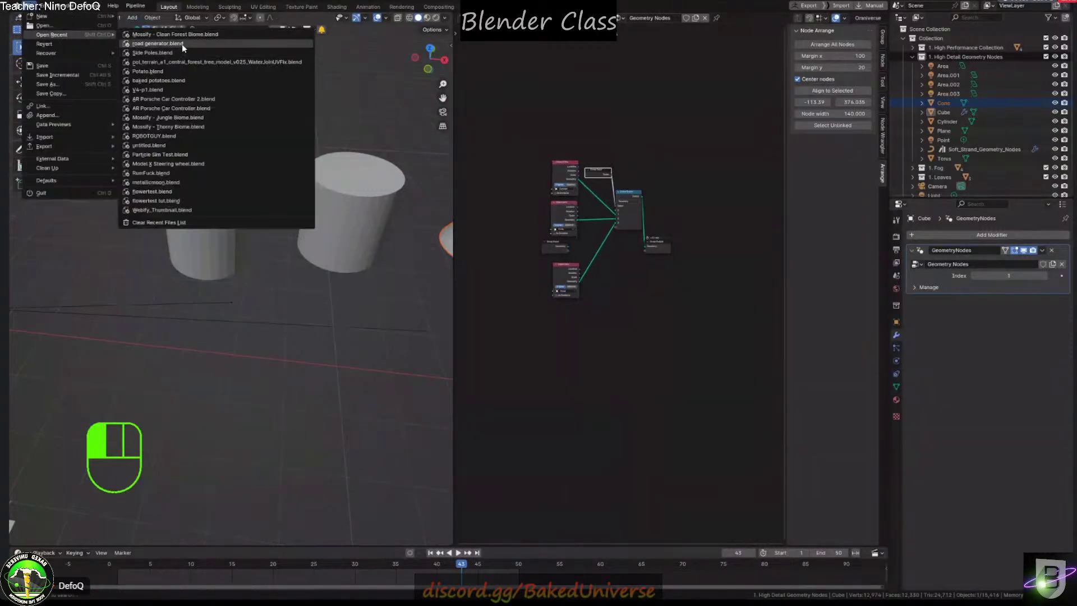
pyautogui.click(183, 44)
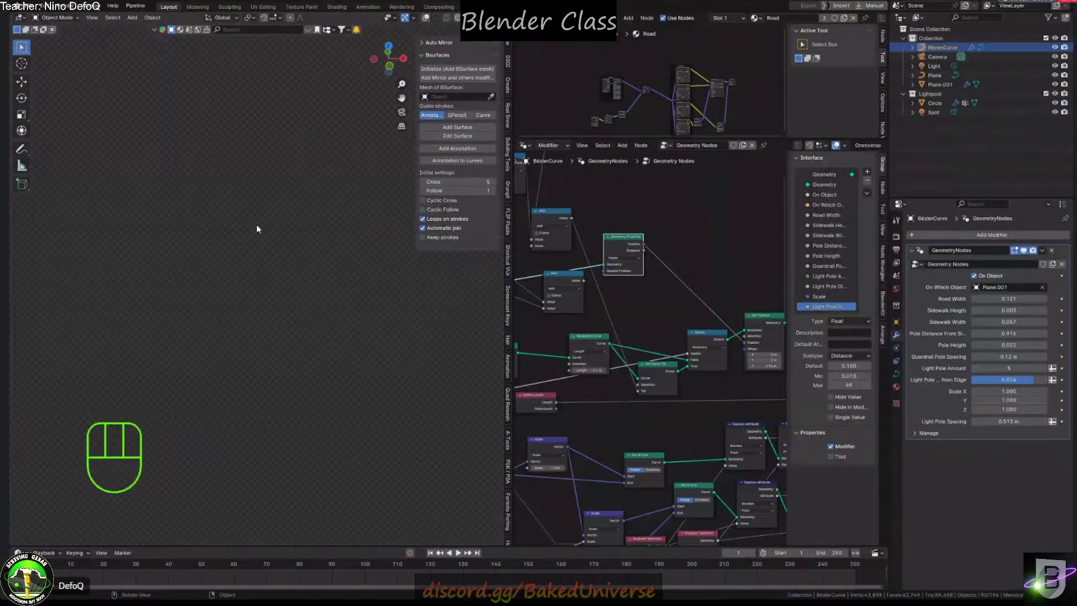
# Enter Edit Mode on the road's Bézier curve
pyautogui.scroll(5, 155, 303)
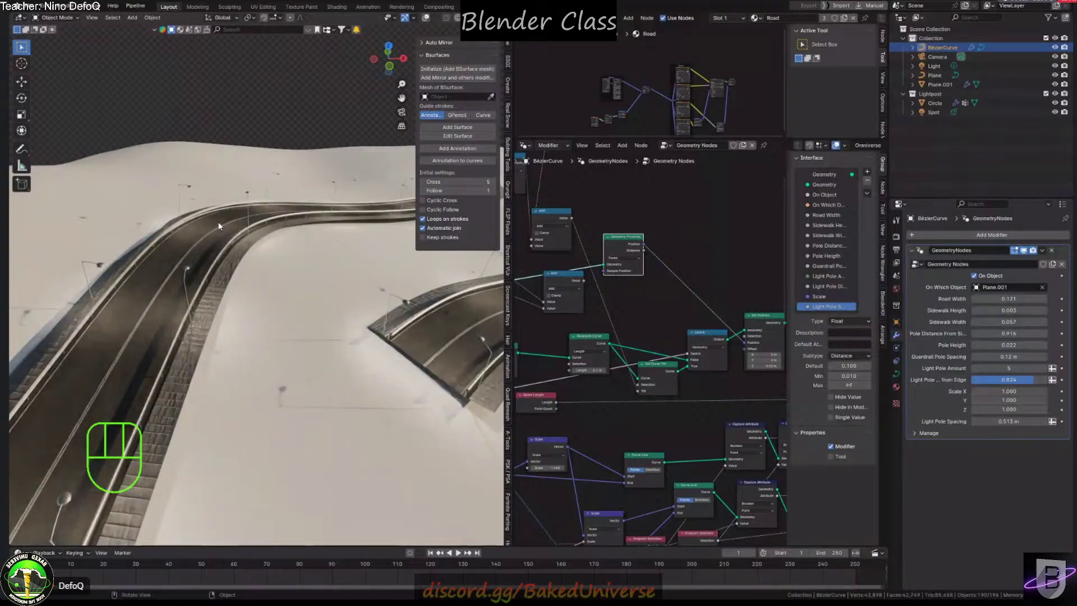
pyautogui.moveTo(223, 233)
pyautogui.mouseDown(button='middle')
pyautogui.moveTo(248, 261)
pyautogui.moveTo(182, 264)
pyautogui.moveTo(348, 293)
pyautogui.moveTo(211, 276)
pyautogui.moveTo(272, 260)
pyautogui.moveTo(233, 264)
pyautogui.moveTo(215, 252)
pyautogui.mouseUp(button='middle')
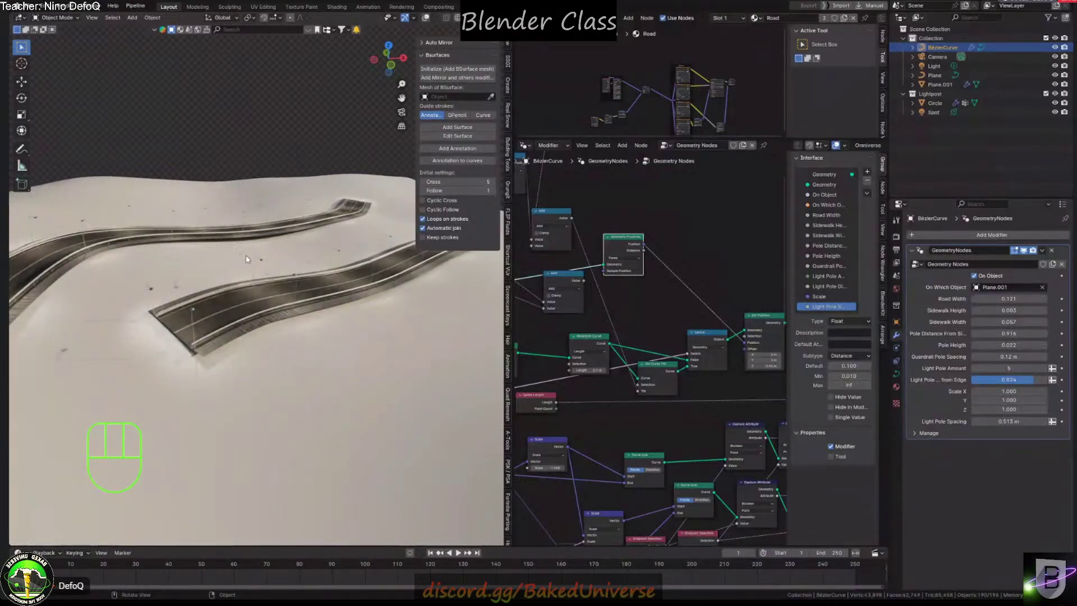
pyautogui.click(247, 289)
pyautogui.press('Tab')
# Try to draw additional road strokes on the terrain beside the existing roads, undoing each stroke
pyautogui.moveTo(157, 328)
pyautogui.mouseDown()
pyautogui.moveTo(183, 351)
pyautogui.moveTo(323, 249)
pyautogui.mouseUp()
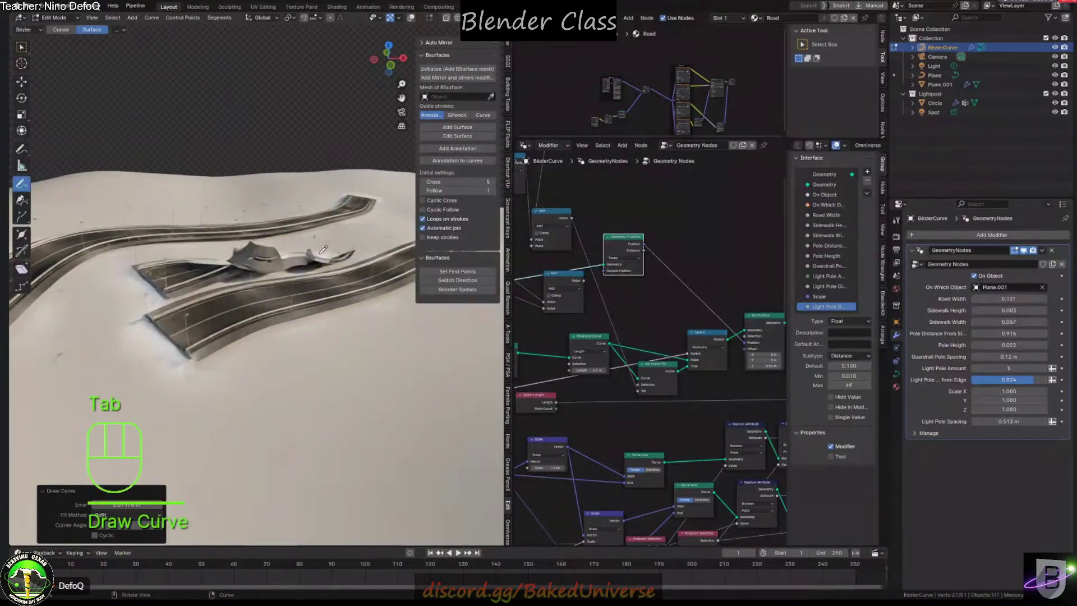
pyautogui.hotkey('ctrl', 'z')
pyautogui.moveTo(323, 250)
pyautogui.mouseDown(button='middle')
pyautogui.moveTo(162, 212)
pyautogui.moveTo(188, 364)
pyautogui.mouseUp(button='middle')
pyautogui.moveTo(188, 364); pyautogui.dragTo(309, 146)
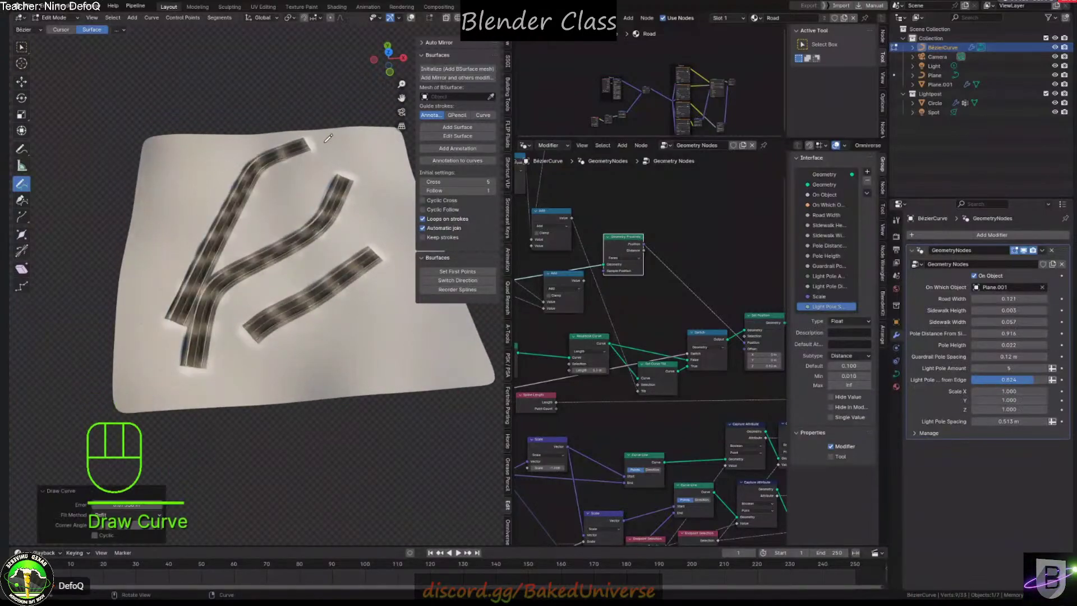
pyautogui.hotkey('ctrl', 'z')
# Draw a new road curve along the terrain beside the existing roads and return to Object Mode
pyautogui.moveTo(163, 314); pyautogui.dragTo(241, 179)
pyautogui.press('Tab')
pyautogui.scroll(5, 179, 205)
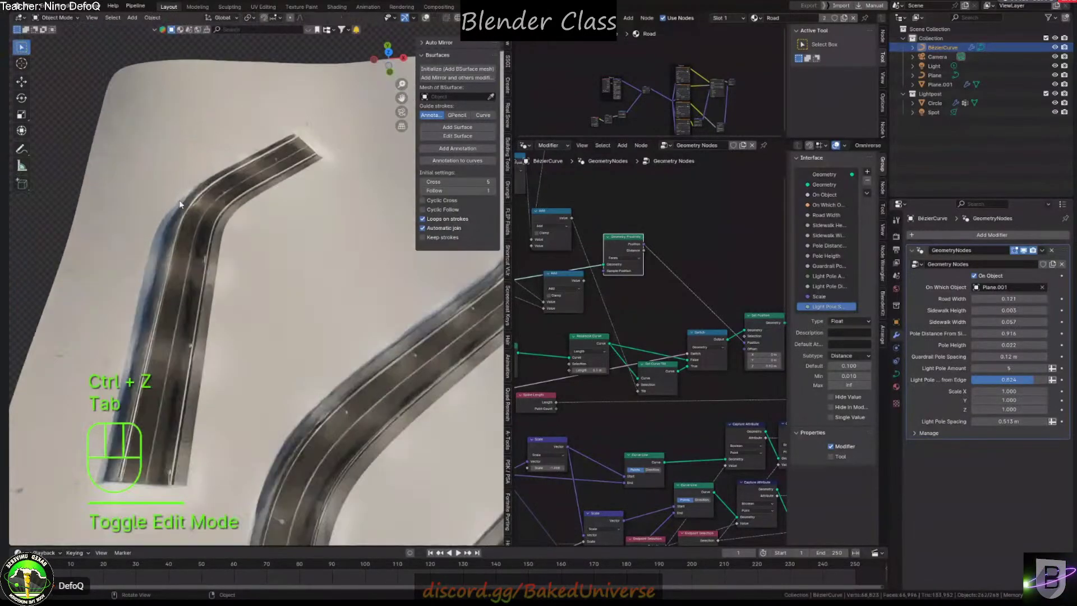
# Set the road generator's Road Width to 0.141 and its Sidewalk Width to 0.047
pyautogui.keyDown('shift'); pyautogui.moveTo(179, 205); pyautogui.dragTo(235, 276, button='middle'); pyautogui.keyUp('shift')
pyautogui.scroll(3, 235, 276)
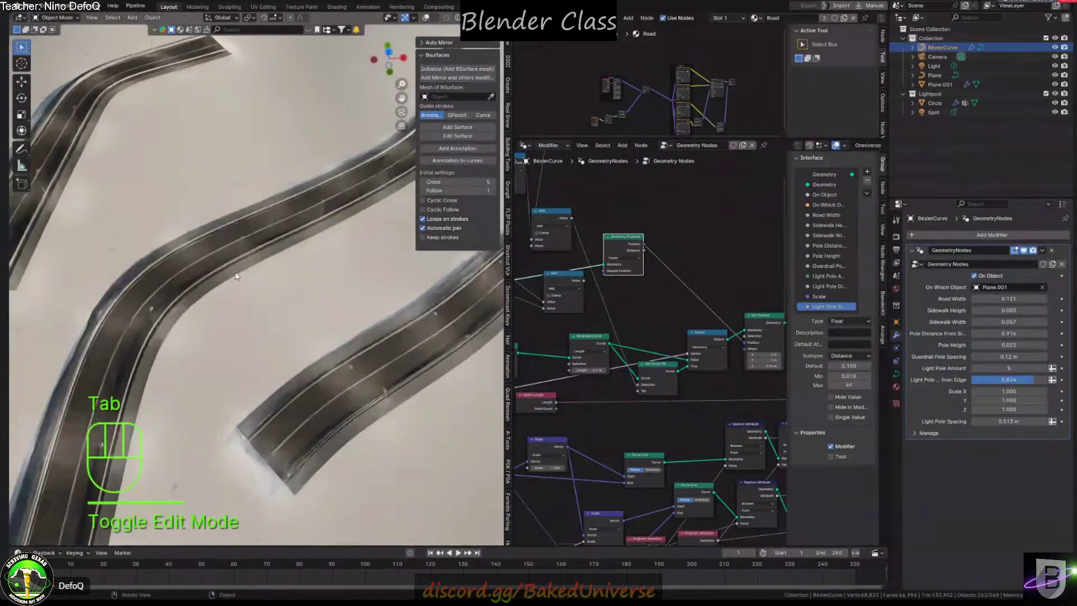
pyautogui.scroll(5, 268, 174)
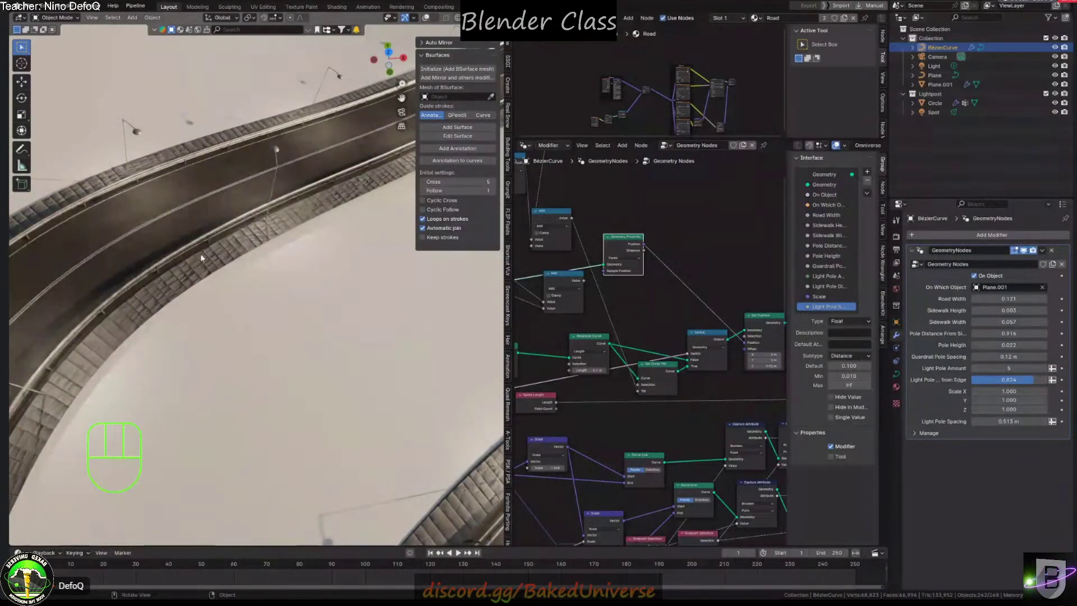
pyautogui.scroll(-6, 200, 240)
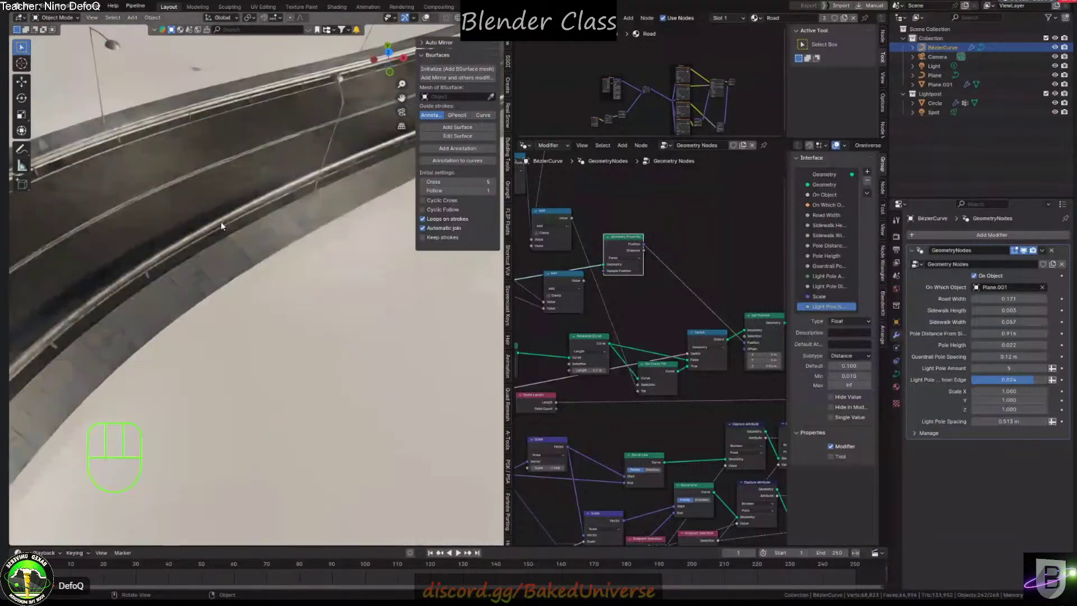
pyautogui.moveTo(1009, 299); pyautogui.dragTo(990, 318)
# Widen the geometry node editor by shrinking the 3D viewport
pyautogui.scroll(-6, 591, 319)
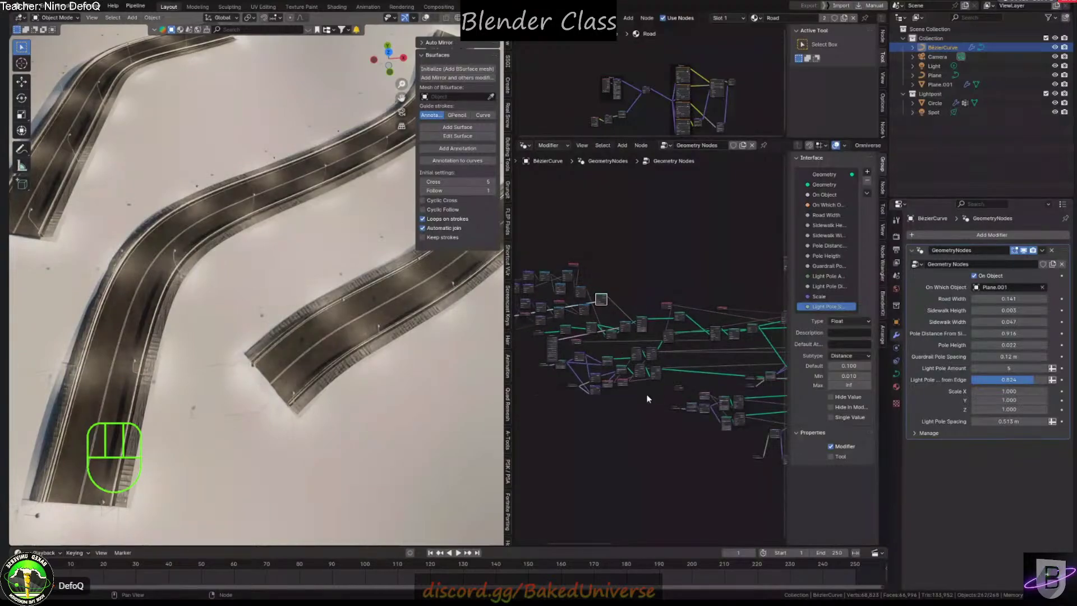
pyautogui.keyDown('shift'); pyautogui.moveTo(647, 394); pyautogui.dragTo(609, 274, button='middle'); pyautogui.keyUp('shift')
pyautogui.moveTo(512, 311); pyautogui.dragTo(378, 310)
# Look through the road generator's node tree and search it for "rotate rotation"
pyautogui.scroll(5, 583, 297)
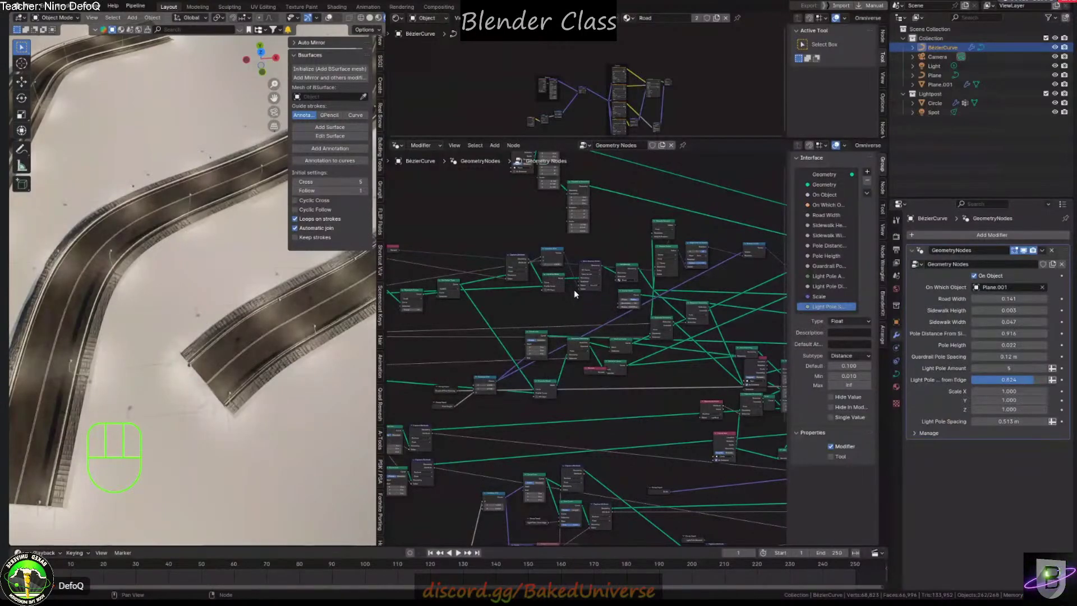
pyautogui.scroll(3, 628, 270)
pyautogui.keyDown('shift'); pyautogui.moveTo(661, 302); pyautogui.dragTo(527, 348, button='middle'); pyautogui.keyUp('shift')
pyautogui.scroll(3, 527, 347)
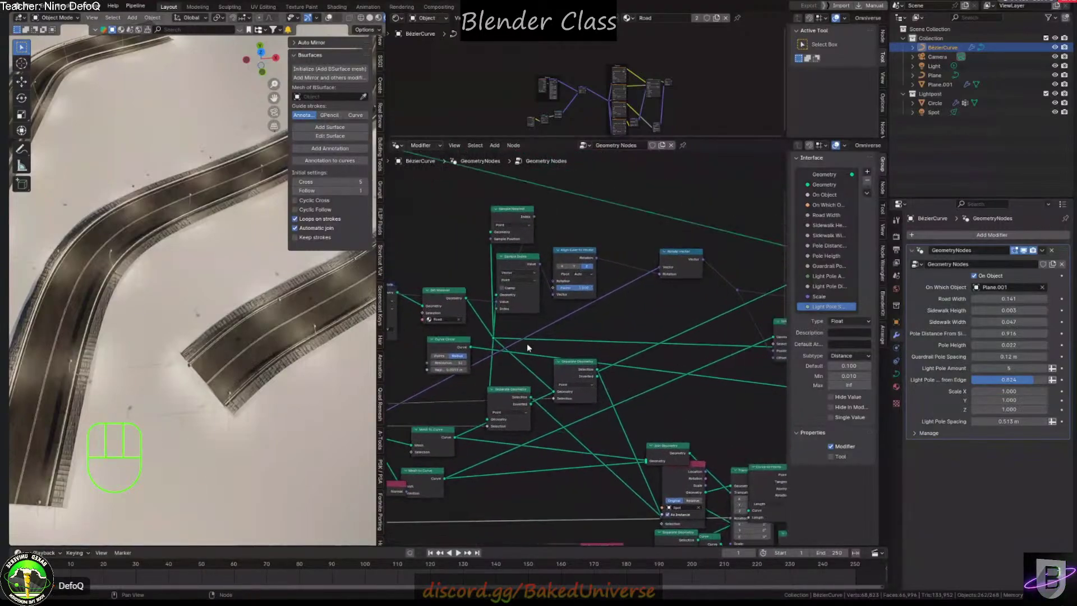
pyautogui.moveTo(527, 341); pyautogui.dragTo(586, 361, button='middle')
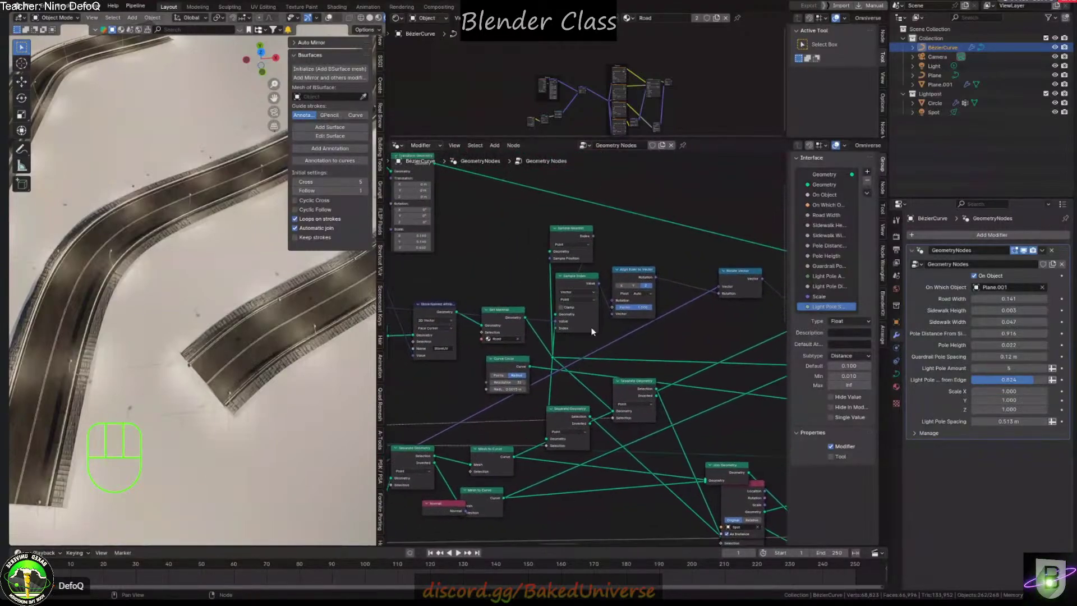
pyautogui.moveTo(642, 317); pyautogui.dragTo(606, 298, button='middle')
pyautogui.hotkey('ctrl', 'f')
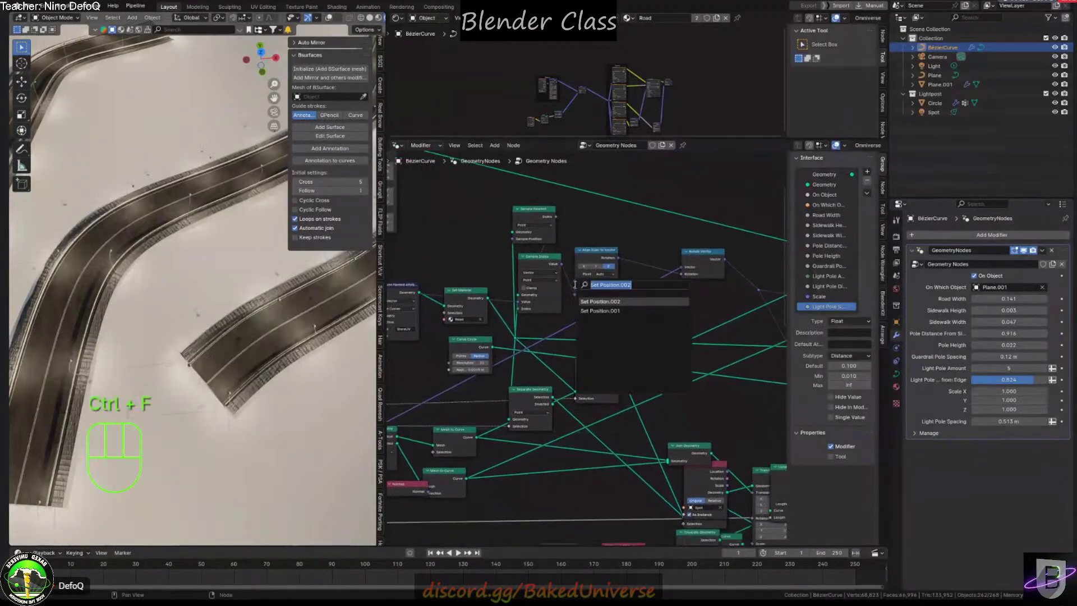
pyautogui.write('rotate ro')
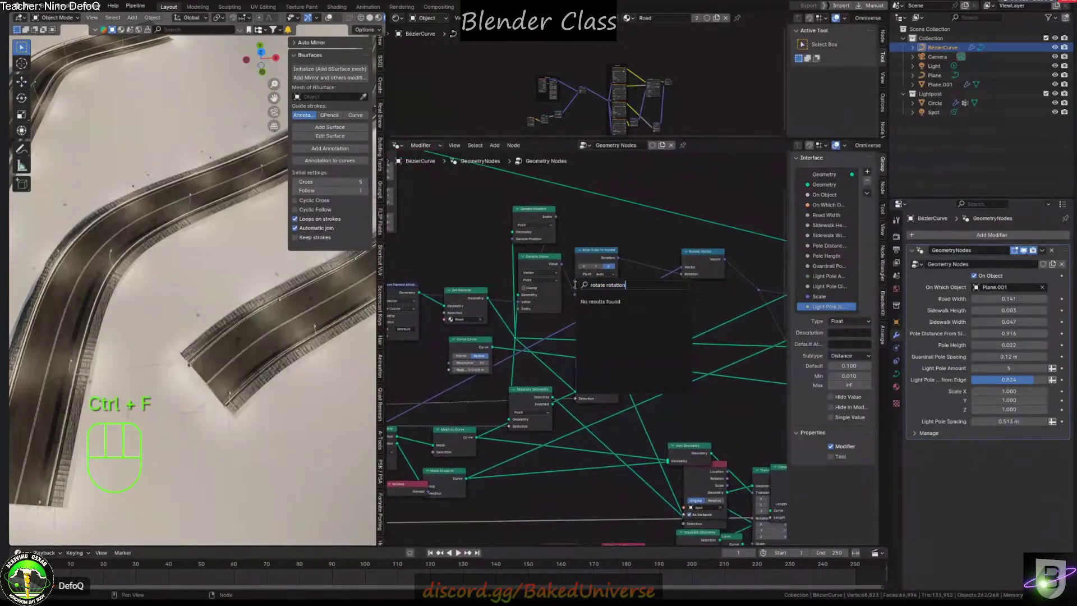
pyautogui.write('tation')
pyautogui.hotkey('ctrl', 'BackSpace')
pyautogui.click(657, 337)
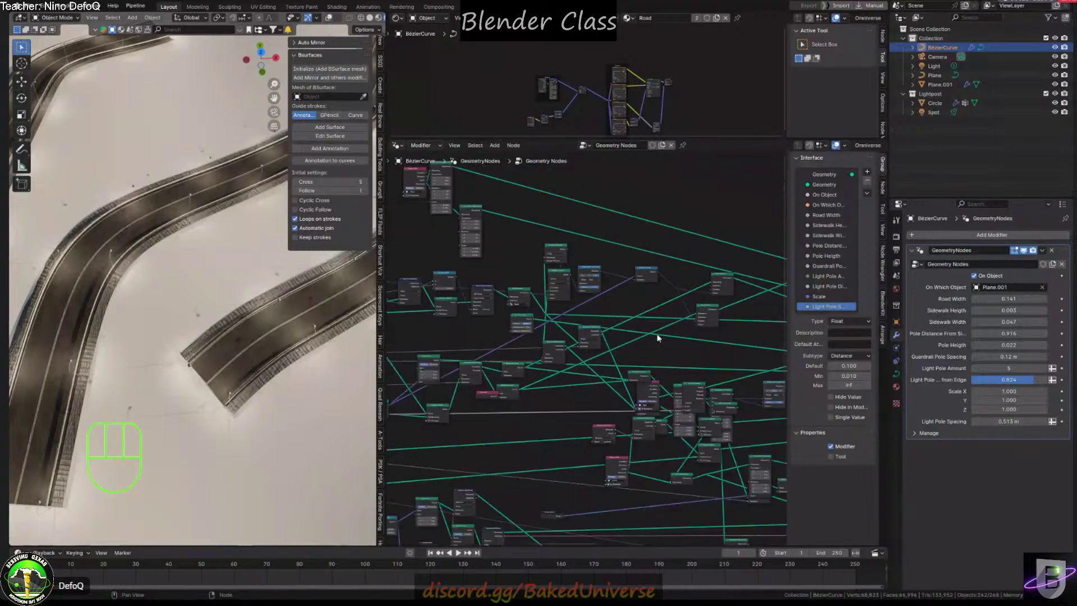
# Locate the Align Euler to Vector node feeding an Instance on Points node's Rotation, and move the Instance on Points node away from it
pyautogui.scroll(2, 598, 303)
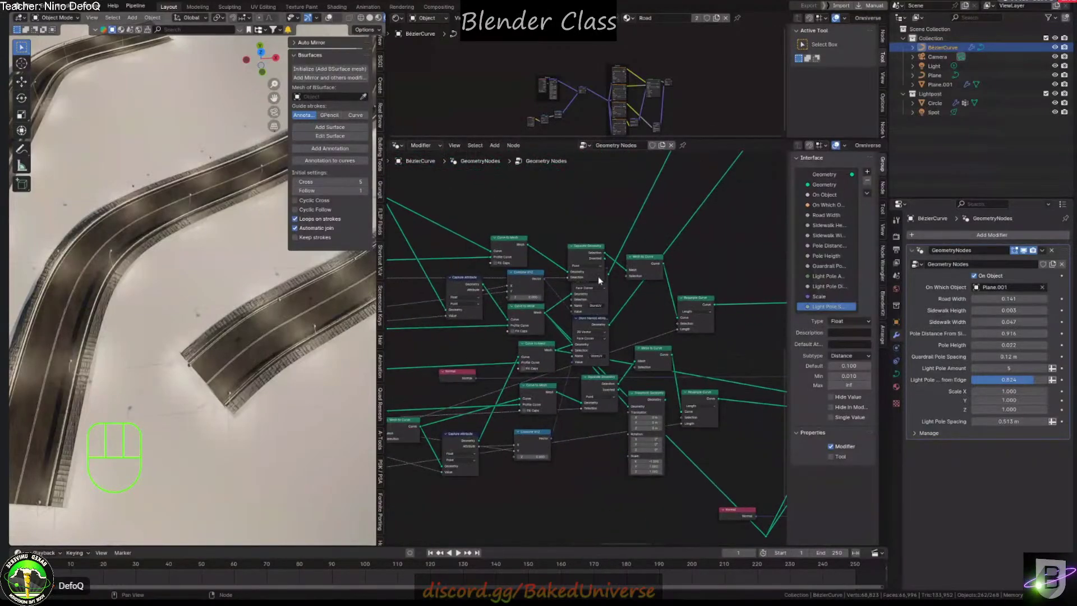
pyautogui.keyDown('shift'); pyautogui.moveTo(598, 276); pyautogui.dragTo(302, 229, button='middle'); pyautogui.keyUp('shift')
pyautogui.keyDown('shift'); pyautogui.moveTo(712, 344); pyautogui.dragTo(537, 209, button='middle'); pyautogui.keyUp('shift')
pyautogui.scroll(-5, 661, 256)
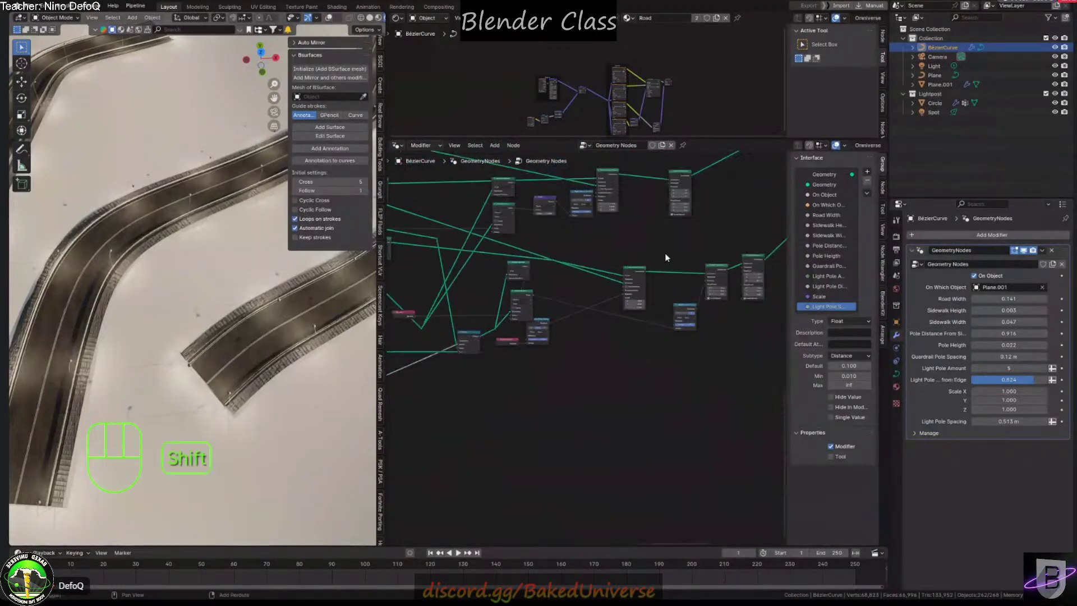
pyautogui.keyDown('shift'); pyautogui.moveTo(665, 257); pyautogui.dragTo(546, 245, button='middle'); pyautogui.keyUp('shift')
pyautogui.scroll(4, 606, 304)
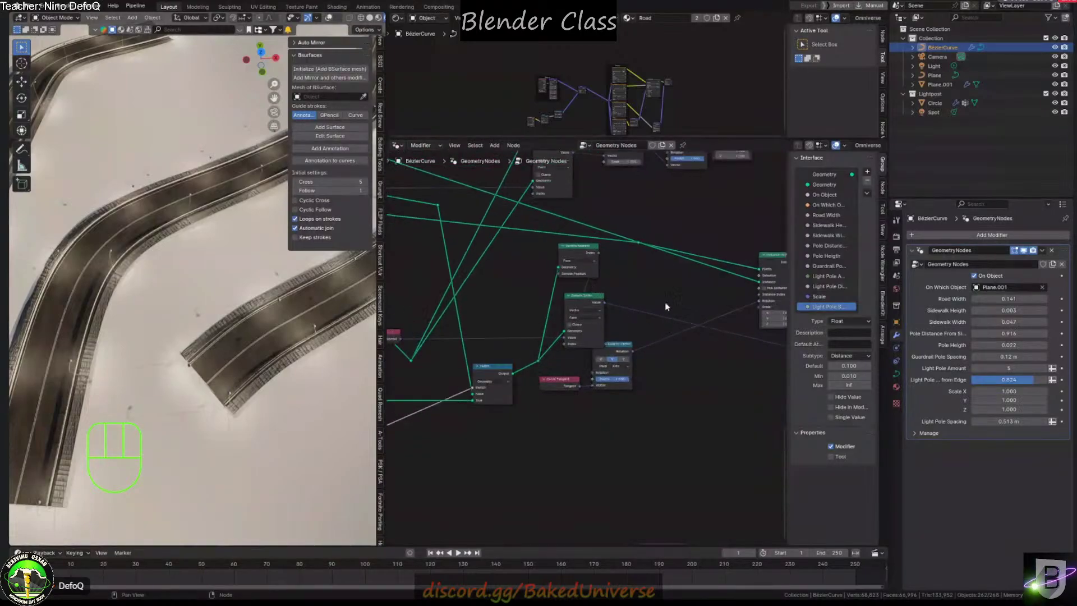
pyautogui.click(648, 352)
pyautogui.scroll(1, 648, 352)
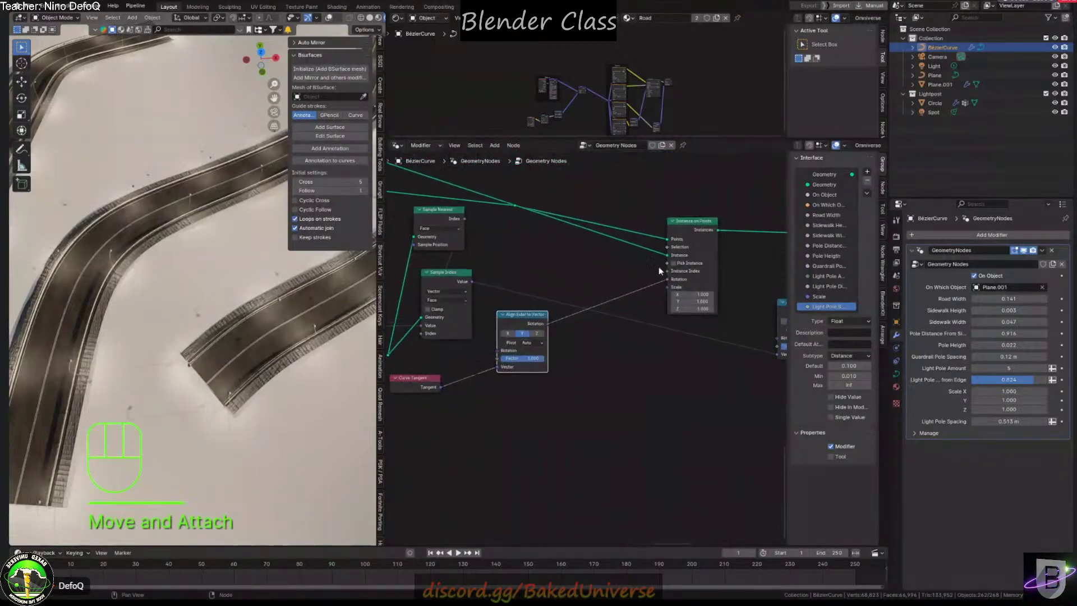
pyautogui.moveTo(659, 267); pyautogui.dragTo(695, 197)
# Switch the viewport to solid shading and preview the Instance on Points output through a Viewer node
pyautogui.keyDown('ctrl'); pyautogui.keyDown('shift'); pyautogui.click(695, 196); pyautogui.keyUp('shift'); pyautogui.keyUp('ctrl')
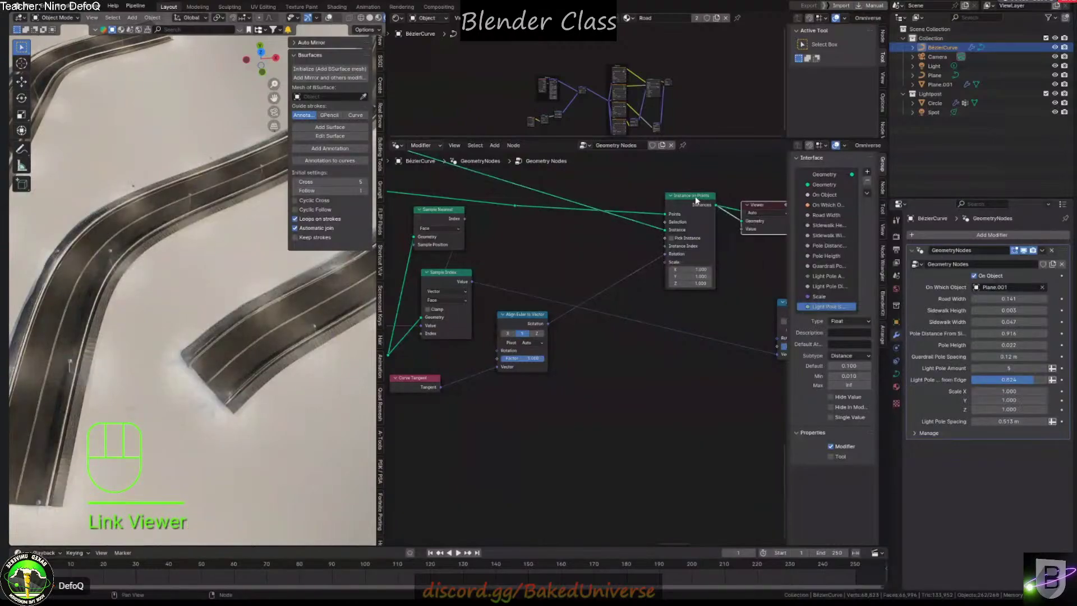
pyautogui.hotkey('ctrl', 'z')
pyautogui.click(369, 18)
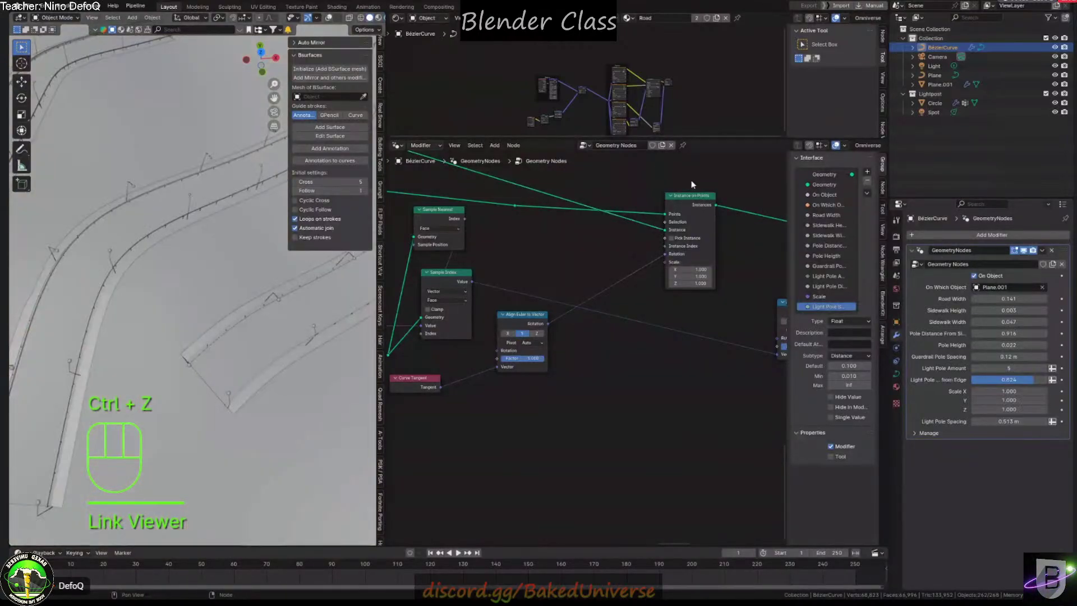
pyautogui.keyDown('ctrl'); pyautogui.keyDown('shift'); pyautogui.click(690, 196); pyautogui.keyUp('shift'); pyautogui.keyUp('ctrl')
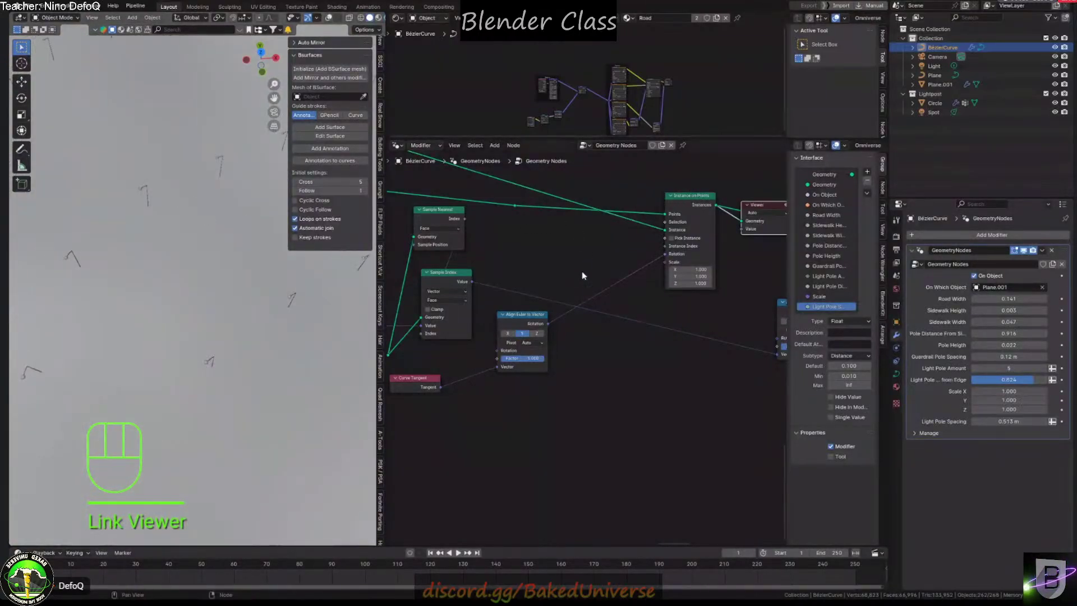
# Move the Align Euler to Vector node farther from the Instance on Points node to make room between them
pyautogui.scroll(3, 581, 271)
pyautogui.moveTo(502, 325); pyautogui.dragTo(480, 333)
pyautogui.moveTo(586, 375); pyautogui.dragTo(509, 415, button='middle')
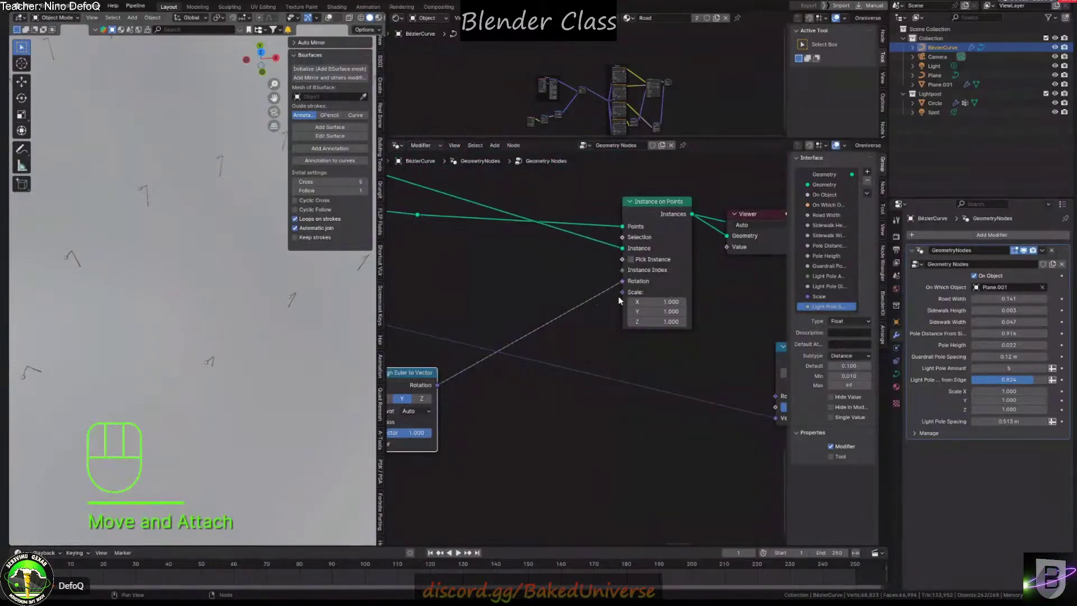
pyautogui.hotkey('shift', 'a')
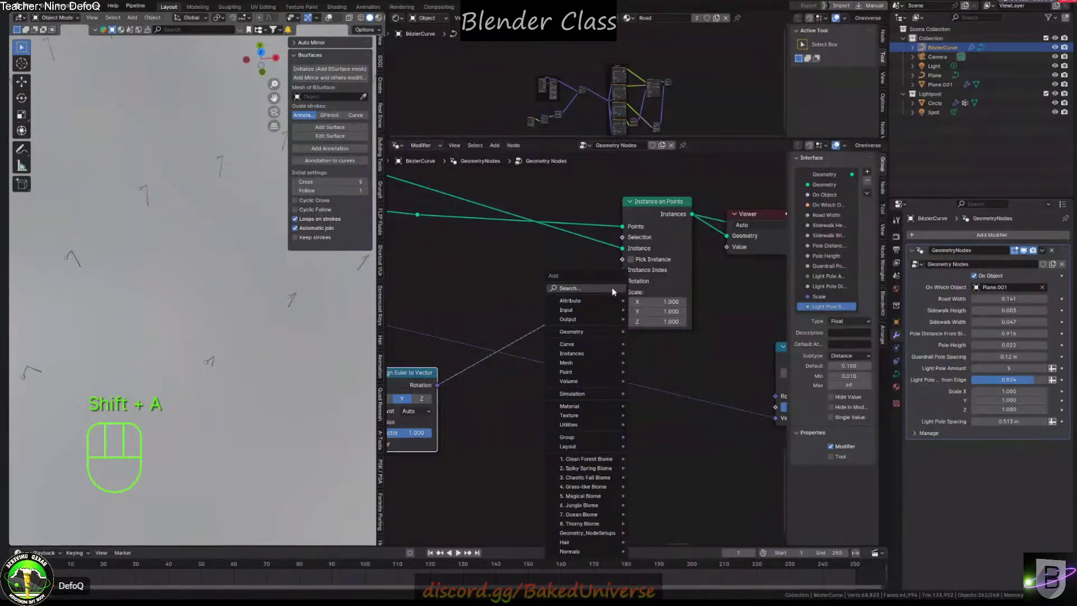
pyautogui.click(525, 263)
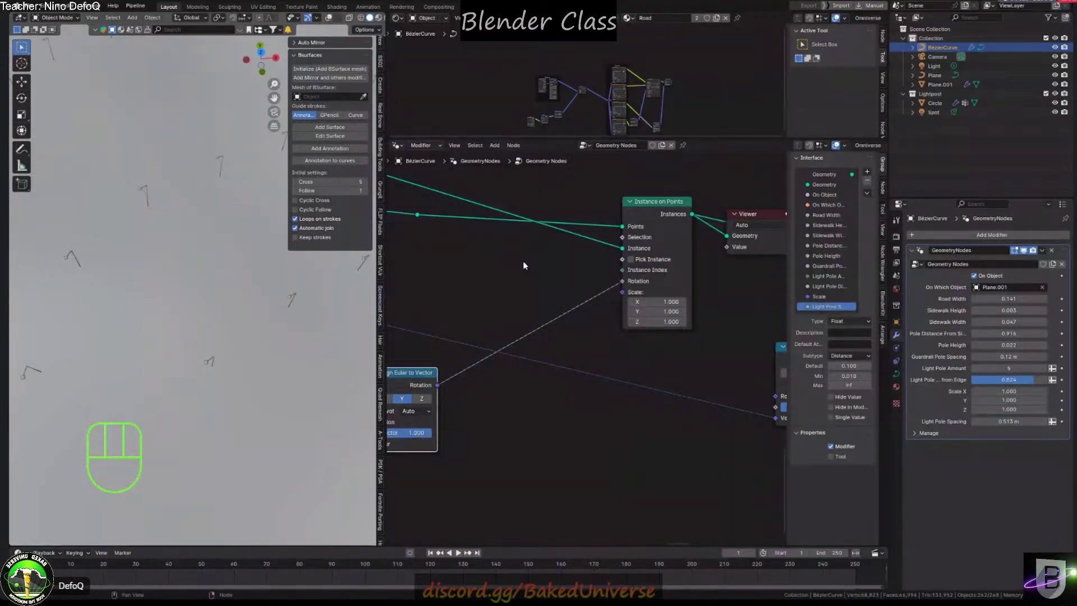
pyautogui.keyDown('shift'); pyautogui.moveTo(593, 275); pyautogui.dragTo(657, 279, button='middle'); pyautogui.keyUp('shift')
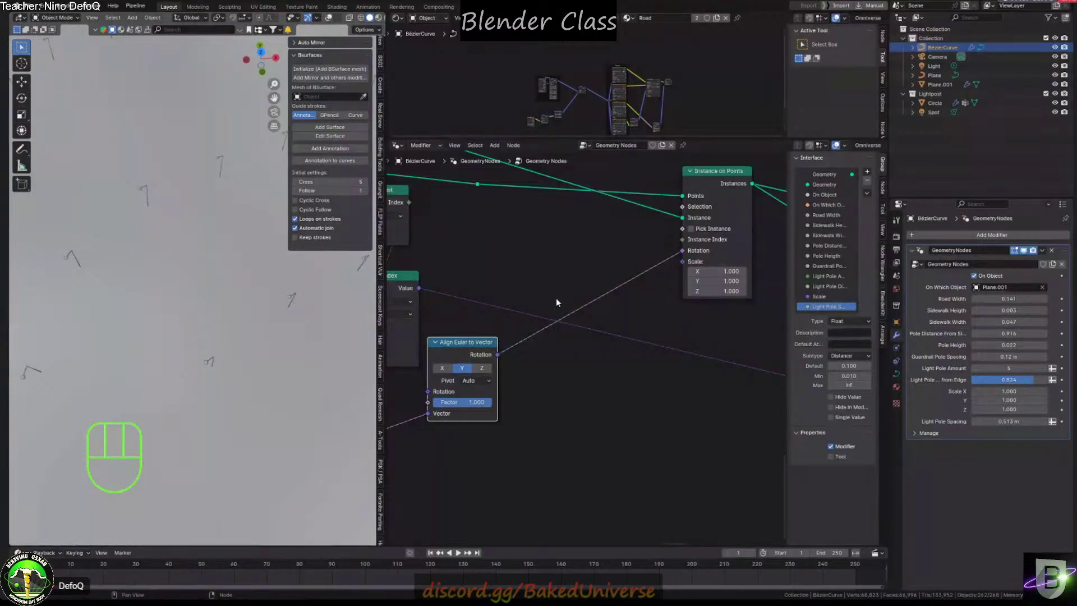
# Add a Rotate Rotation node beside the Align Euler to Vector node
pyautogui.moveTo(89, 185)
pyautogui.mouseDown(button='middle')
pyautogui.moveTo(75, 177)
pyautogui.moveTo(167, 170)
pyautogui.moveTo(187, 209)
pyautogui.moveTo(174, 175)
pyautogui.mouseUp(button='middle')
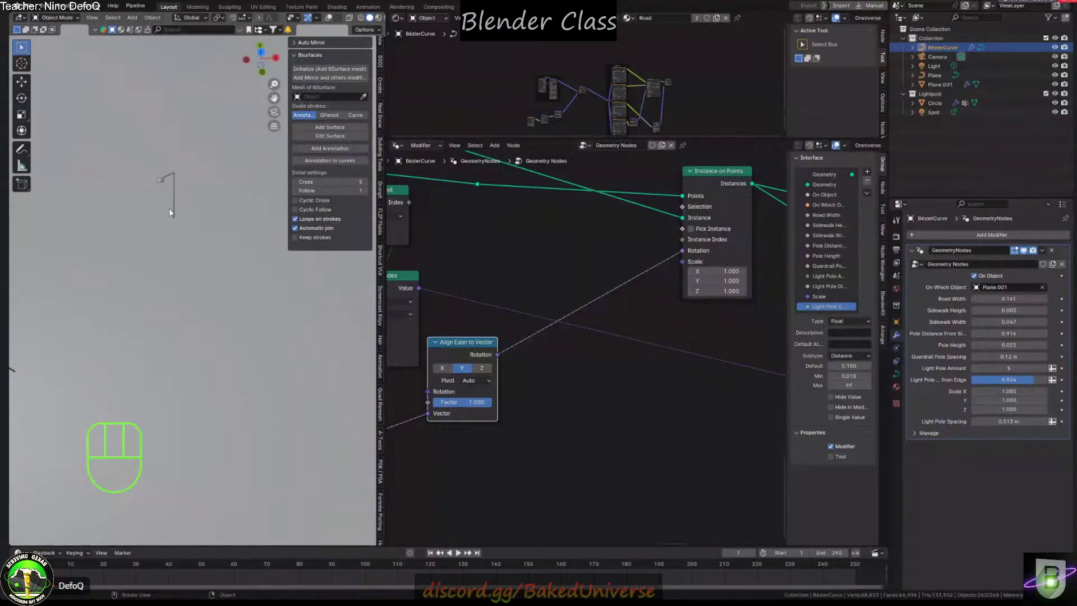
pyautogui.keyDown('shift'); pyautogui.moveTo(730, 213); pyautogui.dragTo(500, 241, button='middle'); pyautogui.keyUp('shift')
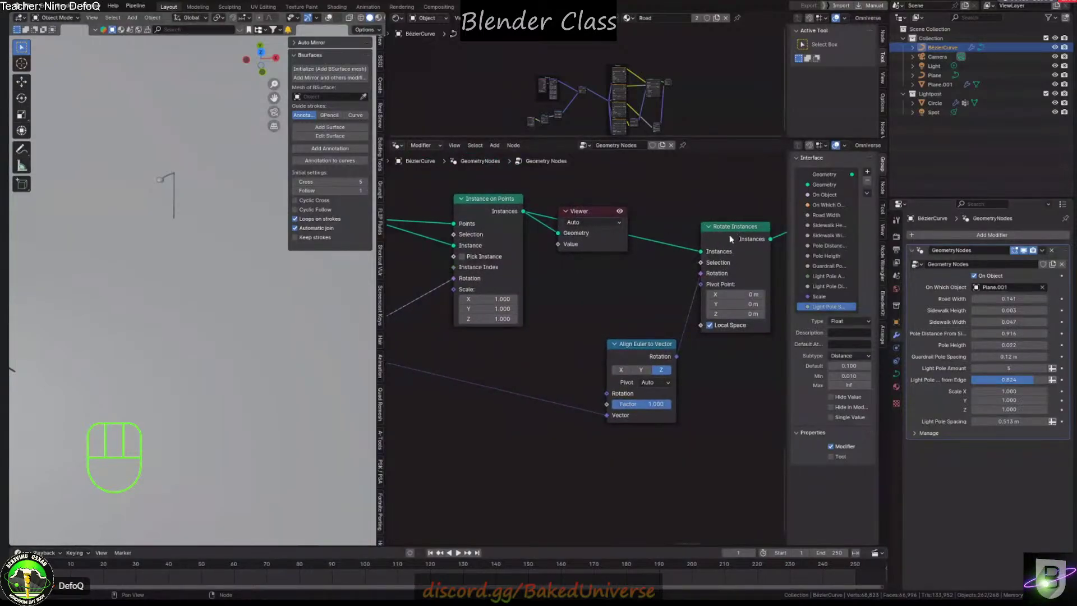
pyautogui.keyDown('shift'); pyautogui.moveTo(398, 296); pyautogui.dragTo(634, 277, button='middle'); pyautogui.keyUp('shift')
pyautogui.hotkey('shift', 'a')
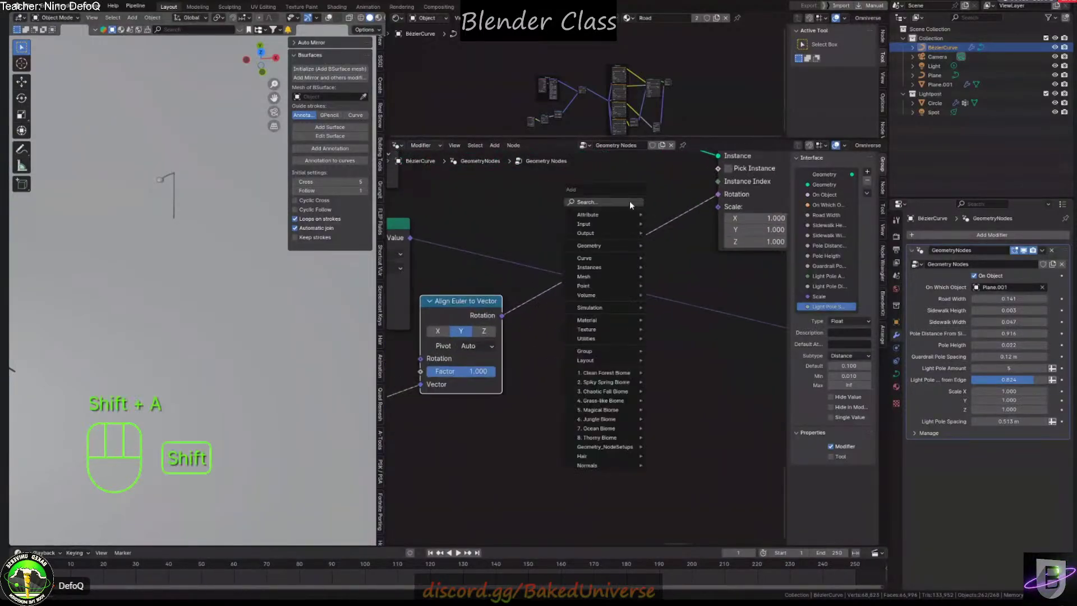
pyautogui.write('rotate rota')
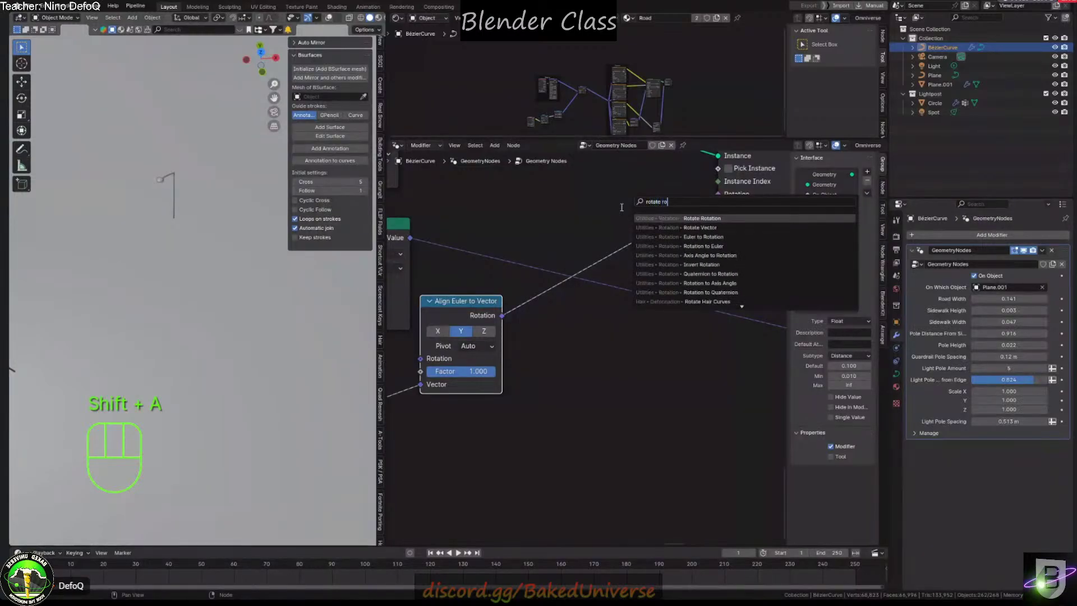
pyautogui.press('Return')
pyautogui.click(593, 329)
pyautogui.keyDown('shift'); pyautogui.moveTo(595, 331); pyautogui.dragTo(590, 294, button='middle'); pyautogui.keyUp('shift')
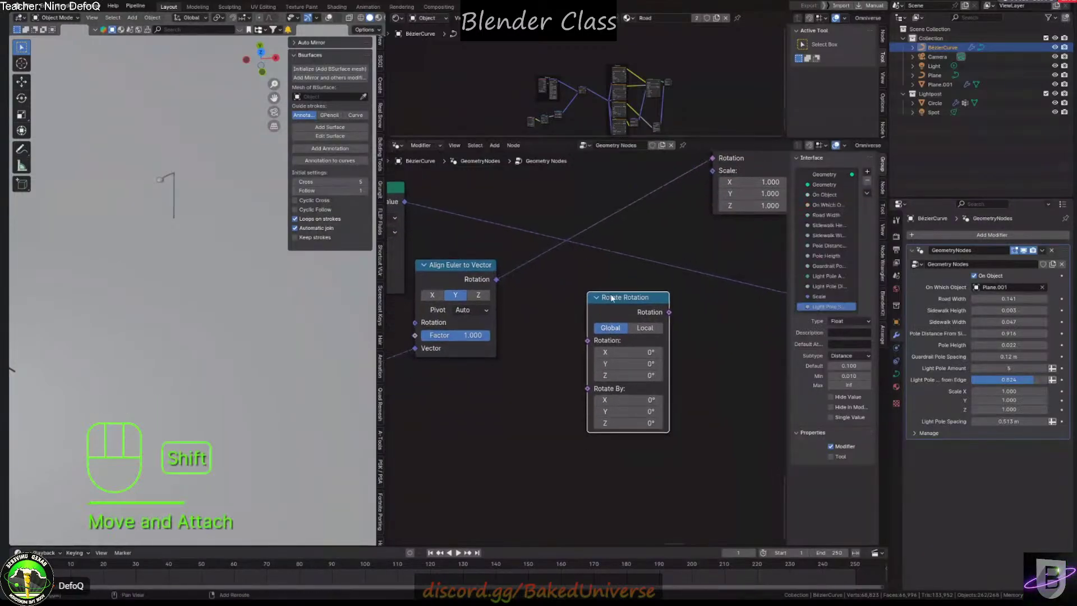
# Insert the Rotate Rotation node into the link between Align Euler to Vector and the Instance on Points Rotation input
pyautogui.scroll(1, 658, 317)
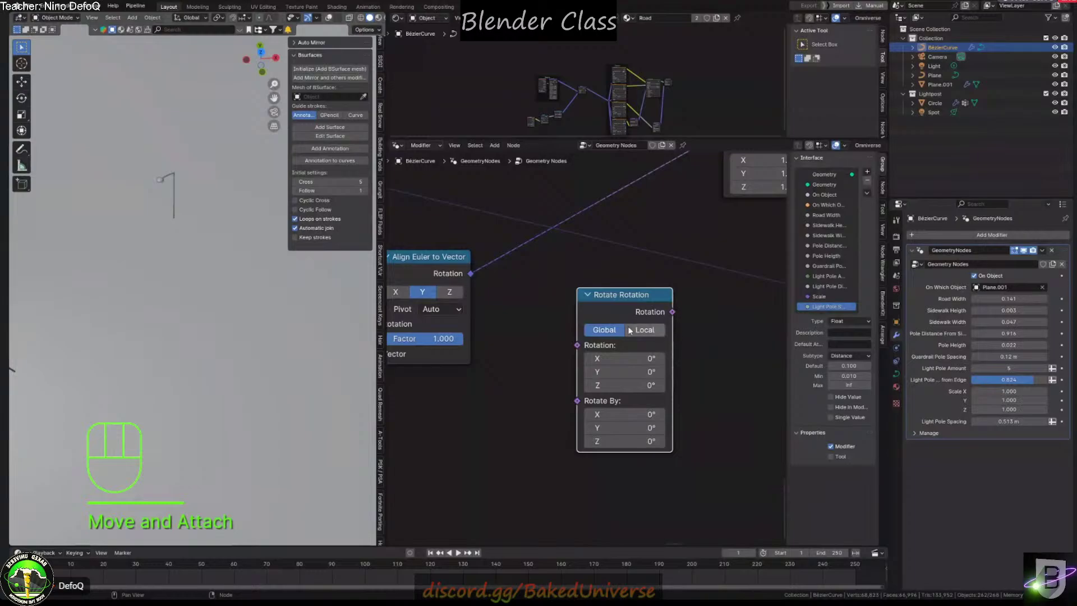
pyautogui.scroll(-2, 628, 328)
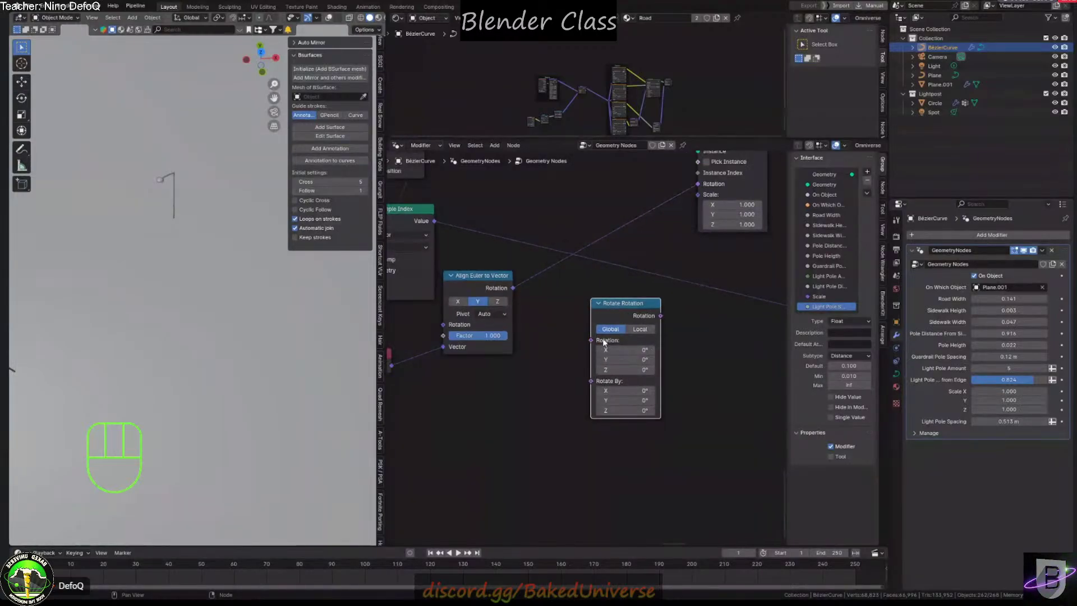
pyautogui.press('g')
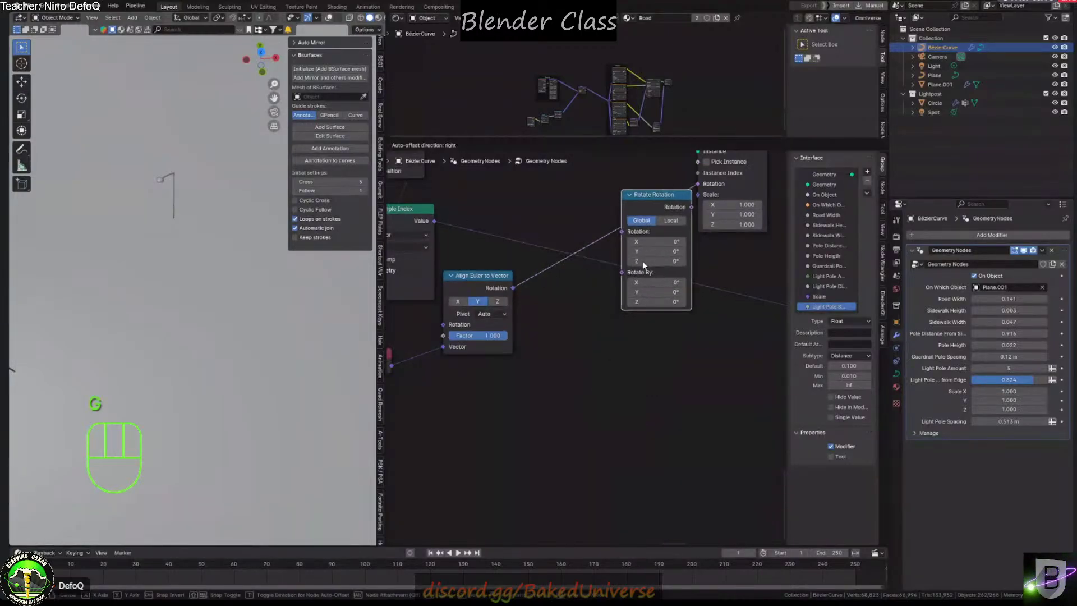
pyautogui.click(642, 261)
# Try changing the Rotate Rotation node's Z angle in Global space and undo the change
pyautogui.scroll(2, 642, 264)
pyautogui.moveTo(617, 273); pyautogui.dragTo(690, 273)
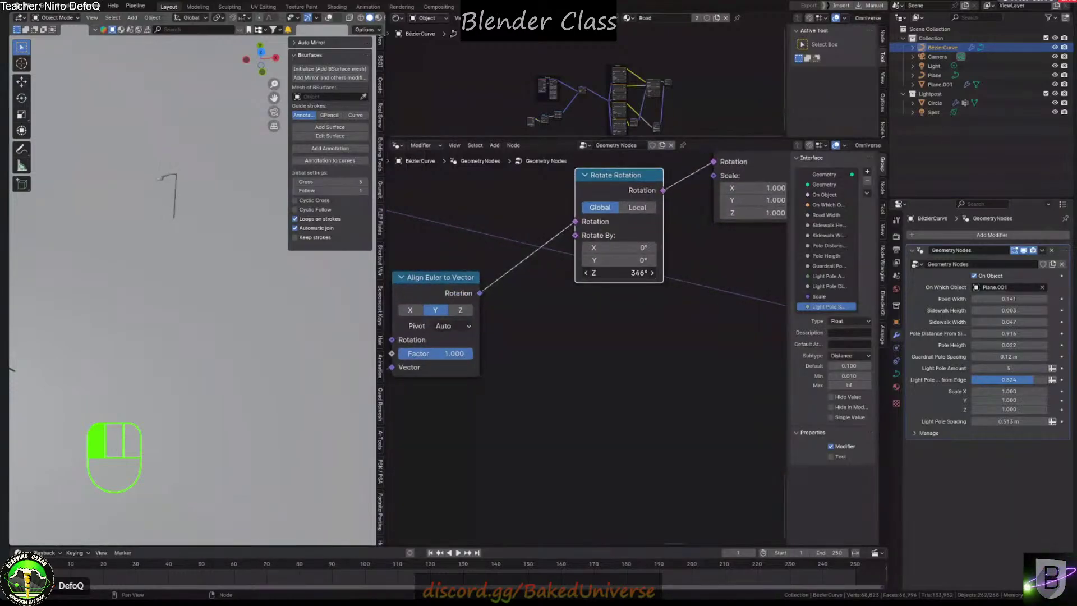
pyautogui.hotkey('ctrl', 'z')
pyautogui.hotkey('ctrl', 'z')
pyautogui.hotkey('ctrl', 'z')
pyautogui.hotkey('ctrl', 'z')
pyautogui.hotkey('ctrl', 'z')
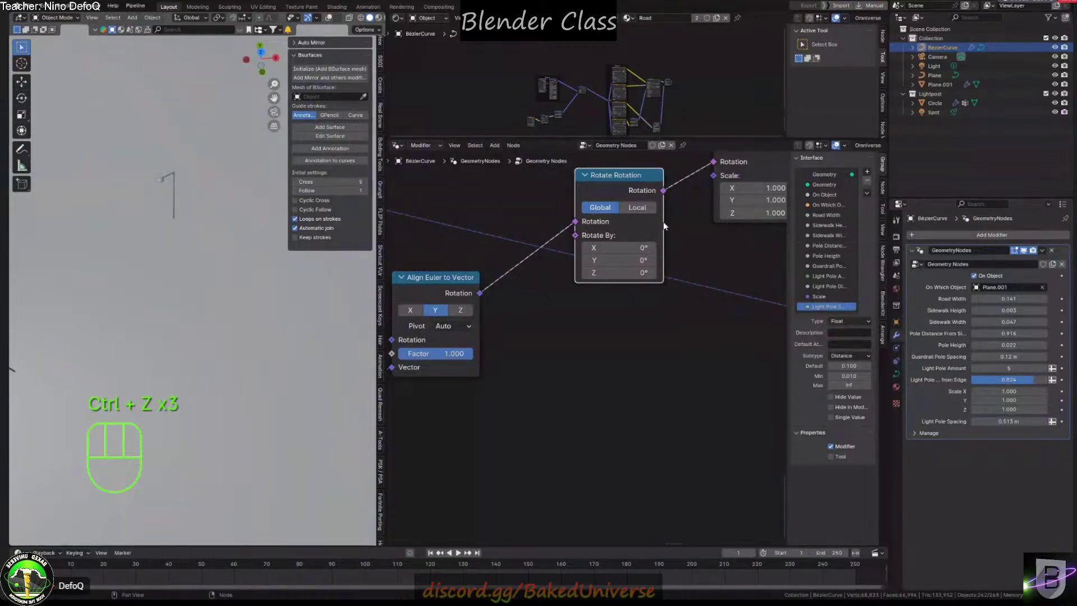
pyautogui.hotkey('ctrl', 'z')
# Switch the Rotate Rotation node to Local space and set its Rotate By Z angle to about -22.6°
pyautogui.moveTo(617, 273)
pyautogui.mouseDown()
pyautogui.moveTo(600, 272)
pyautogui.moveTo(623, 273)
pyautogui.moveTo(612, 273)
pyautogui.mouseUp()
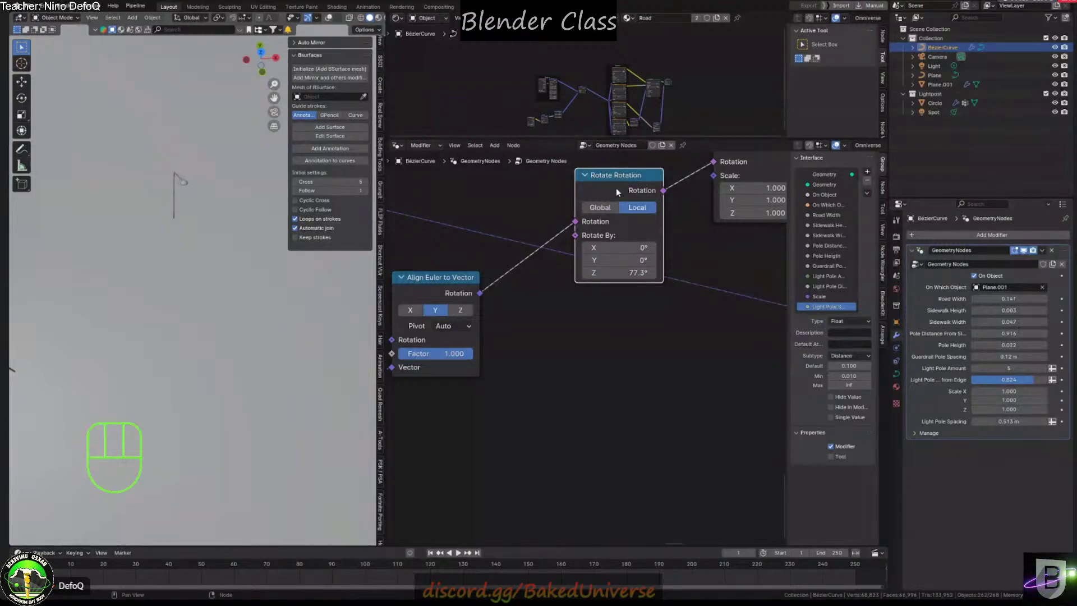
pyautogui.moveTo(617, 272); pyautogui.dragTo(599, 273)
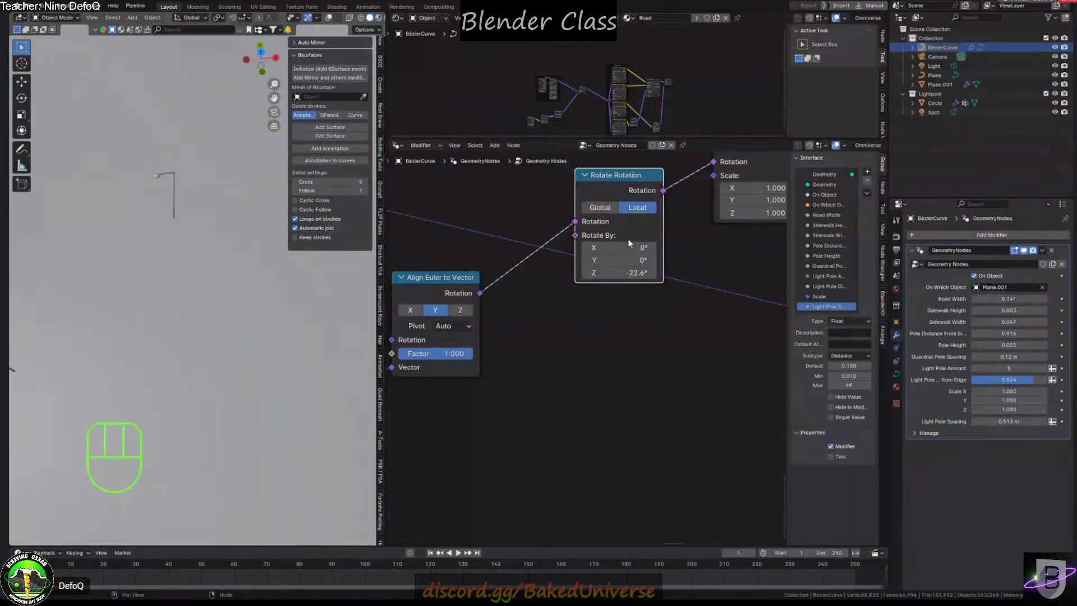
pyautogui.scroll(-1, 517, 328)
pyautogui.keyDown('shift'); pyautogui.moveTo(517, 328); pyautogui.dragTo(594, 309, button='middle'); pyautogui.keyUp('shift')
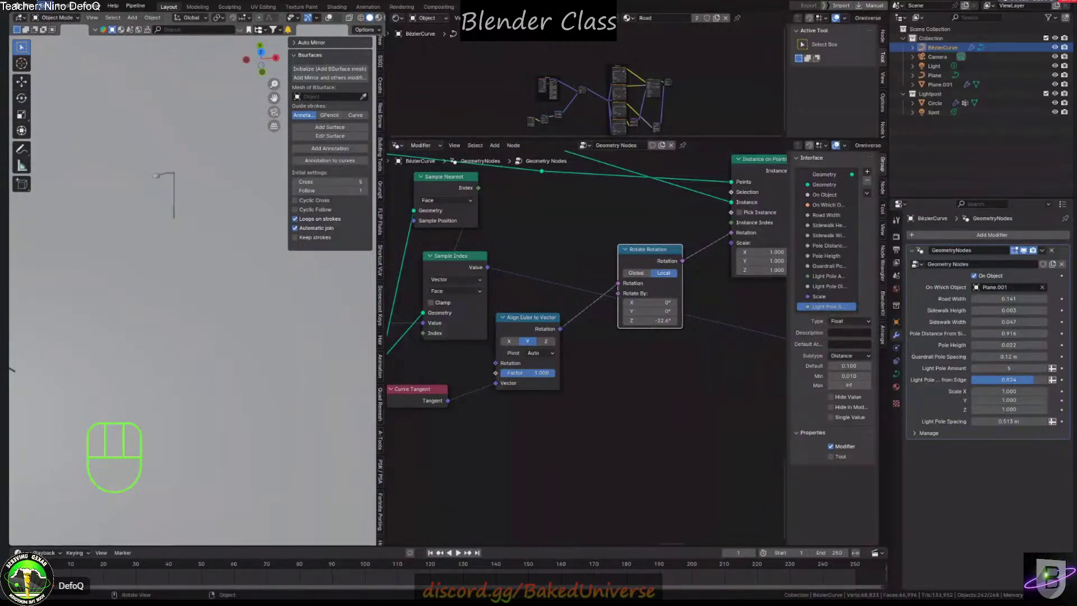
# Add an Active Camera node and place it below the Align Euler to Vector node
pyautogui.scroll(-2, 527, 219)
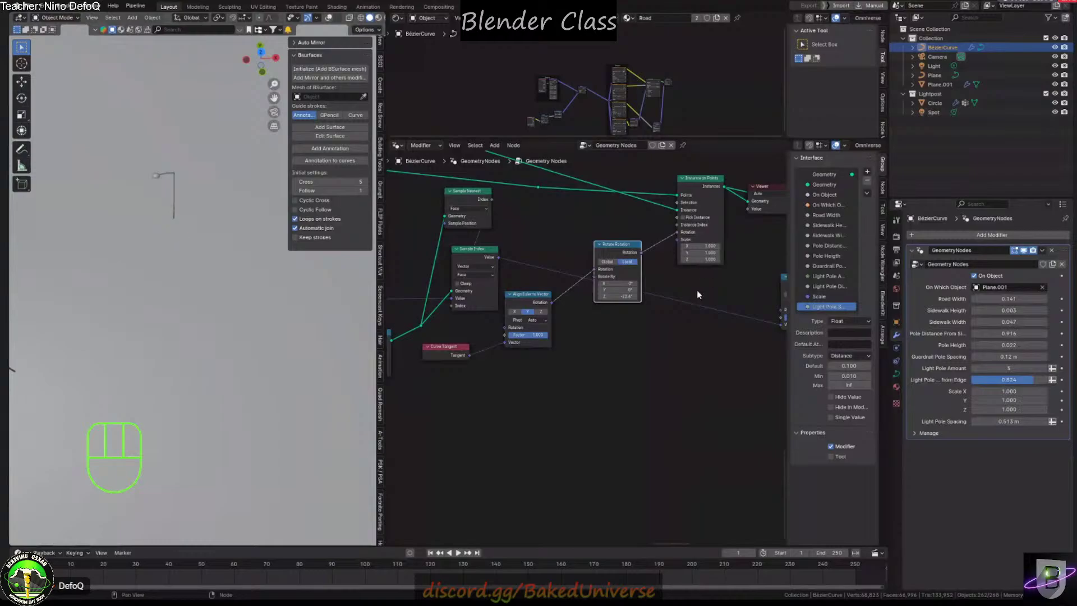
pyautogui.keyDown('shift'); pyautogui.scroll(-4, 698, 295); pyautogui.keyUp('shift')
pyautogui.hotkey('shift', 'a')
pyautogui.write('acti')
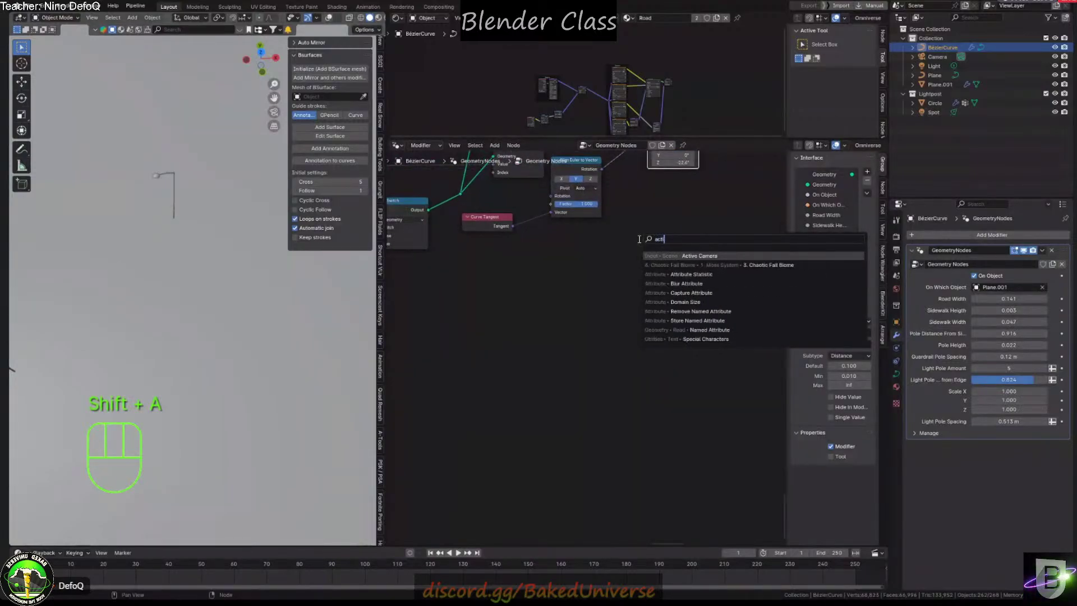
pyautogui.press('Return')
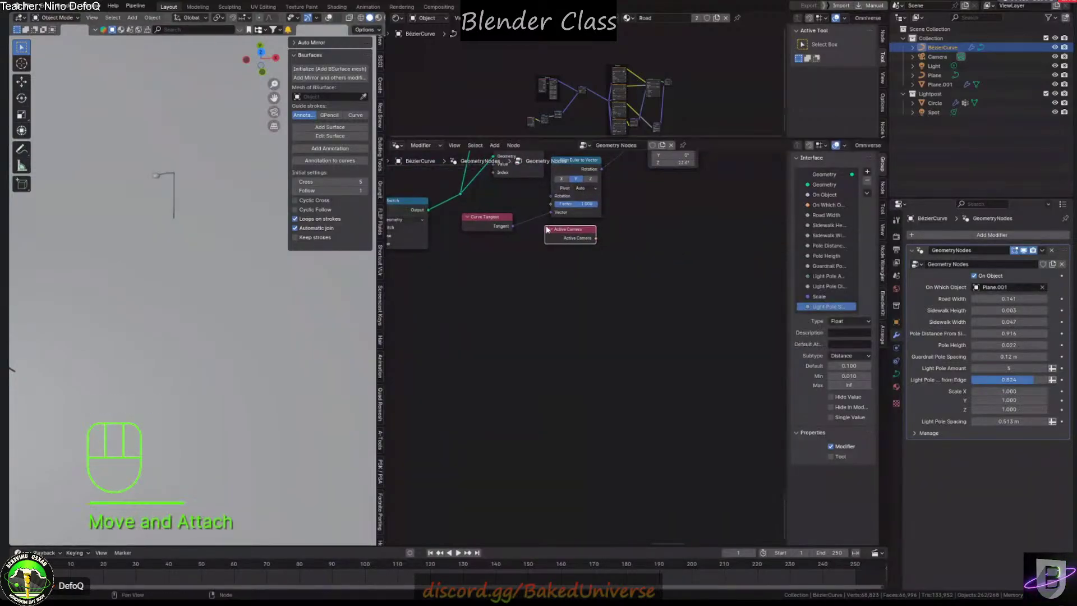
pyautogui.press('g')
pyautogui.press('g')
pyautogui.scroll(2, 603, 224)
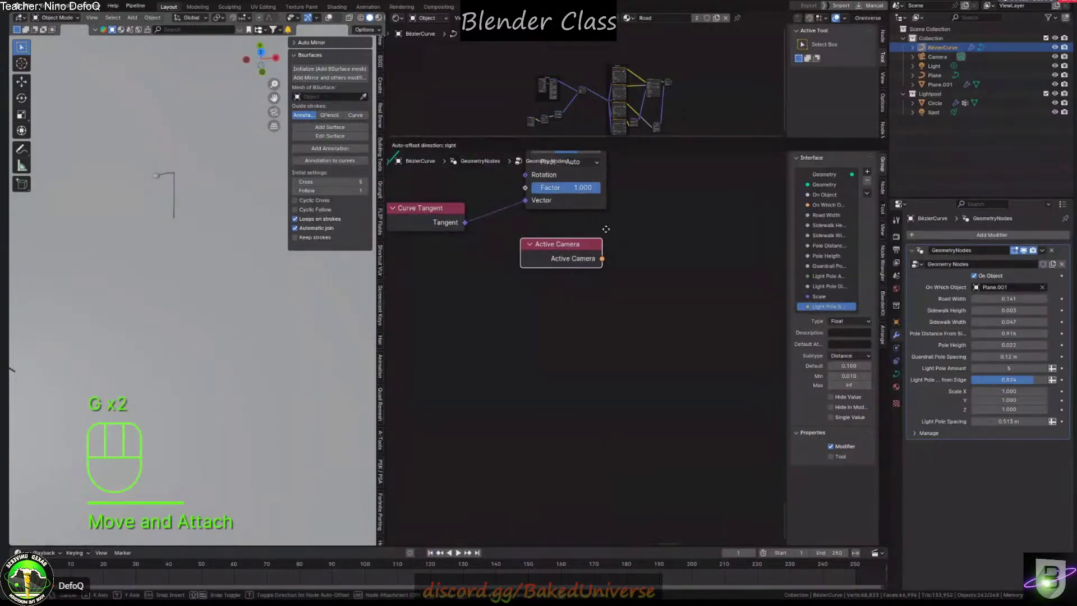
pyautogui.click(607, 229)
pyautogui.scroll(3, 605, 217)
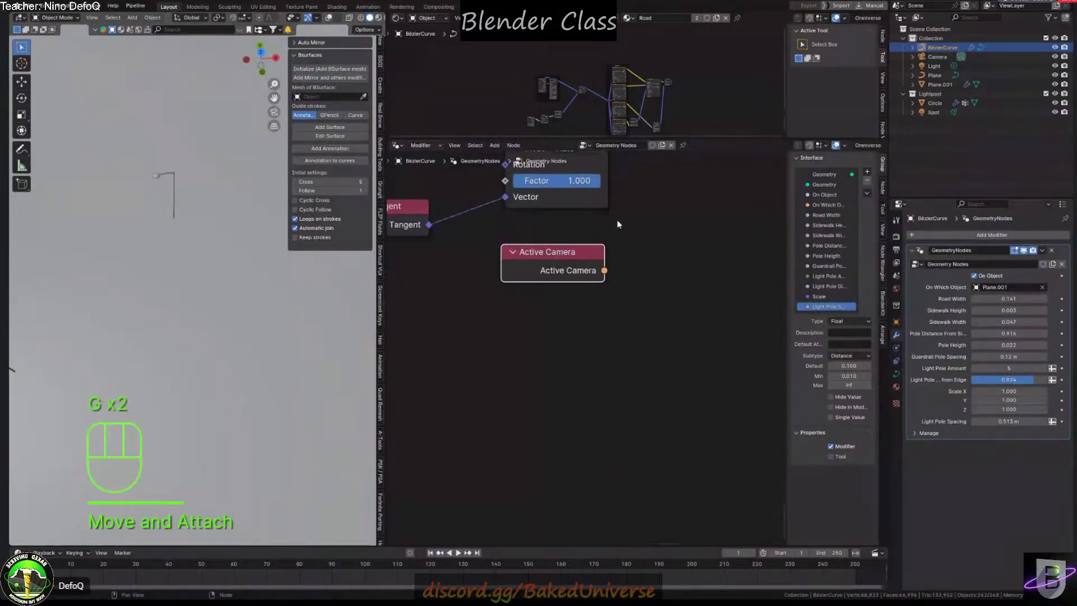
pyautogui.moveTo(640, 222); pyautogui.dragTo(623, 264, button='middle')
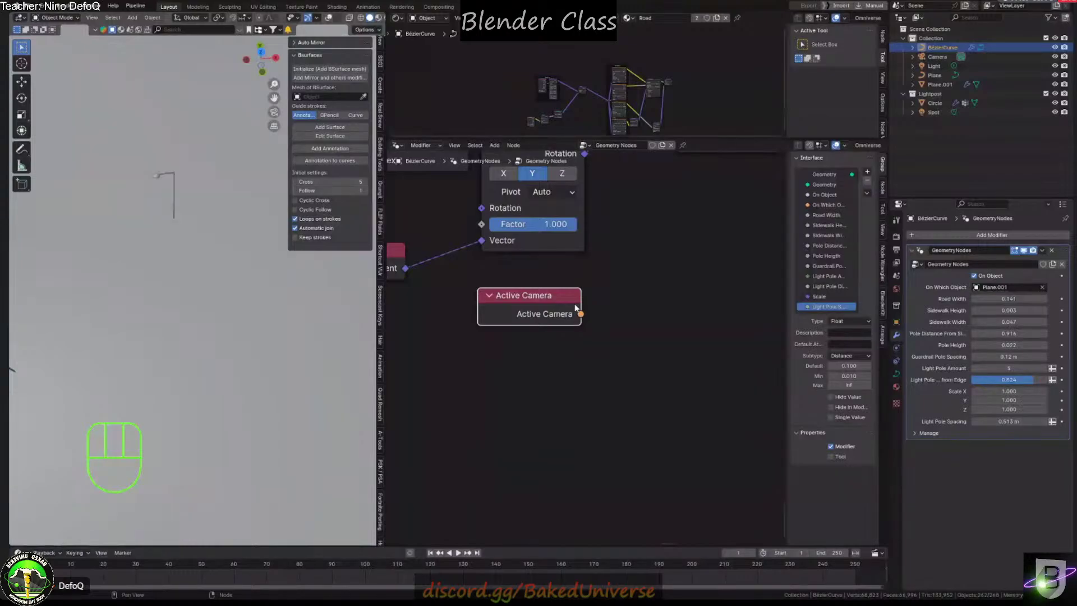
pyautogui.scroll(-2, 562, 301)
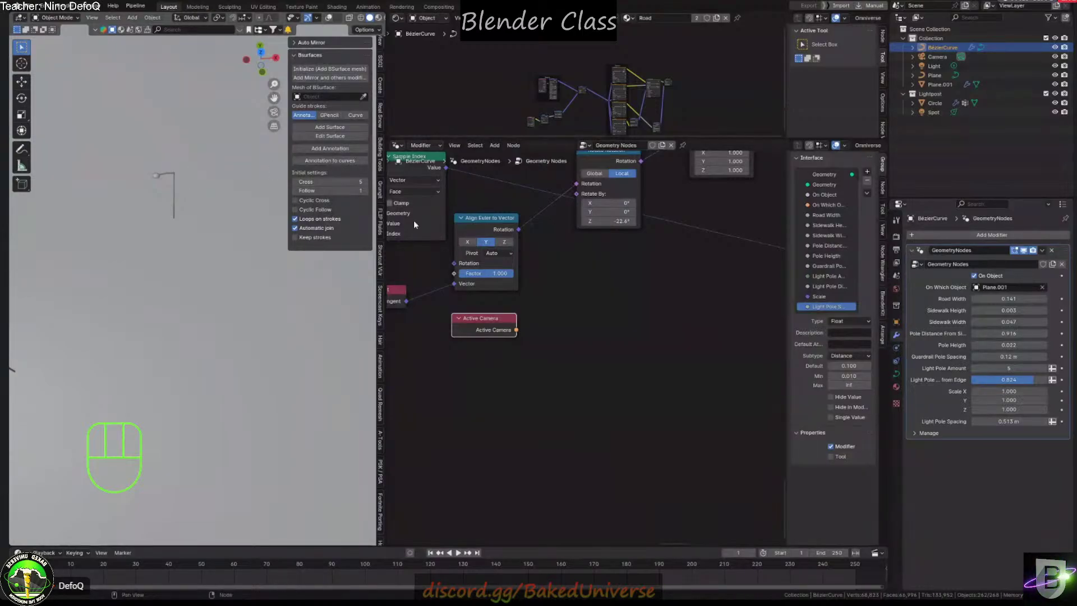
pyautogui.scroll(1, 495, 356)
pyautogui.scroll(2, 495, 355)
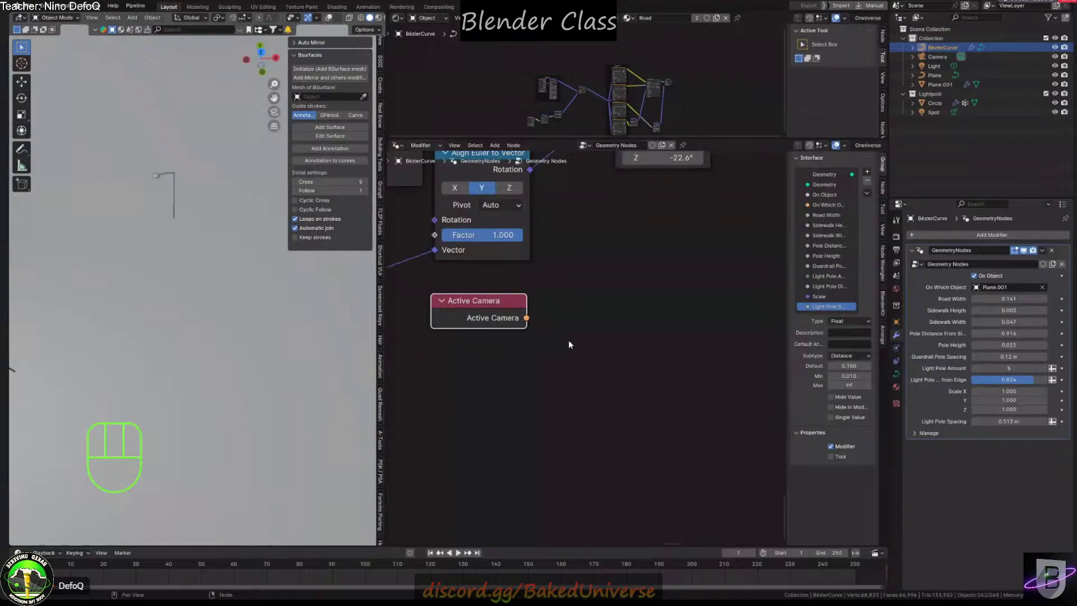
pyautogui.scroll(1, 468, 313)
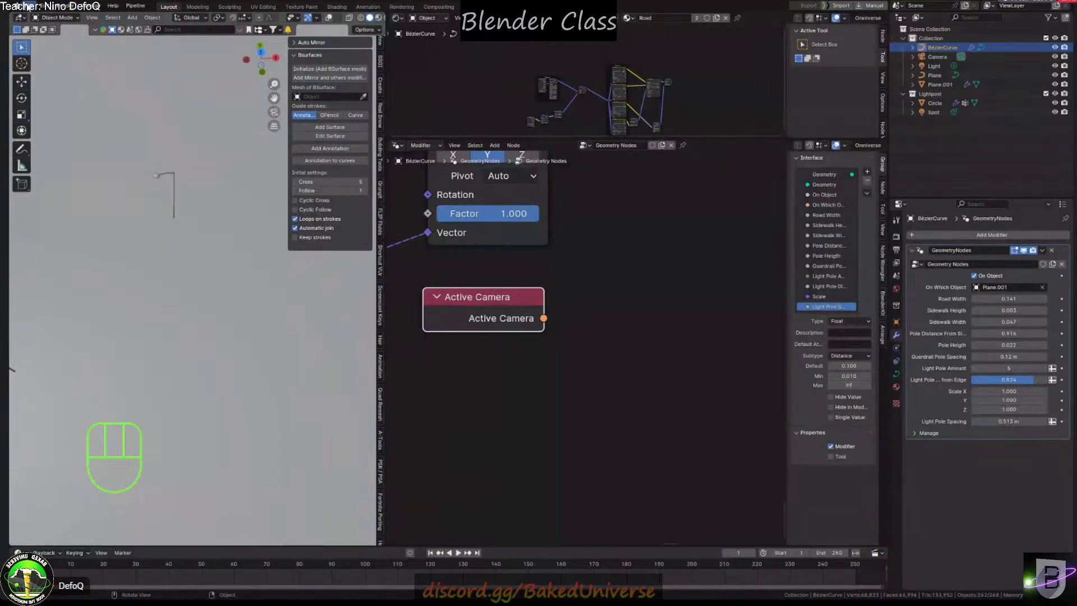
# Start a new General file without saving the changes to the road generator file
pyautogui.click(26, 7)
pyautogui.moveTo(70, 20)
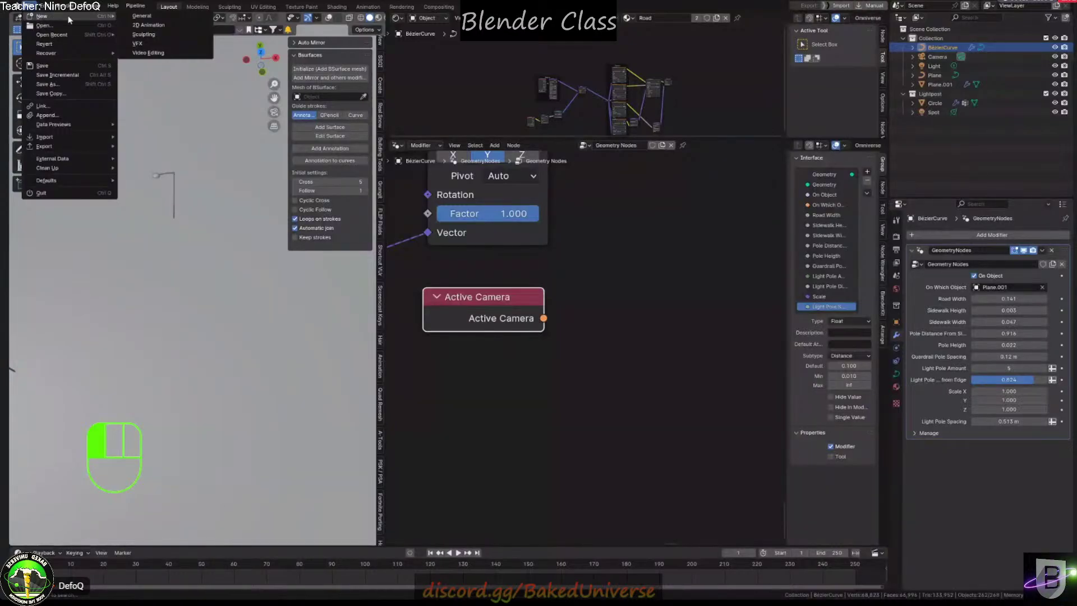
pyautogui.click(141, 16)
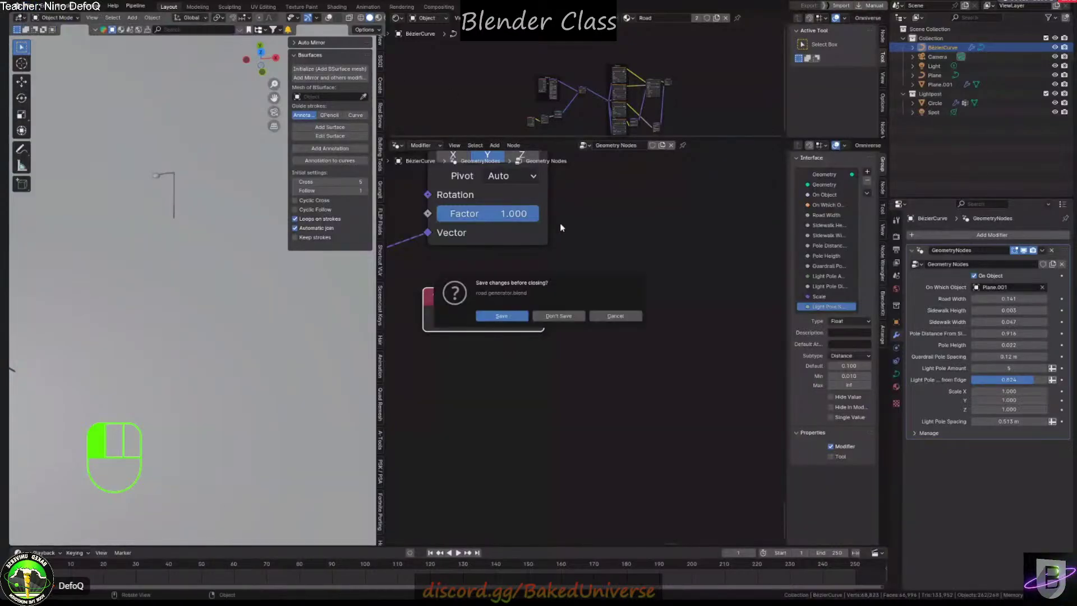
pyautogui.click(562, 318)
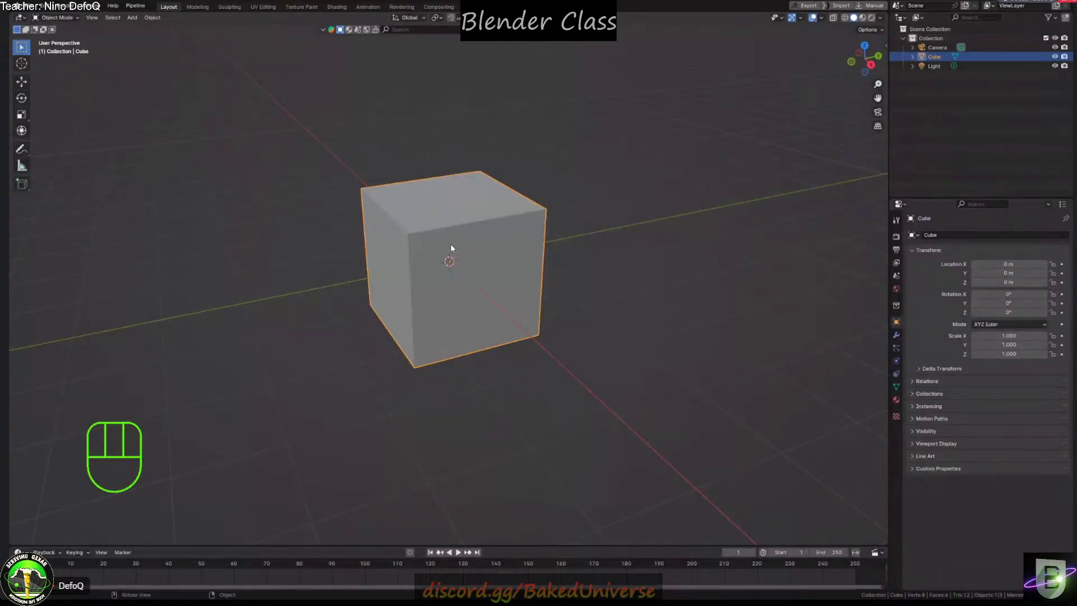
# Select the default cube's bottom face in Edit Mode, snap the 3D cursor to it, and return to Object Mode
pyautogui.scroll(-2, 454, 297)
pyautogui.moveTo(452, 298); pyautogui.dragTo(419, 217, button='middle')
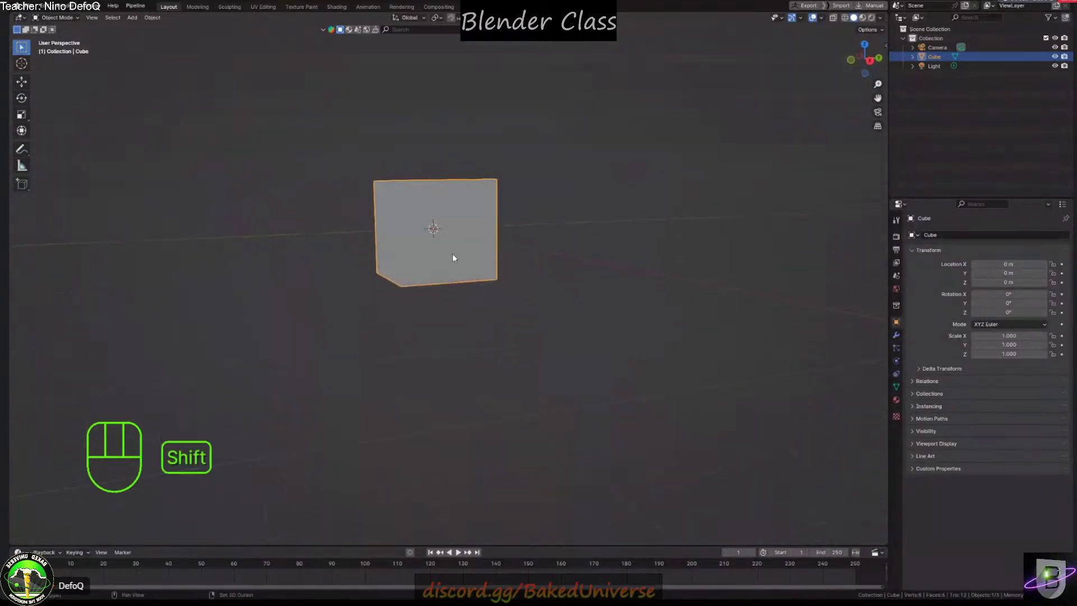
pyautogui.keyDown('shift'); pyautogui.moveTo(452, 253); pyautogui.dragTo(442, 215, button='middle'); pyautogui.keyUp('shift')
pyautogui.press('Tab')
pyautogui.press('3')
pyautogui.click(434, 211)
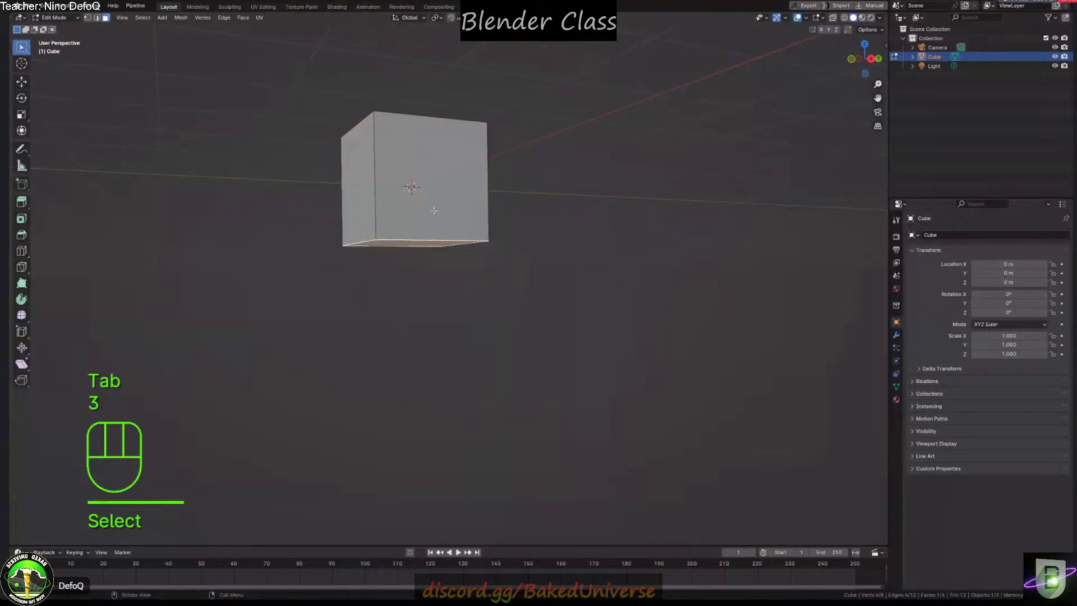
pyautogui.hotkey('shift', 's')
pyautogui.click(433, 241)
pyautogui.press('Tab')
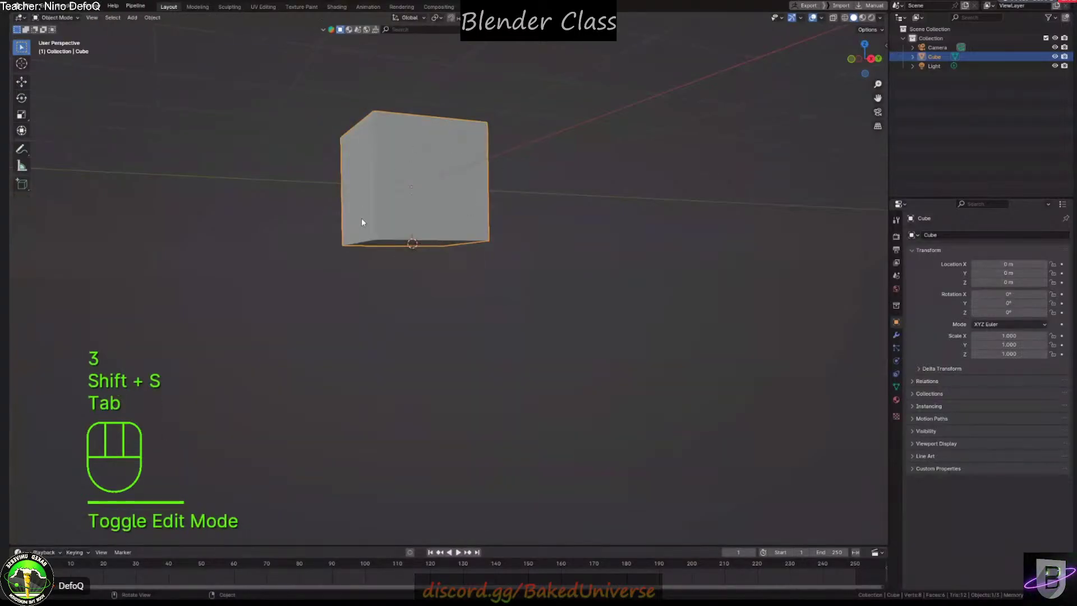
pyautogui.moveTo(361, 217); pyautogui.dragTo(403, 184, button='middle')
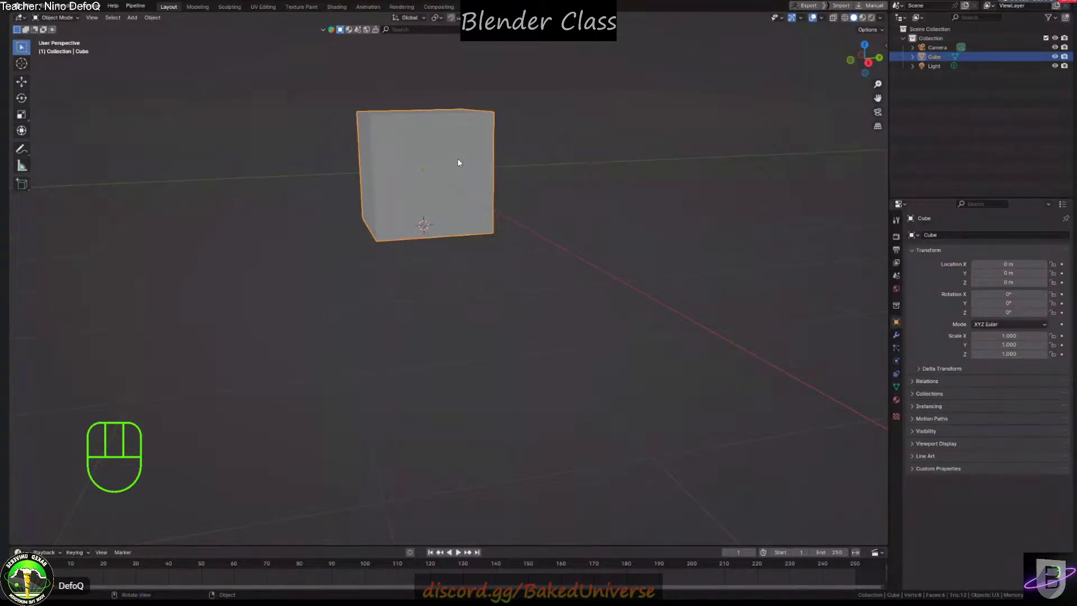
pyautogui.moveTo(447, 180); pyautogui.dragTo(474, 185, button='middle')
pyautogui.hotkey('shift', 'a')
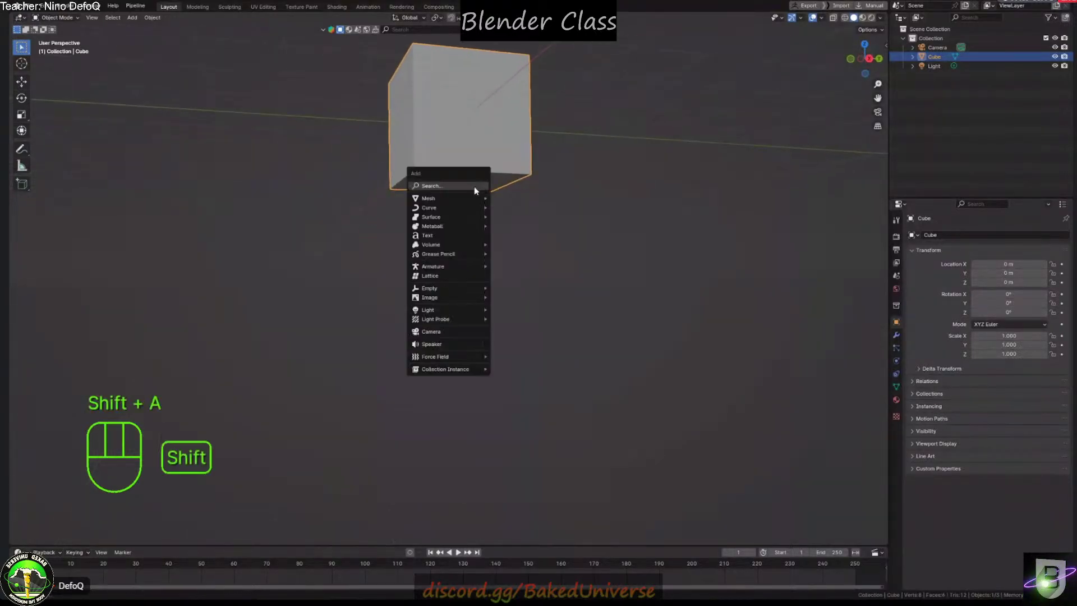
pyautogui.moveTo(464, 199)
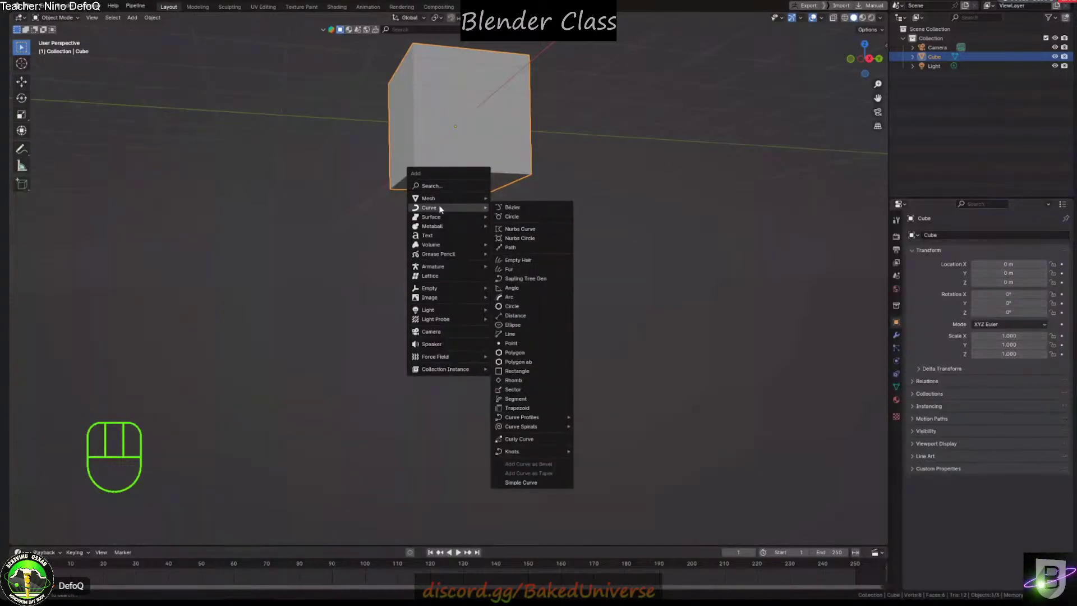
pyautogui.press('Escape')
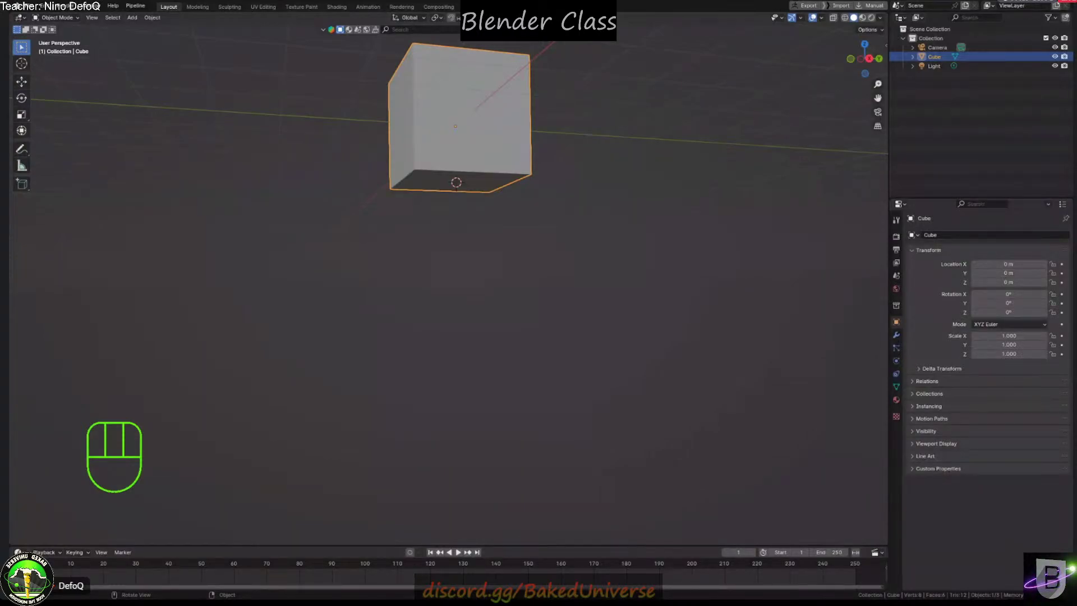
# Add a plane at the 3D cursor and merge all its vertices into a single vertex
pyautogui.hotkey('shift', 'a')
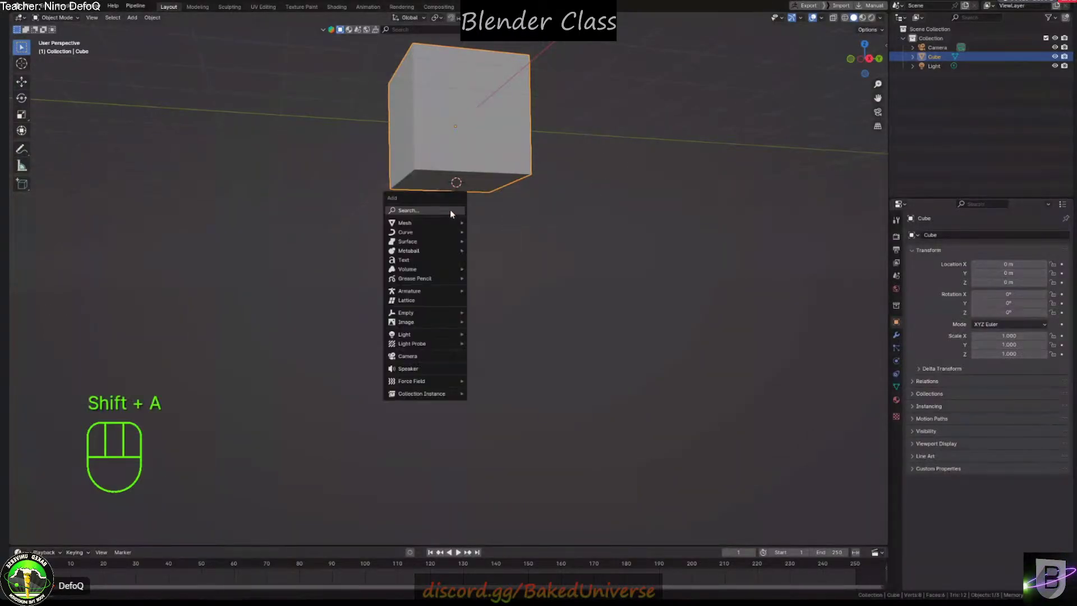
pyautogui.moveTo(443, 220)
pyautogui.click(513, 222)
pyautogui.press('Tab')
pyautogui.press('a')
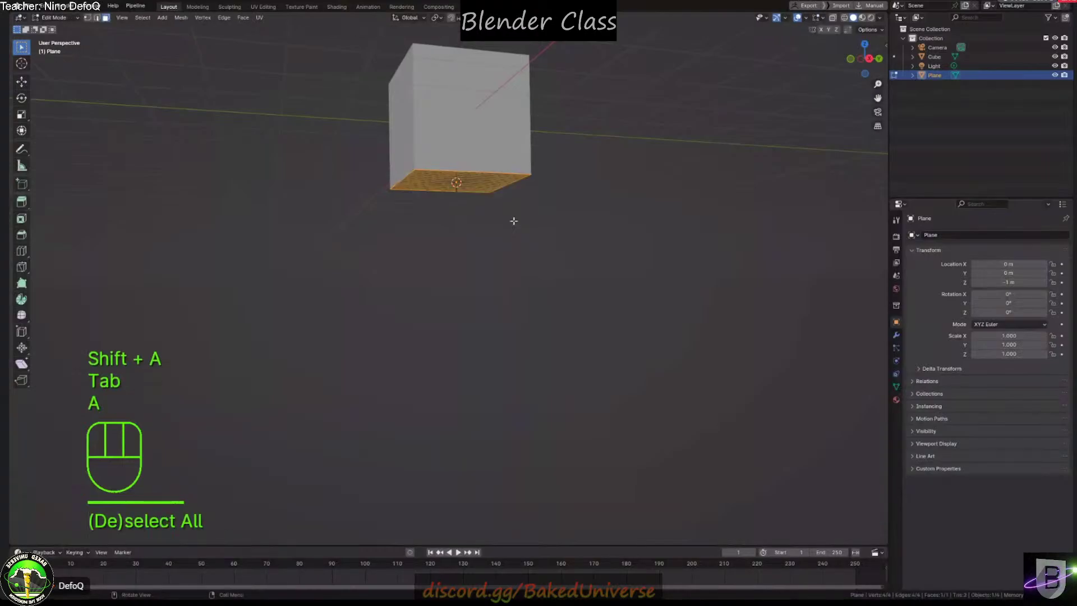
pyautogui.press('1')
pyautogui.press('m')
pyautogui.click(513, 221)
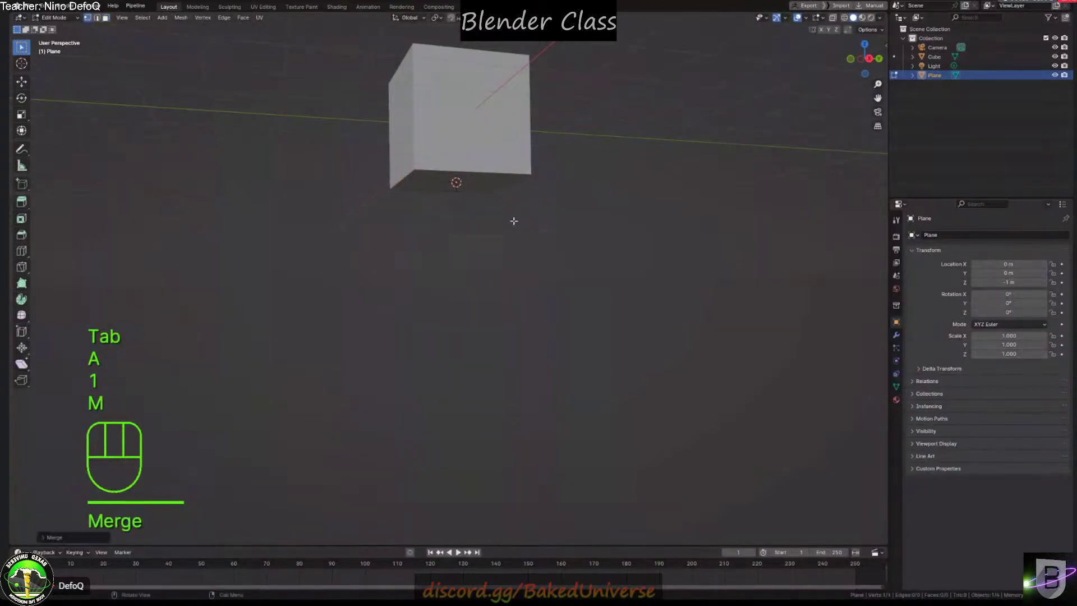
# Extrude the merged vertex straight down along Z to form a long vertical edge below the cube
pyautogui.scroll(2, 520, 218)
pyautogui.keyDown('shift'); pyautogui.moveTo(406, 230); pyautogui.dragTo(487, 126, button='middle'); pyautogui.keyUp('shift')
pyautogui.press('e')
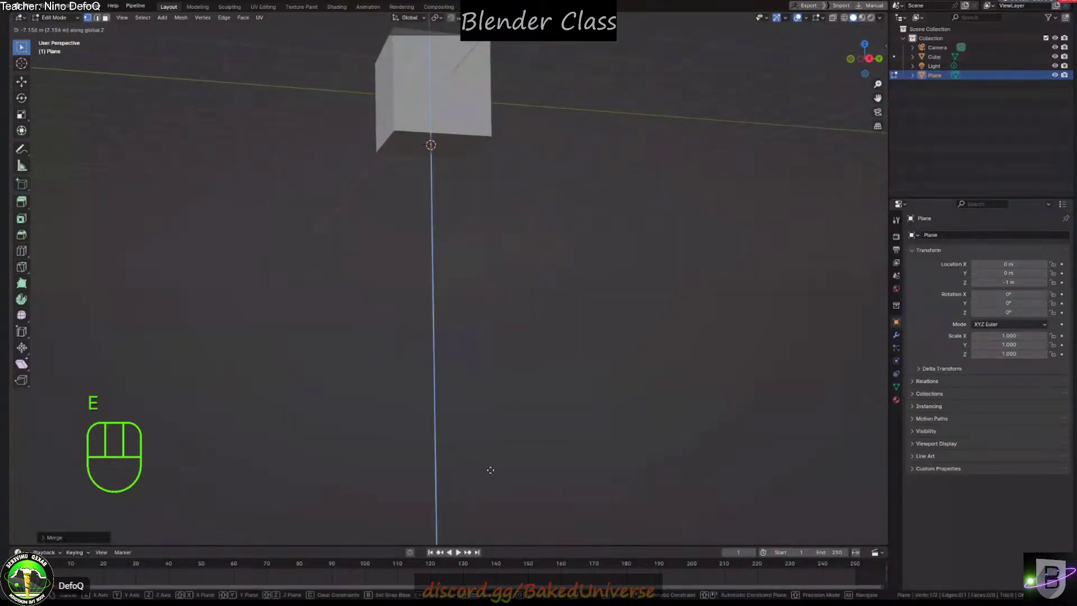
pyautogui.click(493, 432)
pyautogui.moveTo(432, 320); pyautogui.dragTo(445, 208, button='middle')
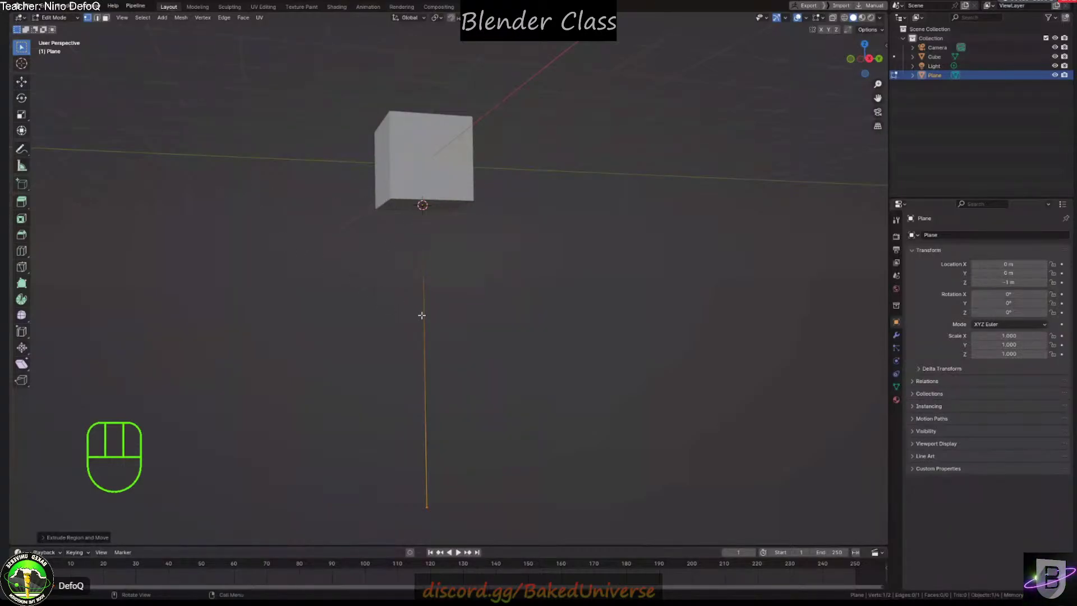
# Subdivide the vertical edge with 24 evenly spaced, unslid loop cuts and return to Object Mode
pyautogui.hotkey('ctrl', 'r')
pyautogui.scroll(8, 425, 311)
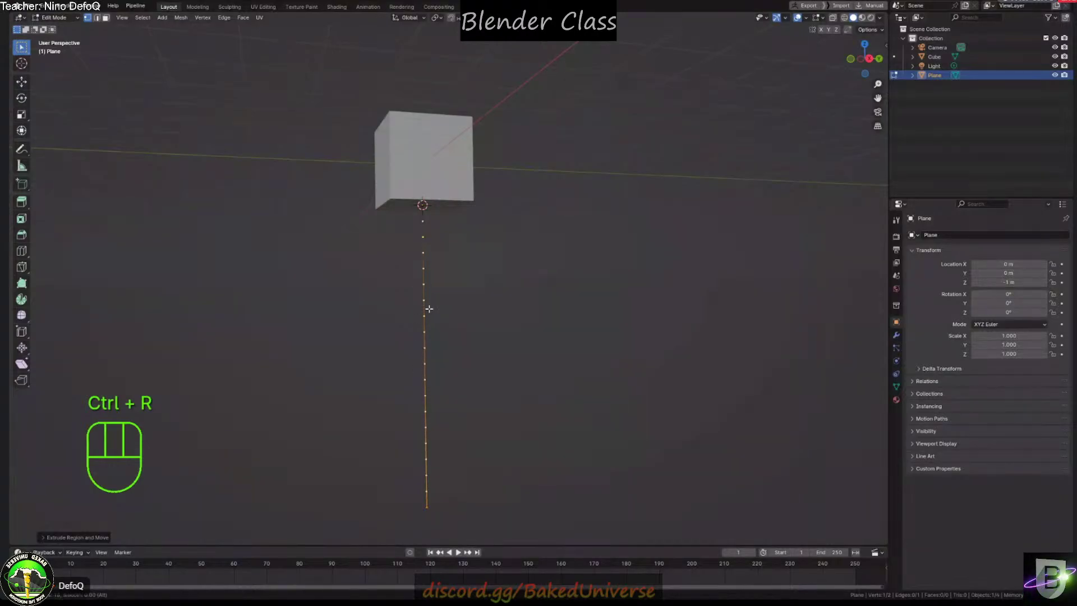
pyautogui.click(429, 309)
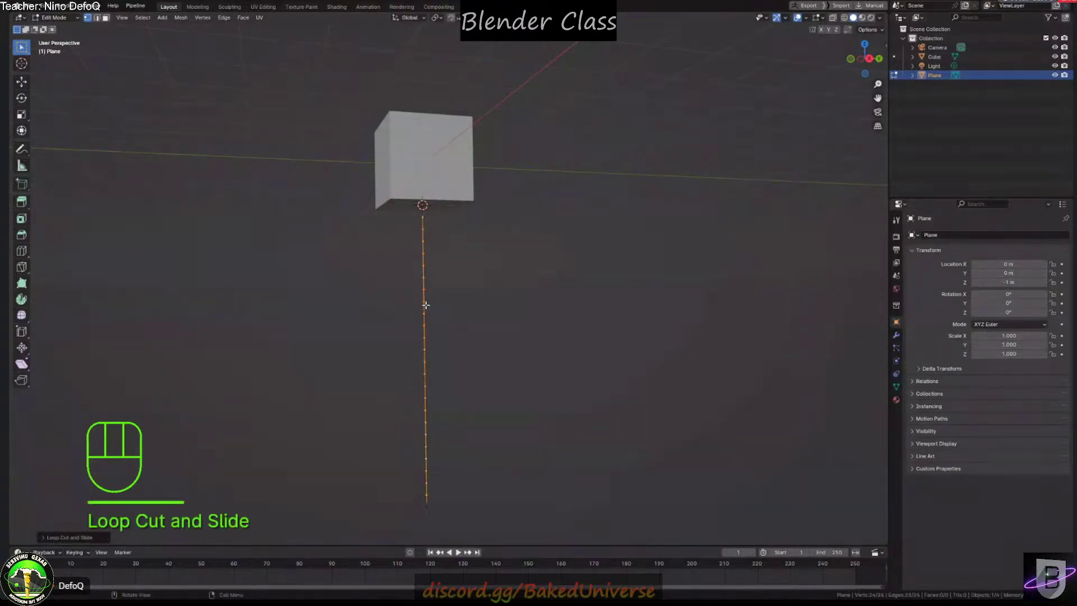
pyautogui.press('Escape')
pyautogui.press('Tab')
pyautogui.press('Tab')
pyautogui.press('Tab')
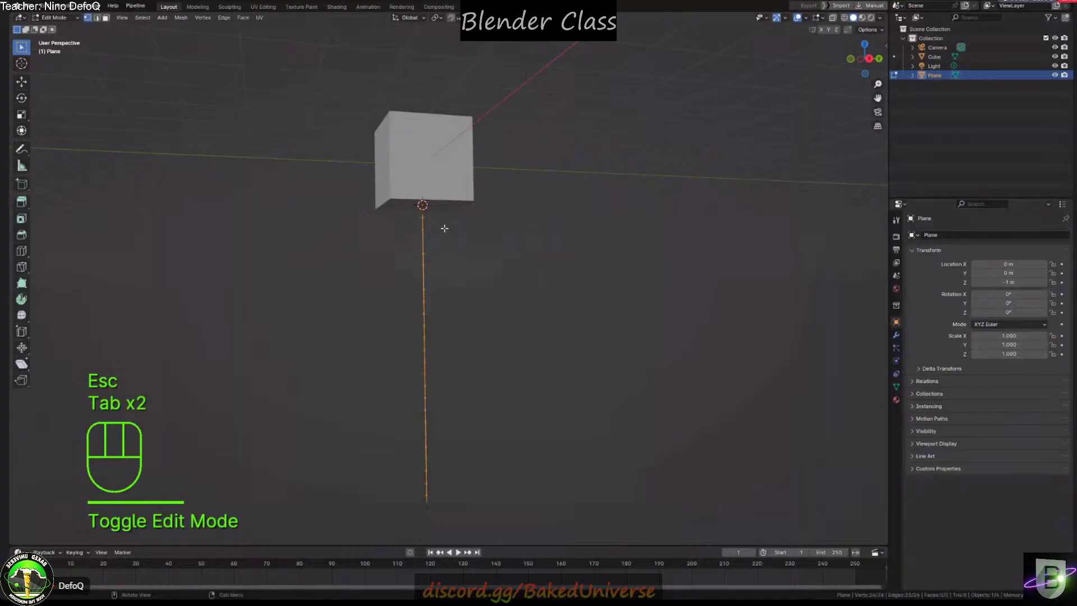
# Hook the line's top vertex to a new object in Edit Mode, and return to Object Mode
pyautogui.moveTo(536, 177); pyautogui.dragTo(435, 191, button='middle')
pyautogui.moveTo(574, 156); pyautogui.dragTo(498, 223, button='middle')
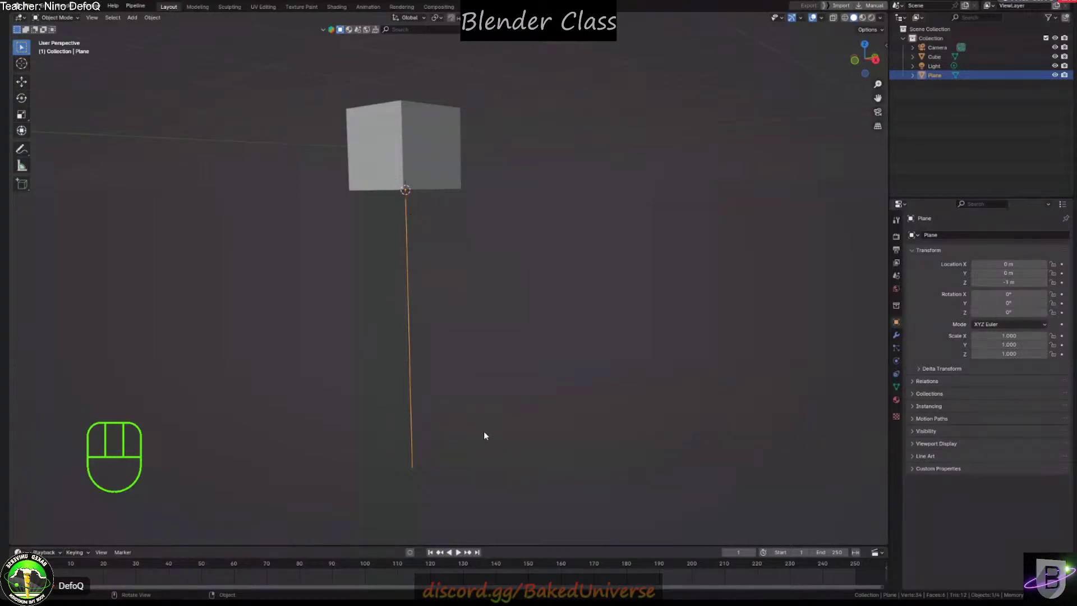
pyautogui.moveTo(485, 436); pyautogui.dragTo(413, 328, button='middle')
pyautogui.moveTo(381, 148); pyautogui.dragTo(402, 139, button='middle')
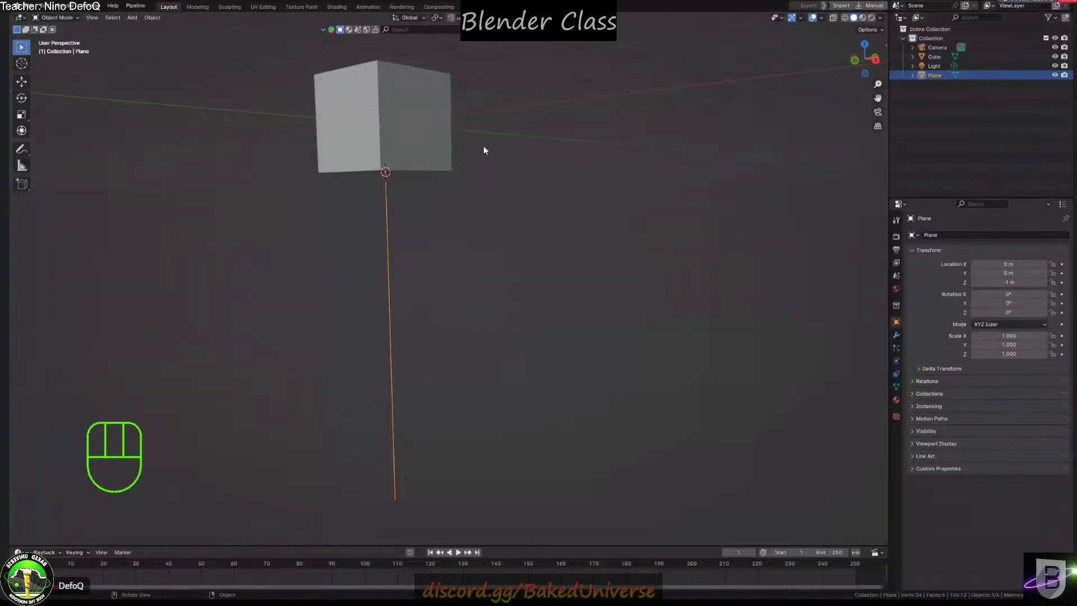
pyautogui.press('Tab')
pyautogui.press('1')
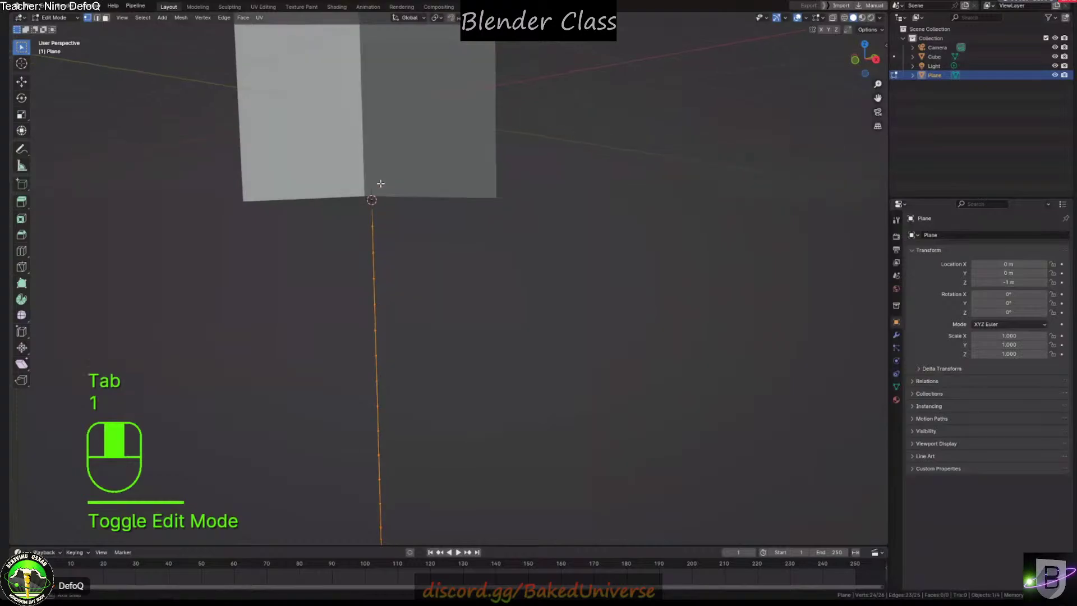
pyautogui.click(362, 203)
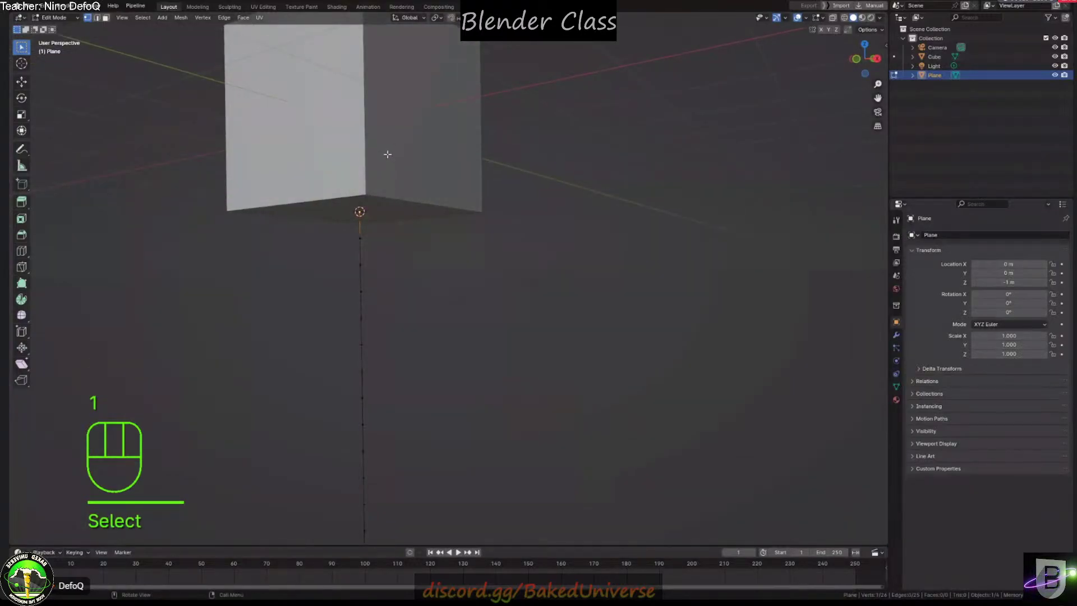
pyautogui.hotkey('alt', 'h')
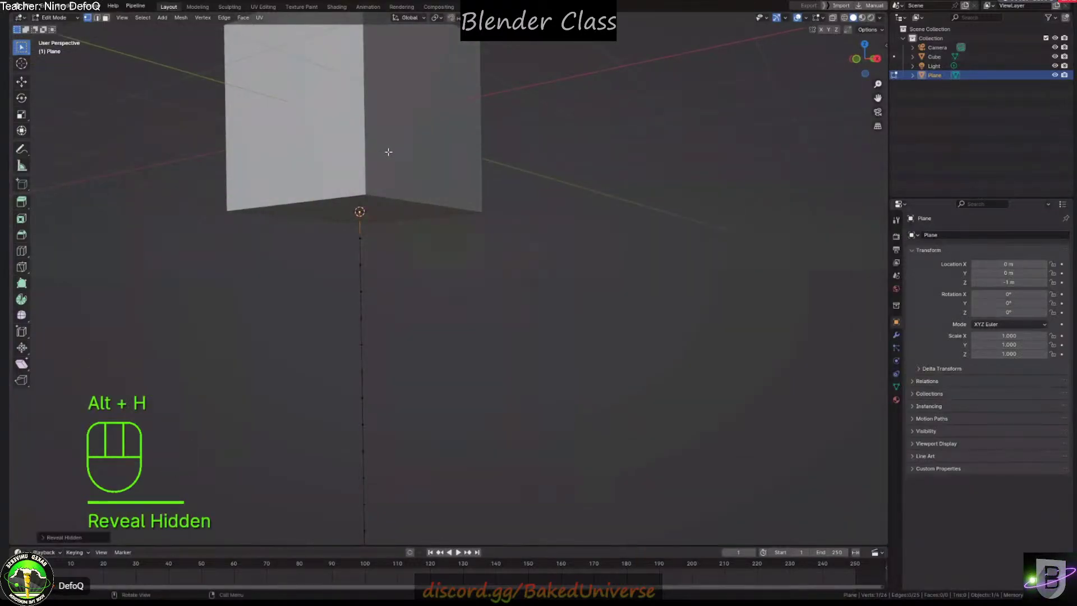
pyautogui.hotkey('ctrl', 'h')
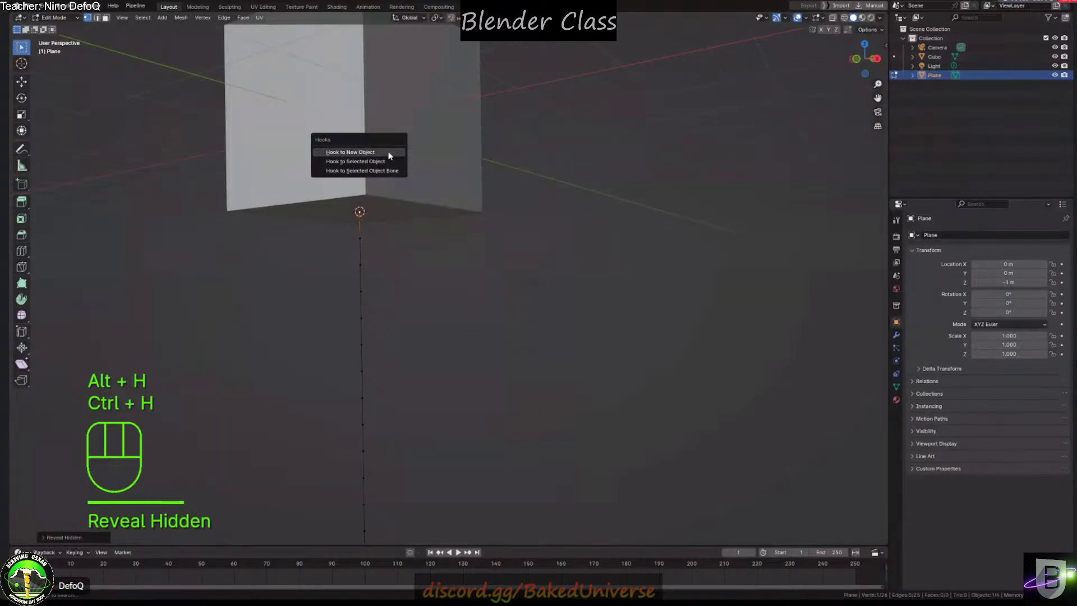
pyautogui.click(389, 153)
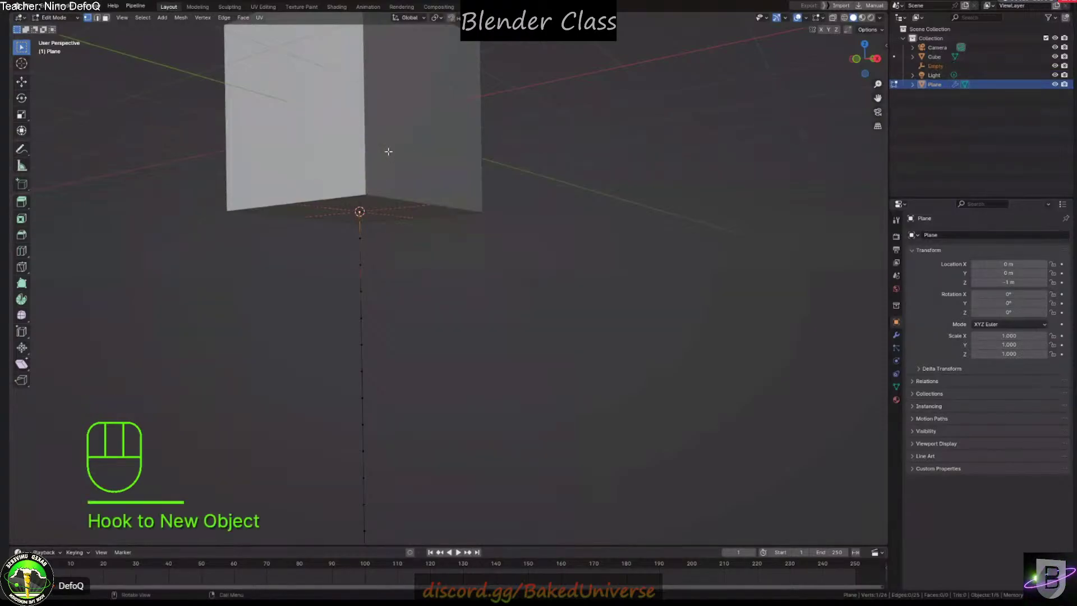
pyautogui.moveTo(389, 151); pyautogui.dragTo(384, 170, button='middle')
pyautogui.press('Tab')
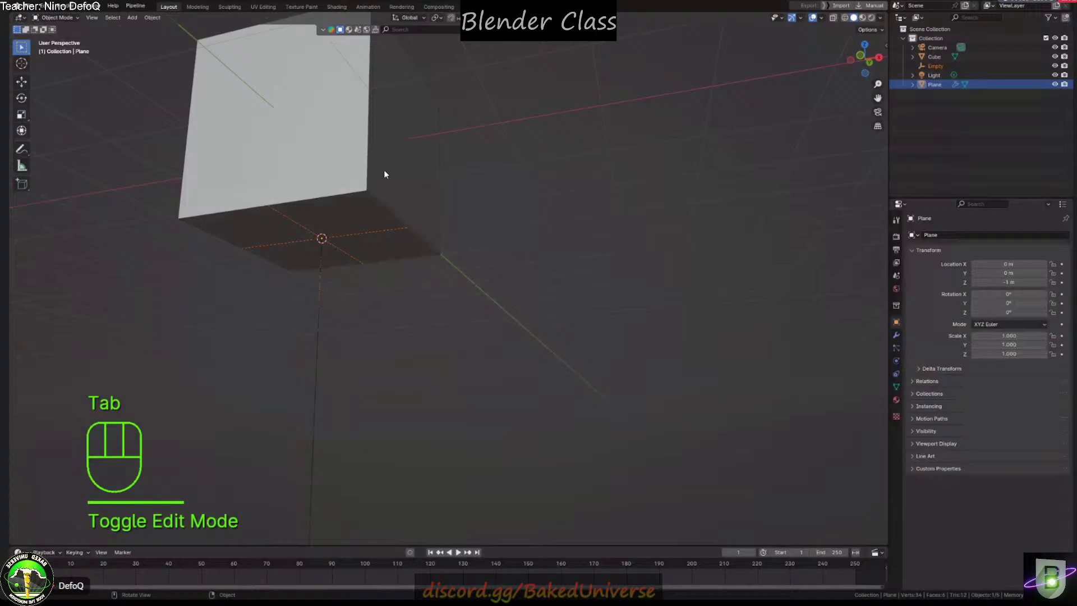
# Parent the hook empty to the cube using the Object option
pyautogui.click(377, 231)
pyautogui.click(378, 230)
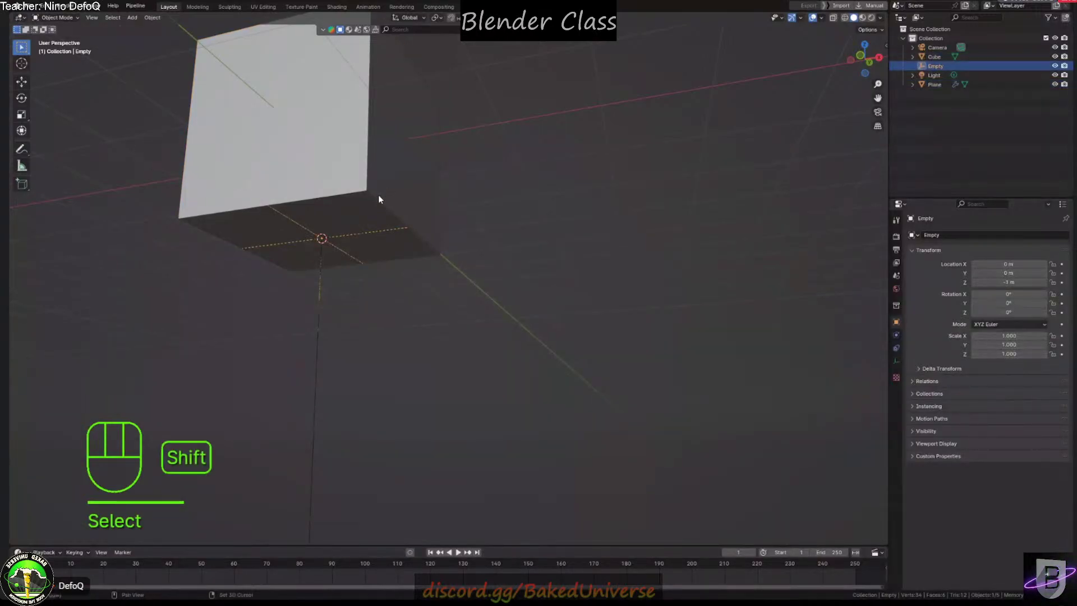
pyautogui.keyDown('shift'); pyautogui.click(378, 194); pyautogui.keyUp('shift')
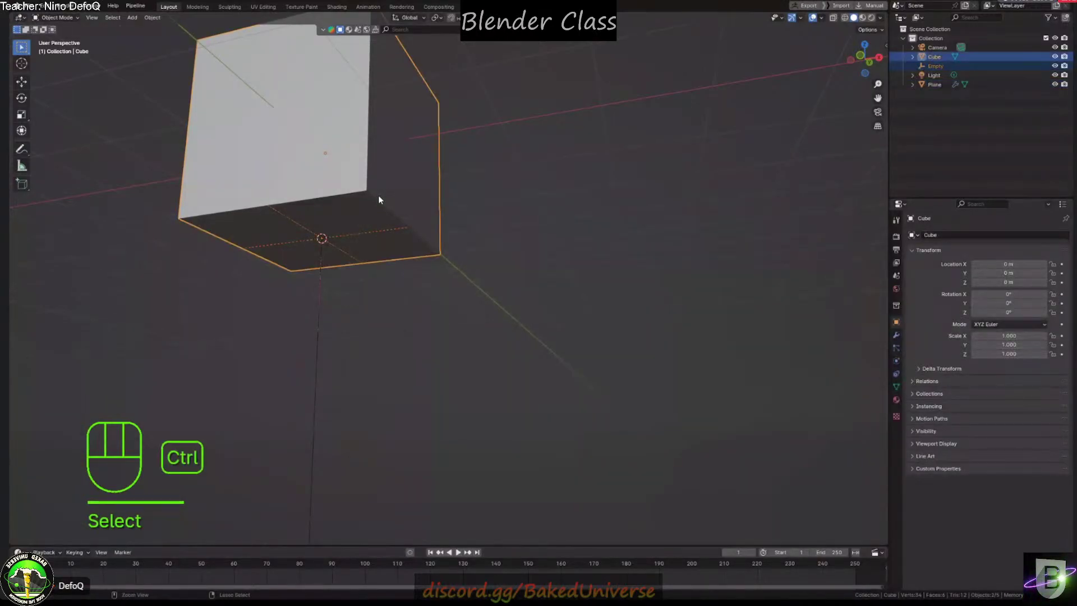
pyautogui.hotkey('ctrl', 'p')
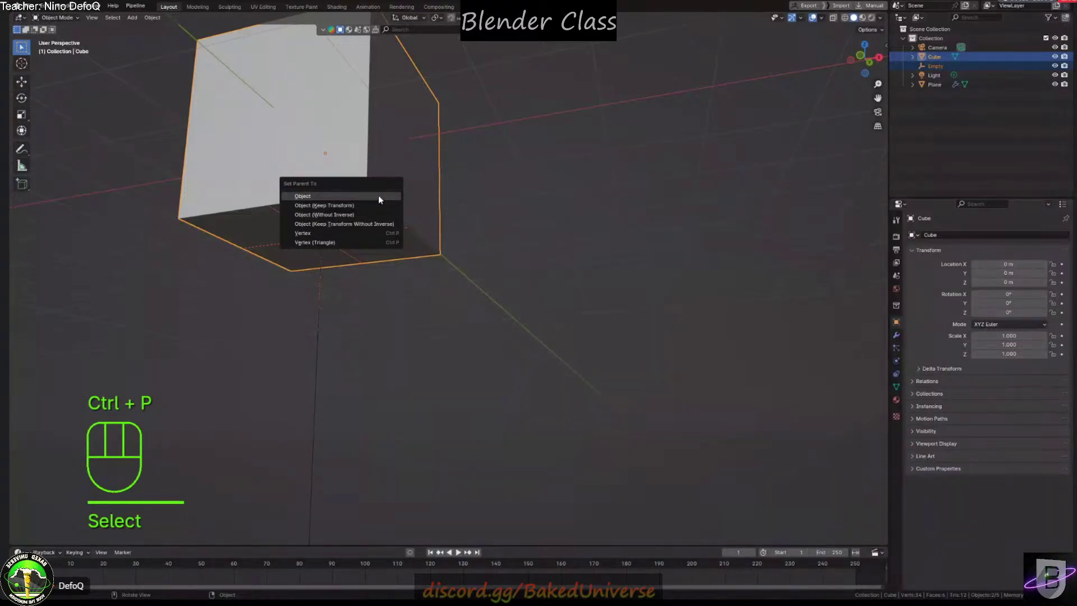
pyautogui.click(378, 195)
# Test-move the cube to check how the hooked line follows it, cancelling each move
pyautogui.press('g')
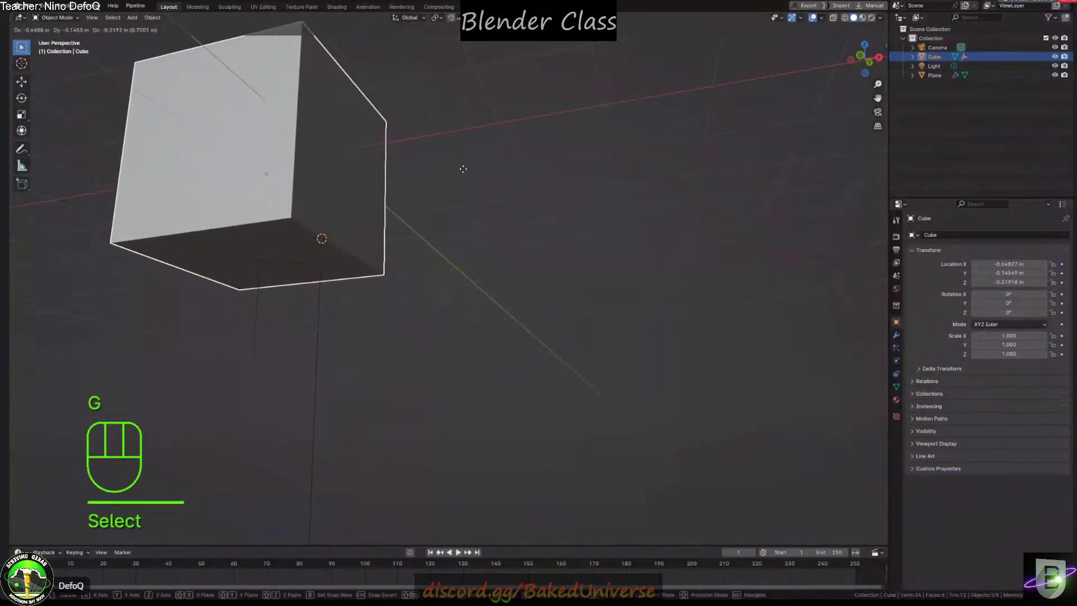
pyautogui.rightClick(495, 129)
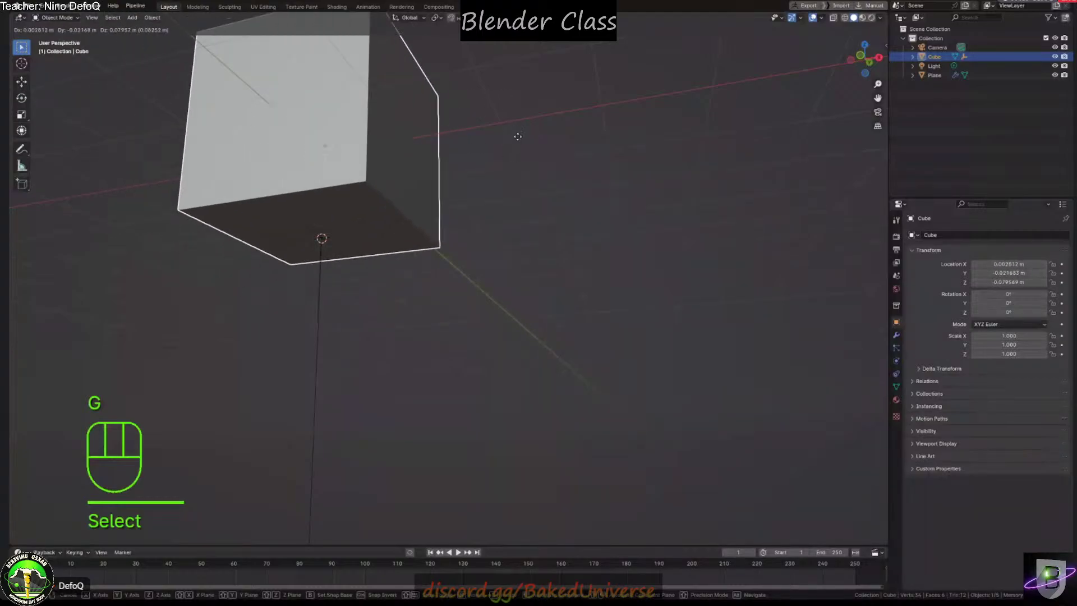
pyautogui.keyDown('shift'); pyautogui.moveTo(409, 166); pyautogui.dragTo(540, 183, button='middle'); pyautogui.keyUp('shift')
pyautogui.press('g')
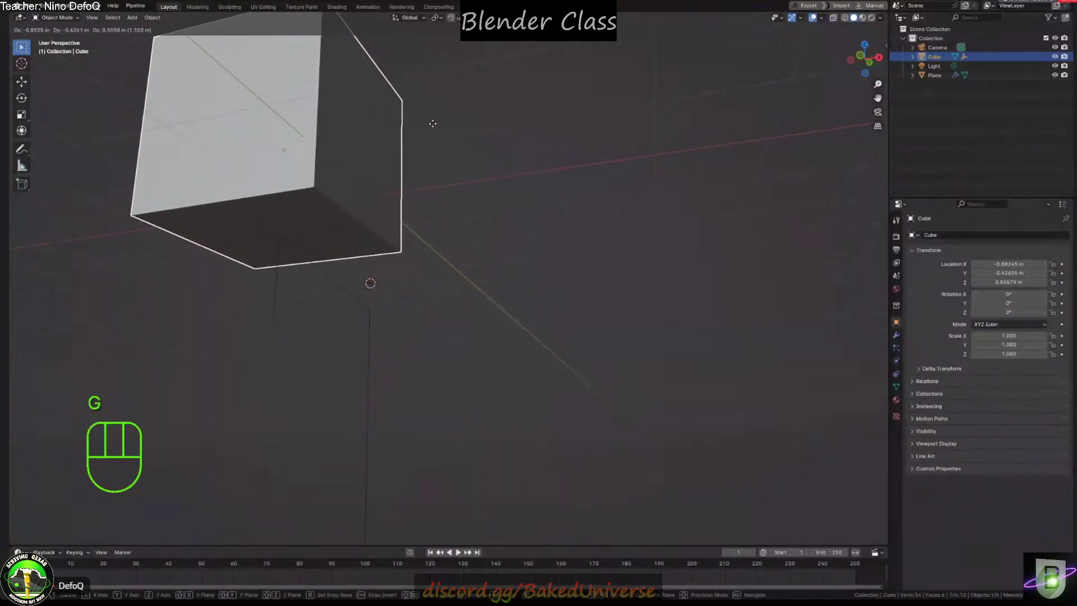
pyautogui.rightClick(503, 124)
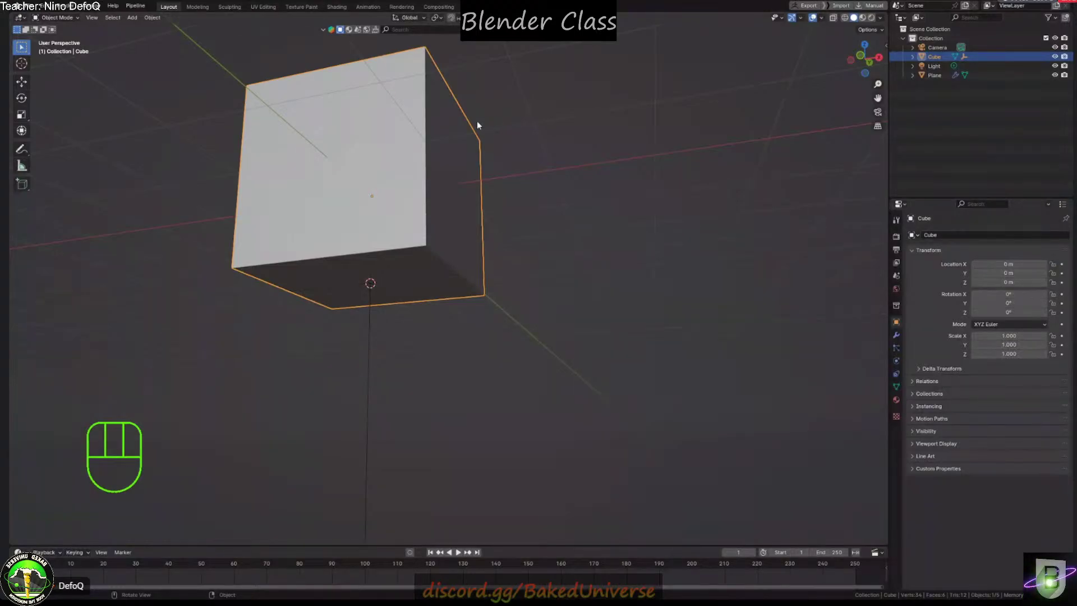
# Select the vertical line object under the cube and add Cloth physics to it
pyautogui.click(379, 338)
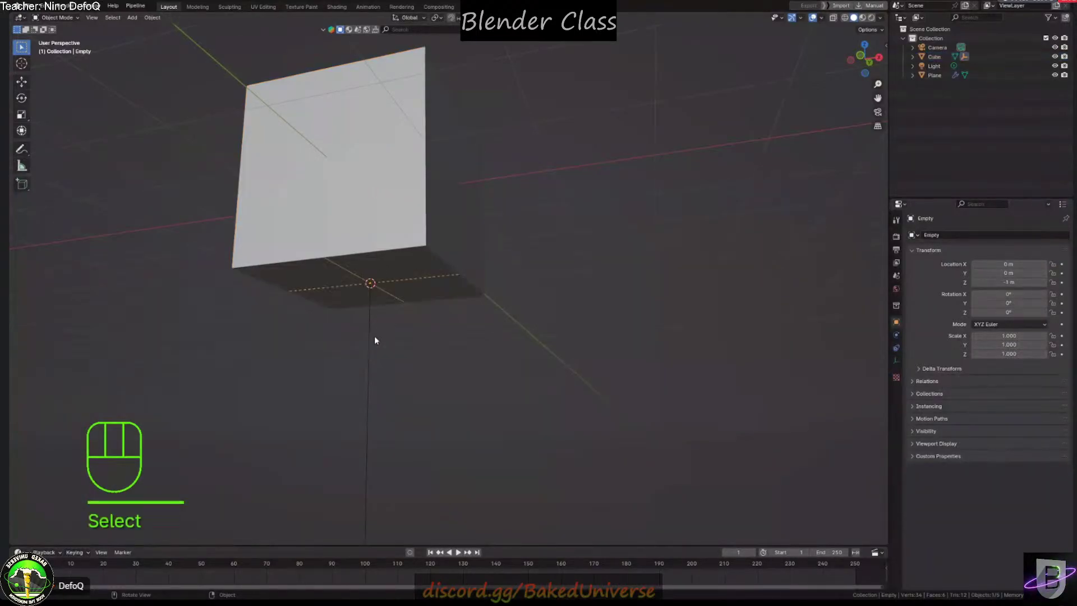
pyautogui.click(374, 338)
pyautogui.press('KP_1')
pyautogui.press('KP_3')
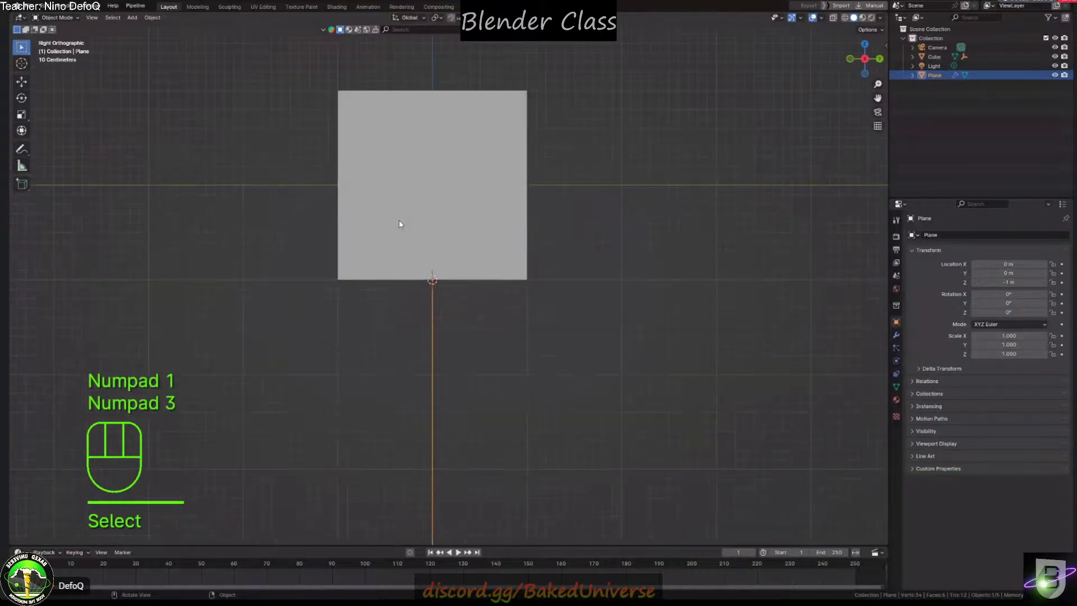
pyautogui.press('Right')
pyautogui.moveTo(479, 220); pyautogui.dragTo(523, 190, button='middle')
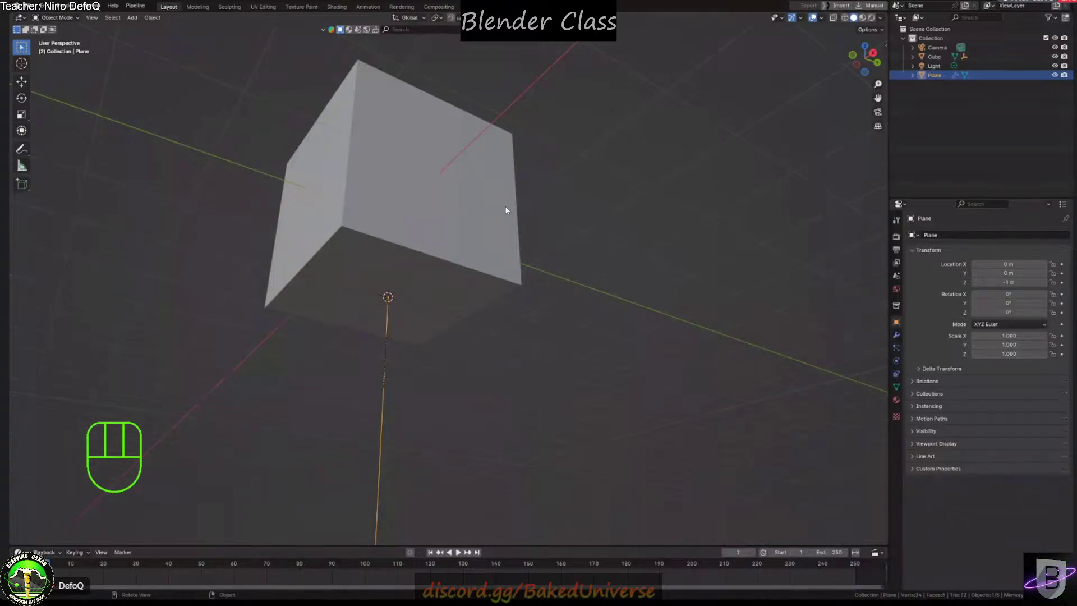
pyautogui.moveTo(416, 191); pyautogui.dragTo(440, 245, button='middle')
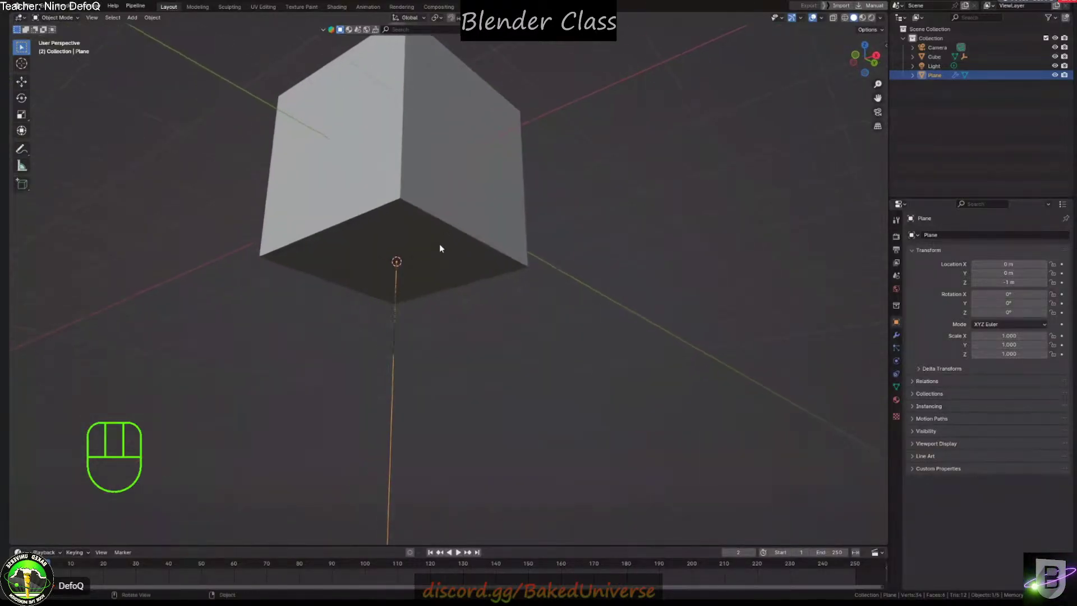
pyautogui.click(394, 332)
pyautogui.click(393, 340)
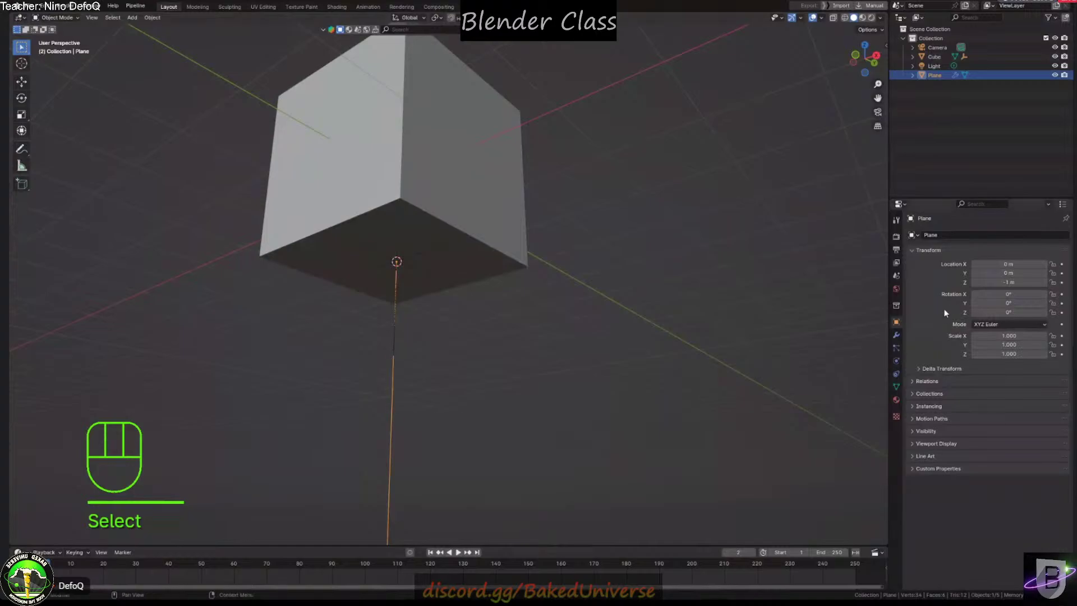
pyautogui.click(896, 360)
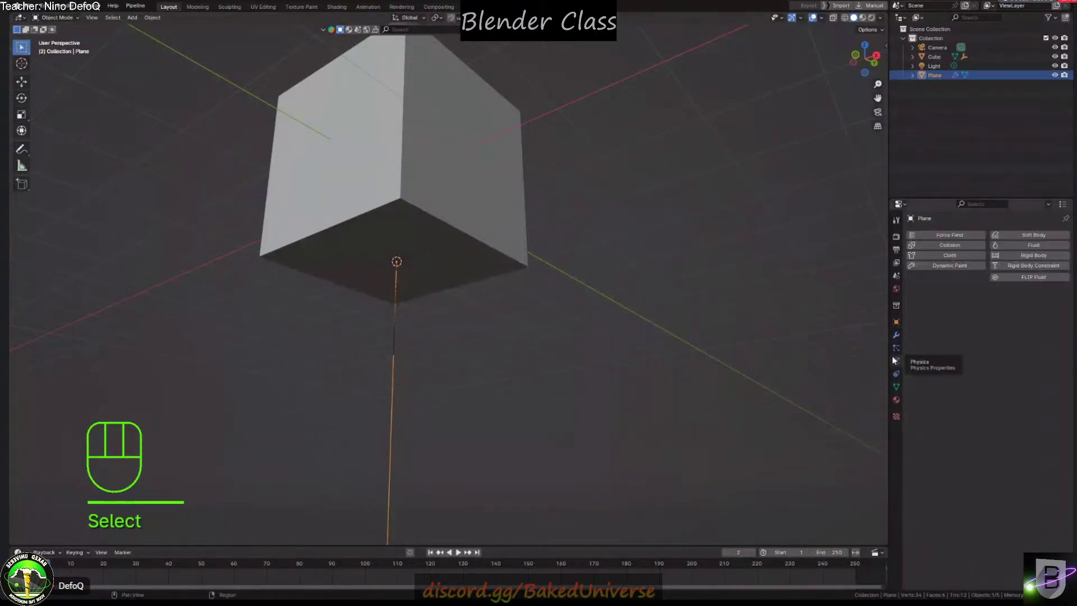
pyautogui.click(937, 256)
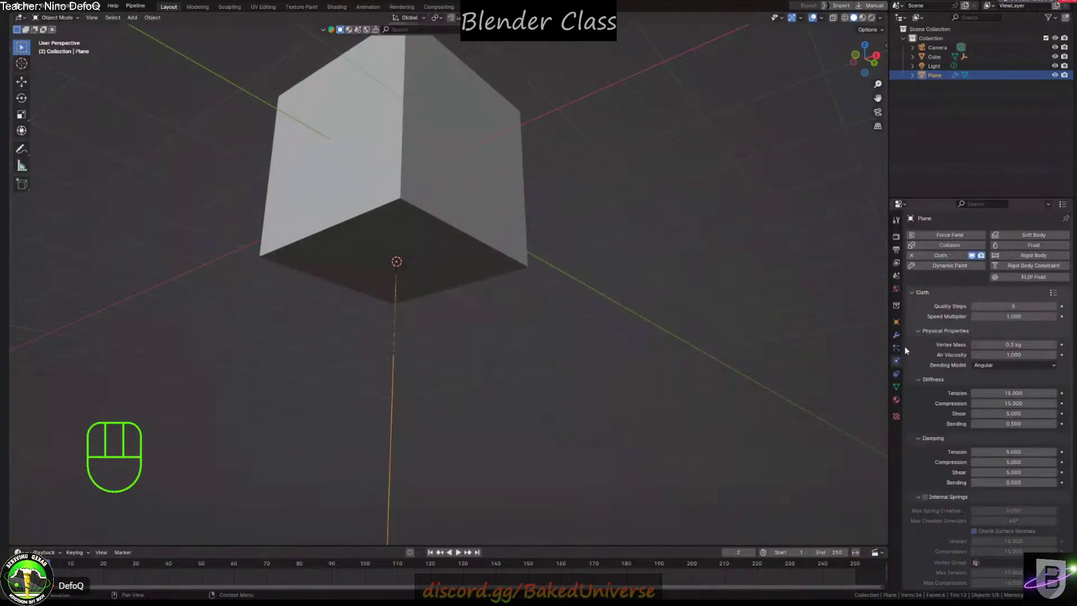
# Play the animation to check how the cloth line behaves, and return to the first frame
pyautogui.scroll(-4, 920, 320)
pyautogui.scroll(-3, 534, 251)
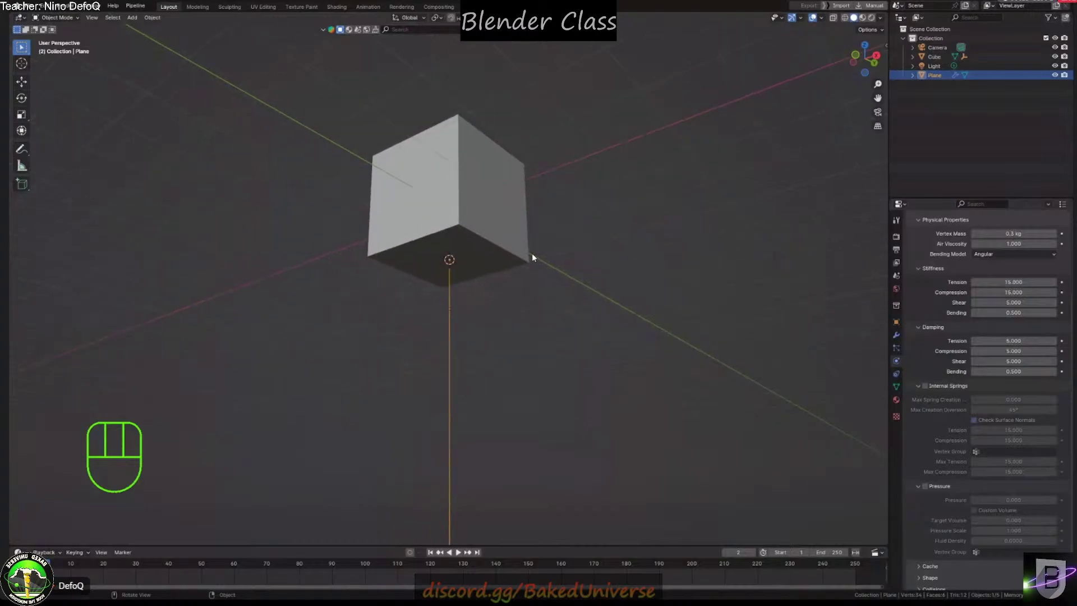
pyautogui.moveTo(532, 253); pyautogui.dragTo(499, 434, button='middle')
pyautogui.press('space')
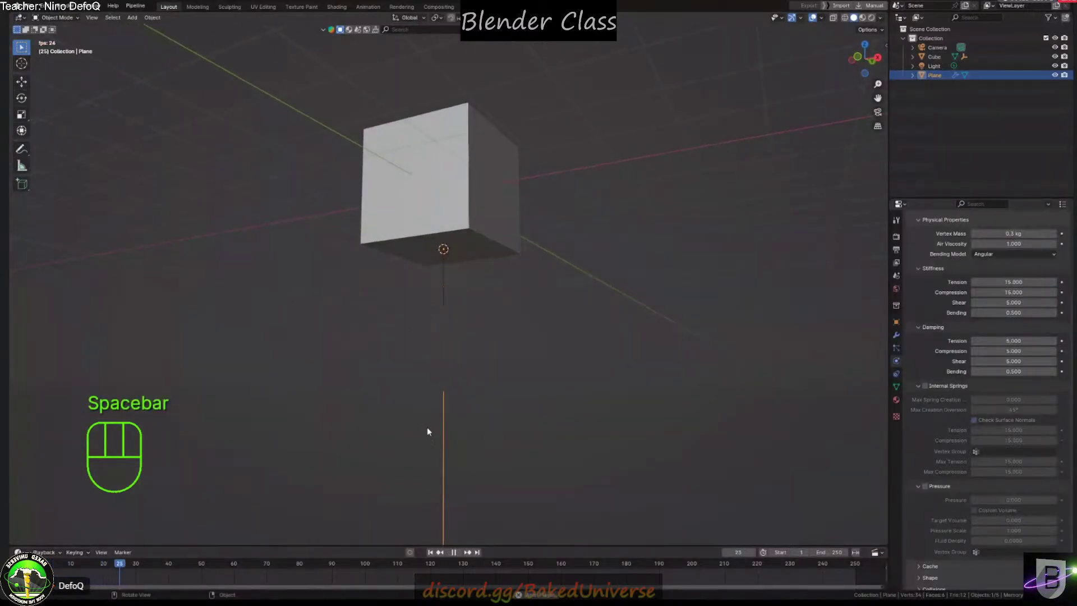
pyautogui.keyDown('shift'); pyautogui.moveTo(428, 433); pyautogui.dragTo(464, 316, button='middle'); pyautogui.keyUp('shift')
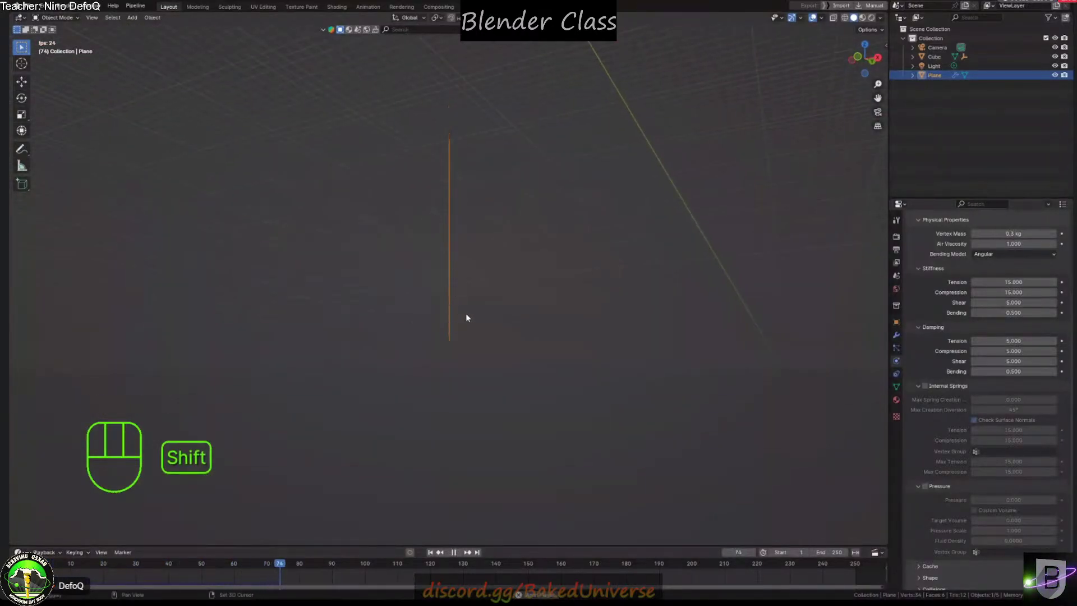
pyautogui.hotkey('shift', 'Left')
pyautogui.keyDown('shift'); pyautogui.moveTo(442, 281); pyautogui.dragTo(470, 298, button='middle'); pyautogui.keyUp('shift')
pyautogui.scroll(3, 470, 297)
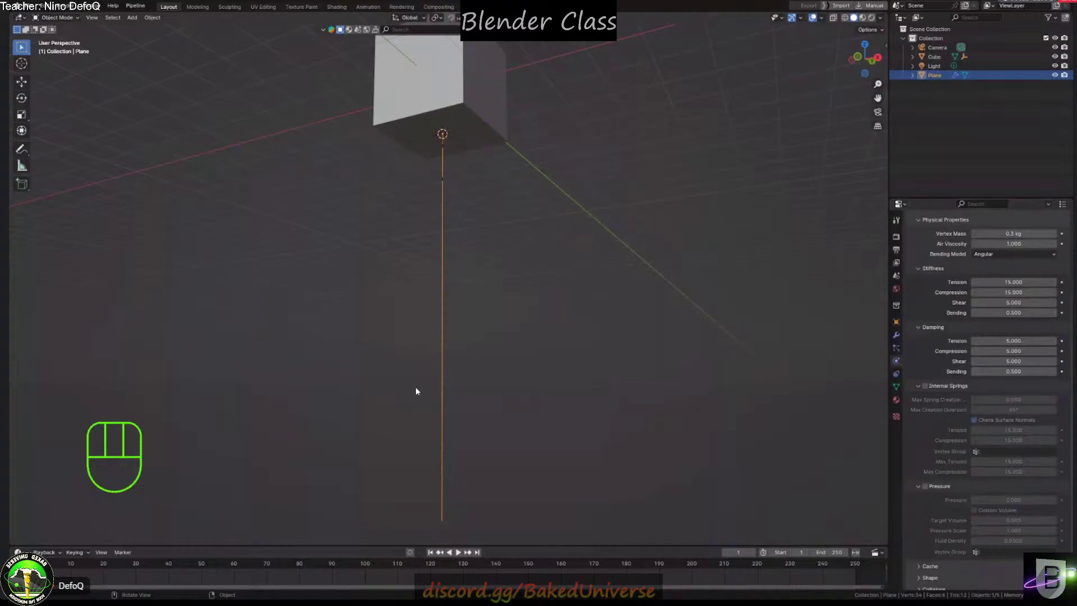
# Expand the cloth's Shape settings to reveal Pin Group, and add a vertex group to the line object
pyautogui.scroll(-2, 967, 489)
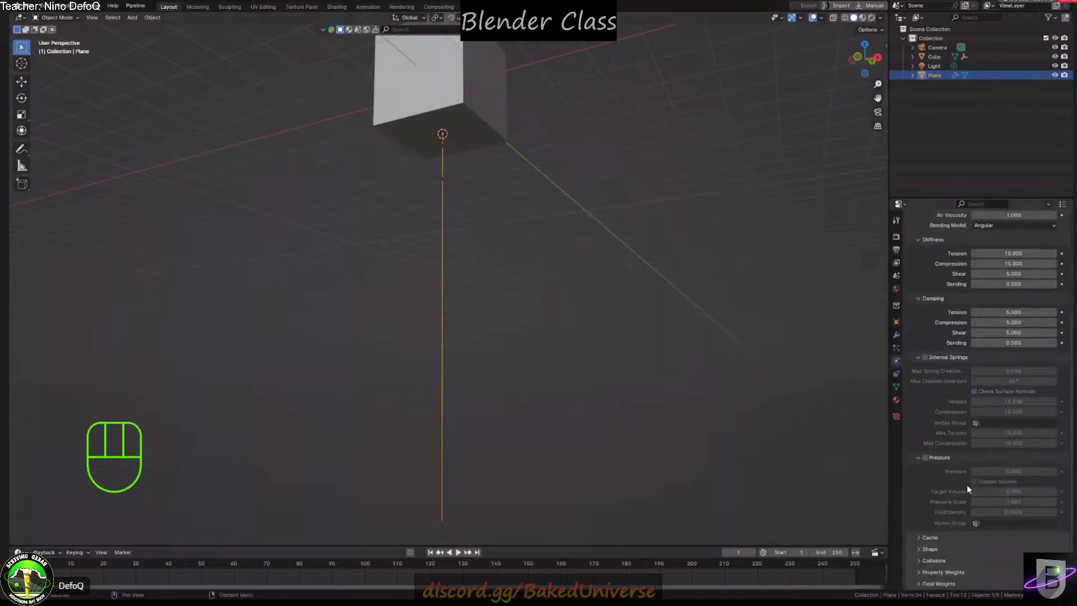
pyautogui.click(930, 548)
pyautogui.scroll(-5, 954, 522)
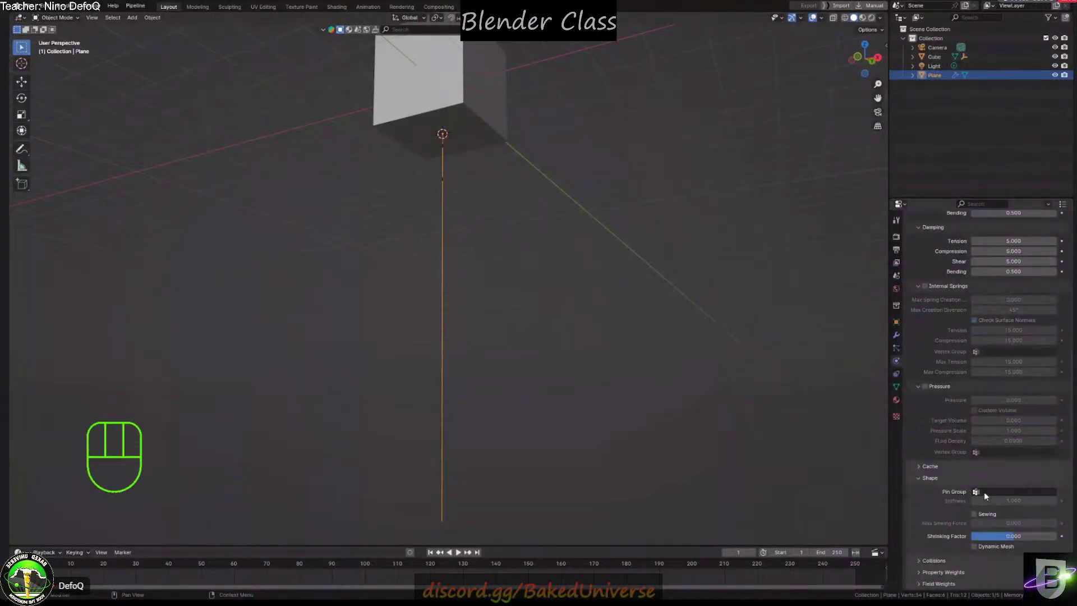
pyautogui.click(896, 386)
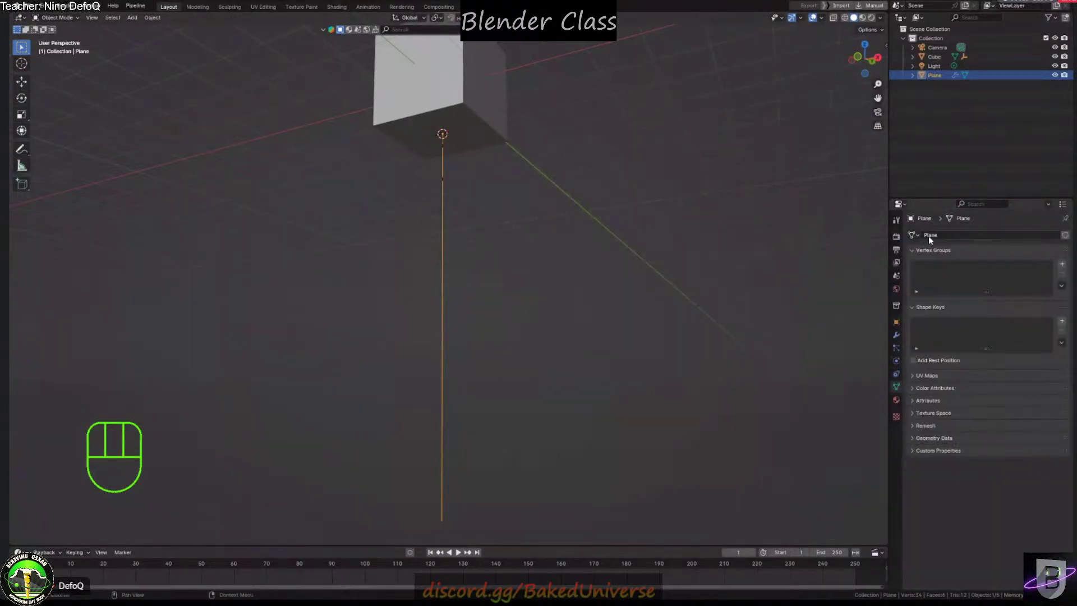
pyautogui.click(1062, 264)
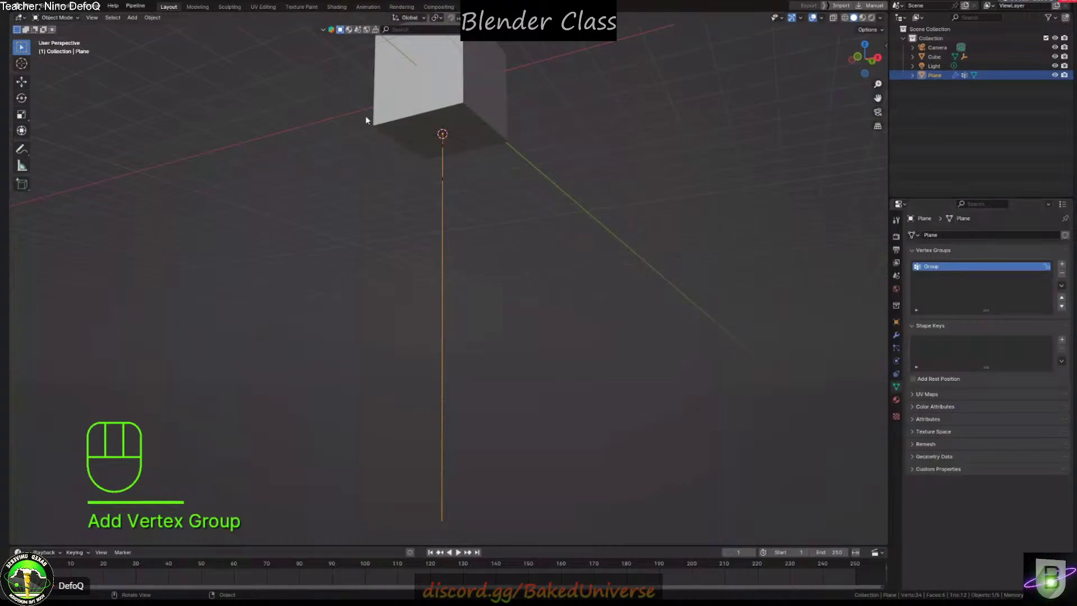
# Assign the top vertex of the line mesh to its vertex group with weight 1.000
pyautogui.press('Tab')
pyautogui.moveTo(424, 110); pyautogui.dragTo(475, 137)
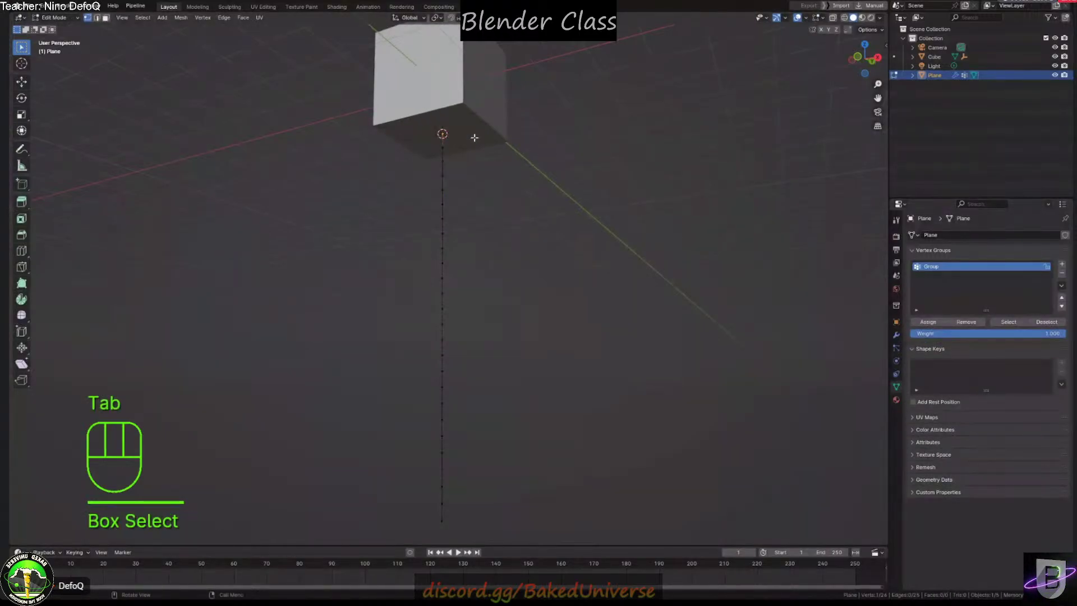
pyautogui.click(928, 321)
pyautogui.keyDown('ctrl'); pyautogui.moveTo(931, 321); pyautogui.dragTo(944, 287, button='middle'); pyautogui.keyUp('ctrl')
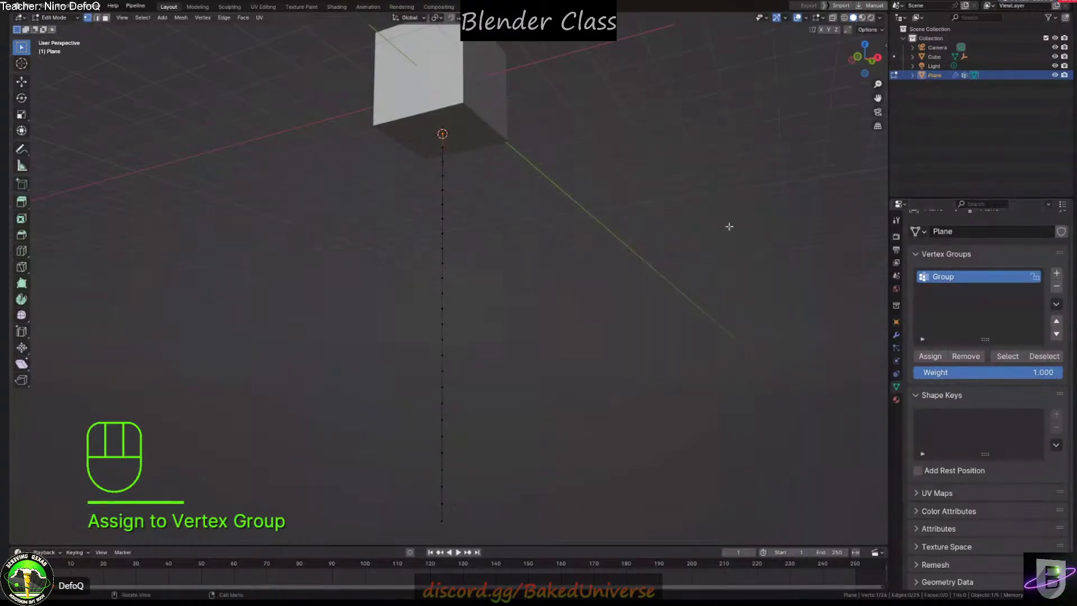
pyautogui.press('Tab')
# Play the animation to check the cloth line with its vertex group assigned, and return to the first frame
pyautogui.moveTo(427, 201); pyautogui.dragTo(490, 160, button='middle')
pyautogui.press('space')
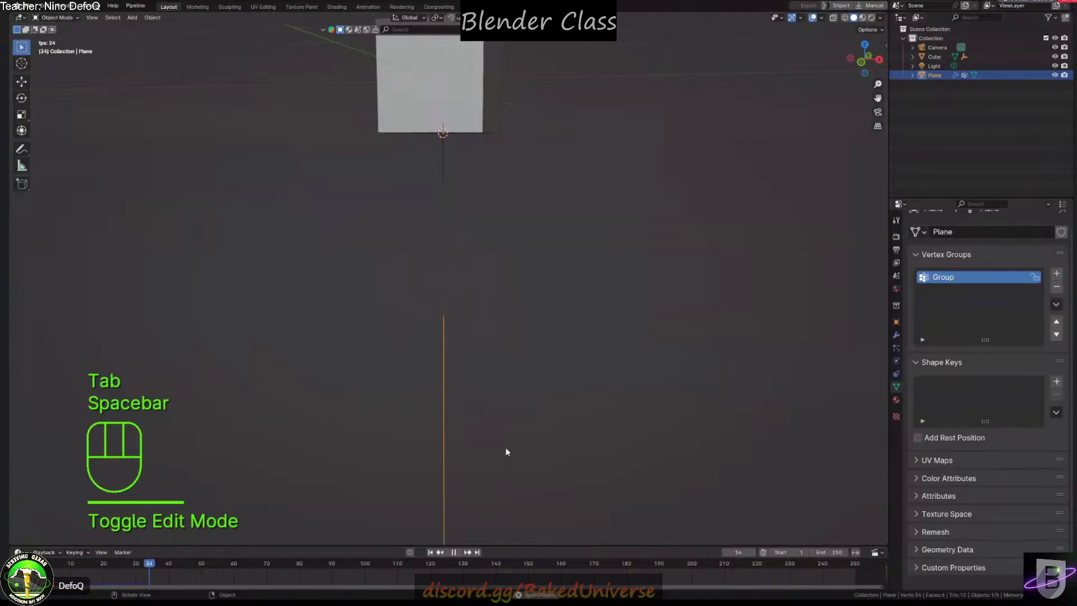
pyautogui.press('space')
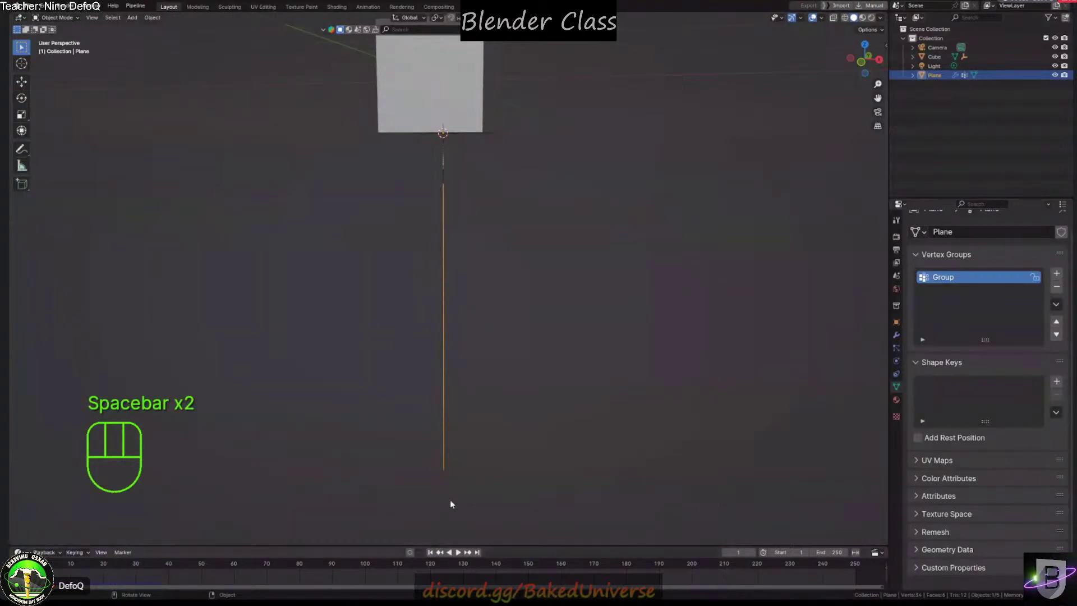
# Set the vertex group named Group as the Pin Group in the line's cloth Shape settings
pyautogui.click(897, 362)
pyautogui.scroll(-15, 939, 433)
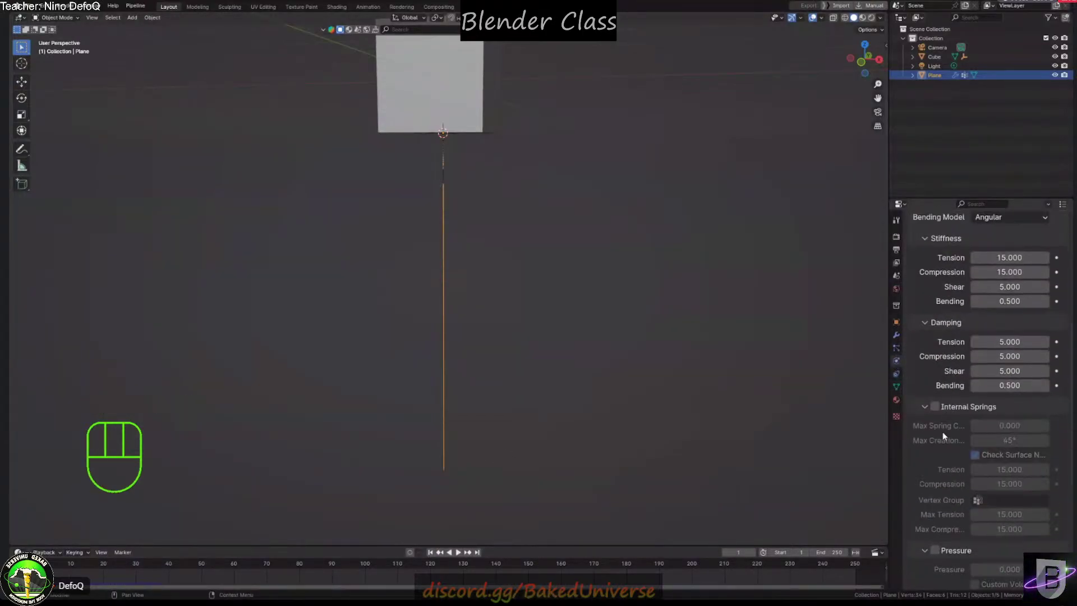
pyautogui.click(1010, 478)
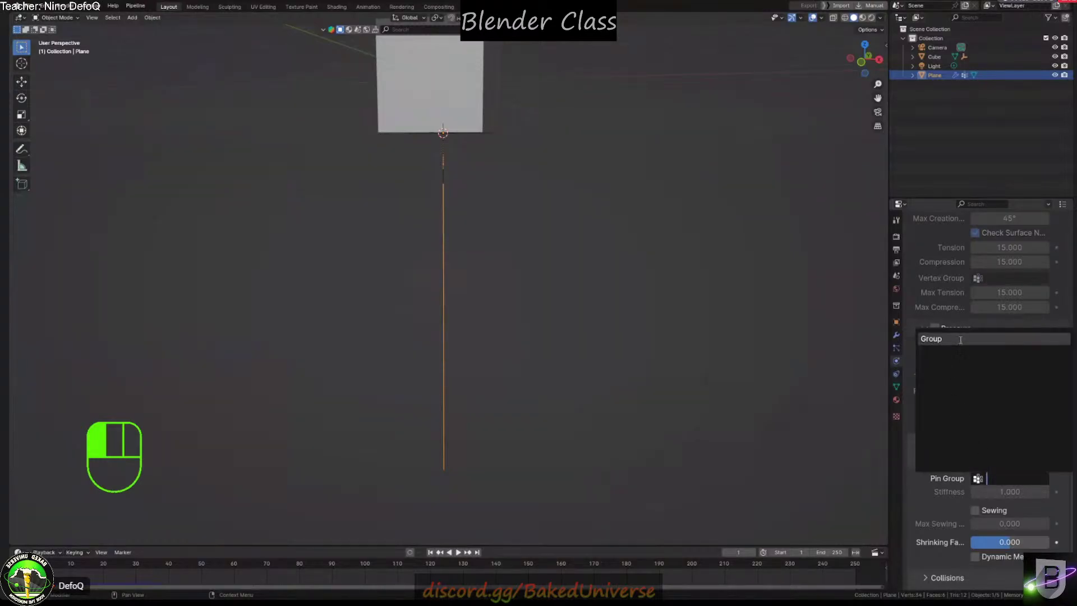
pyautogui.click(935, 338)
# Play the simulation to check how the pinned line hangs from the cube, and go back to frame 1
pyautogui.press('space')
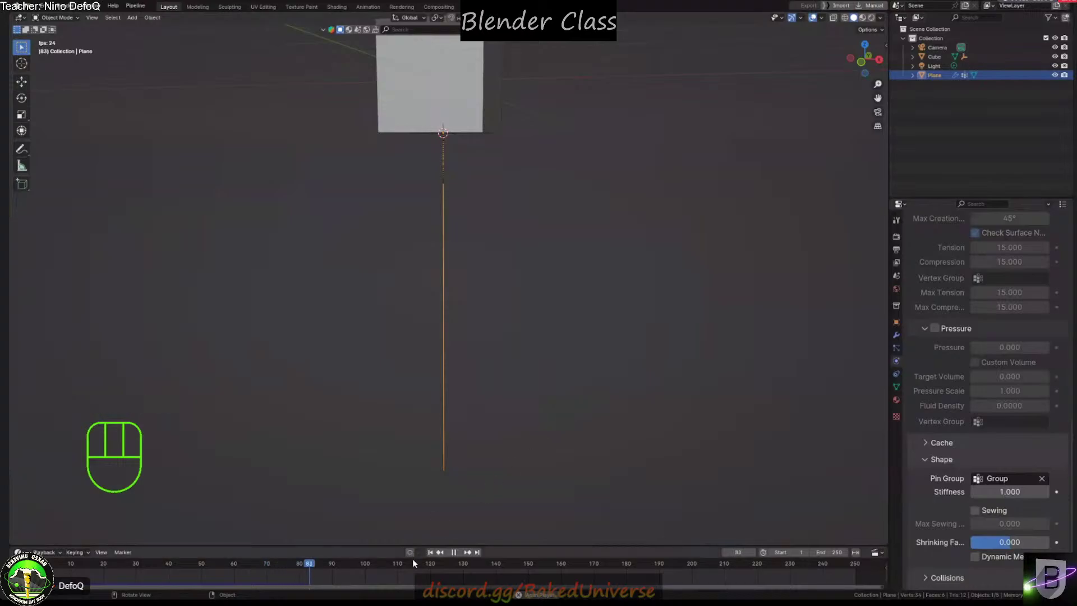
pyautogui.press('space')
pyautogui.click(430, 552)
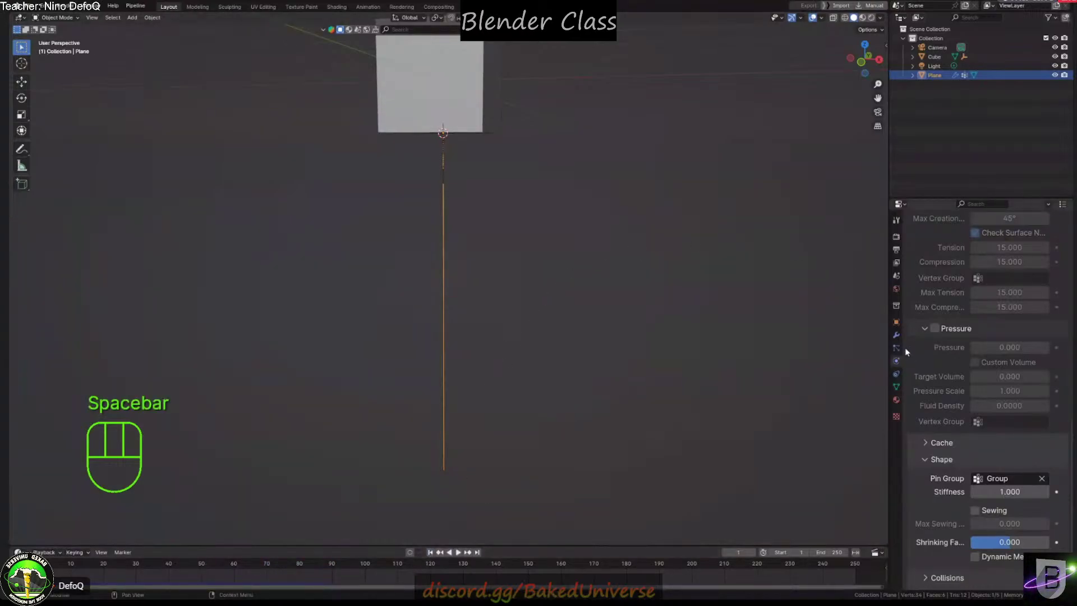
# Collapse the line's modifiers and move the Cloth modifier above the Hook modifier
pyautogui.click(896, 335)
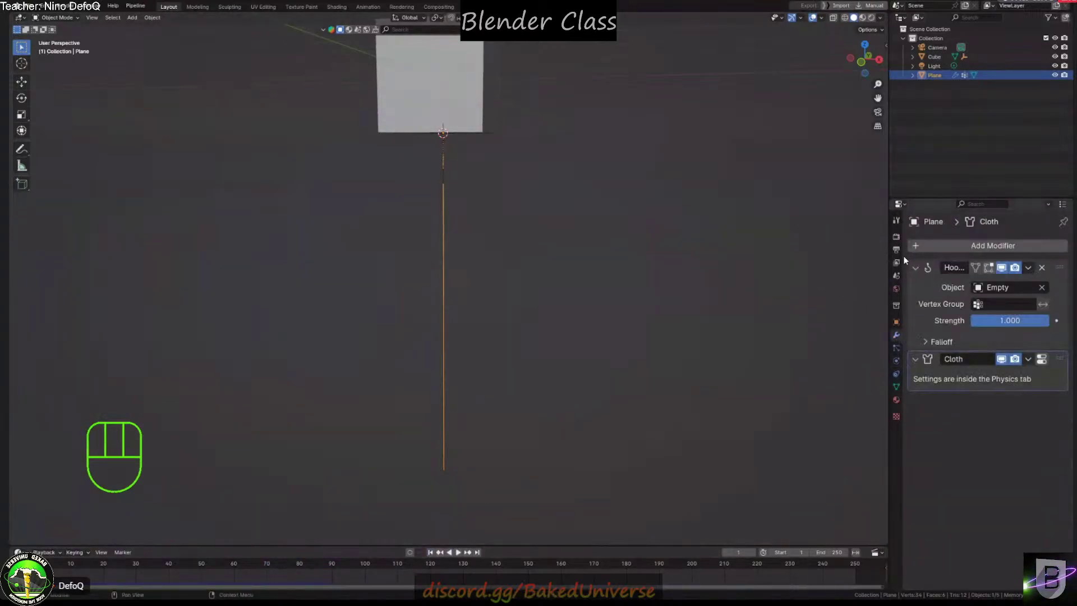
pyautogui.click(915, 268)
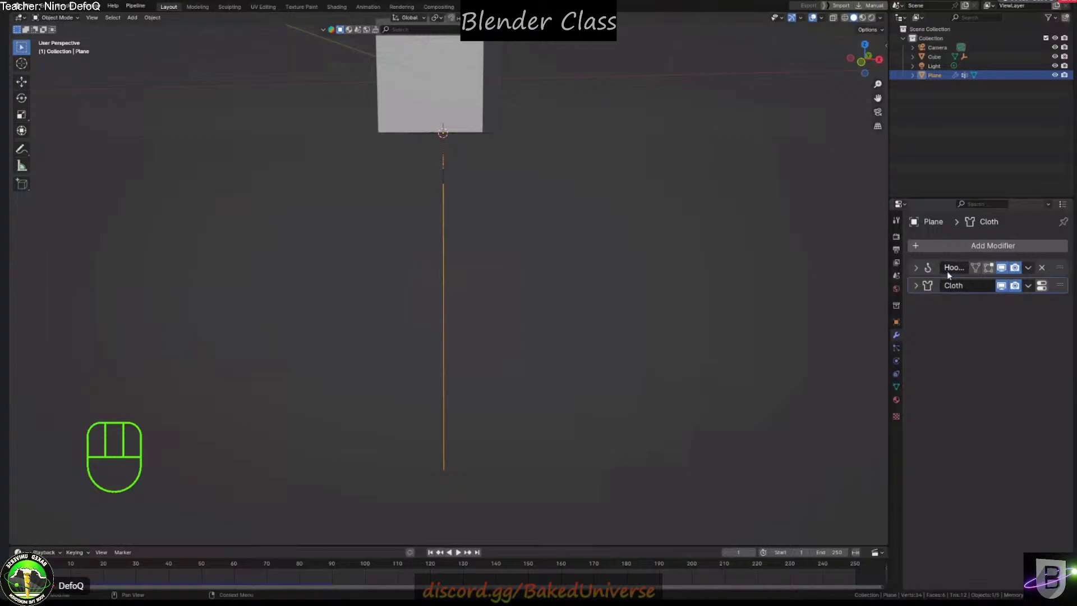
pyautogui.moveTo(1060, 285); pyautogui.dragTo(1062, 263)
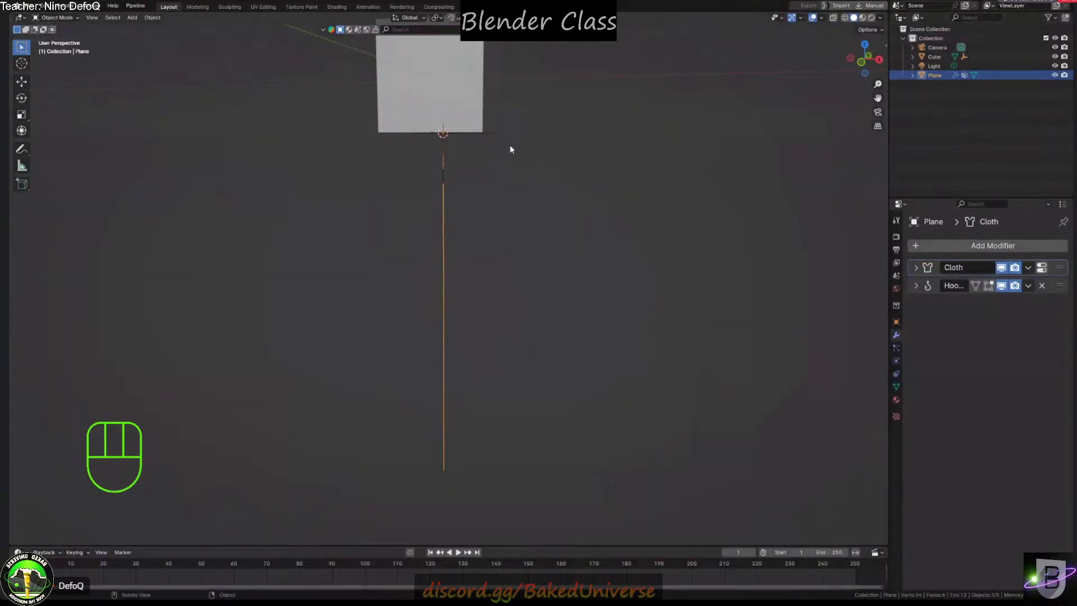
# Test-move the cube during playback to check the line with Cloth above Hook, then cancel the move
pyautogui.press('space')
pyautogui.press('g')
pyautogui.rightClick(483, 93)
pyautogui.click(475, 81)
pyautogui.press('g')
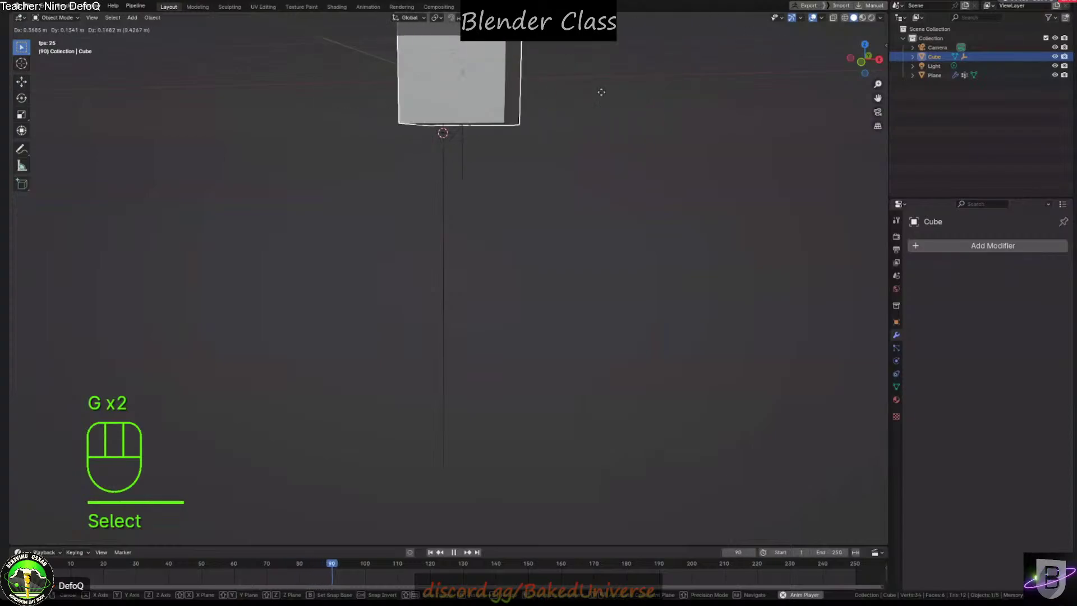
pyautogui.press('space')
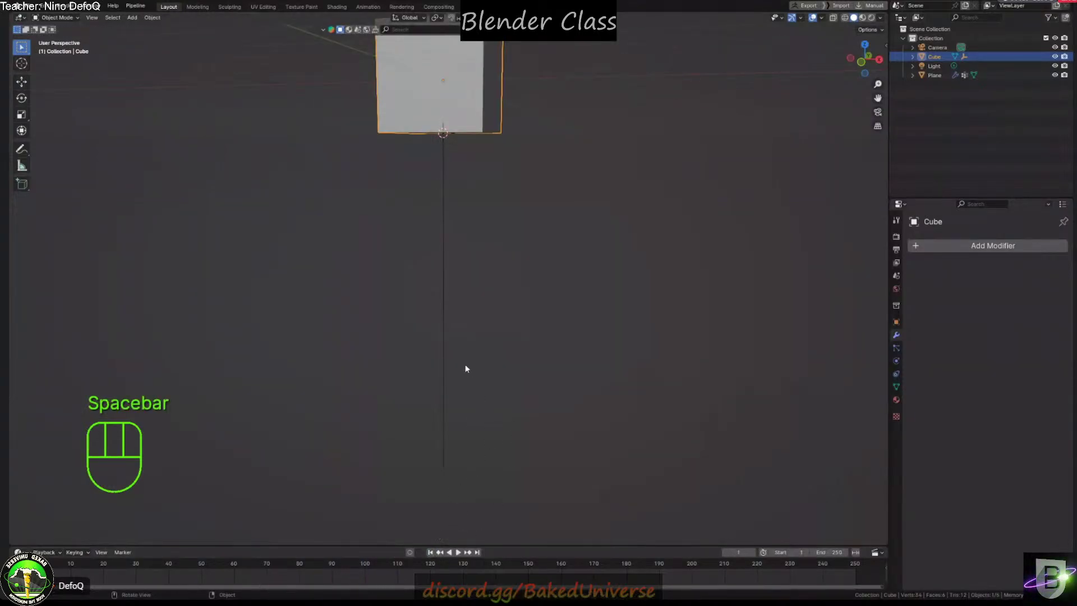
# Select the line and move its Hook modifier back above the Cloth modifier
pyautogui.click(442, 383)
pyautogui.click(1061, 283)
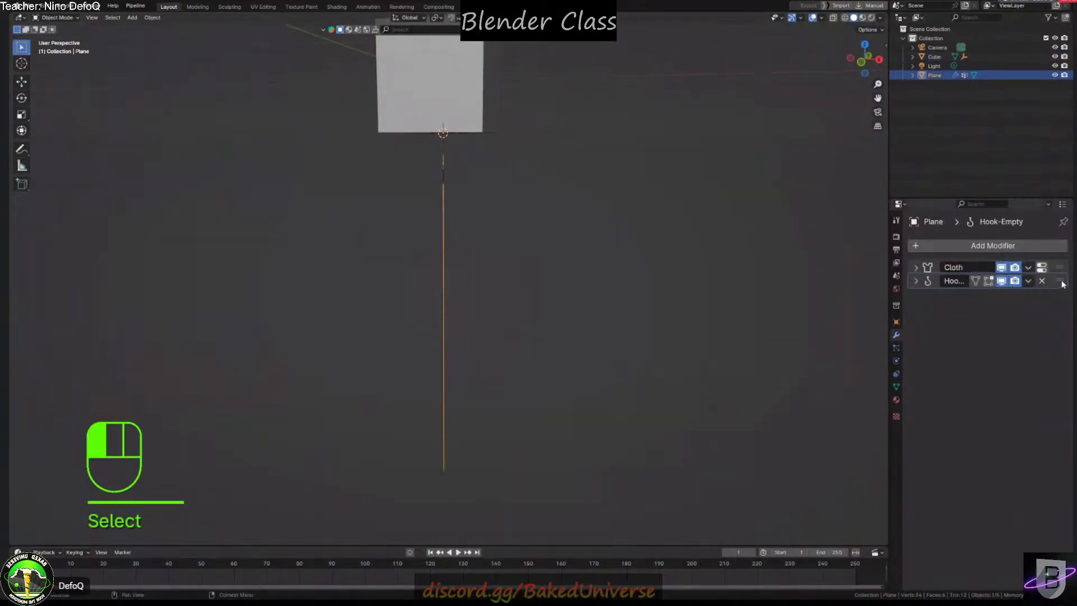
pyautogui.moveTo(1061, 283); pyautogui.dragTo(1055, 254)
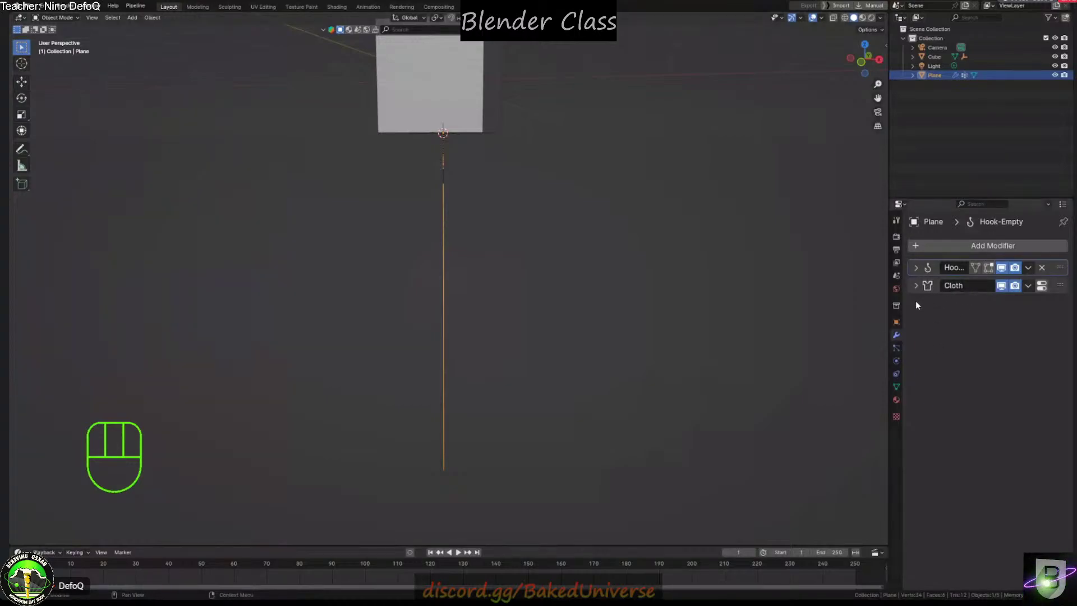
pyautogui.rightClick(621, 304)
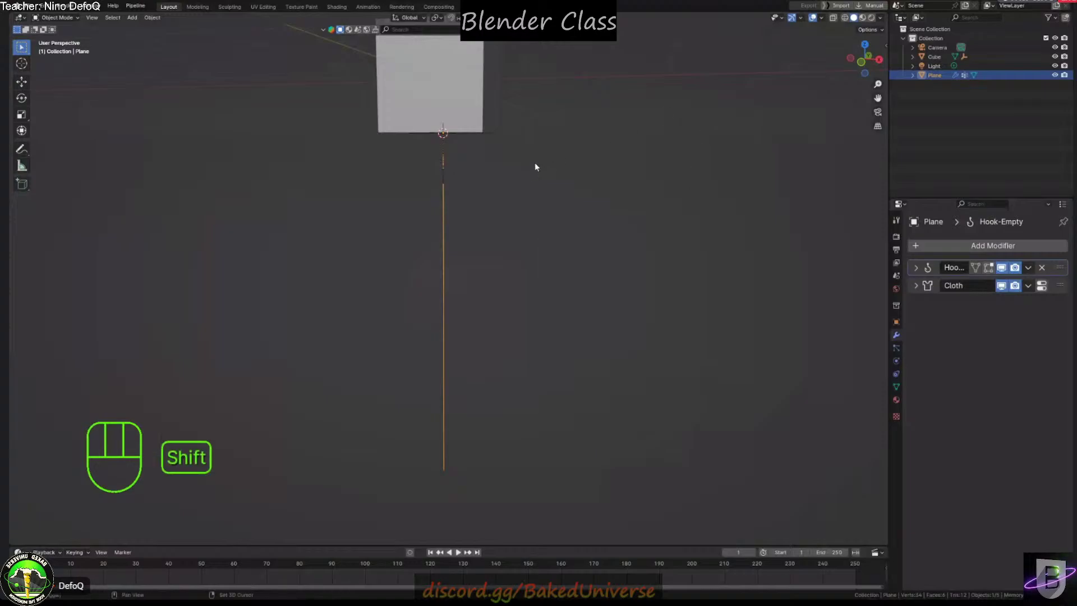
# Swing the cube around during playback to check how the pinned line follows, cancel the move, and return to the first frame
pyautogui.keyDown('shift'); pyautogui.moveTo(536, 166); pyautogui.dragTo(516, 202, button='middle'); pyautogui.keyUp('shift')
pyautogui.press('space')
pyautogui.click(456, 153)
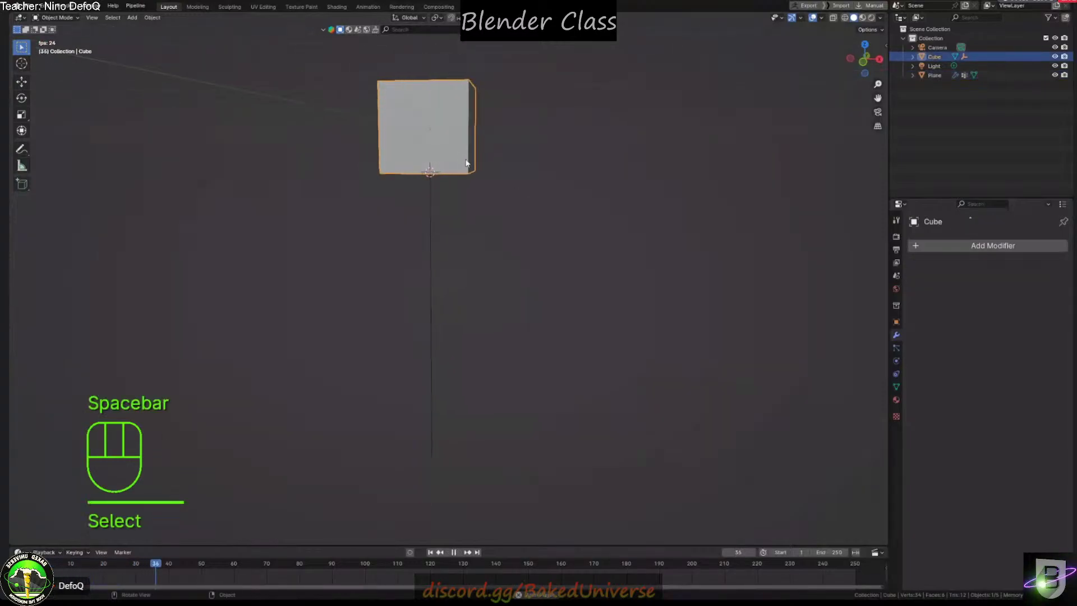
pyautogui.press('g')
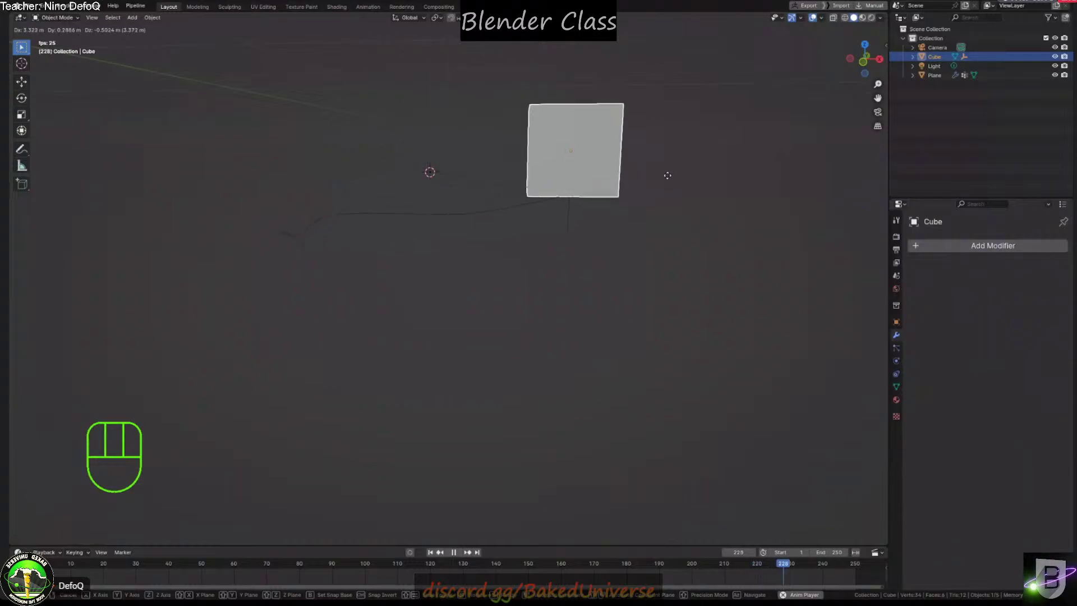
pyautogui.rightClick(627, 154)
pyautogui.press('space')
pyautogui.click(431, 552)
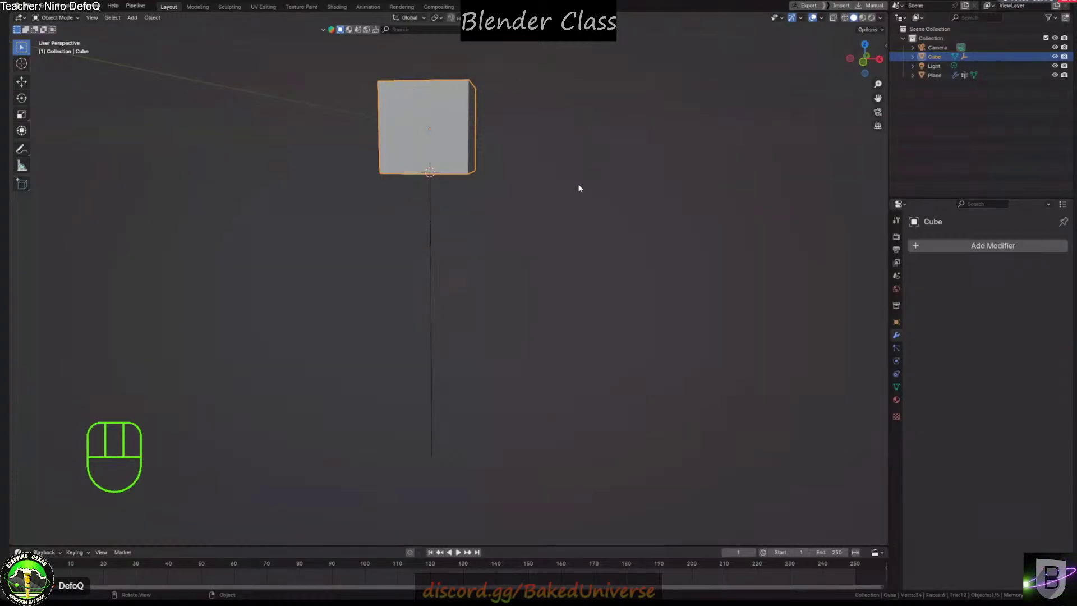
# Insert a keyframe for the cube at frame 1, scrub the timeline to check the line, and return to the first frame
pyautogui.press('i')
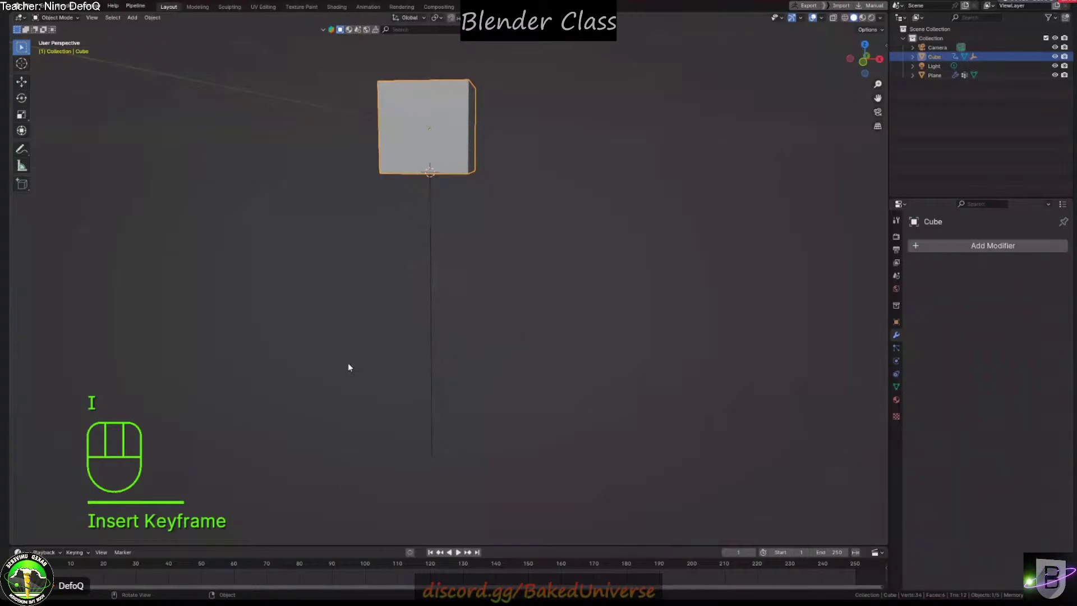
pyautogui.moveTo(59, 572); pyautogui.dragTo(314, 566)
pyautogui.click(388, 376)
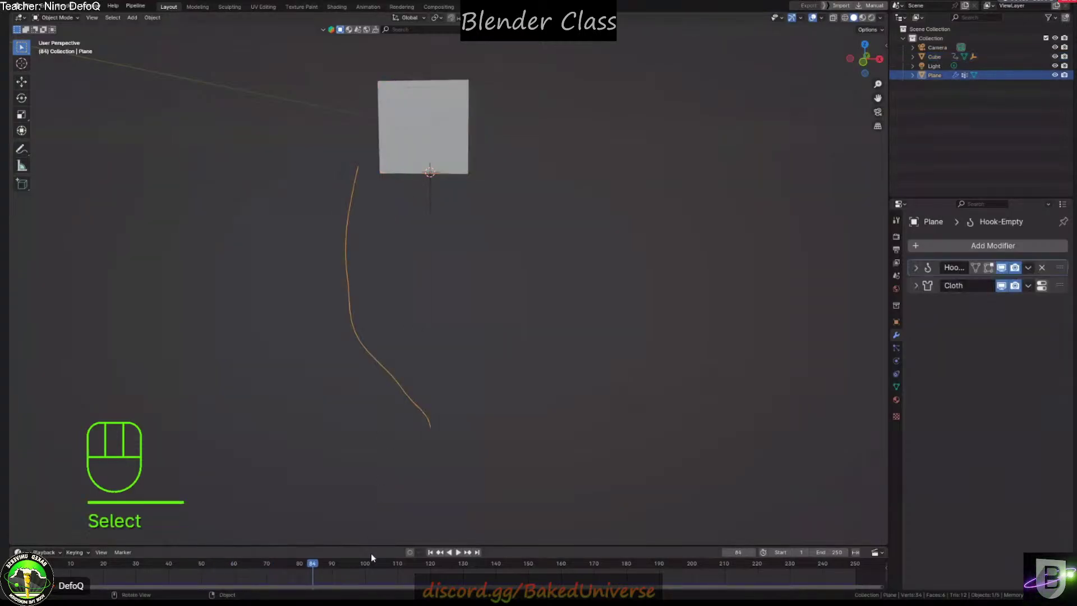
pyautogui.click(430, 553)
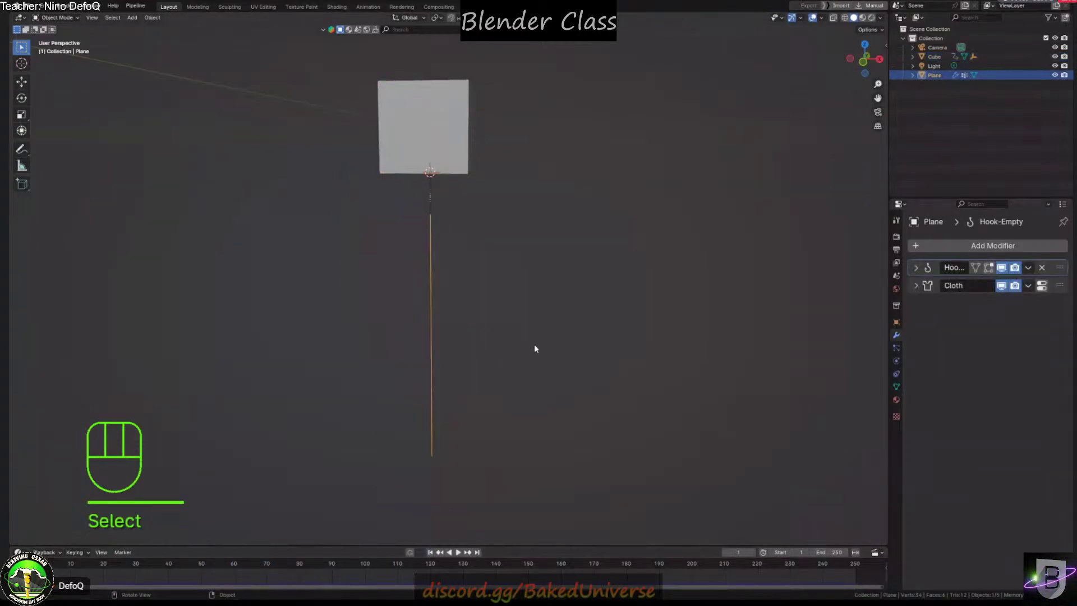
# Expand the Cache settings of the line's cloth physics and delete all physics bakes
pyautogui.click(915, 285)
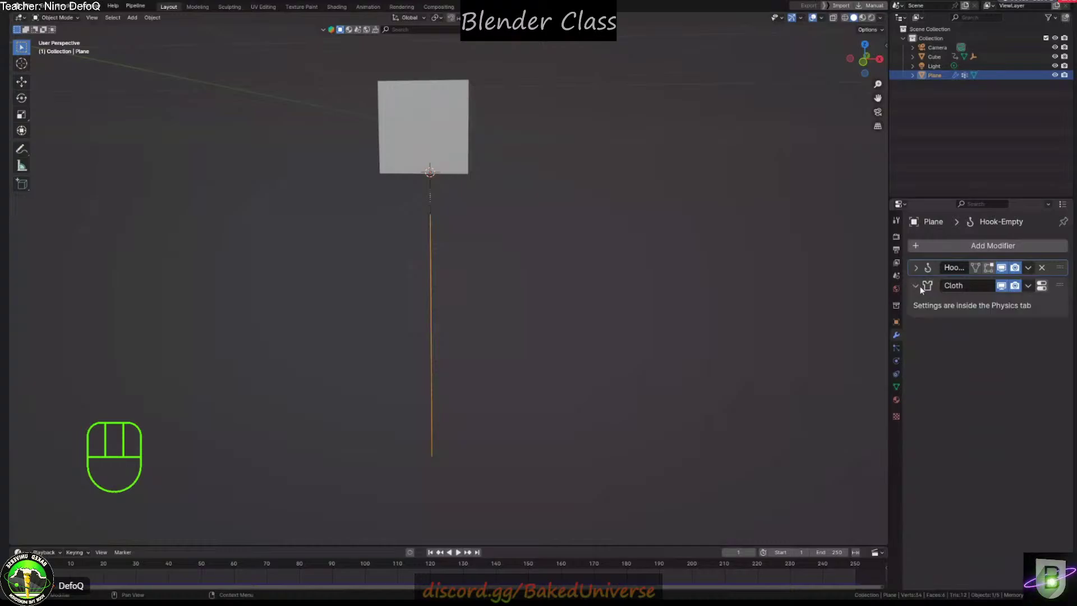
pyautogui.click(896, 361)
pyautogui.scroll(-12, 961, 383)
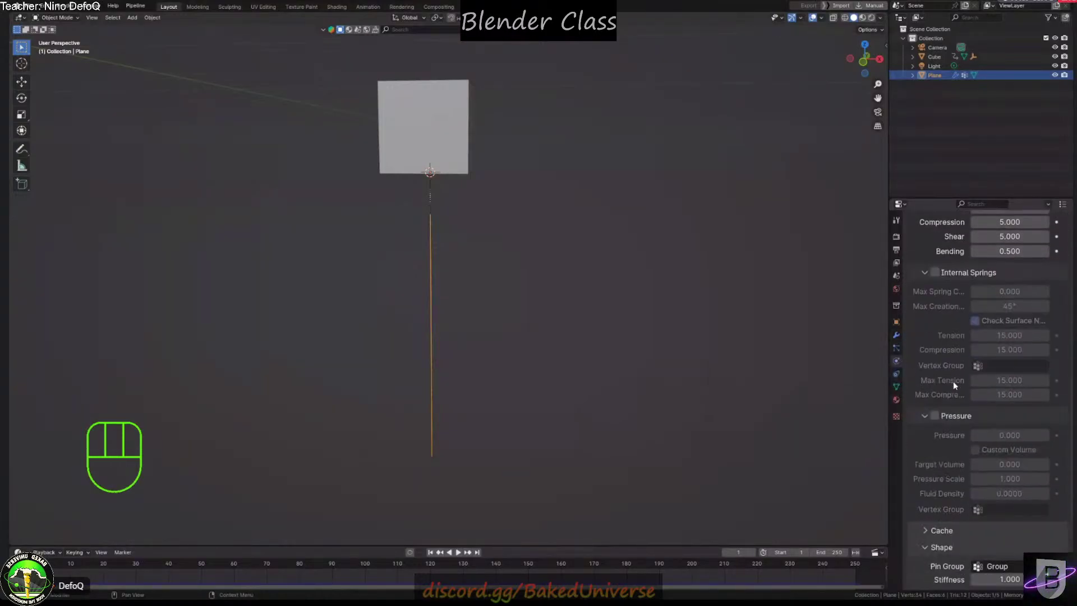
pyautogui.scroll(-5, 954, 382)
pyautogui.click(933, 414)
pyautogui.scroll(-3, 975, 420)
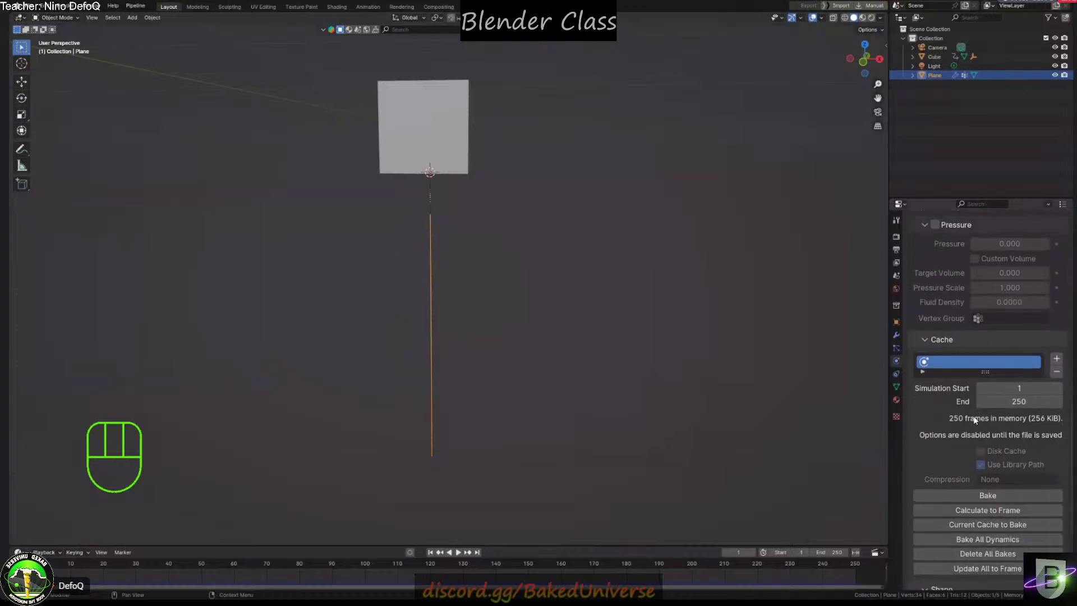
pyautogui.scroll(-3, 975, 420)
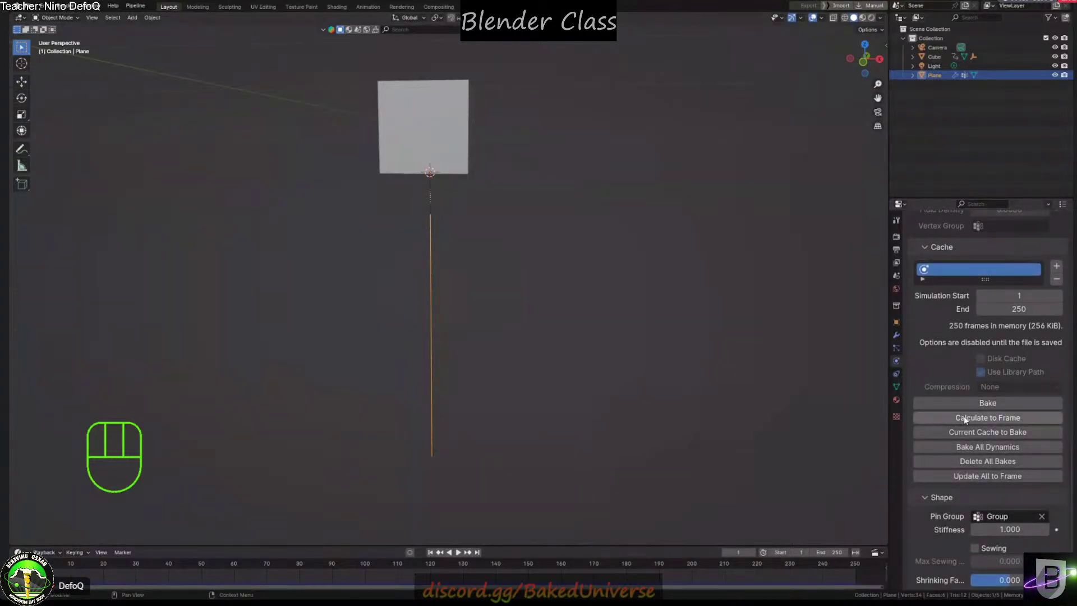
pyautogui.click(990, 462)
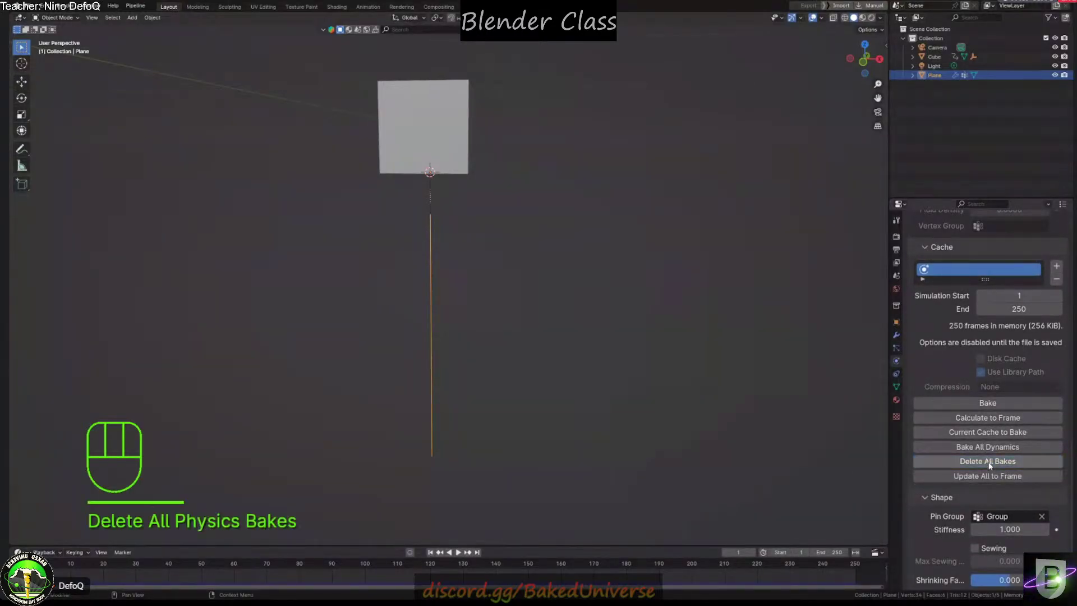
pyautogui.click(990, 462)
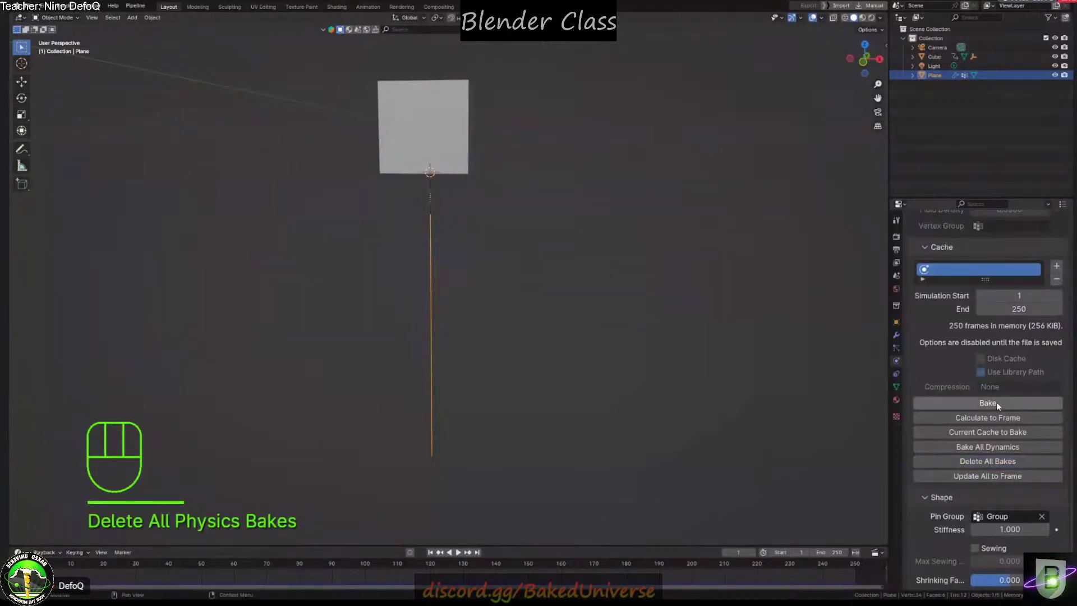
pyautogui.click(988, 462)
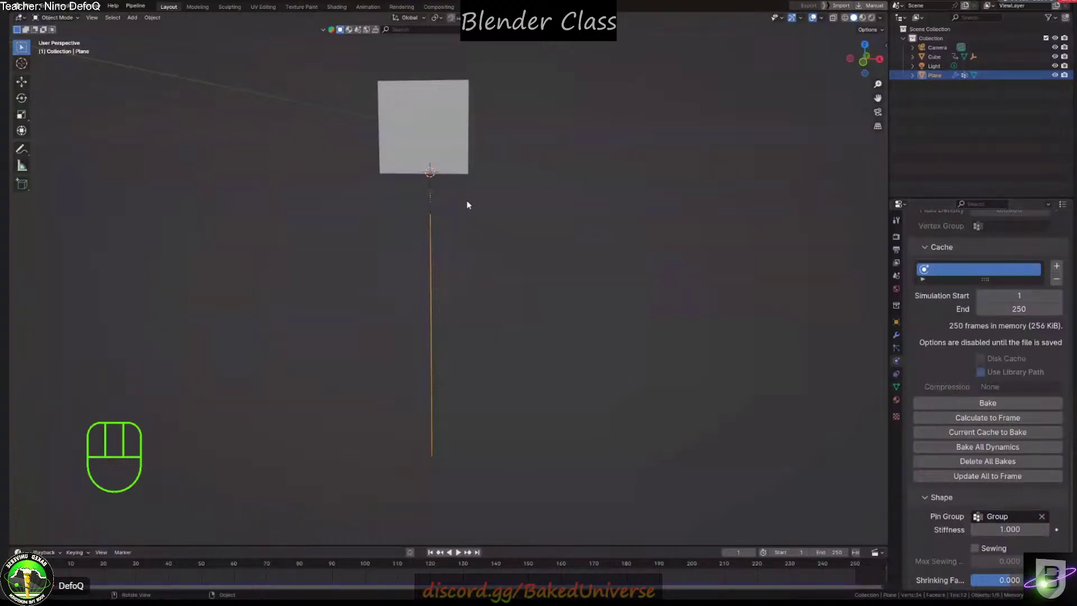
# Move the cube along the X axis at frame 100 and insert a keyframe for it there
pyautogui.click(426, 116)
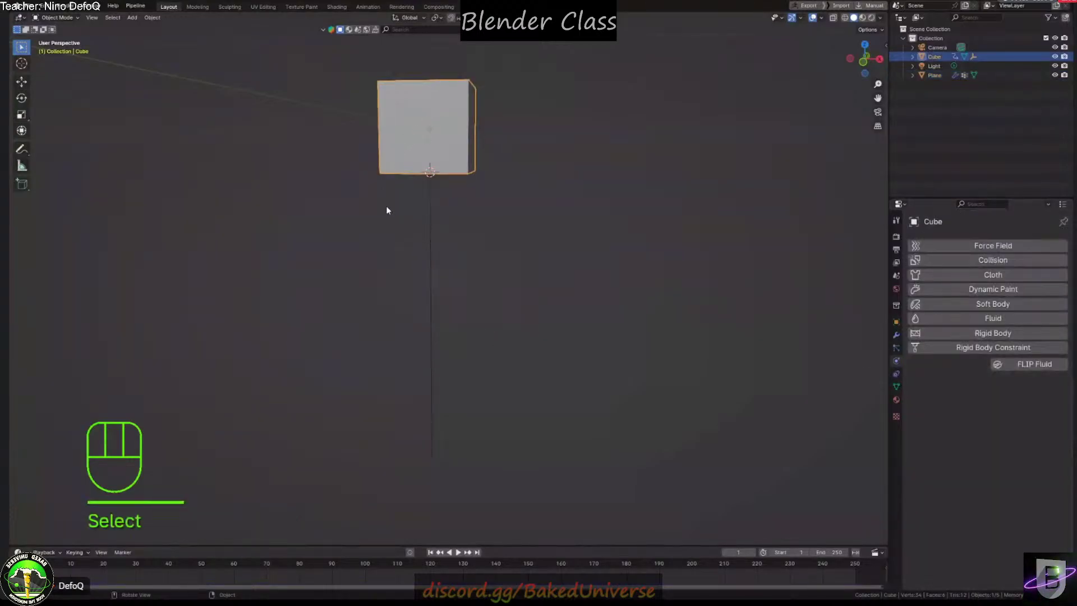
pyautogui.moveTo(361, 563); pyautogui.dragTo(365, 563)
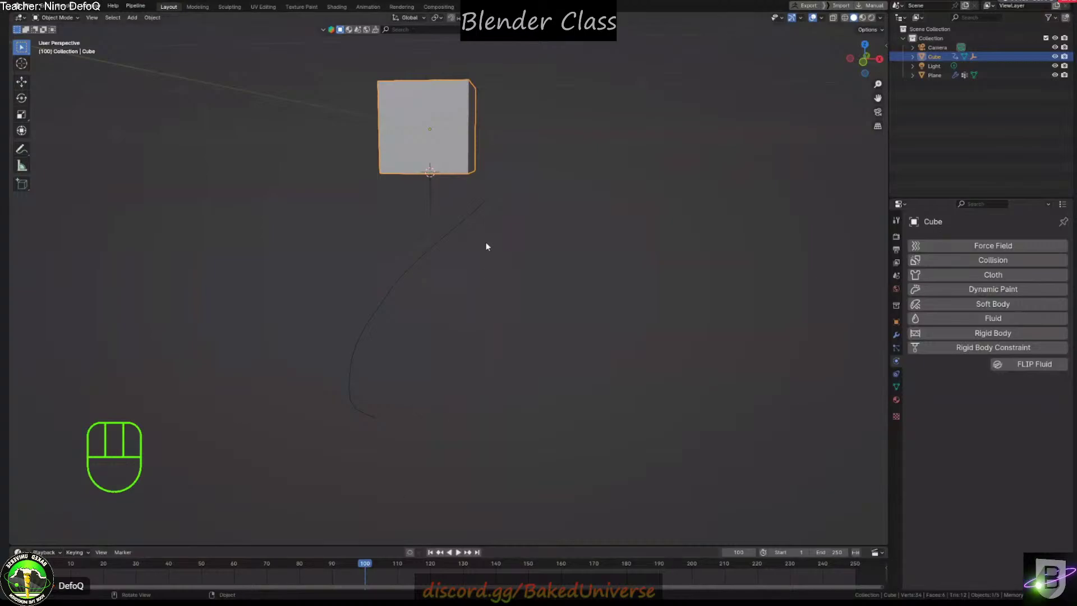
pyautogui.press('g')
pyautogui.press('x')
pyautogui.click(676, 211)
pyautogui.press('i')
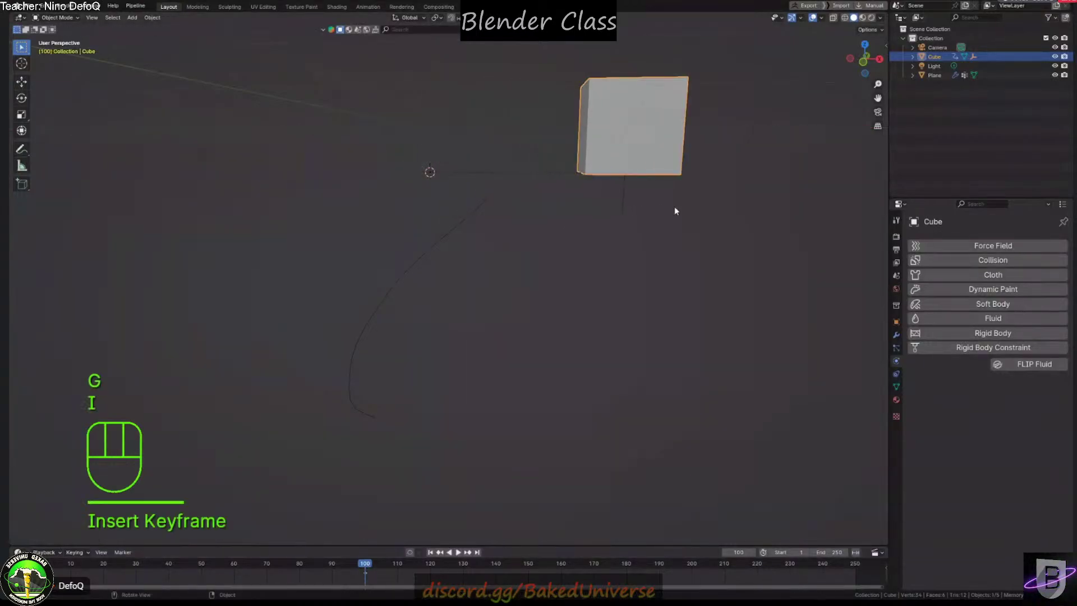
# Play the keyframed cube motion from the first frame to check whether the line follows it
pyautogui.click(430, 552)
pyautogui.press('space')
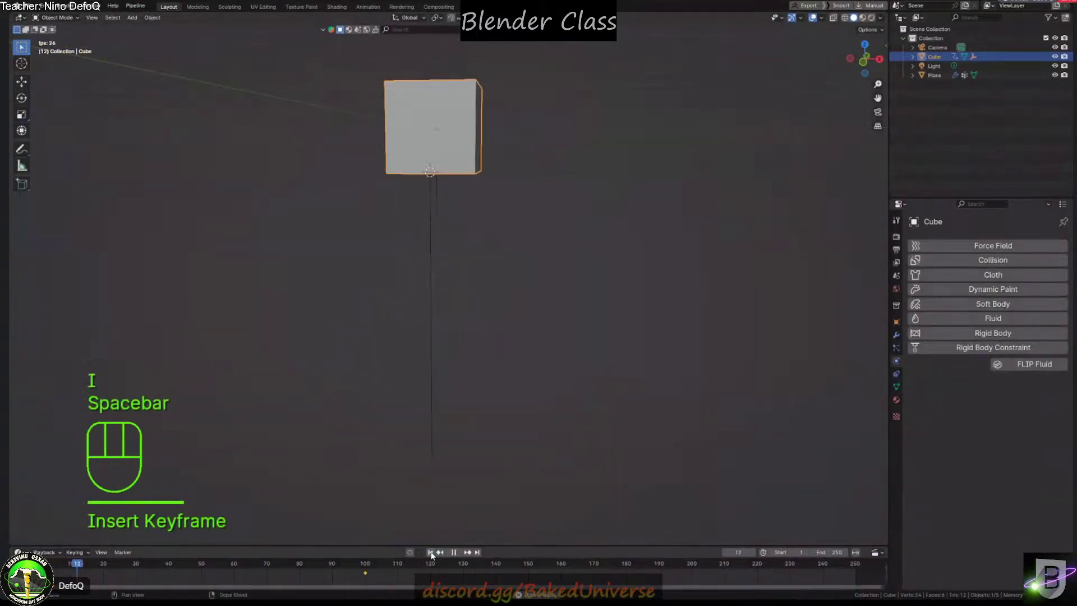
pyautogui.press('space')
# Select the hanging line and delete all physics bakes from its cloth cache
pyautogui.click(432, 233)
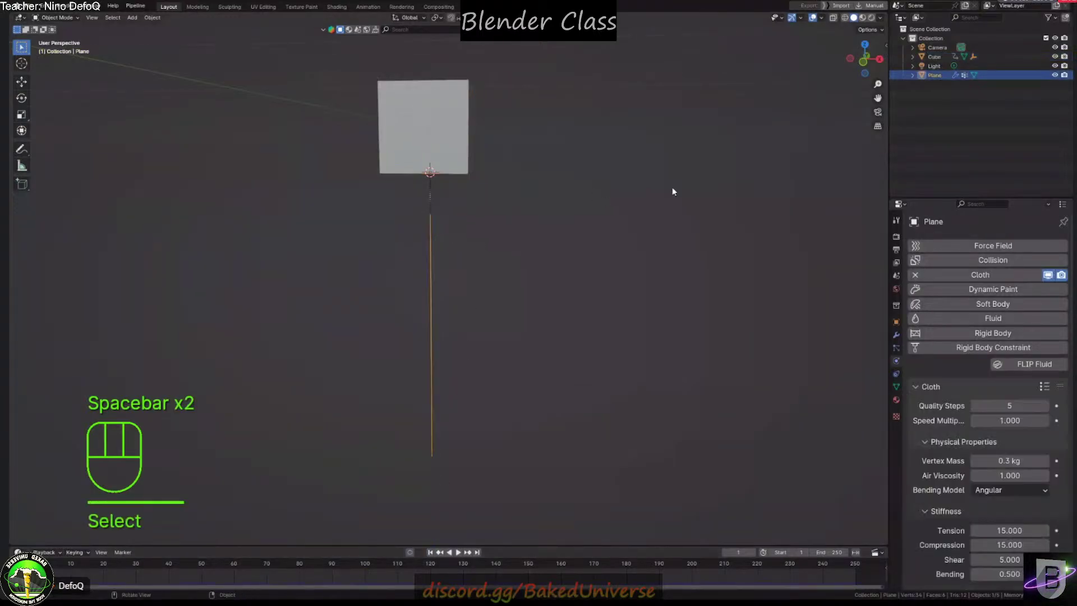
pyautogui.scroll(-20, 965, 433)
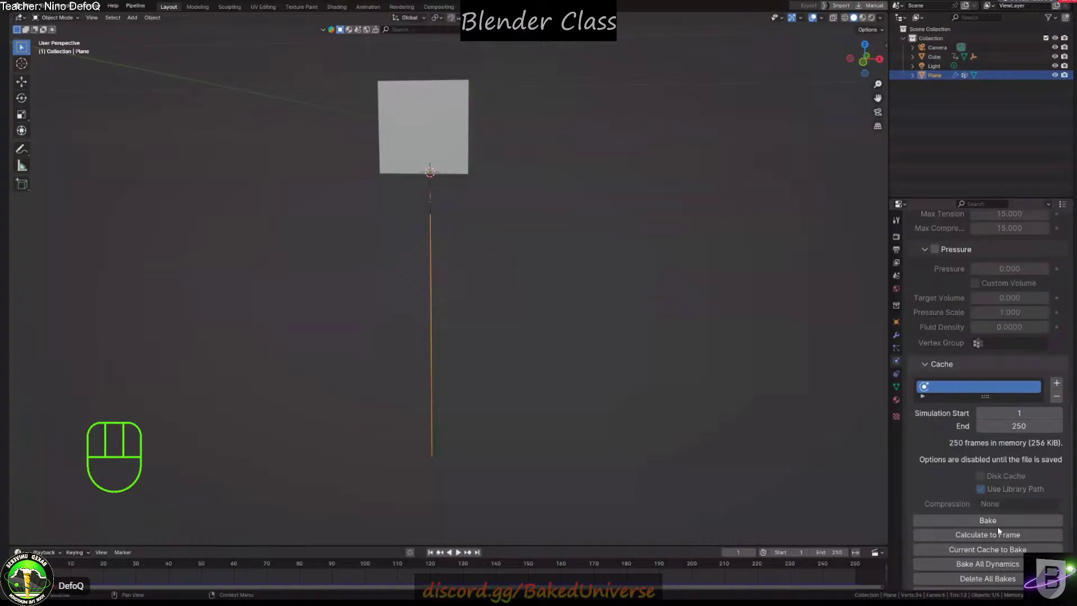
pyautogui.scroll(-3, 998, 529)
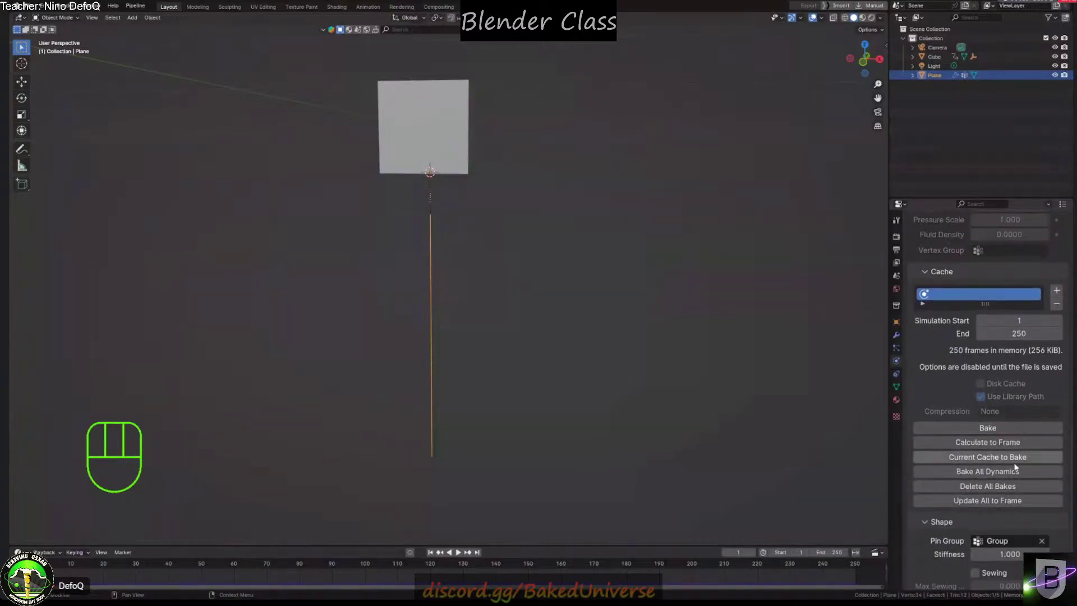
pyautogui.click(998, 488)
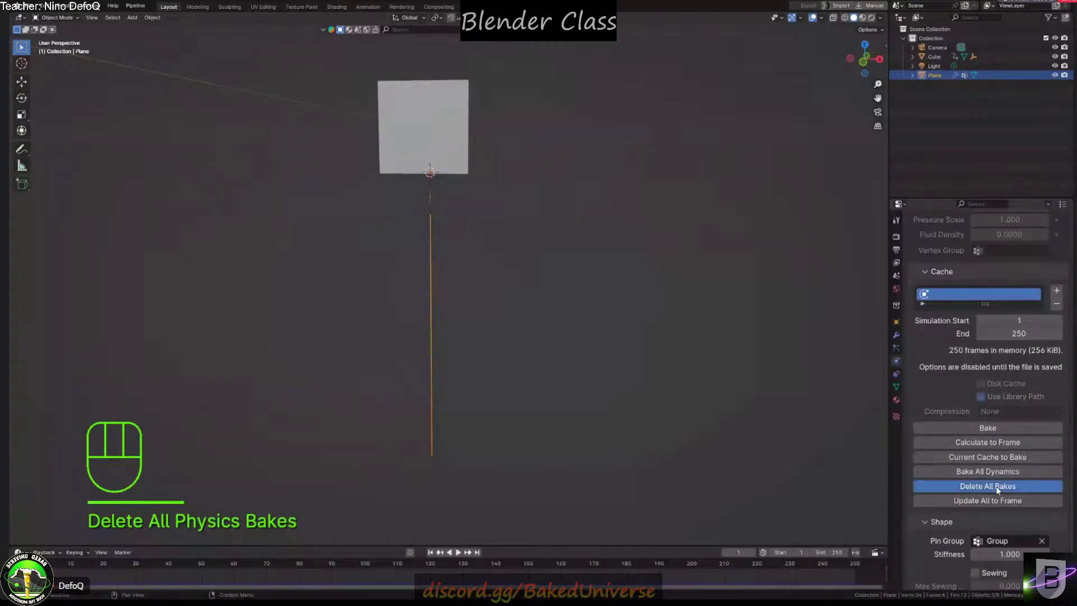
pyautogui.scroll(-1, 996, 490)
pyautogui.scroll(-1, 995, 486)
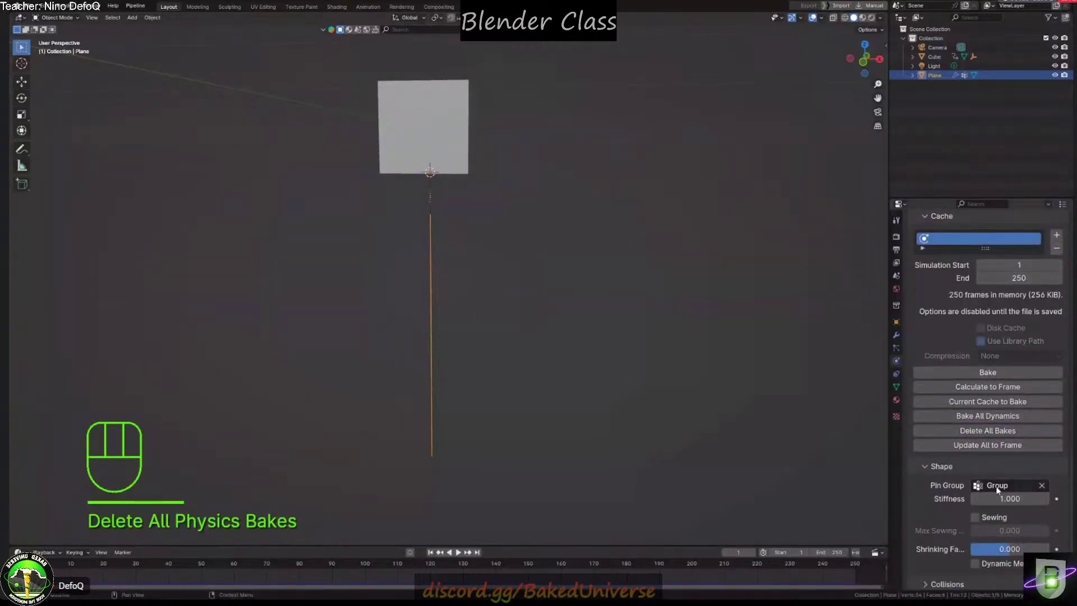
# Bake the line's cloth physics for frames 1 to 250, play back the result, and return to the first frame
pyautogui.click(998, 373)
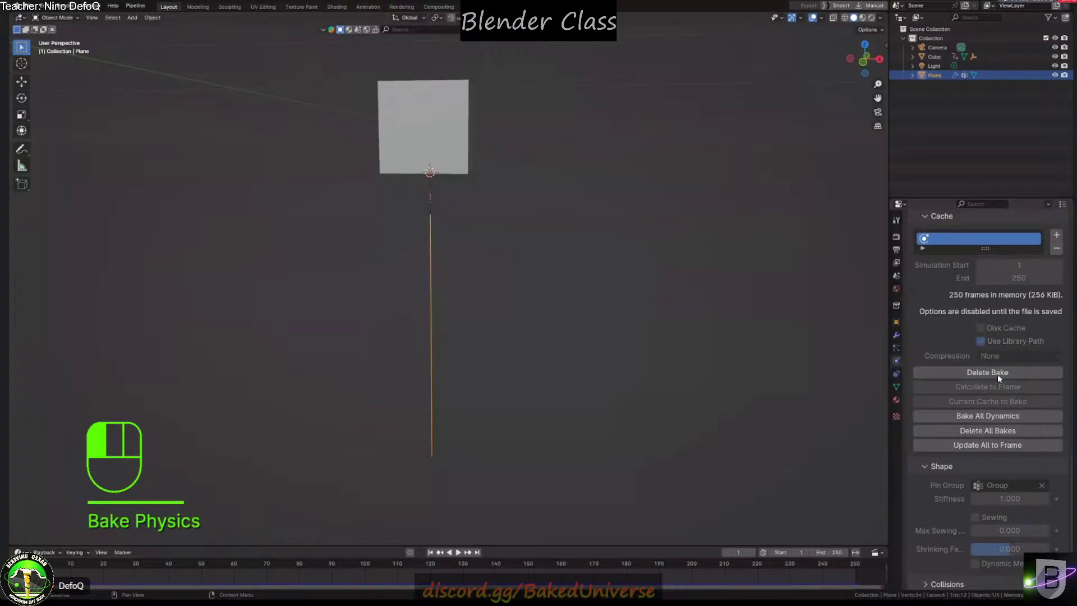
pyautogui.click(995, 372)
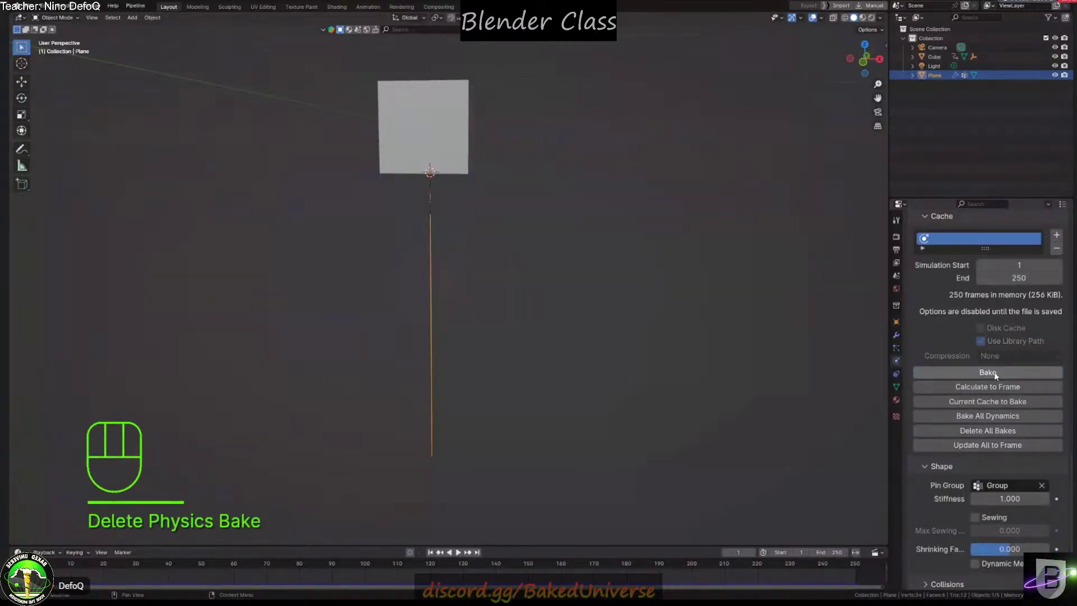
pyautogui.click(994, 372)
pyautogui.press('space')
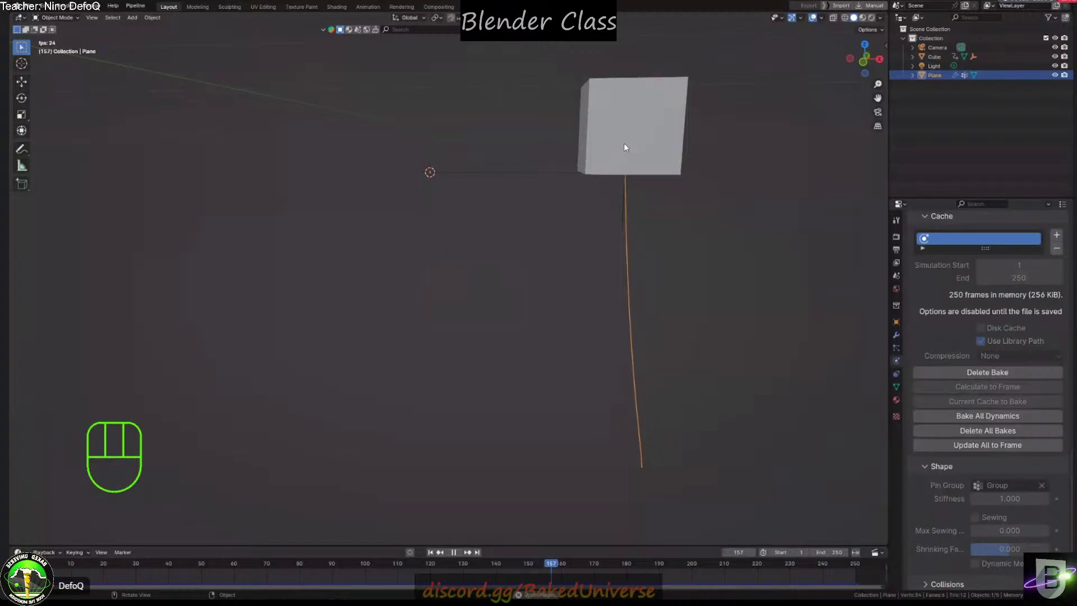
pyautogui.press('space')
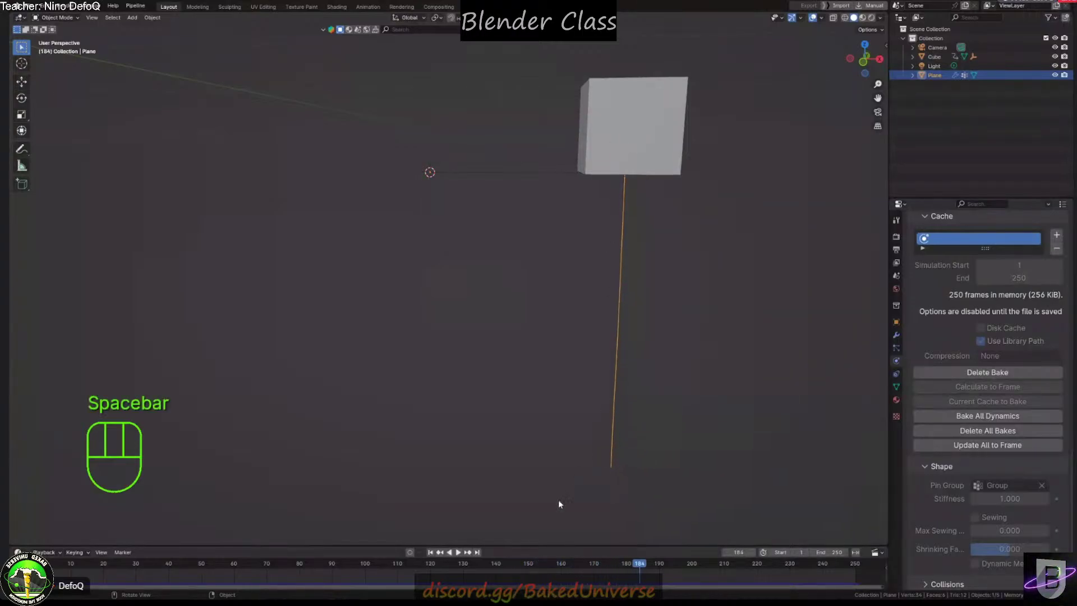
pyautogui.click(429, 553)
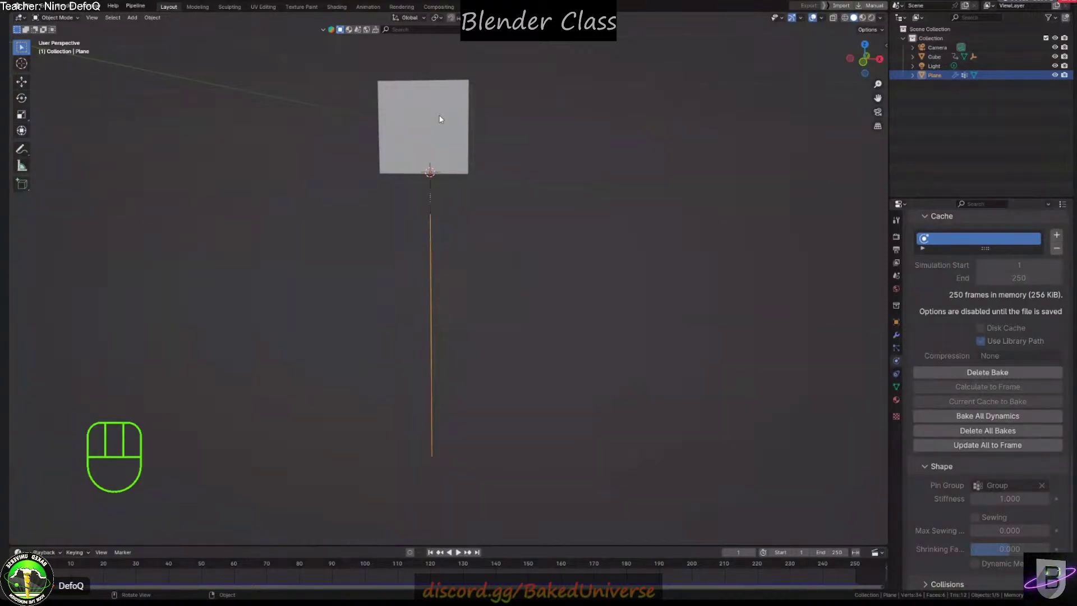
# Delete all of the cube's keyframes and leave the cube selected
pyautogui.click(415, 141)
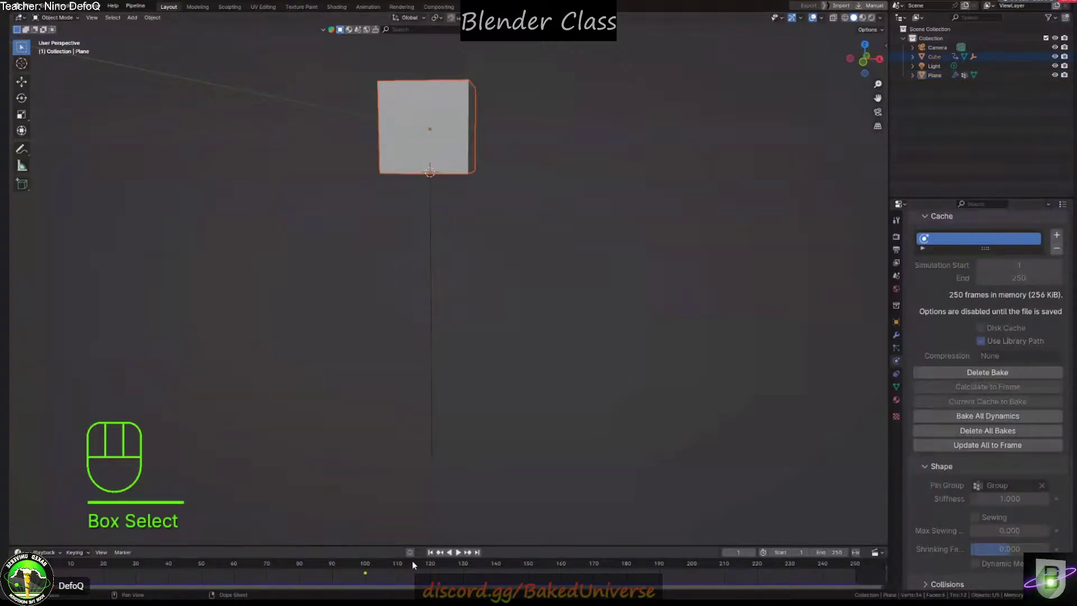
pyautogui.moveTo(412, 563); pyautogui.dragTo(87, 568)
pyautogui.press('Delete')
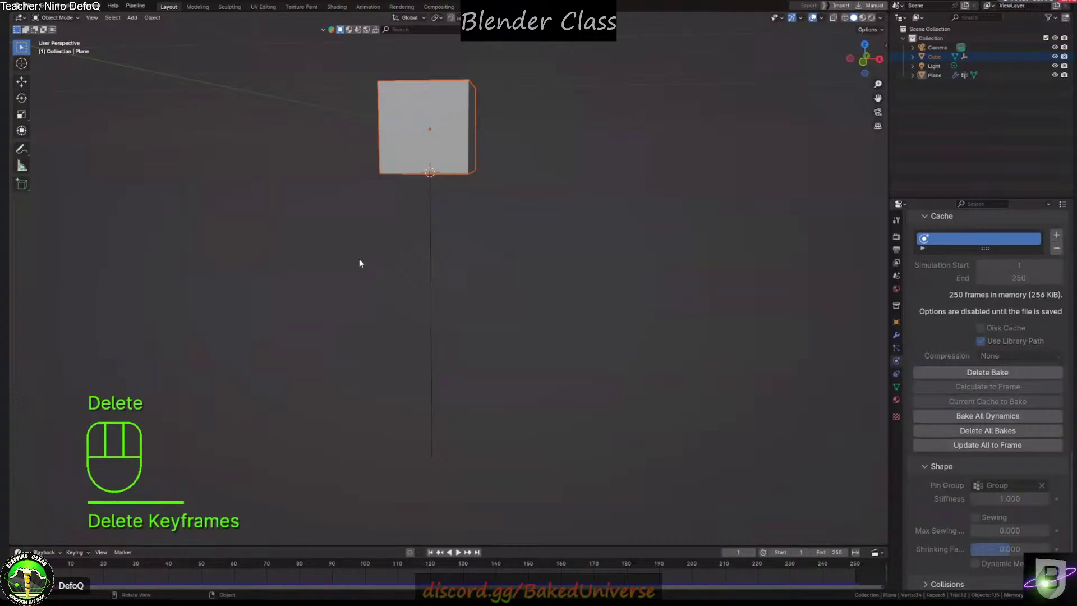
pyautogui.click(440, 147)
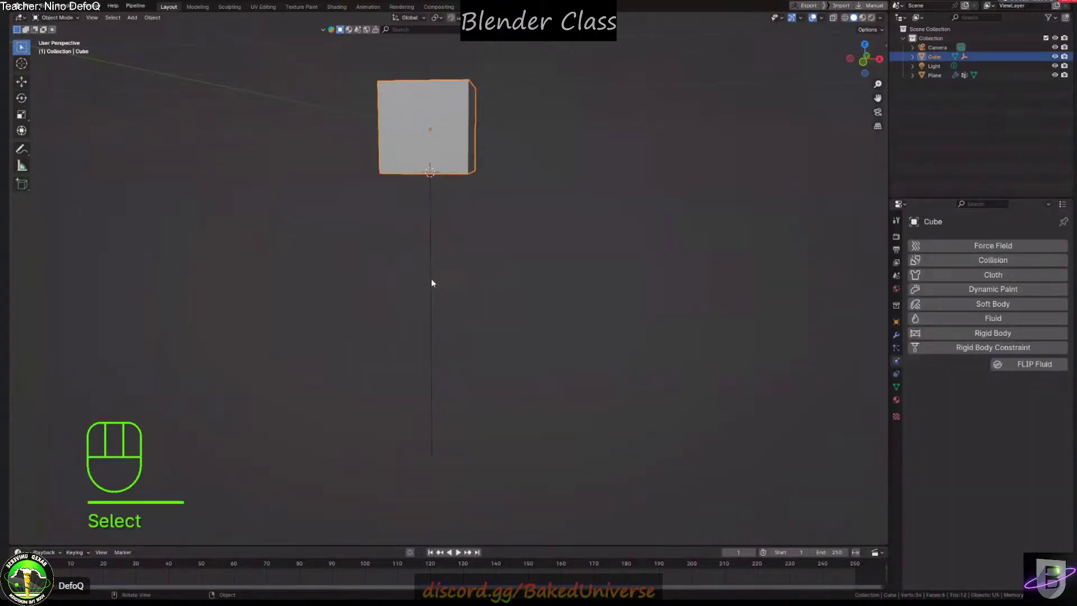
# Play the simulation while trying to move the cube, and return to the first frame
pyautogui.press('space')
pyautogui.press('g')
pyautogui.press('space')
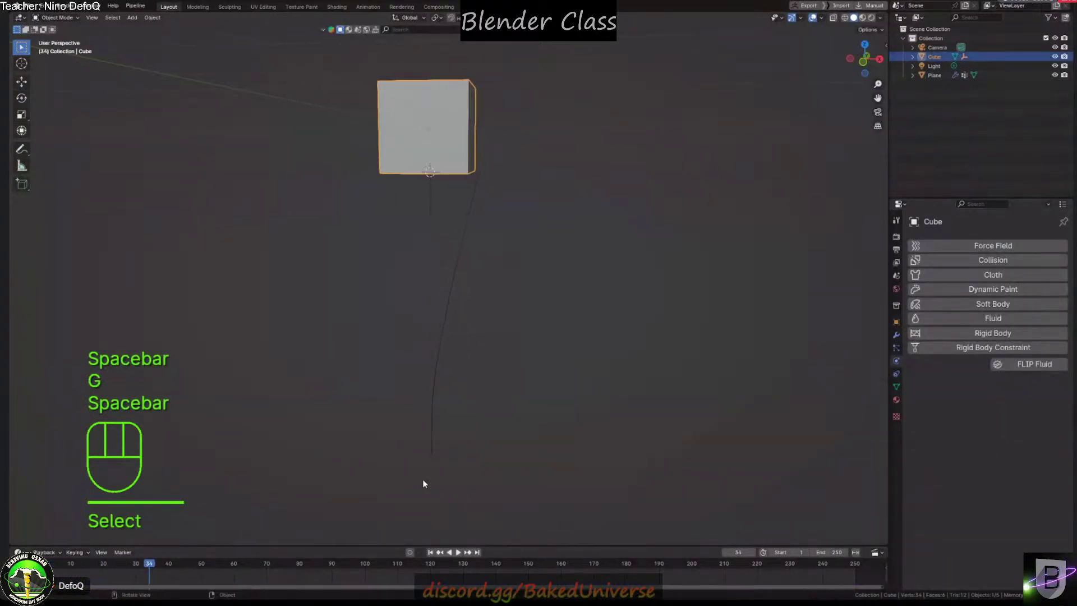
pyautogui.click(430, 553)
# Delete the hanging line's cloth bake and all remaining physics bakes
pyautogui.click(432, 330)
pyautogui.scroll(-15, 974, 494)
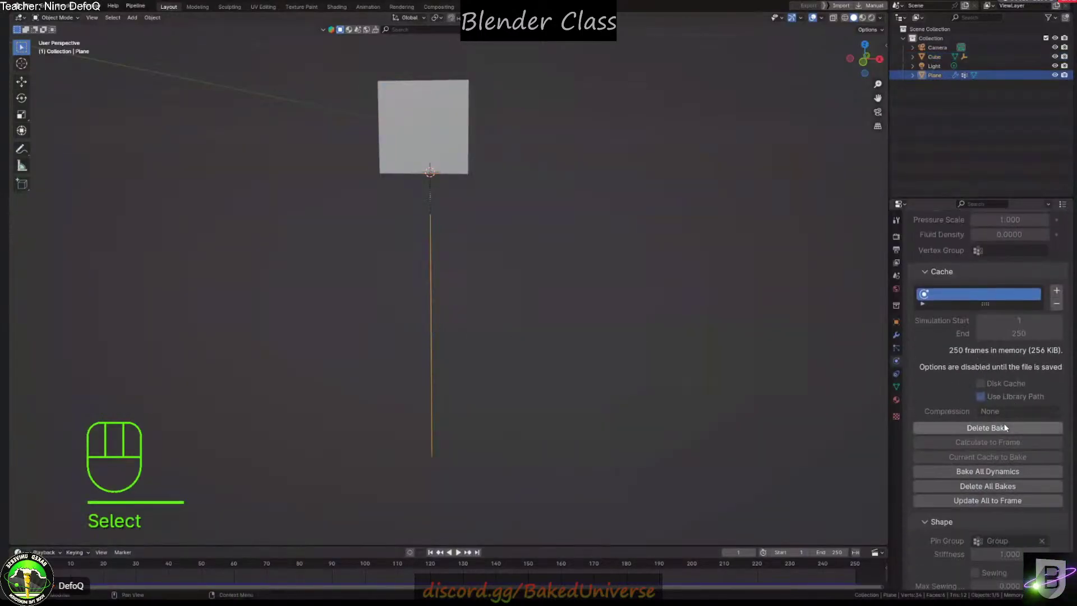
pyautogui.click(1005, 426)
pyautogui.click(1004, 426)
pyautogui.click(1004, 426)
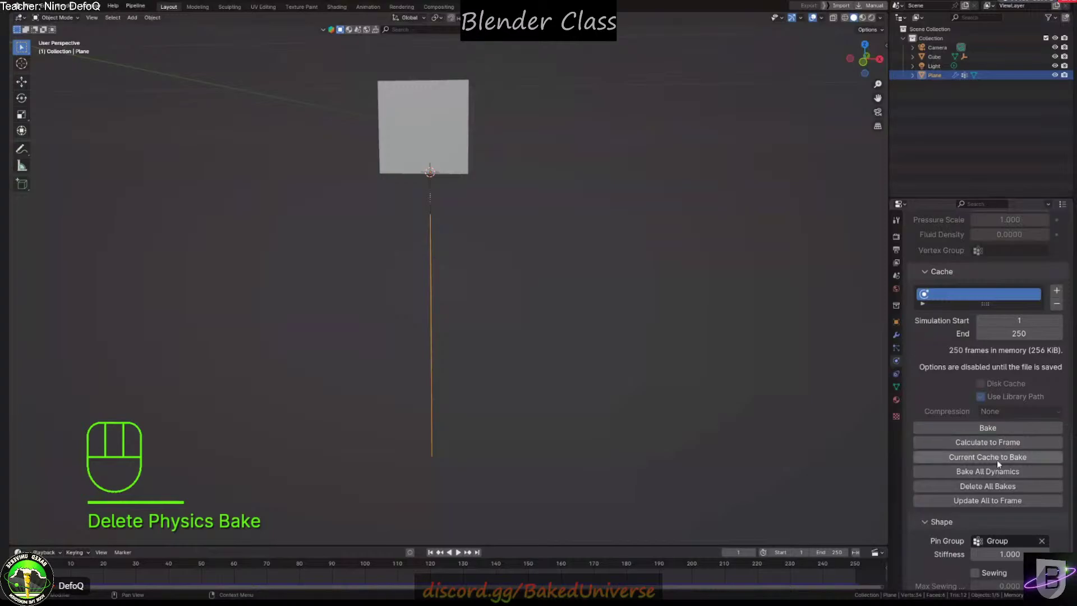
pyautogui.click(982, 486)
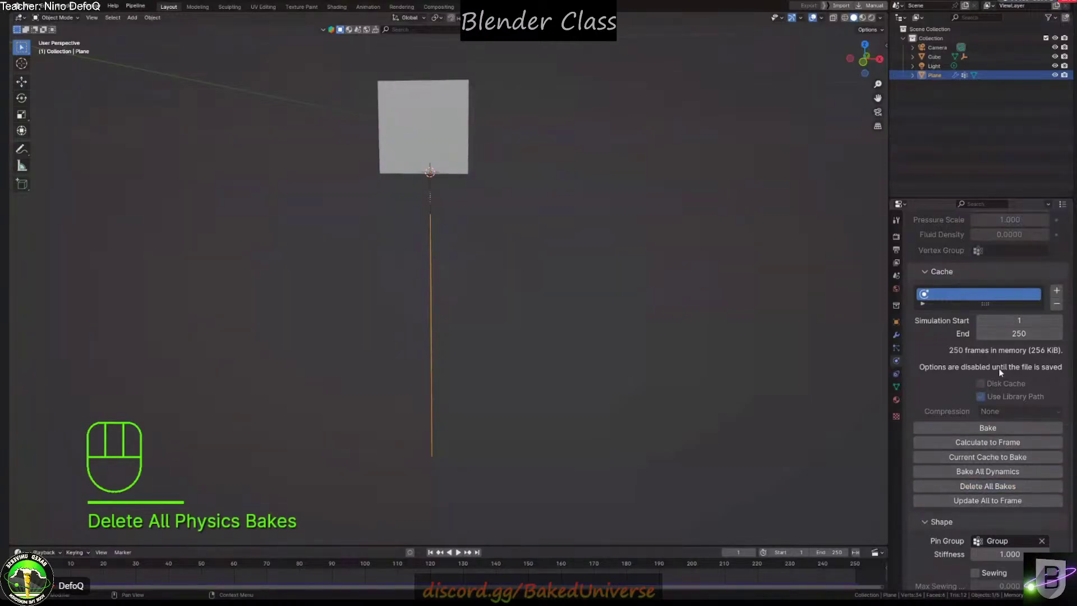
pyautogui.scroll(-4, 968, 352)
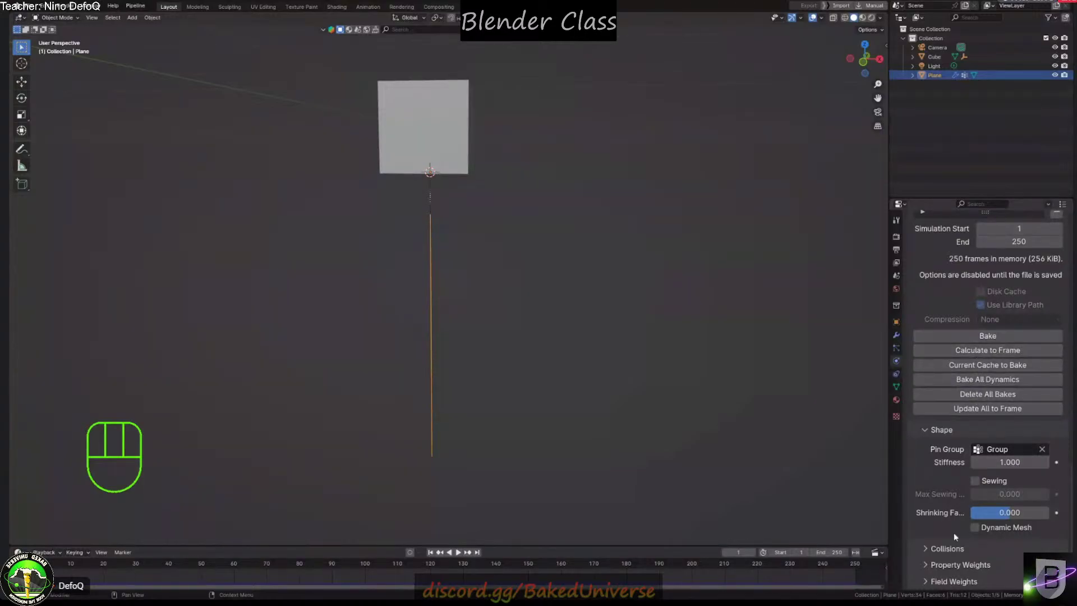
pyautogui.scroll(12, 955, 505)
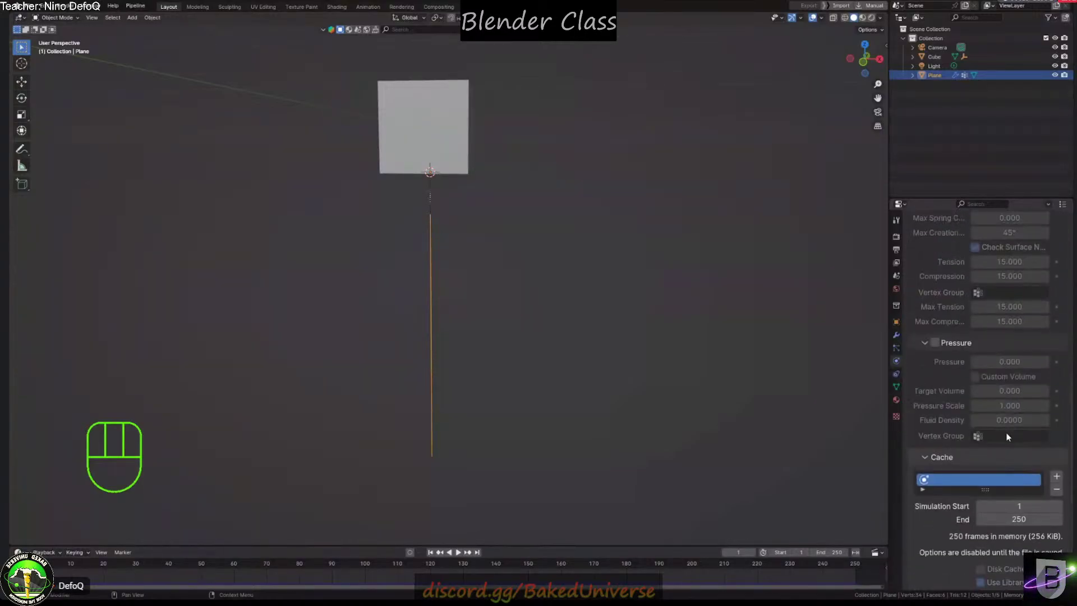
pyautogui.scroll(7, 998, 424)
pyautogui.scroll(-9, 996, 423)
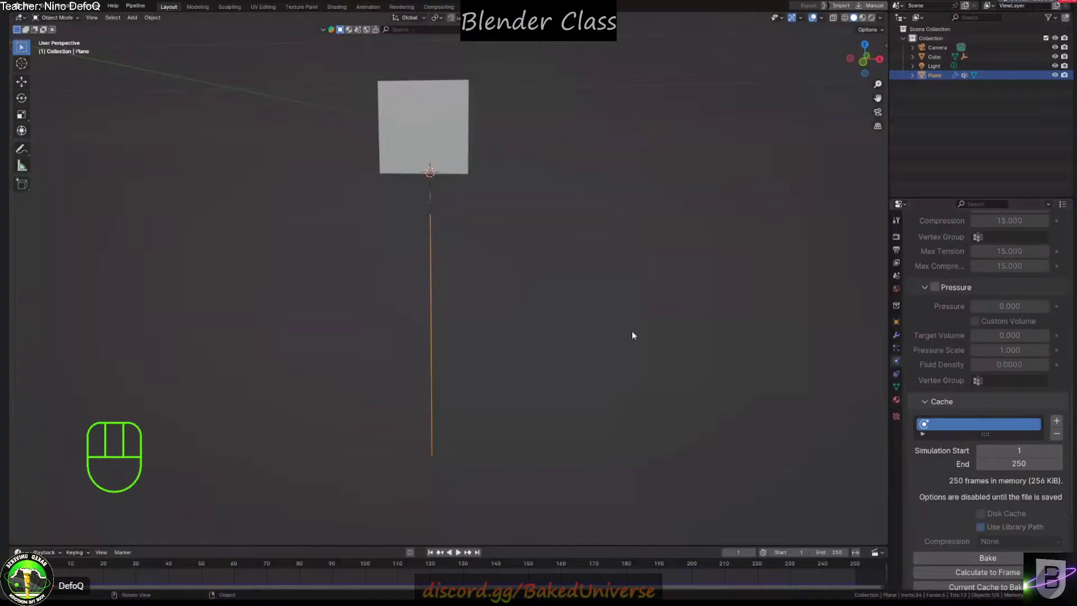
# Add a mesh plane at the 3D cursor and lower it about 7.8 m along the Z axis
pyautogui.click(442, 132)
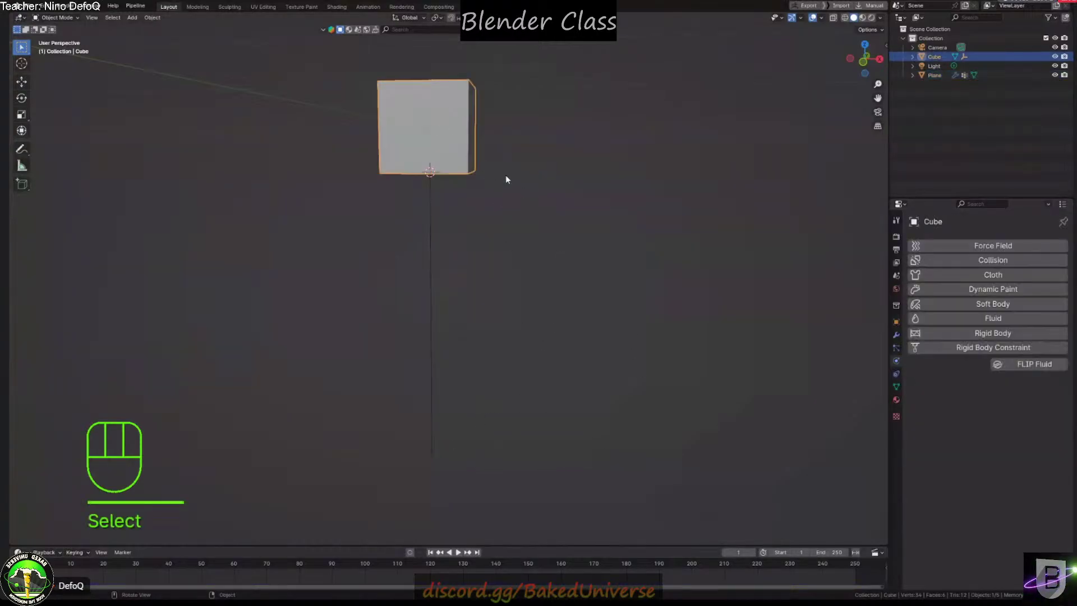
pyautogui.hotkey('shift', 'a')
pyautogui.moveTo(486, 132)
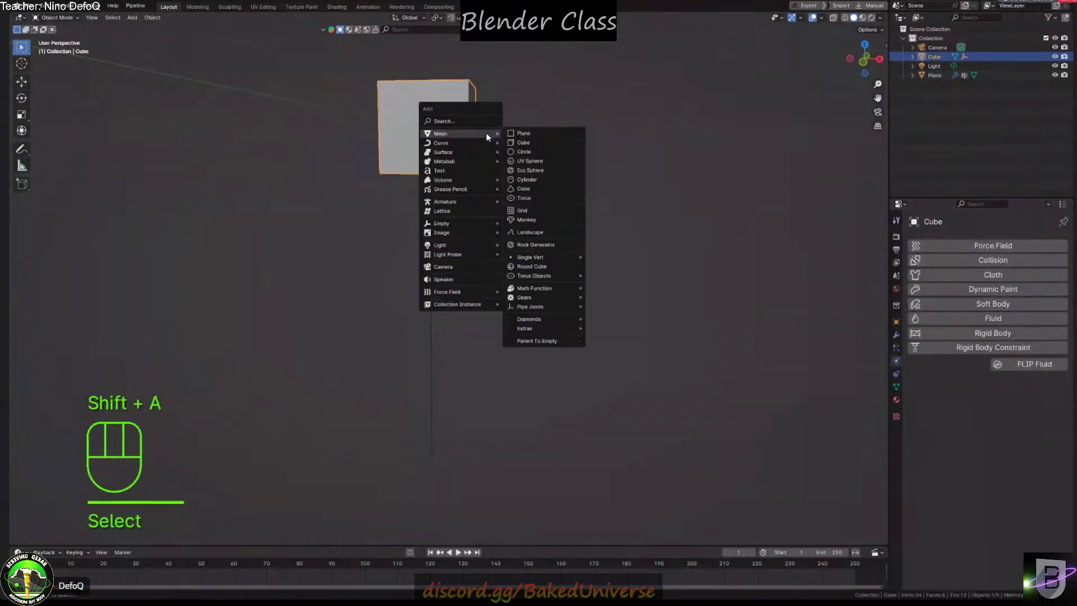
pyautogui.click(542, 133)
pyautogui.press('g')
pyautogui.press('z')
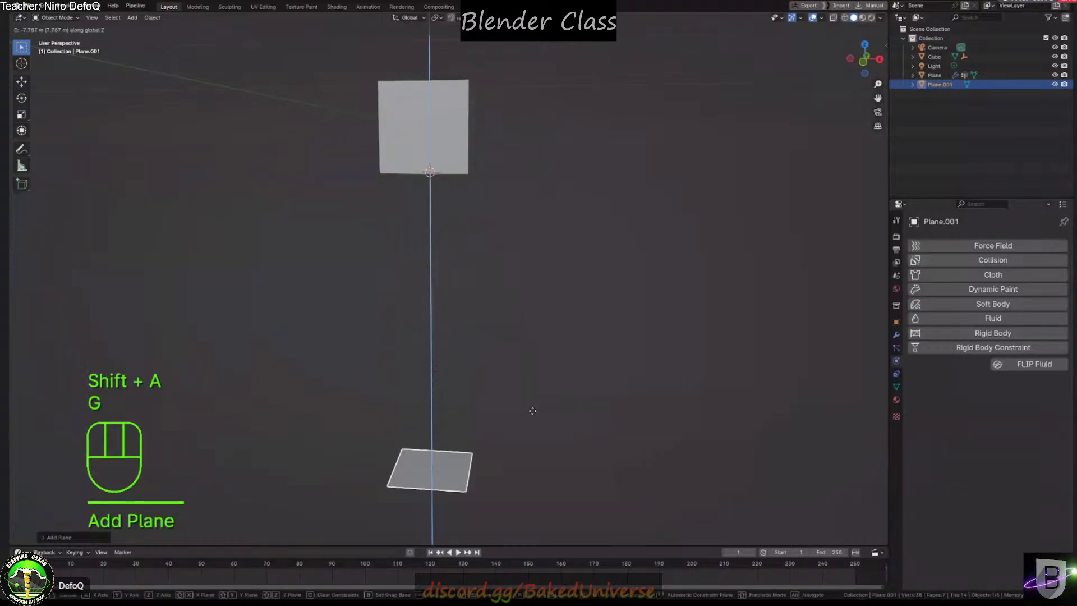
pyautogui.click(532, 411)
# Adjust the new plane's height along Z and scale it up about 13 times to form a large floor under the line
pyautogui.scroll(-3, 530, 378)
pyautogui.press('g')
pyautogui.press('z')
pyautogui.click(552, 329)
pyautogui.press('s')
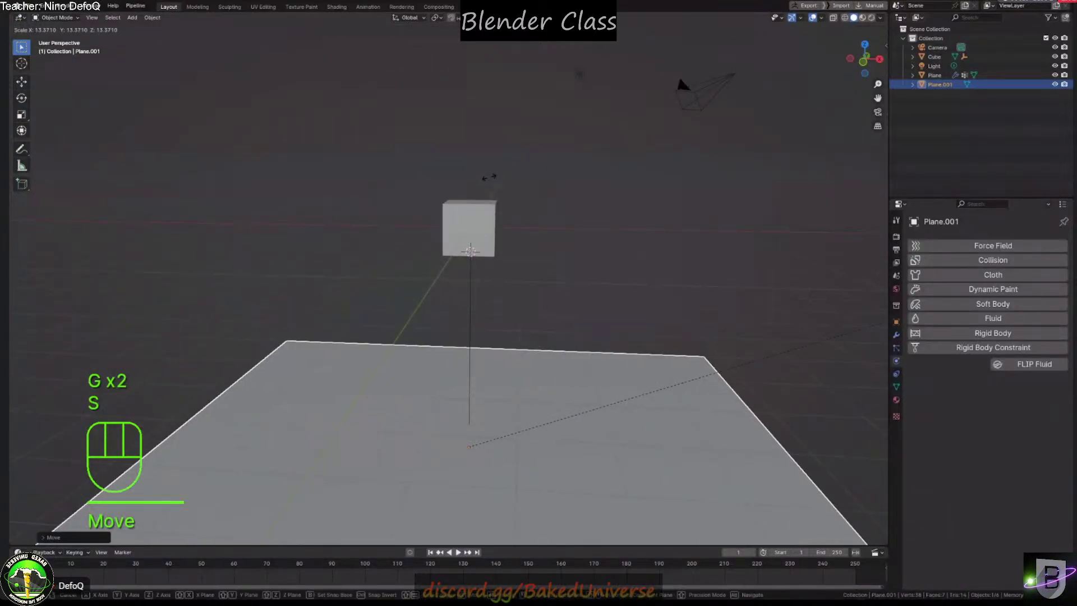
pyautogui.click(477, 351)
# Rename the floor plane to "Collision"
pyautogui.keyDown('shift'); pyautogui.moveTo(468, 321); pyautogui.dragTo(427, 256, button='middle'); pyautogui.keyUp('shift')
pyautogui.press('F2')
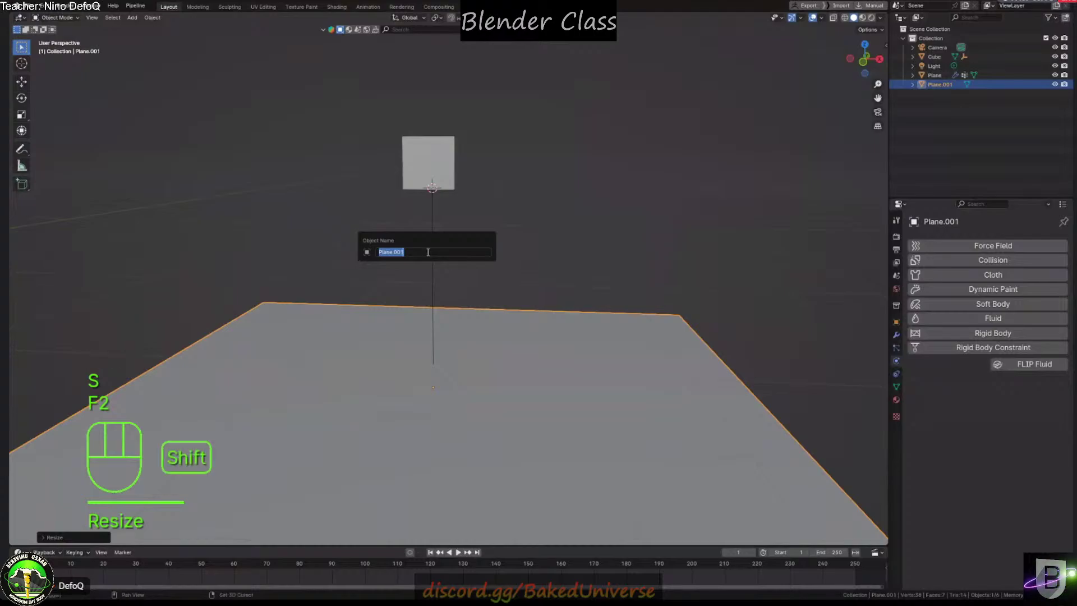
pyautogui.write('Collision')
pyautogui.press('Return')
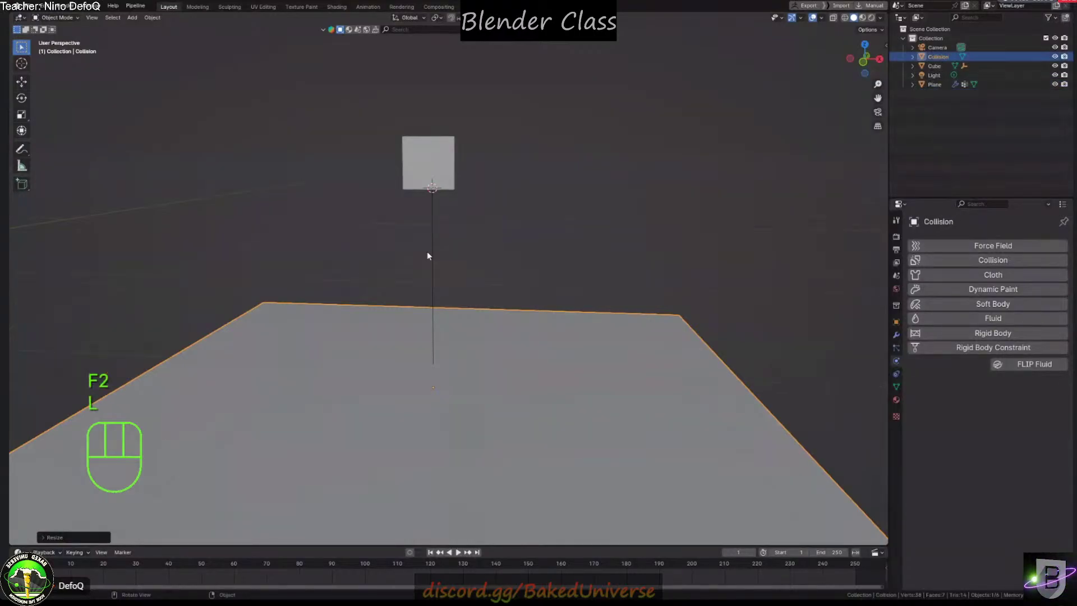
# Move the Collision floor plane into a new collection named "Collision Objects"
pyautogui.press('m')
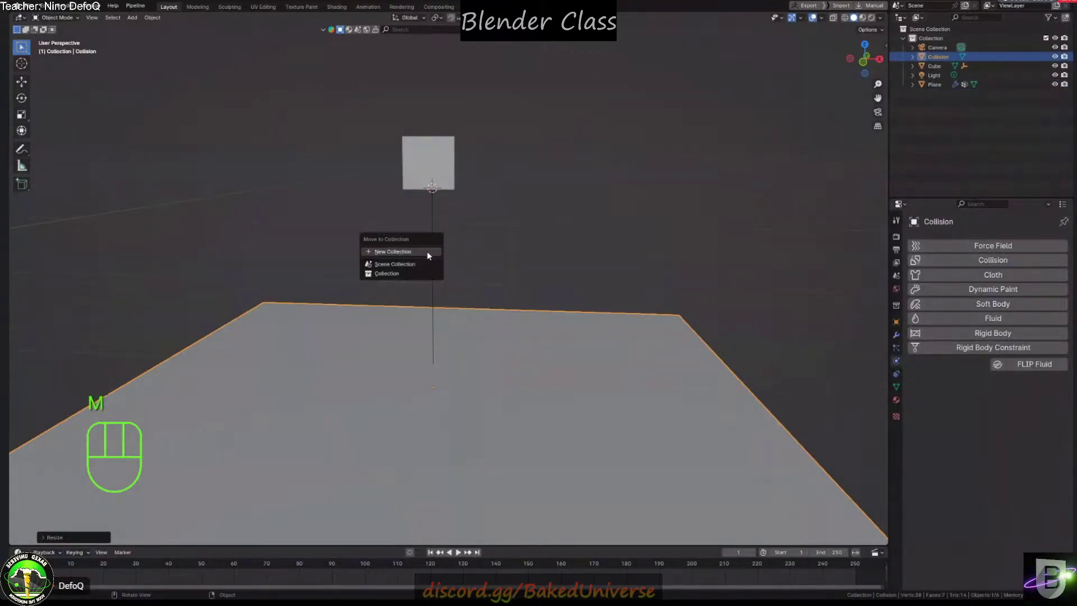
pyautogui.click(427, 254)
pyautogui.write('Col')
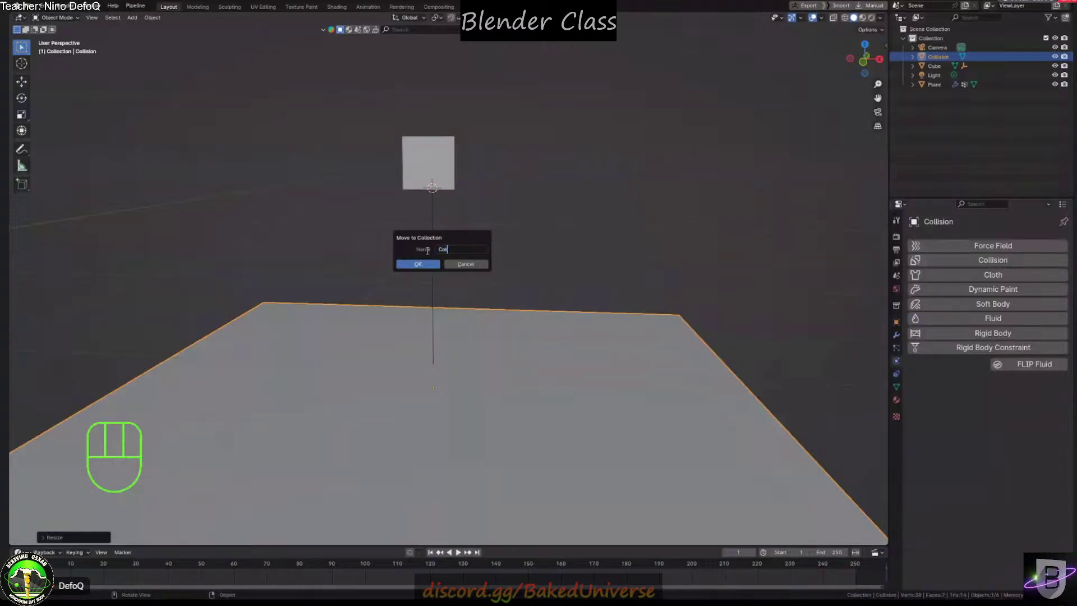
pyautogui.write('lision Objects')
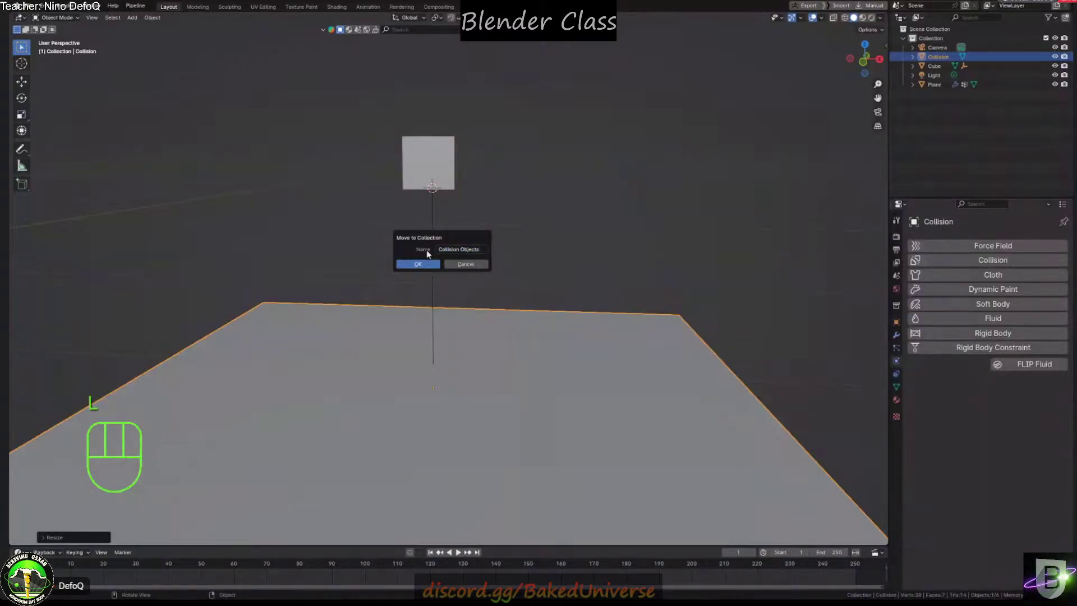
pyautogui.press('Return')
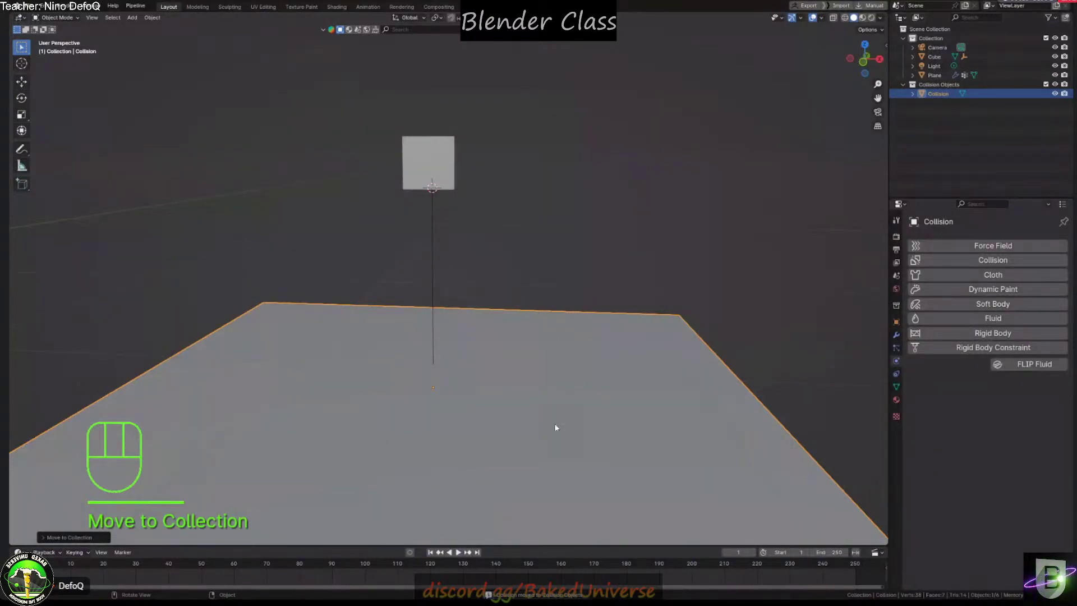
# Set the collision collection in the hanging line's cloth object collisions to Collision Objects
pyautogui.click(433, 235)
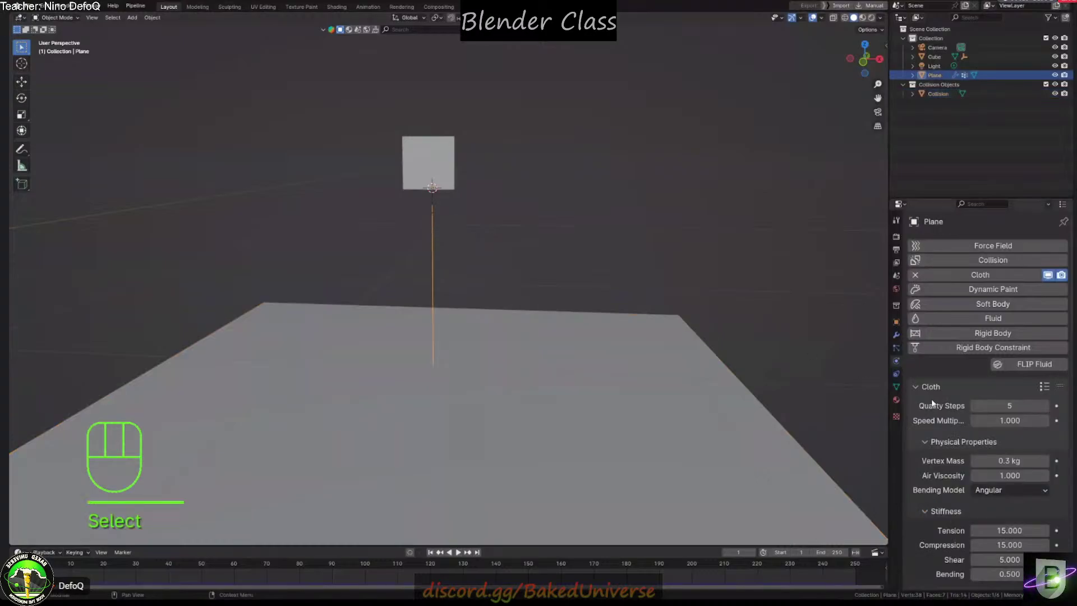
pyautogui.scroll(-15, 932, 402)
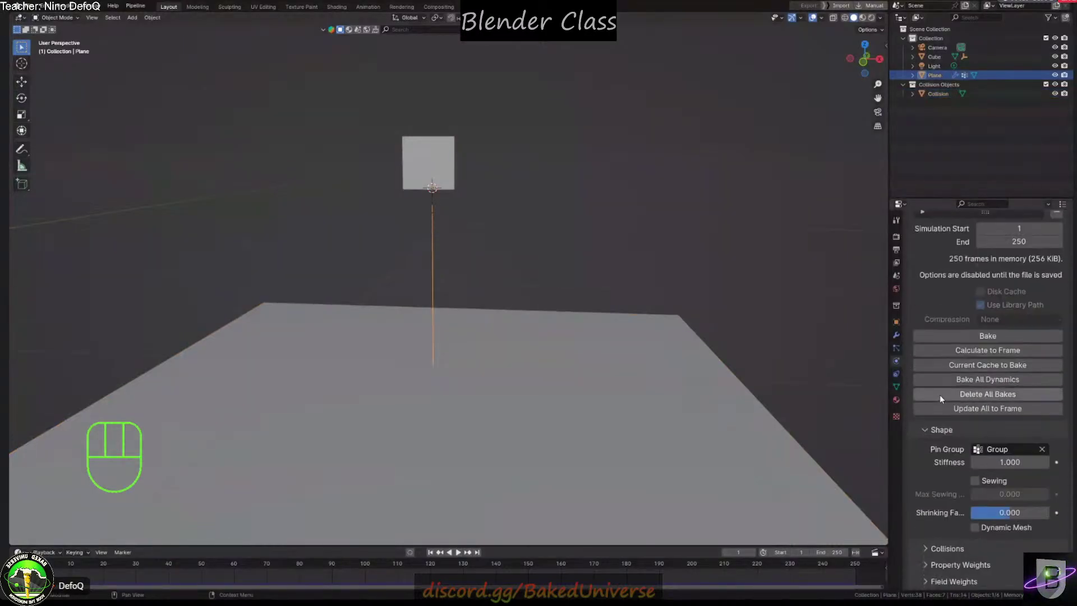
pyautogui.click(946, 548)
pyautogui.scroll(-8, 951, 483)
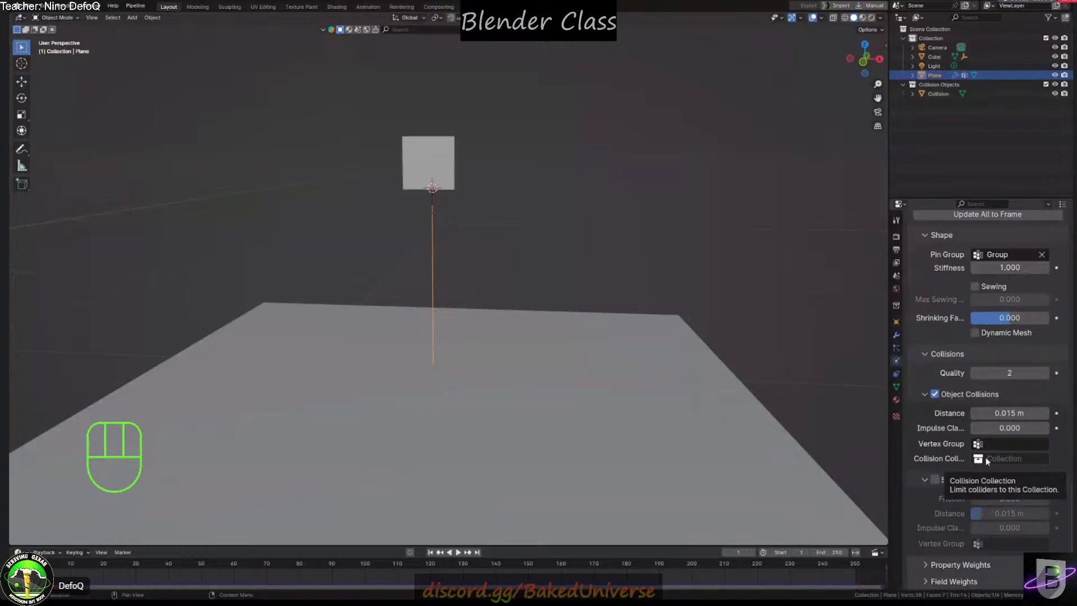
pyautogui.click(991, 460)
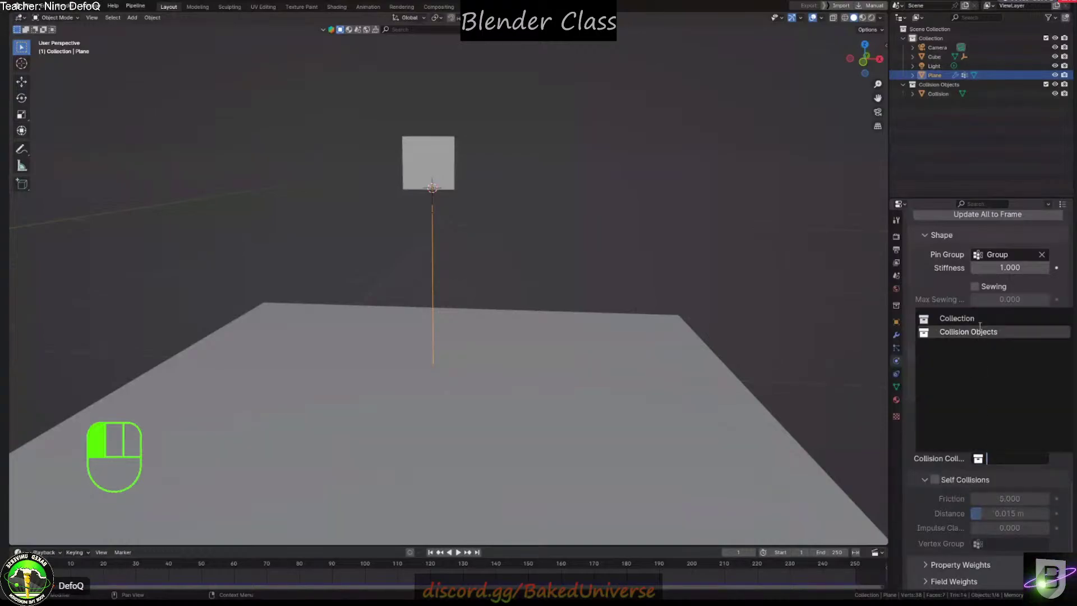
pyautogui.click(954, 399)
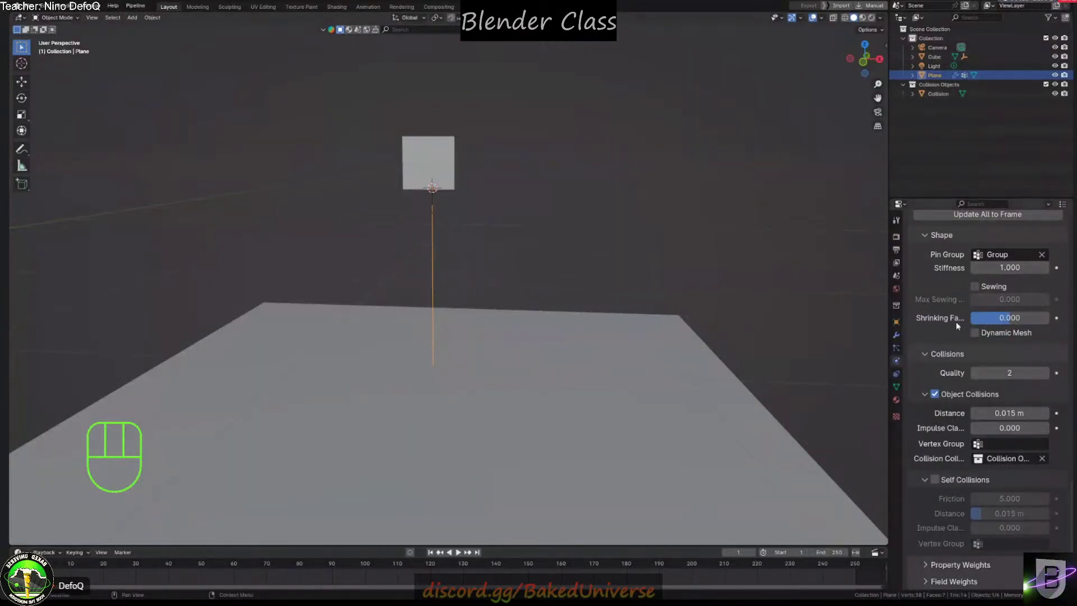
# Enable self collisions on the hanging line's cloth and set their distance to 0.001 m
pyautogui.click(935, 479)
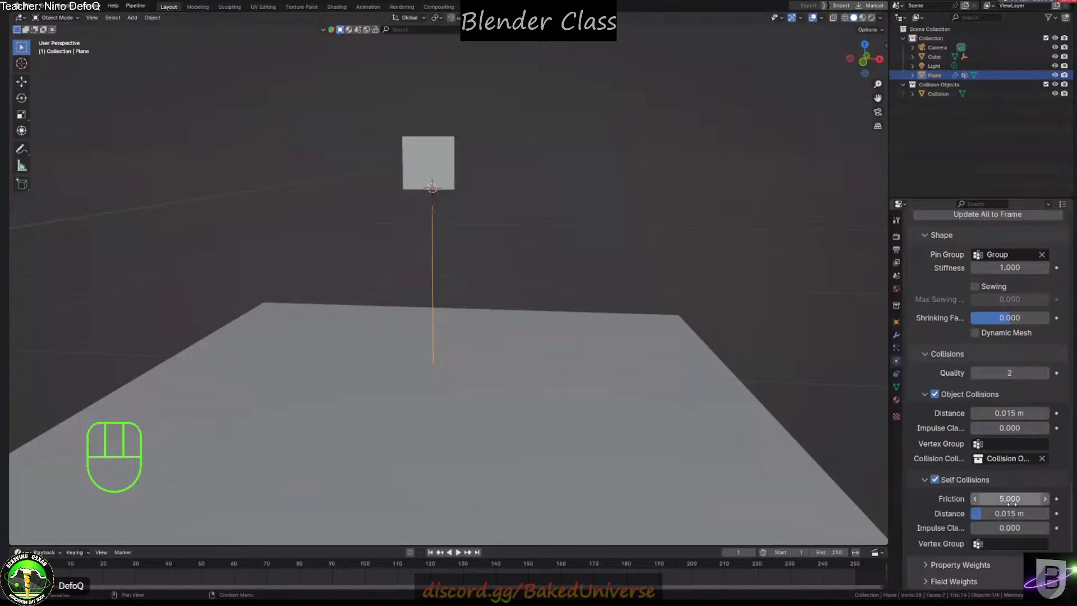
pyautogui.click(1007, 513)
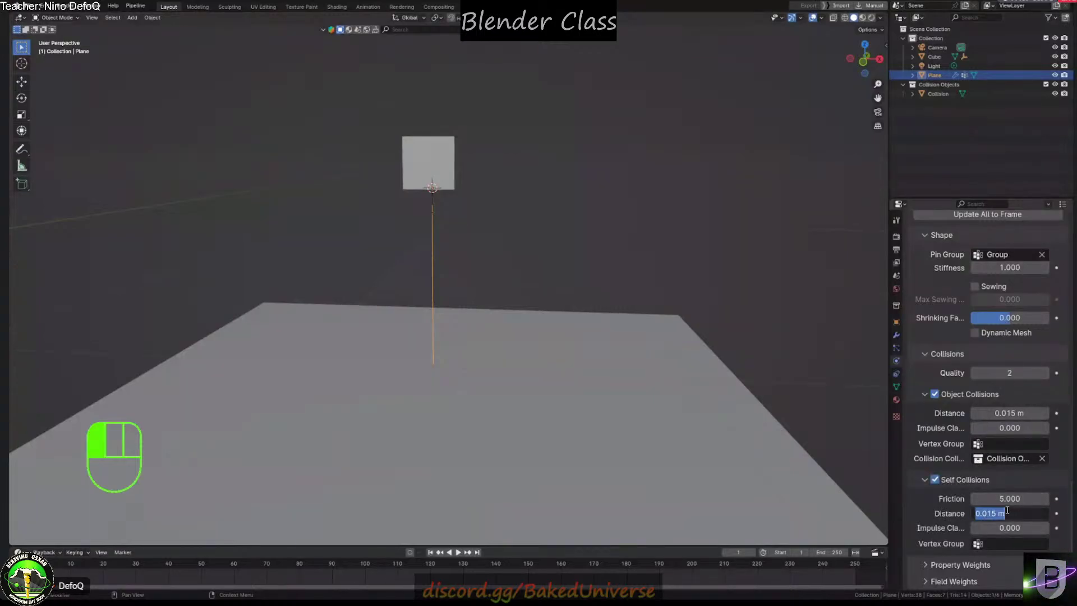
pyautogui.press('BackSpace')
pyautogui.write('1')
pyautogui.press('Return')
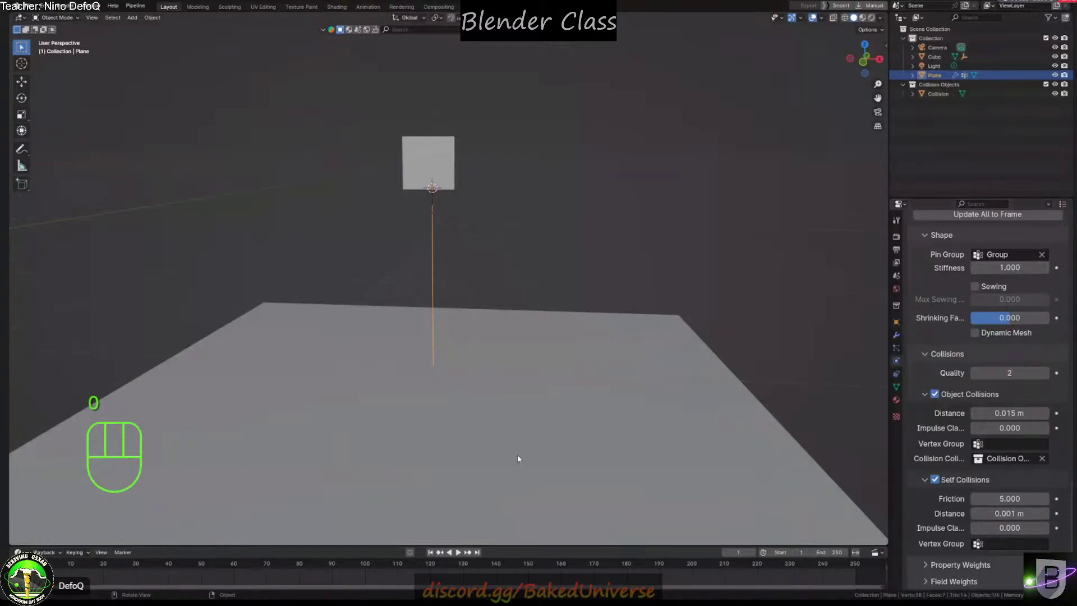
# Add Collision physics to the large floor plane
pyautogui.click(499, 363)
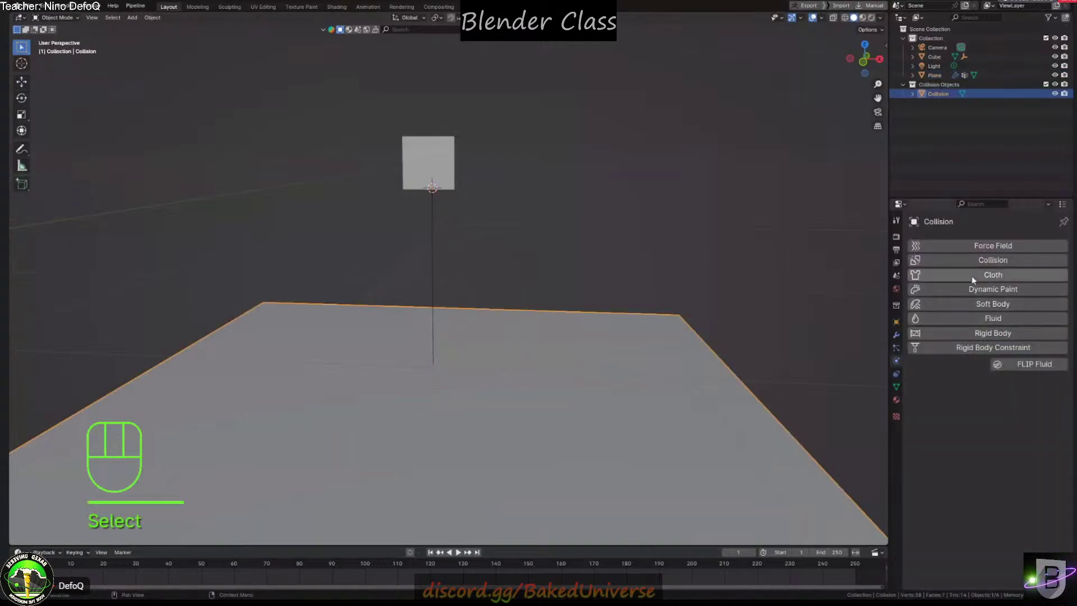
pyautogui.click(973, 260)
pyautogui.scroll(-3, 966, 400)
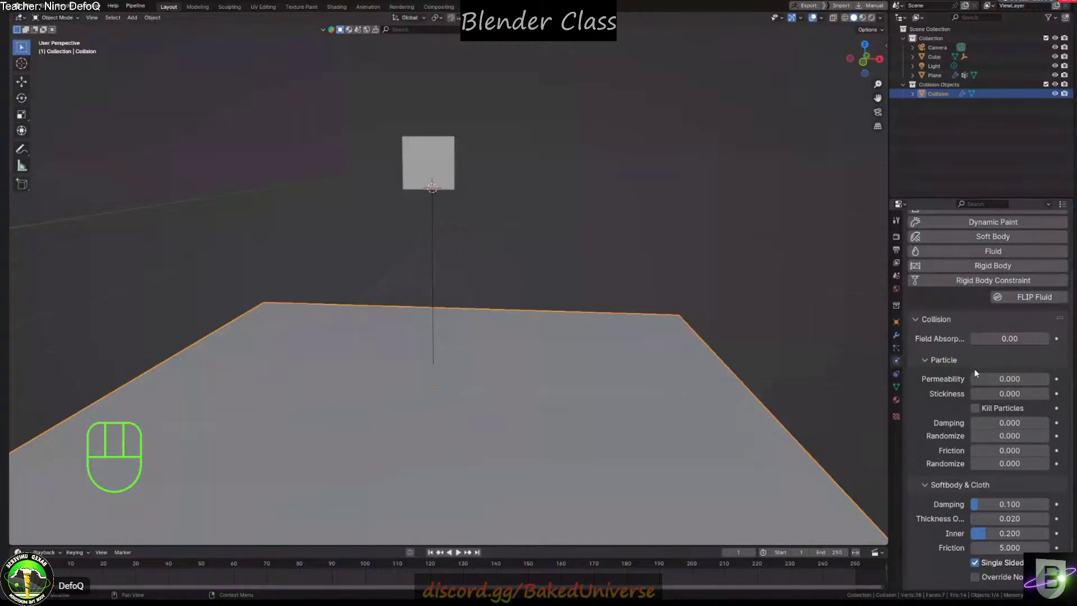
# Review the hanging line's cloth settings and the floor's collision settings
pyautogui.click(431, 257)
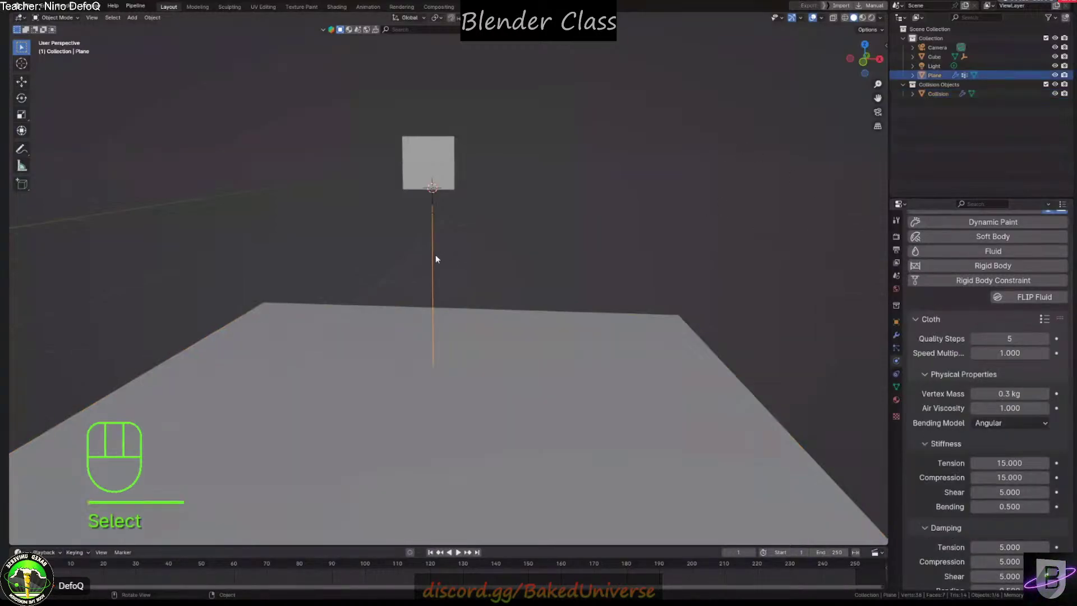
pyautogui.scroll(-5, 978, 443)
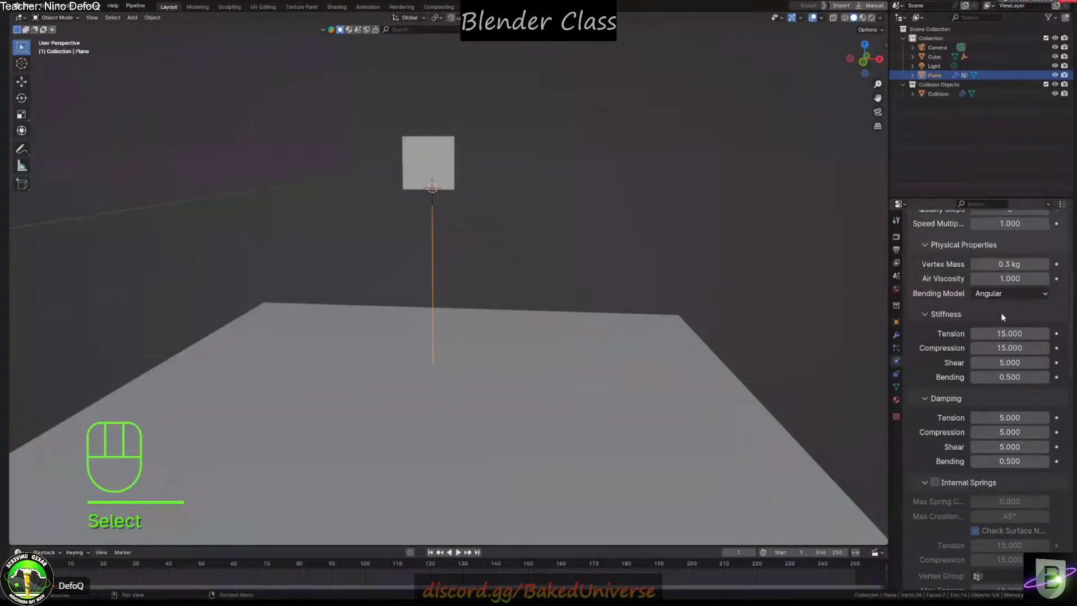
pyautogui.scroll(-9, 934, 379)
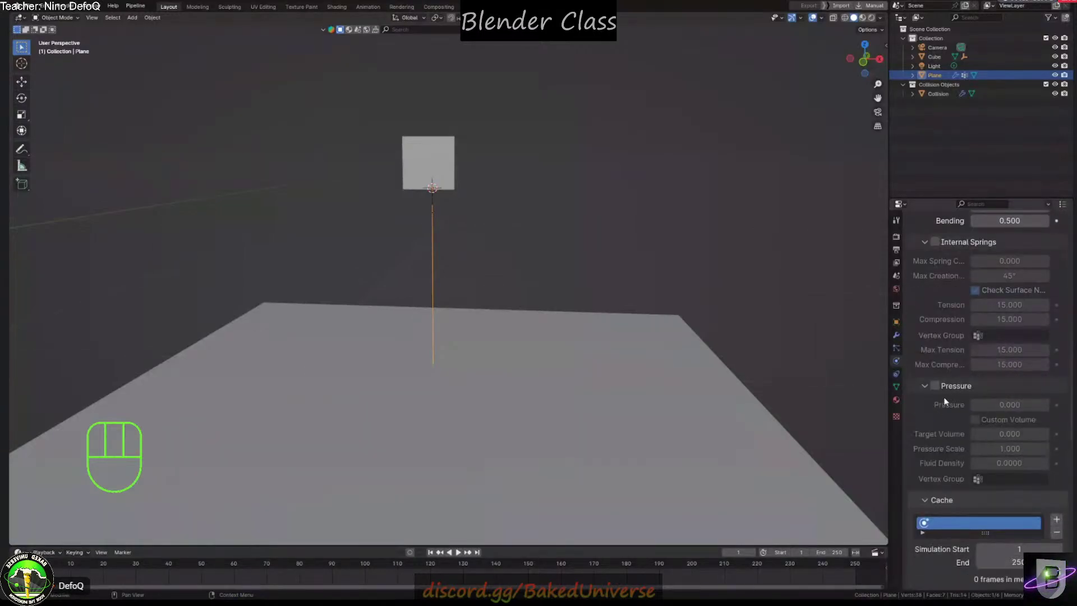
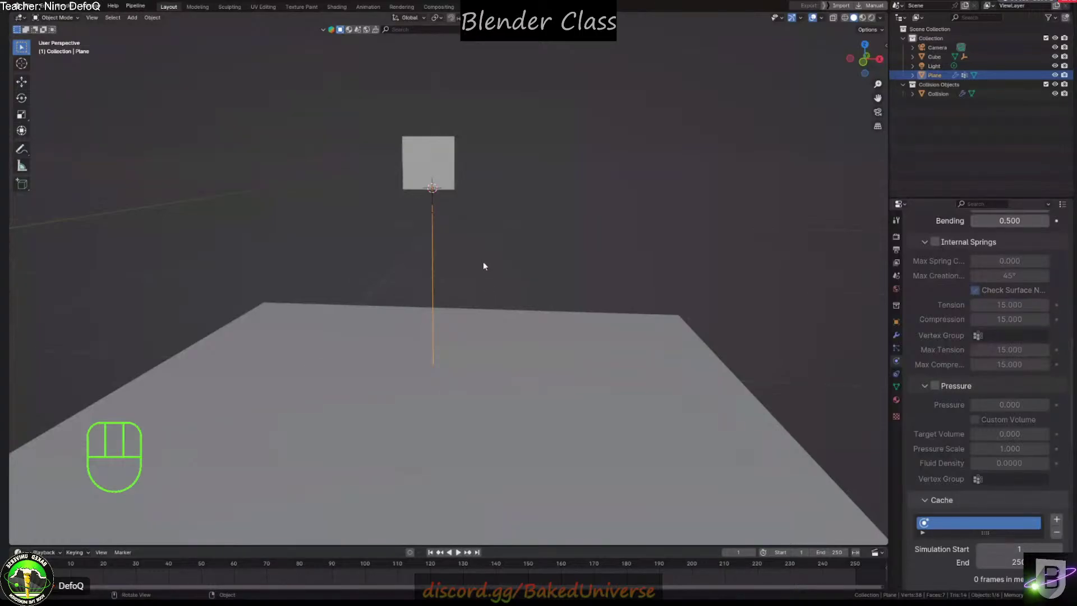
pyautogui.scroll(2, 449, 264)
pyautogui.click(485, 360)
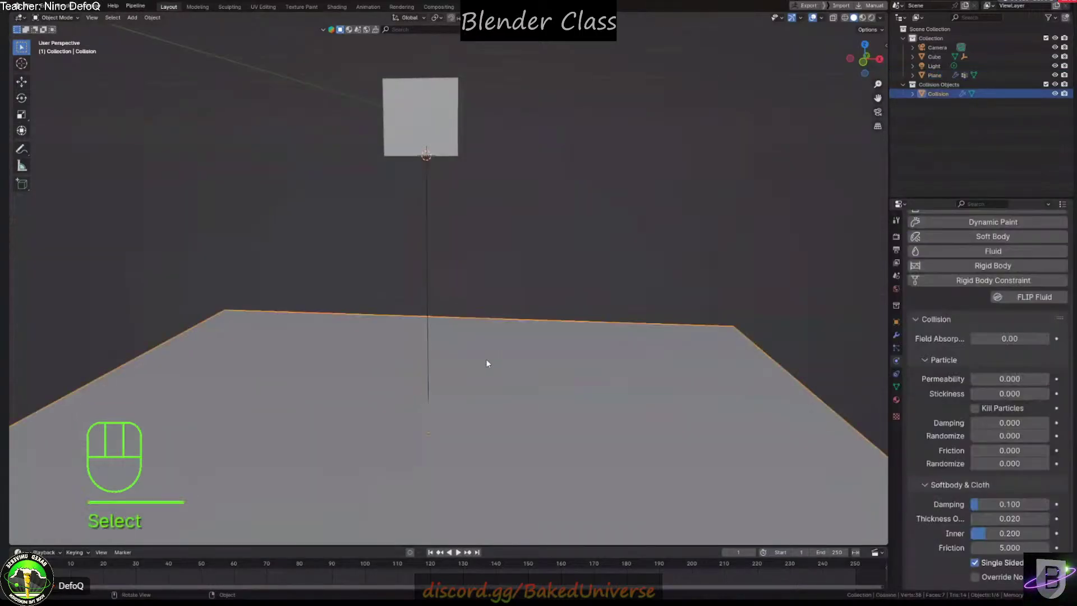
pyautogui.scroll(-1, 979, 387)
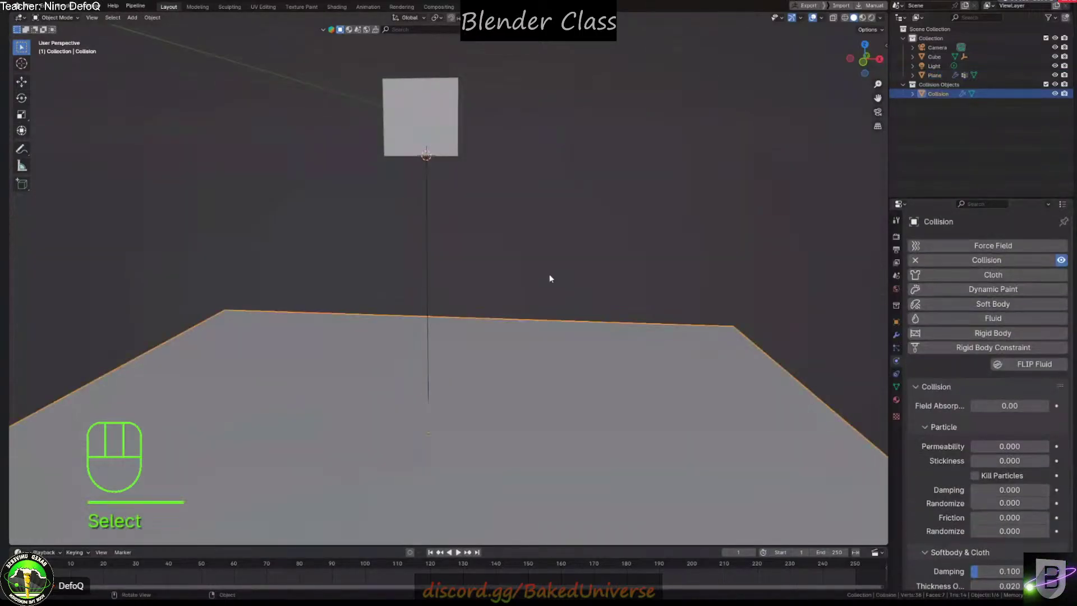
# Play the simulation while moving the cube toward the floor to test the line's collision, cancel the move and stop playback
pyautogui.press('space')
pyautogui.click(454, 132)
pyautogui.press('g')
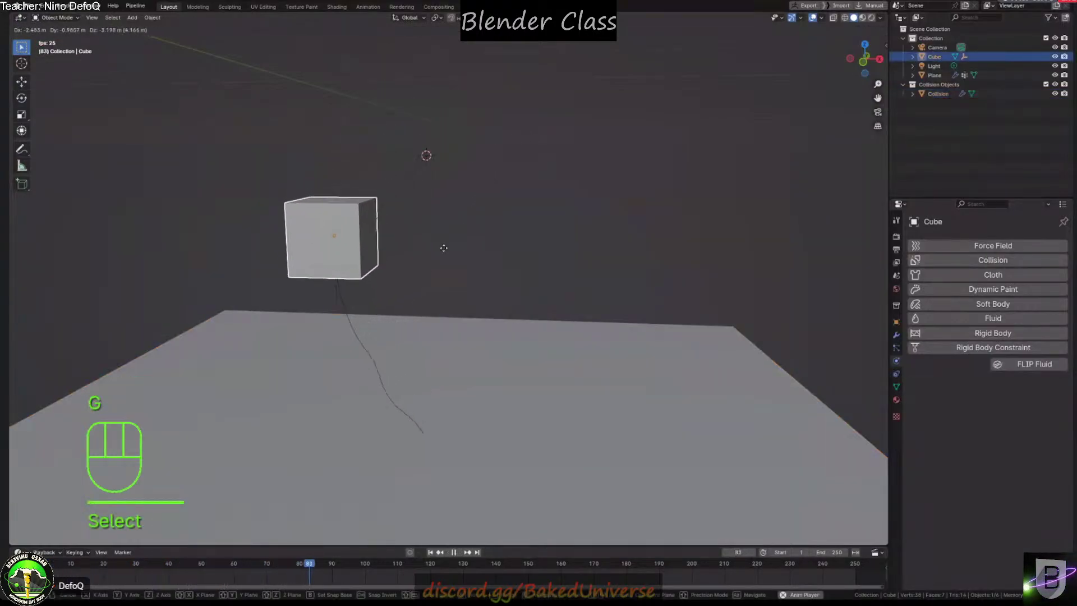
pyautogui.rightClick(492, 378)
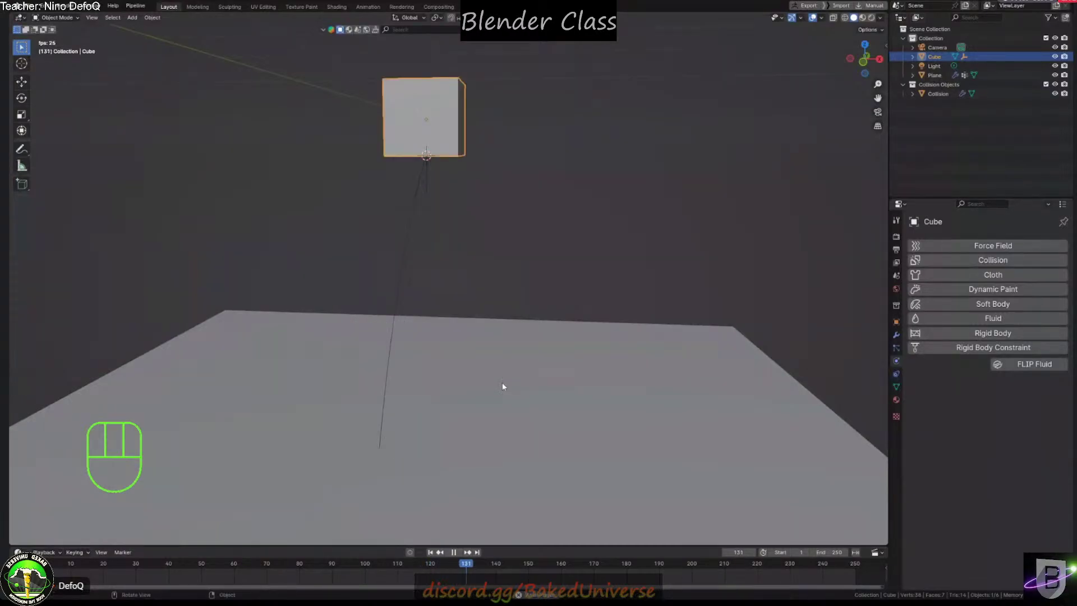
pyautogui.press('space')
# Examine the floor's Particle and Softbody & Cloth collision settings
pyautogui.click(541, 380)
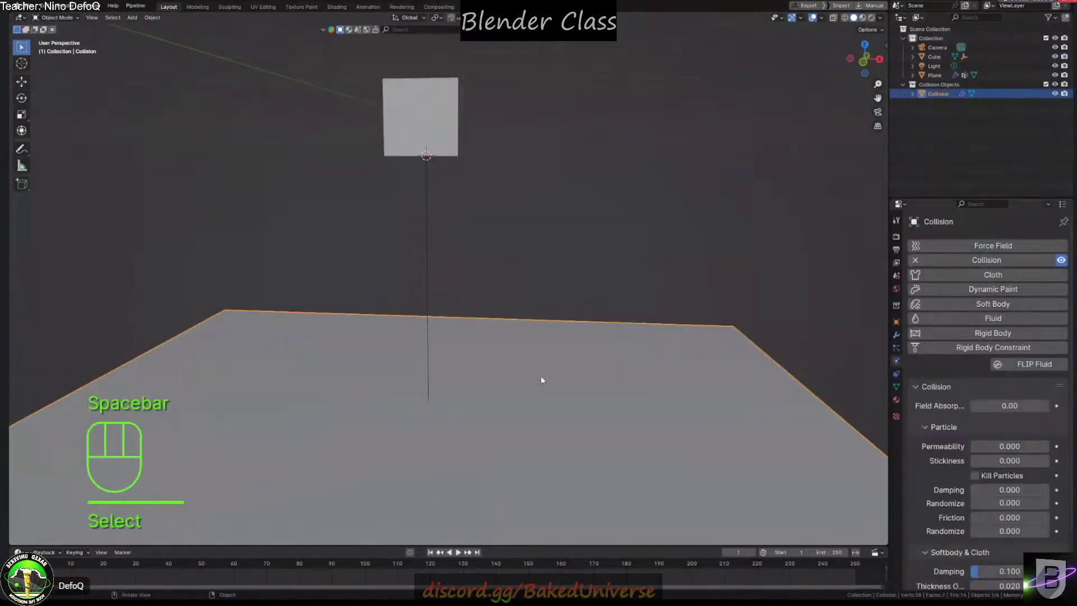
pyautogui.scroll(-3, 980, 303)
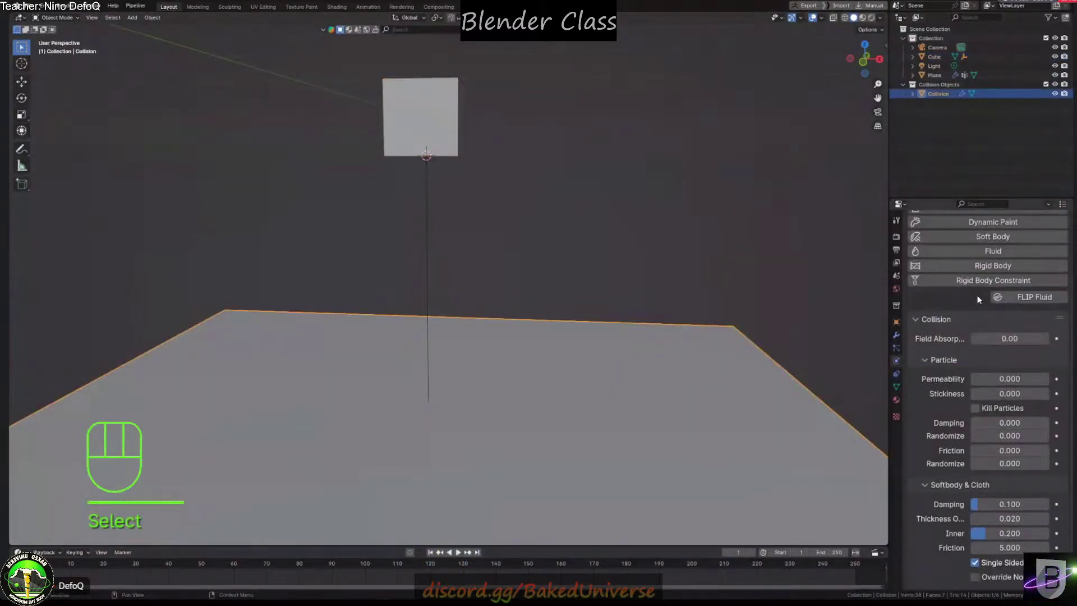
pyautogui.scroll(3, 977, 385)
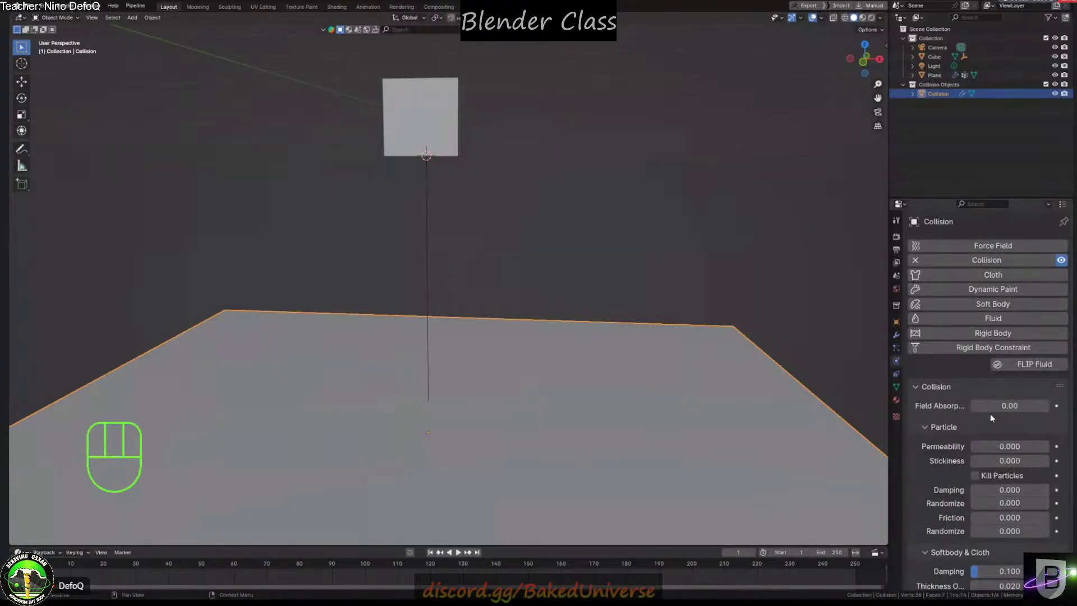
pyautogui.scroll(-3, 991, 413)
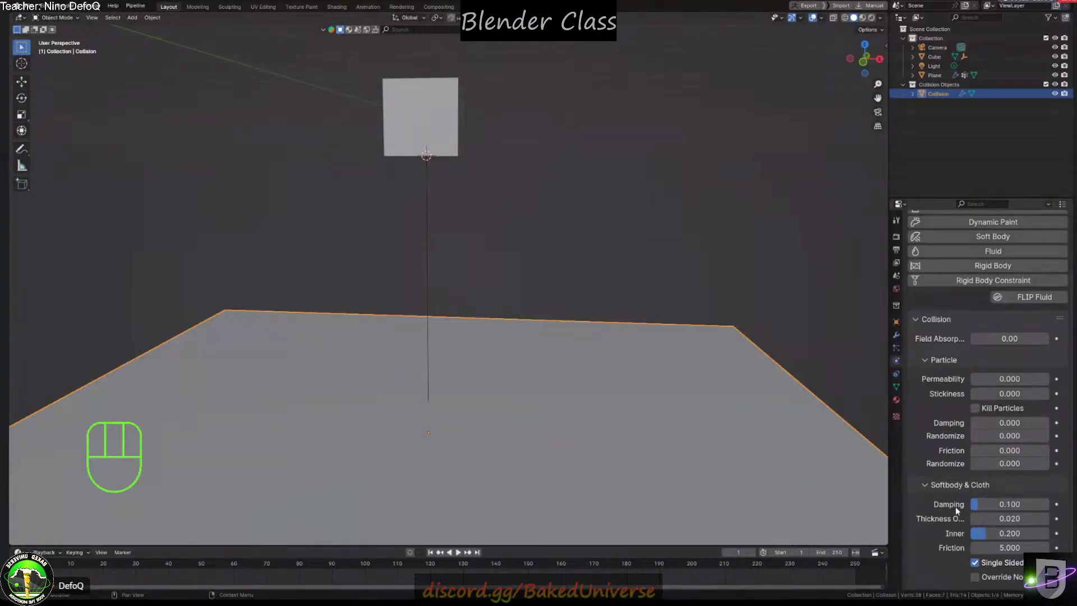
# Set the hanging cloth plane's collision quality to 5 in its cloth physics settings
pyautogui.click(422, 234)
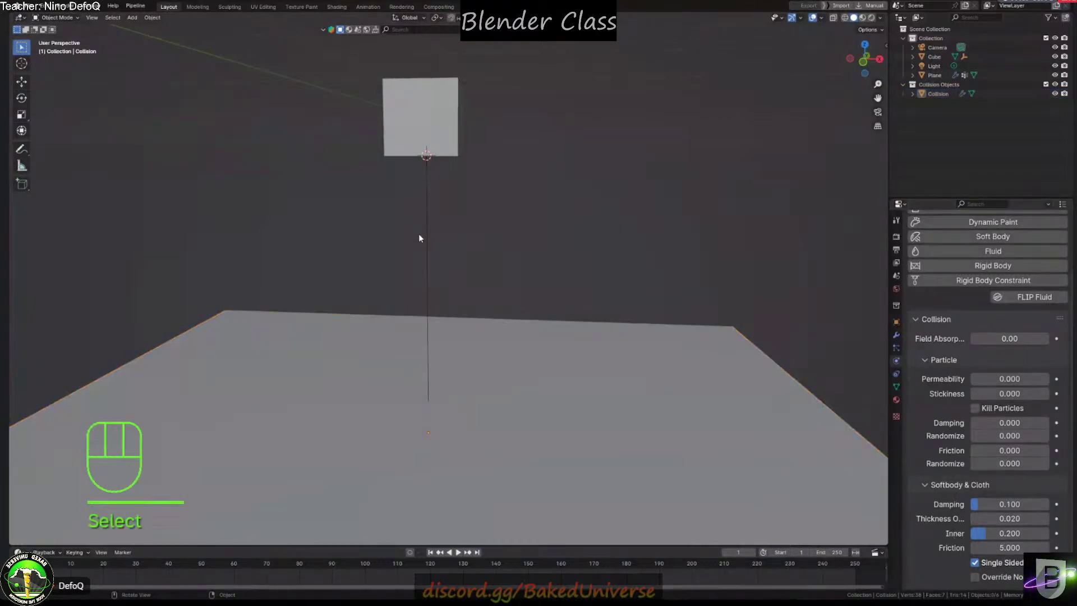
pyautogui.scroll(-20, 985, 427)
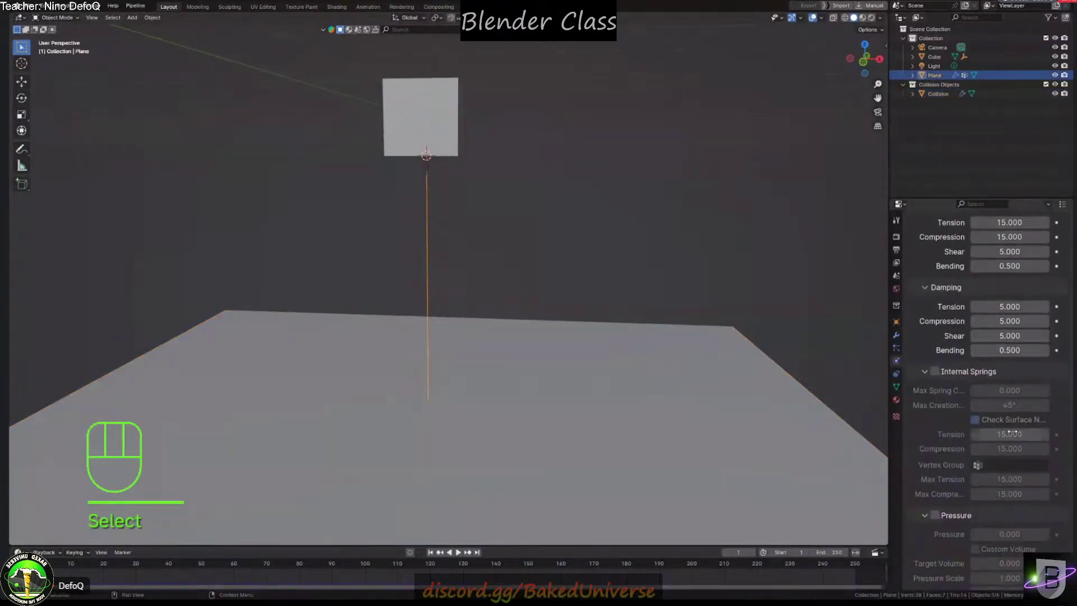
pyautogui.scroll(-15, 985, 426)
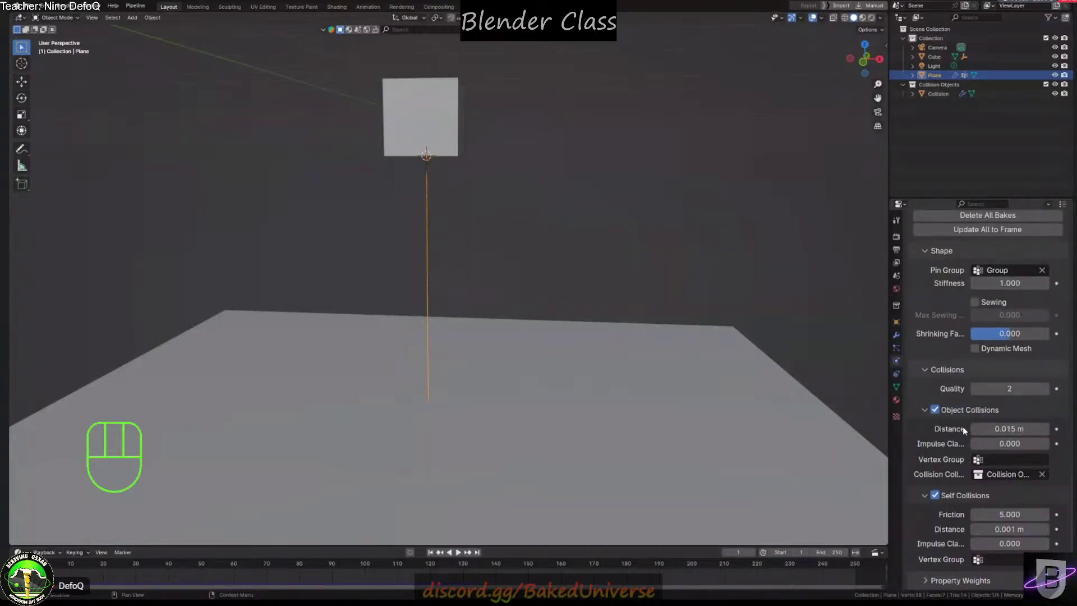
pyautogui.scroll(-1, 963, 426)
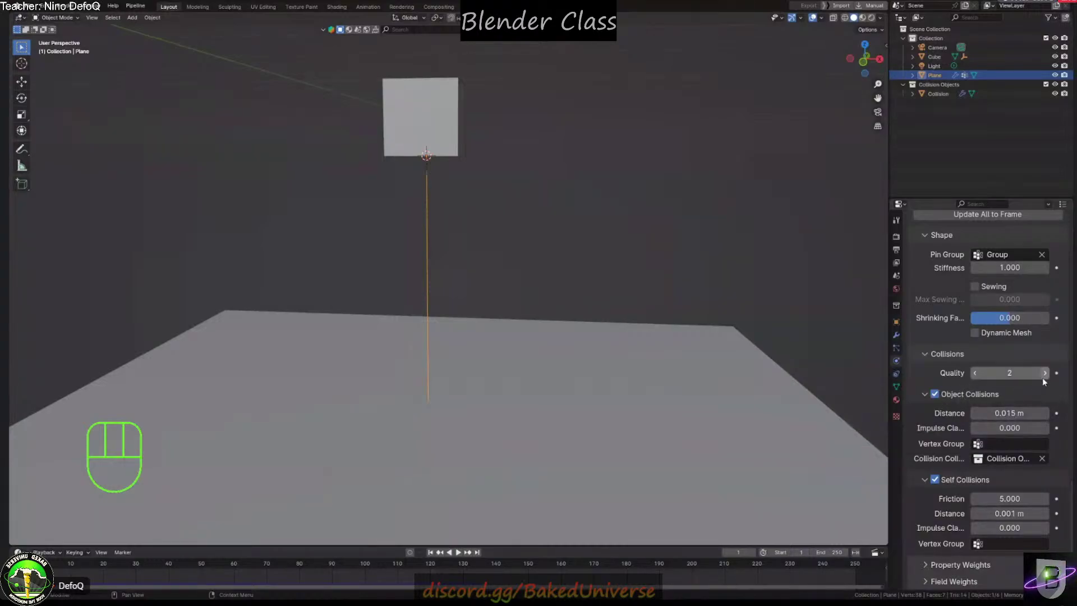
pyautogui.moveTo(1042, 378); pyautogui.dragTo(1032, 408)
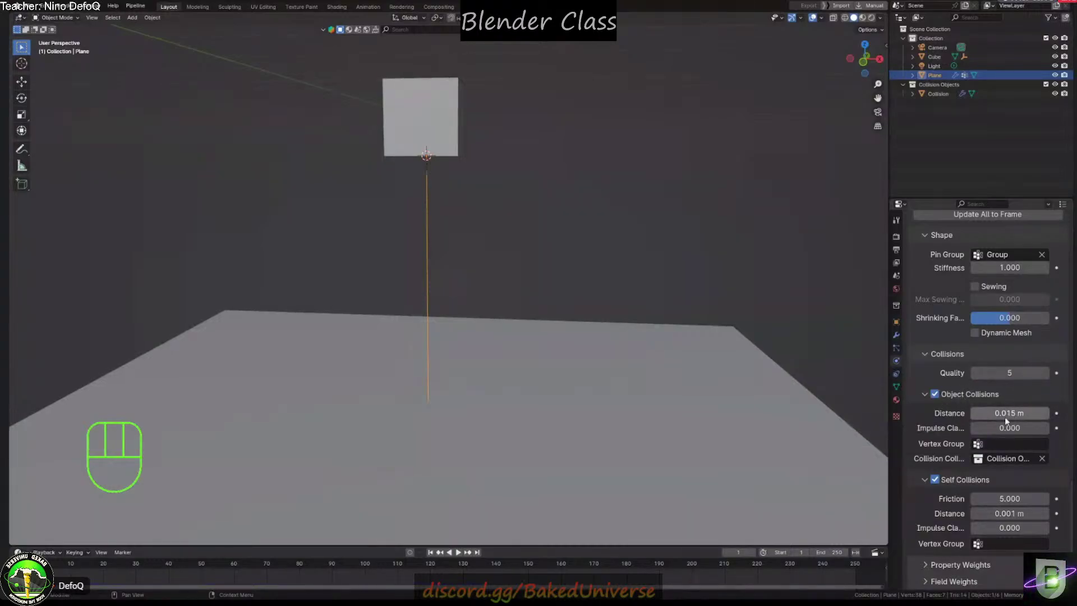
# Turn off Single Sided in the Softbody & Cloth collision settings of the floor plane
pyautogui.moveTo(564, 390); pyautogui.dragTo(570, 356, button='middle')
pyautogui.click(524, 355)
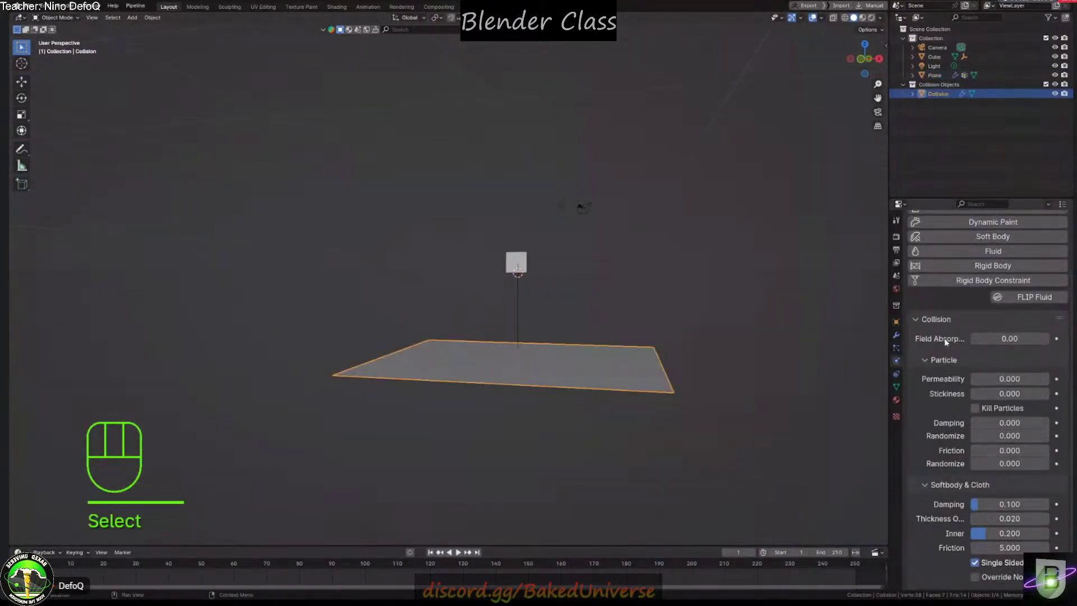
pyautogui.scroll(3, 937, 353)
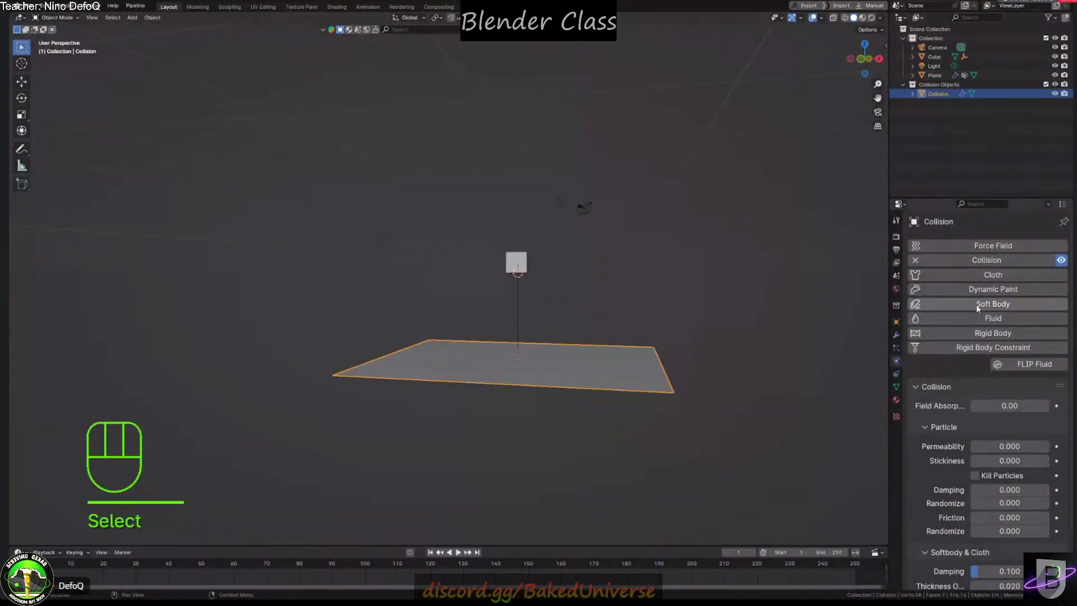
pyautogui.click(912, 387)
pyautogui.click(912, 387)
pyautogui.scroll(-3, 917, 399)
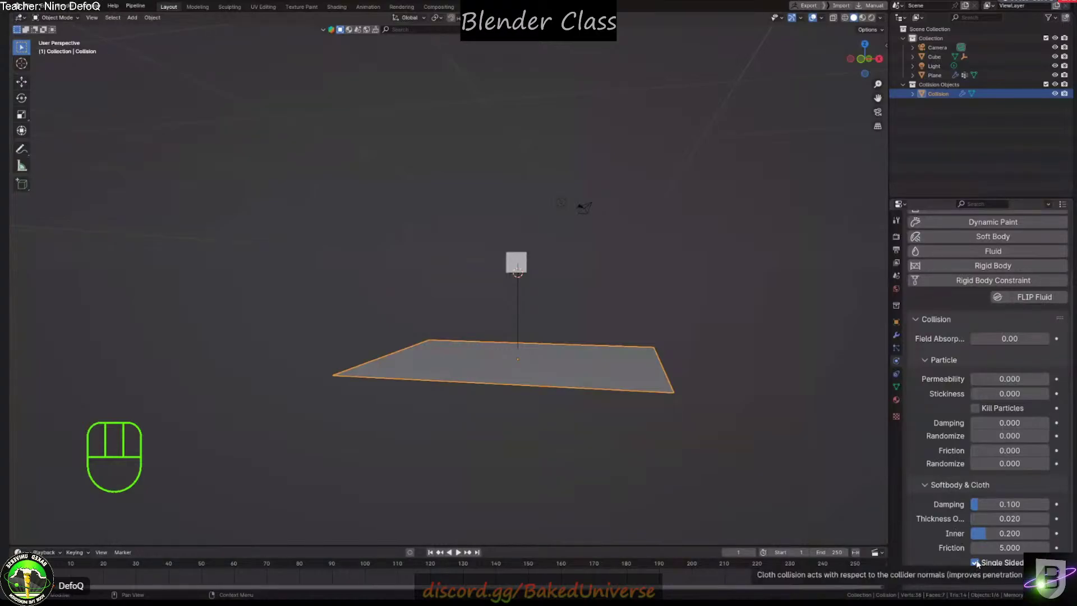
# Play the simulation and move the cube down toward the floor and sideways to test the cloth's collision
pyautogui.press('space')
pyautogui.click(514, 268)
pyautogui.press('g')
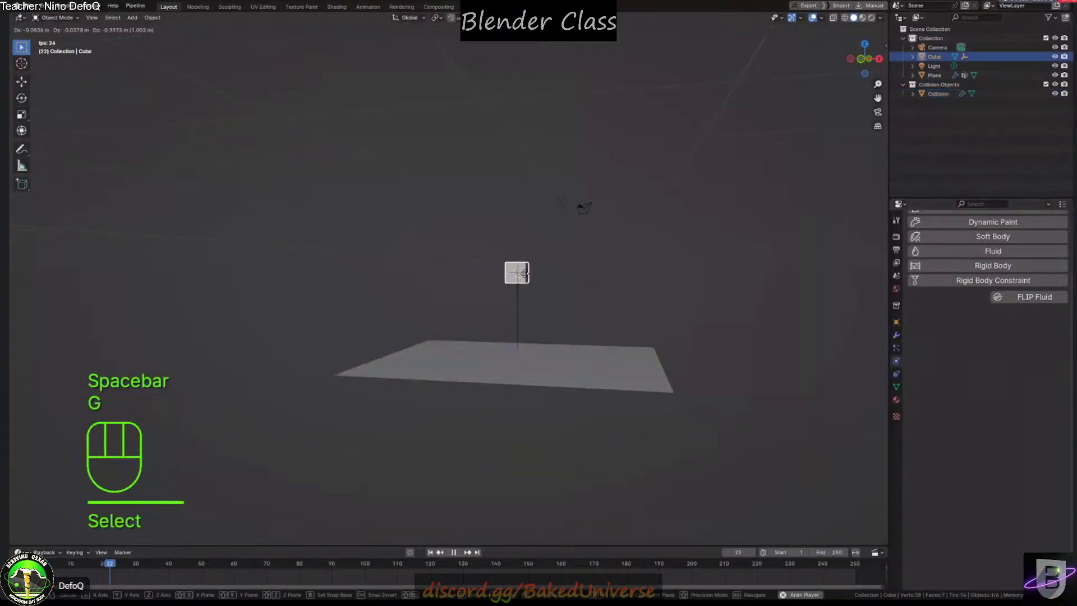
pyautogui.click(474, 336)
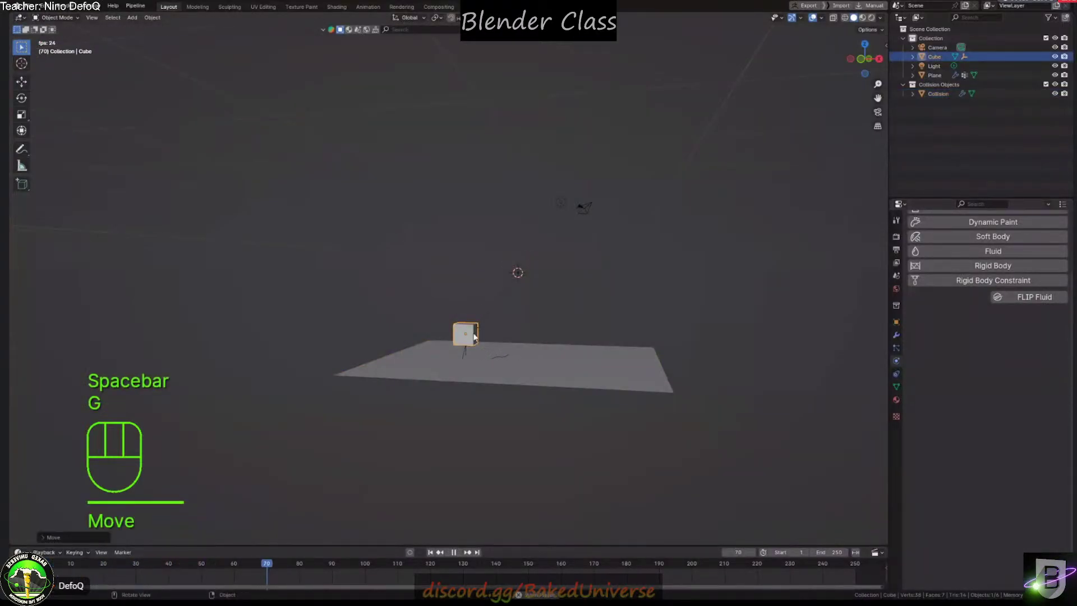
pyautogui.press('g')
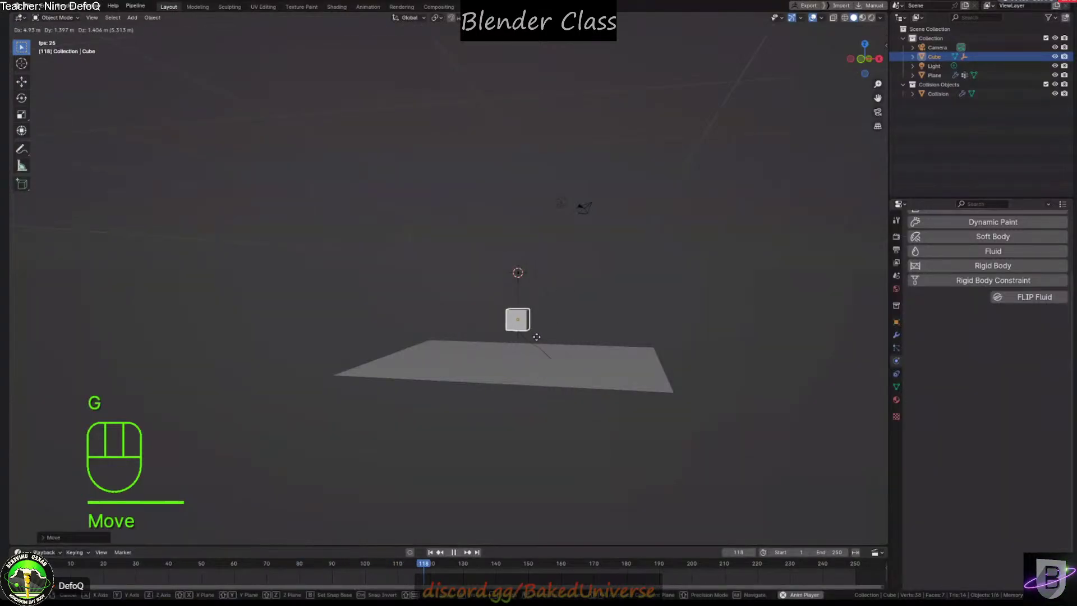
pyautogui.press('space')
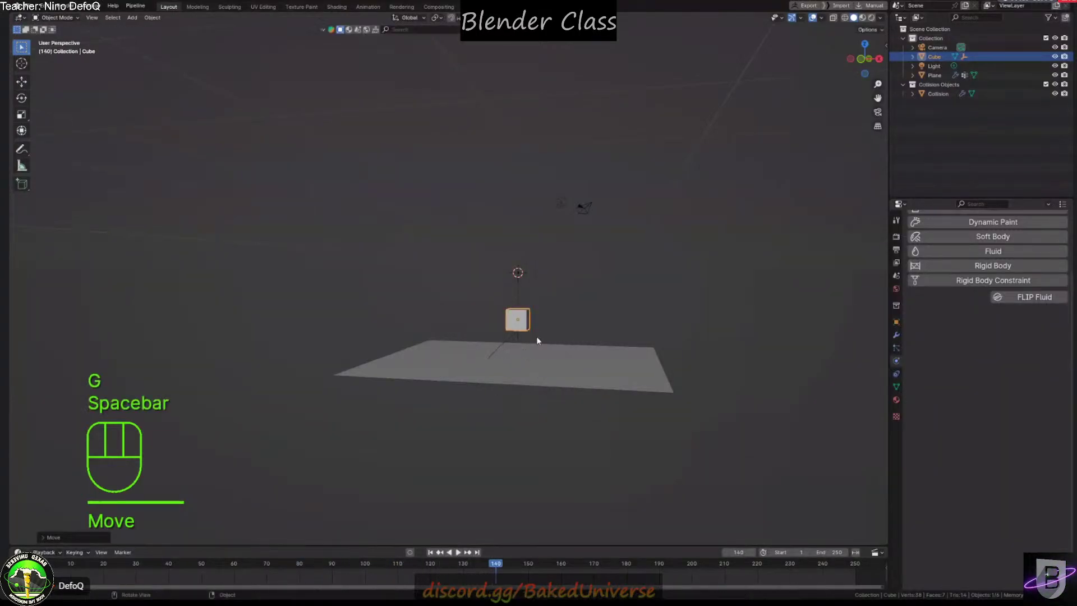
# Return to the first frame and undo the cube moves made during the test
pyautogui.click(430, 552)
pyautogui.click(583, 382)
pyautogui.scroll(3, 583, 382)
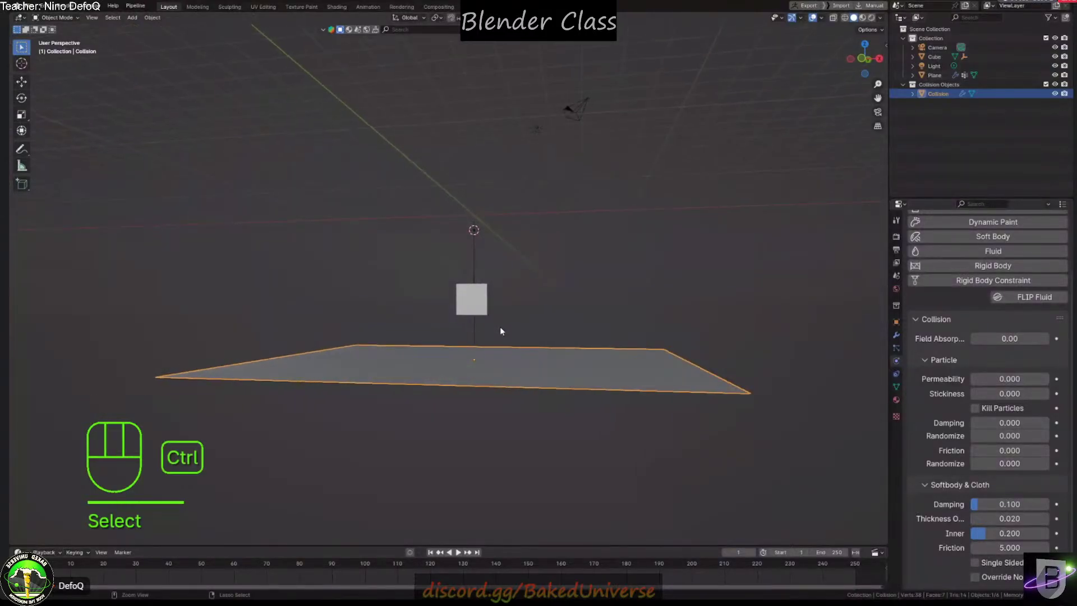
pyautogui.hotkey('ctrl', 'z')
pyautogui.hotkey('ctrl', 'z')
pyautogui.hotkey('ctrl', 'z')
pyautogui.hotkey('ctrl', 'z')
pyautogui.hotkey('ctrl', 'z')
# Delete all bakes from the hanging cloth plane's simulation cache
pyautogui.click(482, 253)
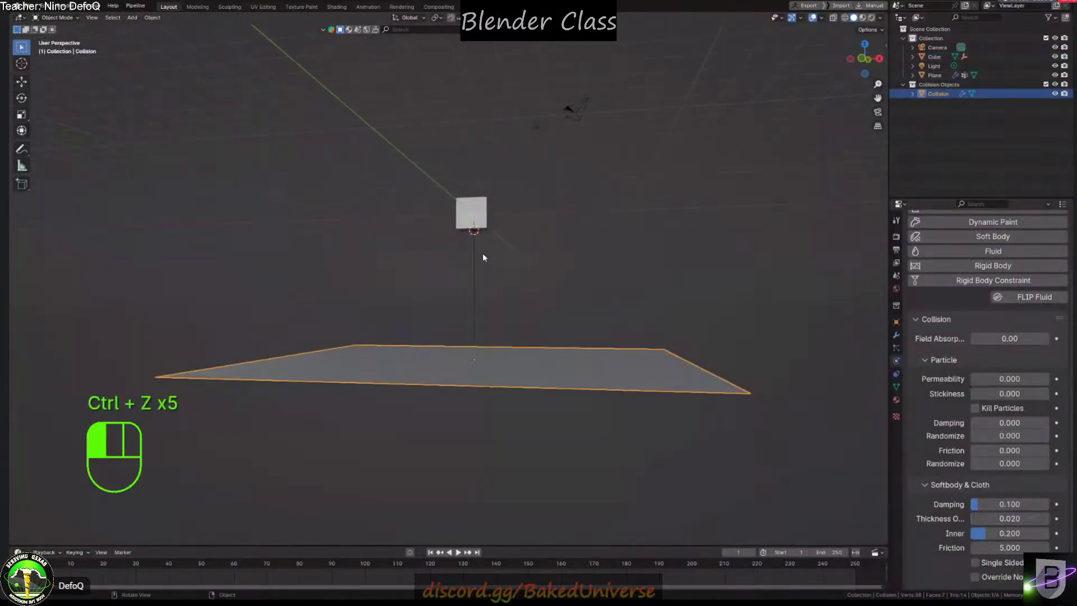
pyautogui.scroll(-5, 1004, 415)
pyautogui.scroll(-15, 998, 402)
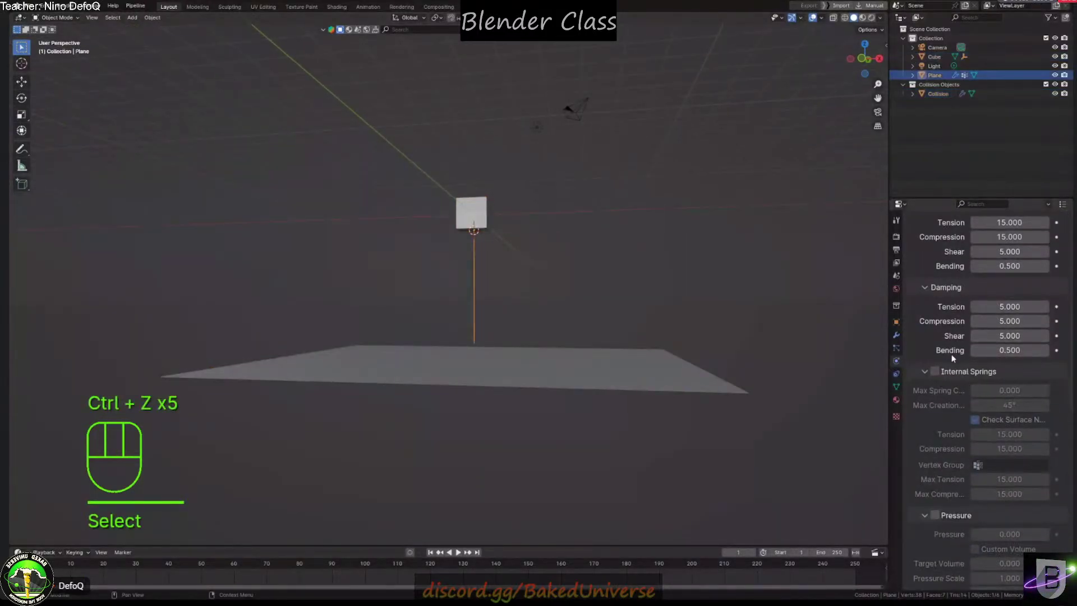
pyautogui.scroll(-1, 965, 415)
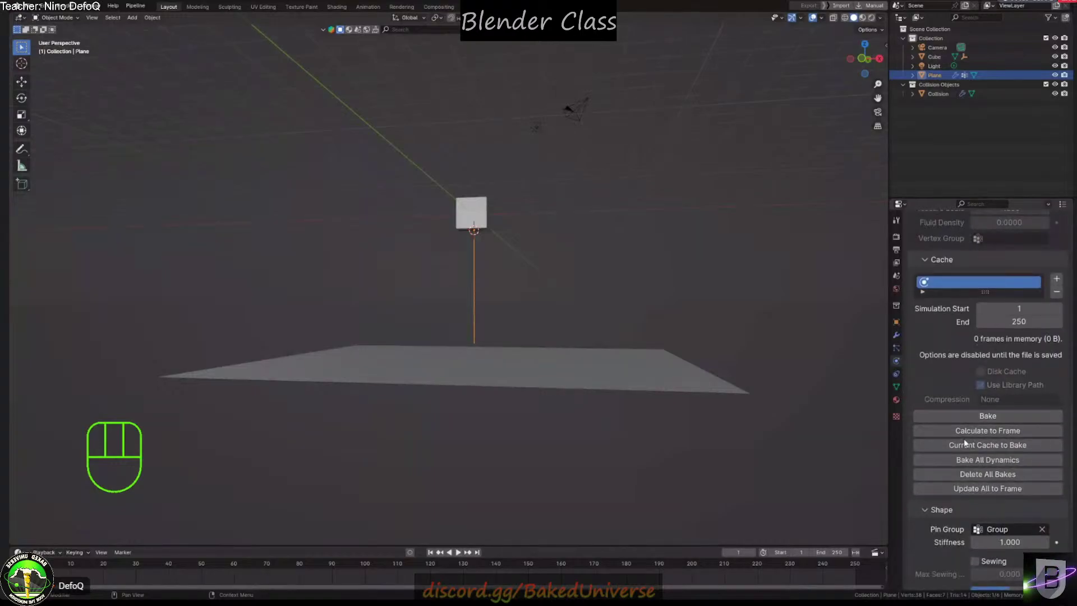
pyautogui.click(987, 474)
# Remove the Collision physics from the floor plane
pyautogui.click(536, 380)
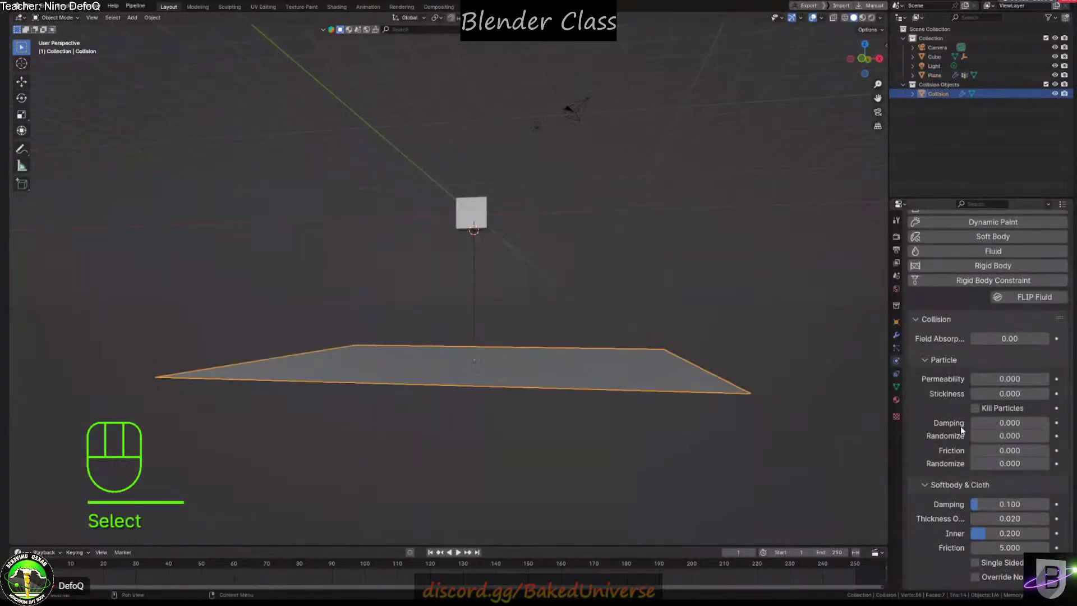
pyautogui.scroll(3, 954, 398)
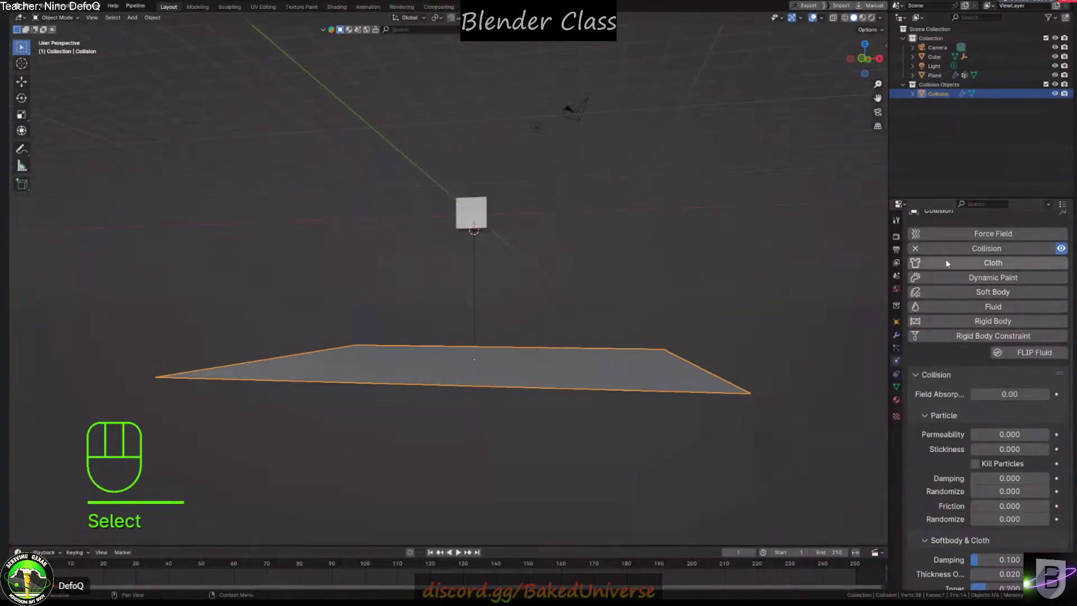
pyautogui.click(916, 248)
pyautogui.click(971, 261)
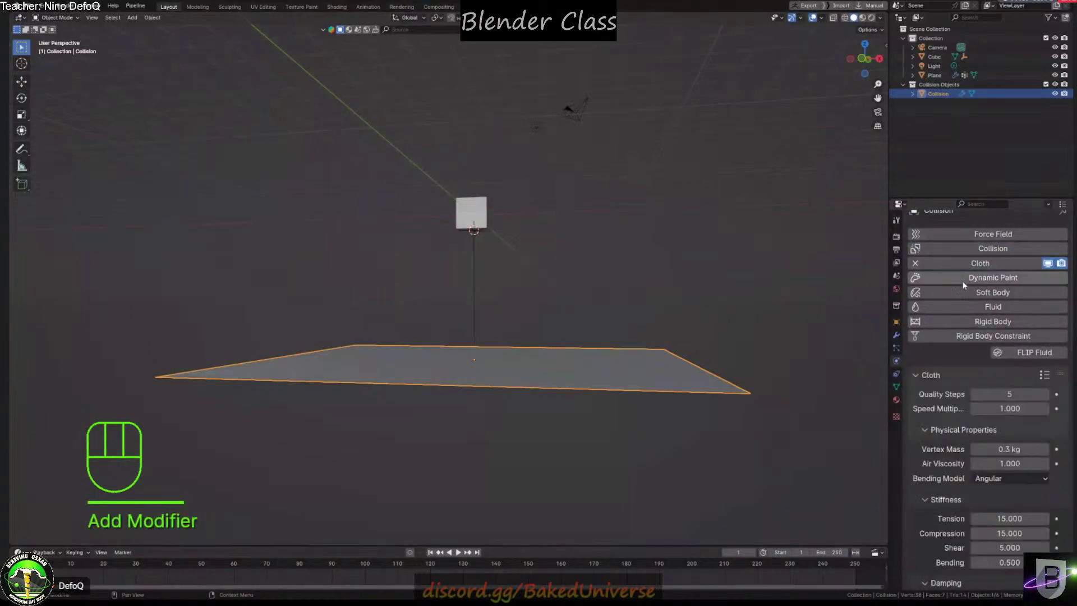
pyautogui.click(929, 384)
pyautogui.click(916, 274)
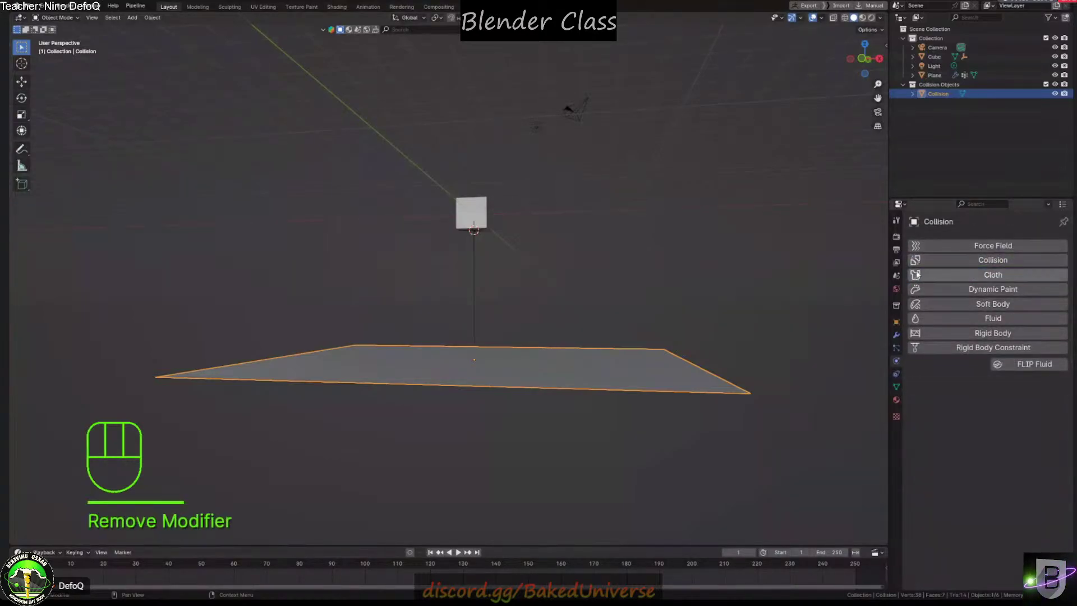
# Extrude the entire floor mesh upward into a thin slab and add Collision physics to it
pyautogui.press('Tab')
pyautogui.press('a')
pyautogui.press('e')
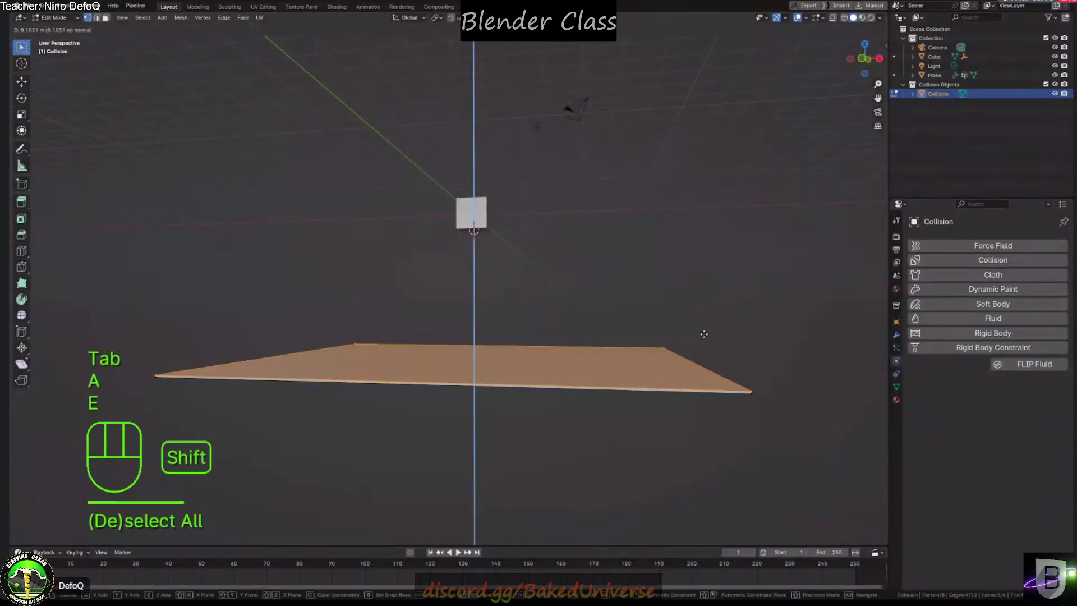
pyautogui.keyDown('shift'); pyautogui.click(705, 309); pyautogui.keyUp('shift')
pyautogui.press('Tab')
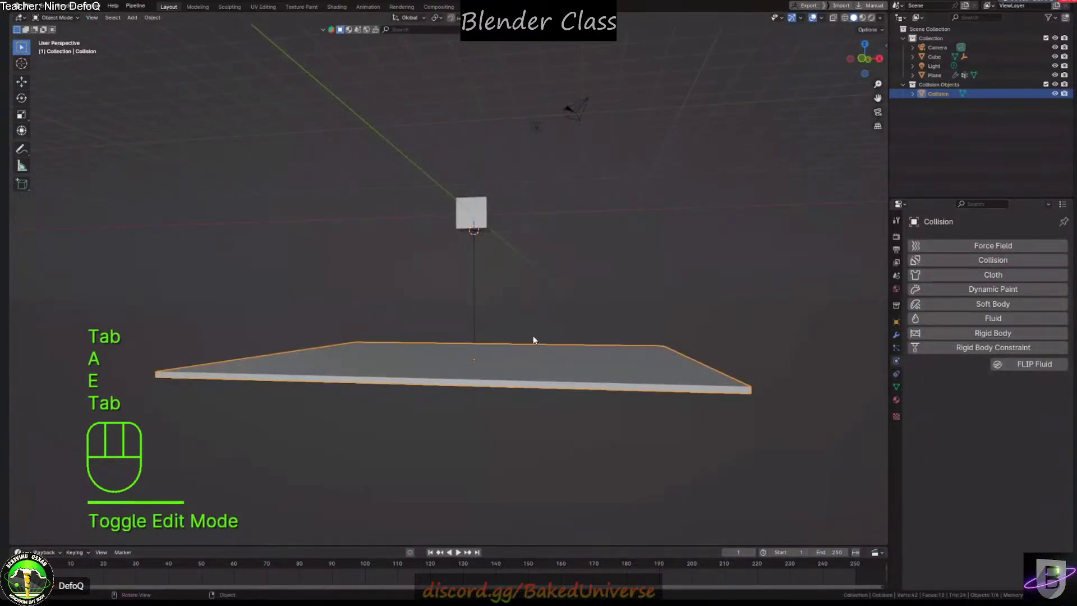
pyautogui.click(1015, 261)
pyautogui.scroll(-3, 973, 434)
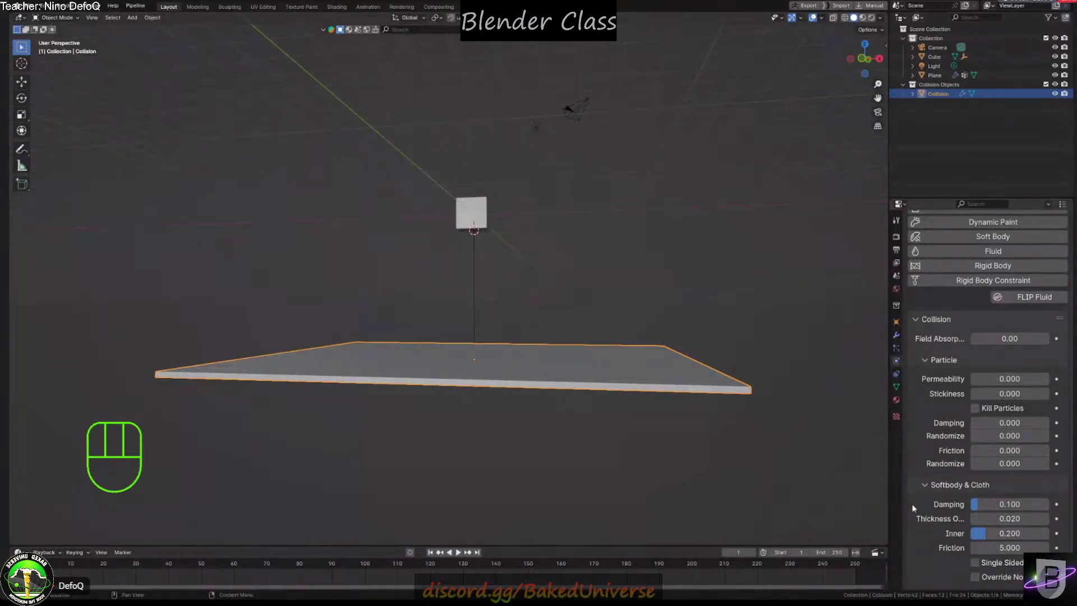
# Move the cube toward the slab during playback to test the cloth collision, stop playback, and undo the move
pyautogui.press('space')
pyautogui.click(471, 215)
pyautogui.press('g')
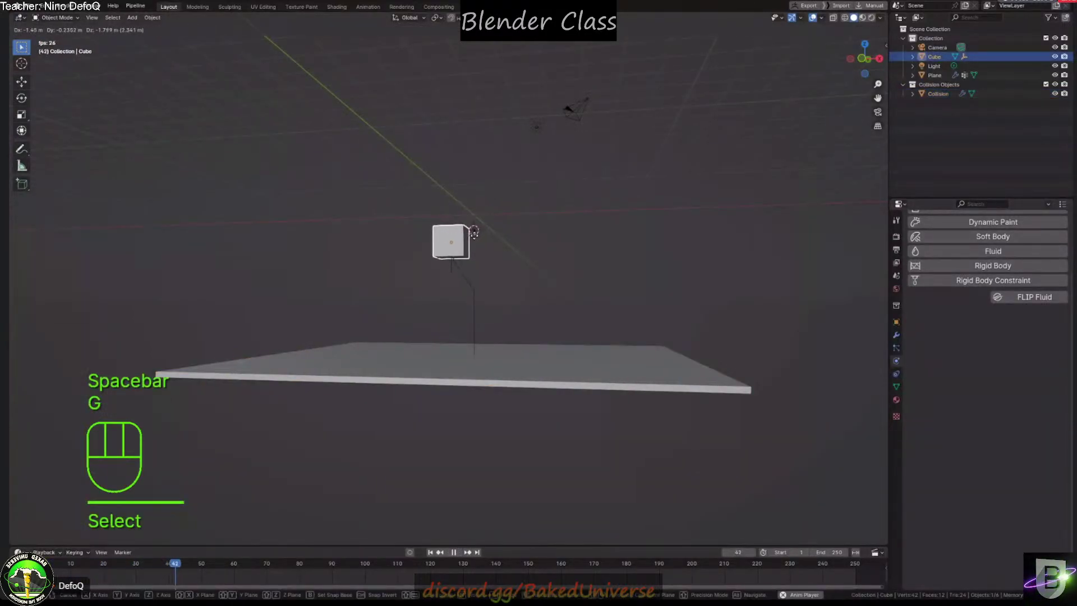
pyautogui.press('space')
pyautogui.moveTo(443, 274); pyautogui.dragTo(473, 352, button='middle')
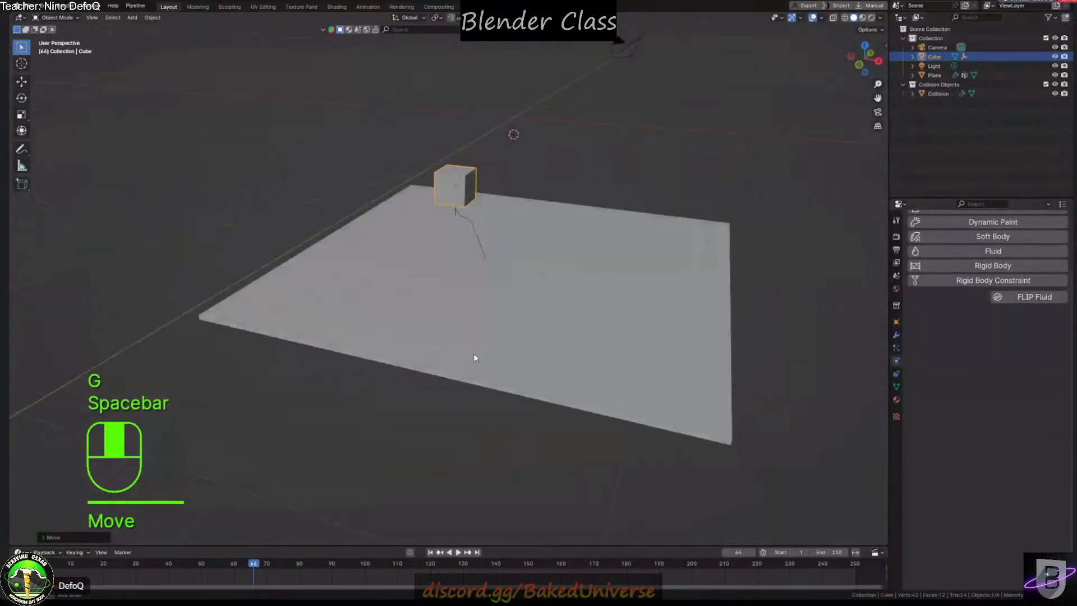
pyautogui.hotkey('ctrl', 'z')
# Enable Single Sided in the floor slab's Softbody & Cloth collision settings
pyautogui.scroll(3, 503, 281)
pyautogui.click(531, 185)
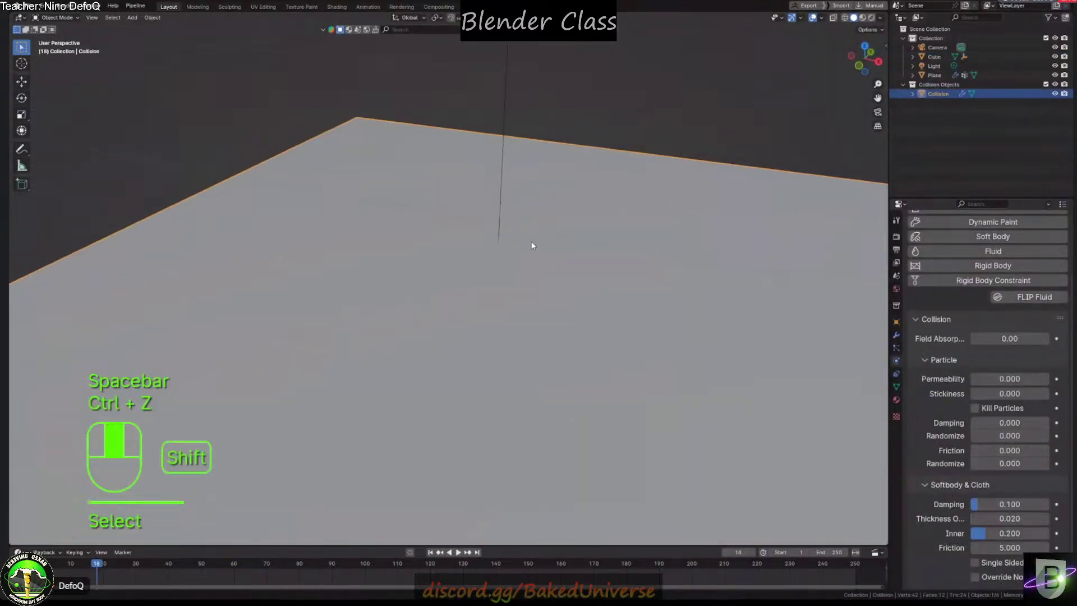
pyautogui.scroll(-1, 755, 380)
pyautogui.moveTo(756, 381); pyautogui.dragTo(629, 386)
pyautogui.click(527, 388)
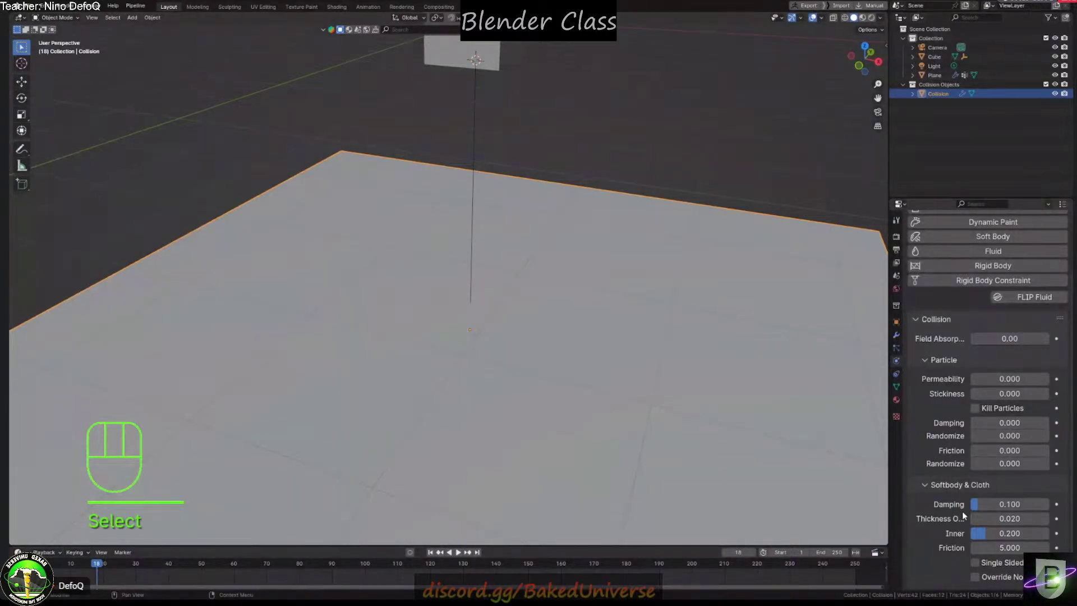
pyautogui.scroll(3, 981, 575)
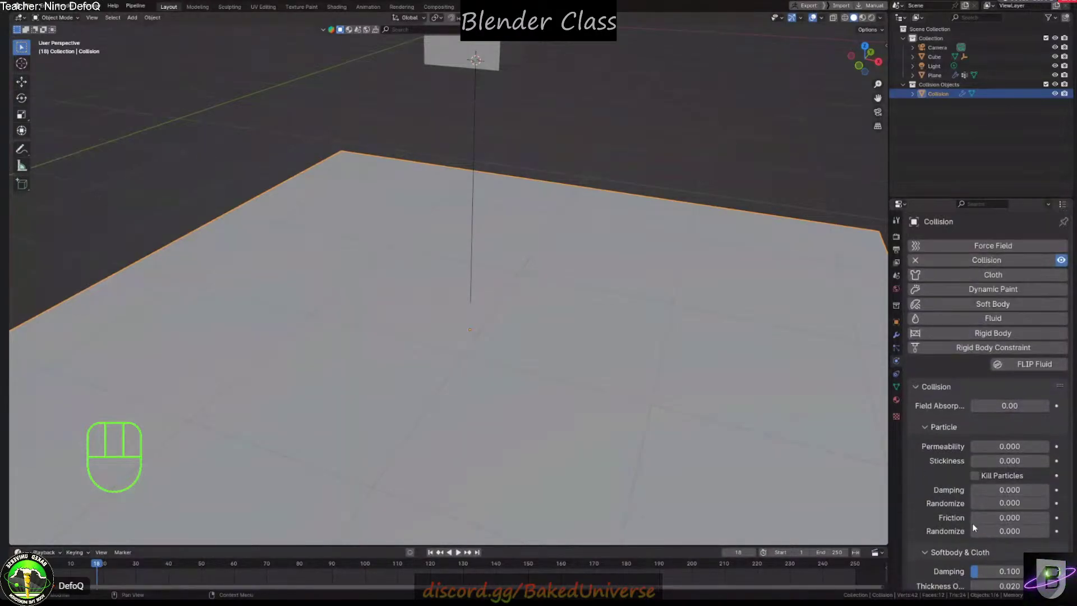
pyautogui.scroll(-3, 985, 561)
pyautogui.click(975, 562)
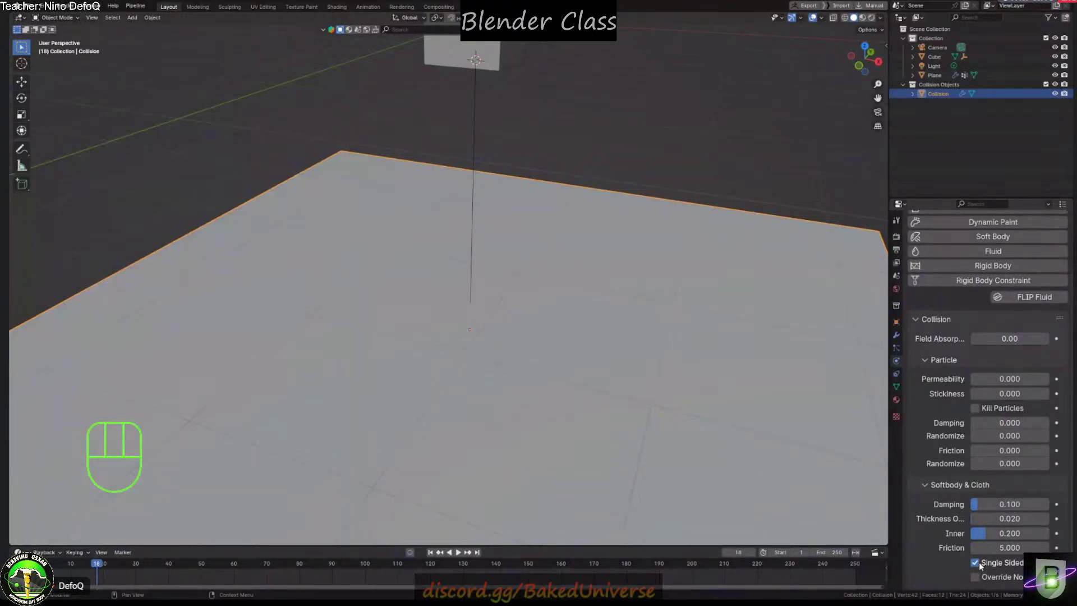
# Play the simulation briefly, return to the first frame, and turn off the slab's Single Sided option
pyautogui.press('space')
pyautogui.press('space')
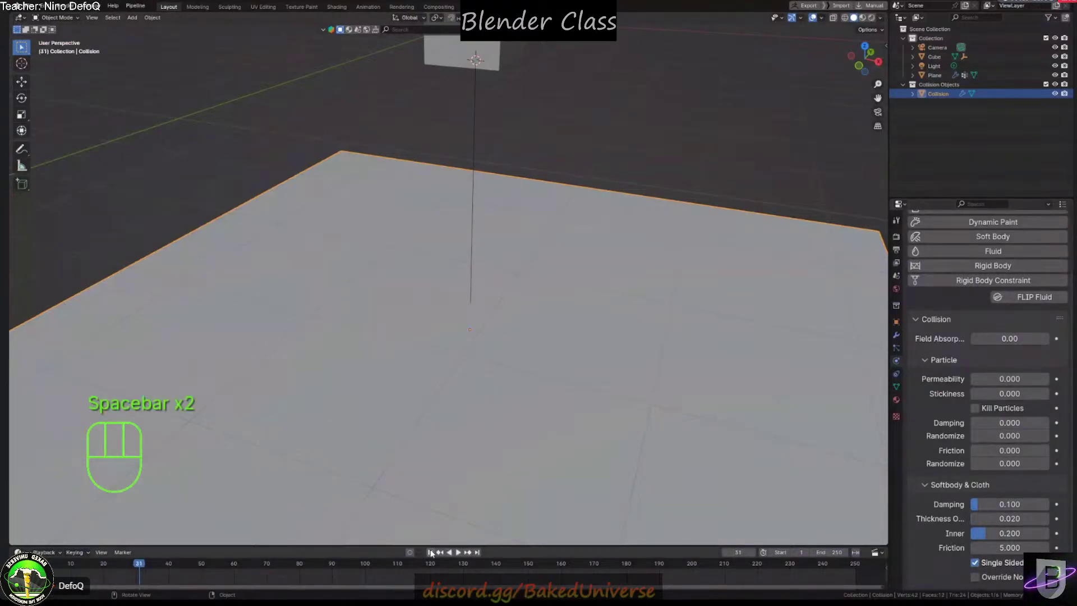
pyautogui.click(431, 553)
pyautogui.click(973, 563)
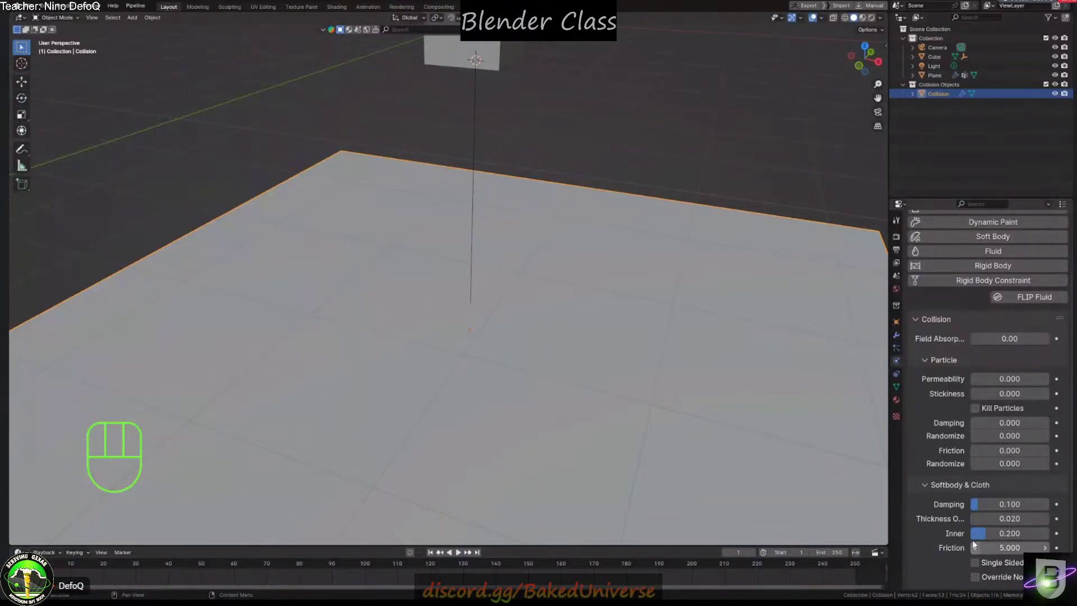
# Set the hanging cloth's Object Collisions distance to 0.001 m
pyautogui.click(473, 137)
pyautogui.click(931, 317)
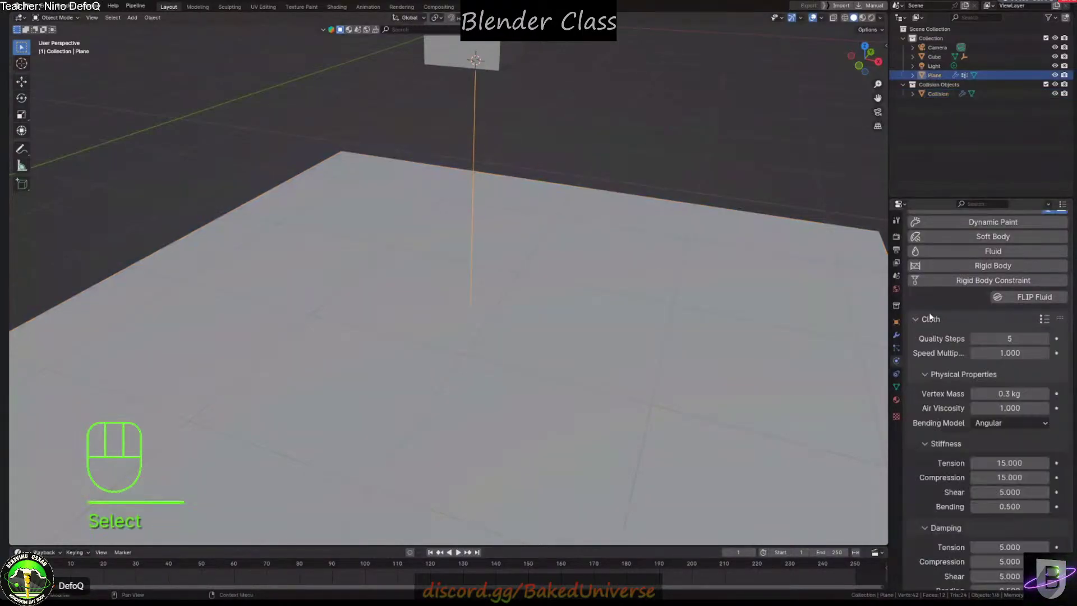
pyautogui.scroll(-5, 953, 393)
pyautogui.scroll(-4, 975, 326)
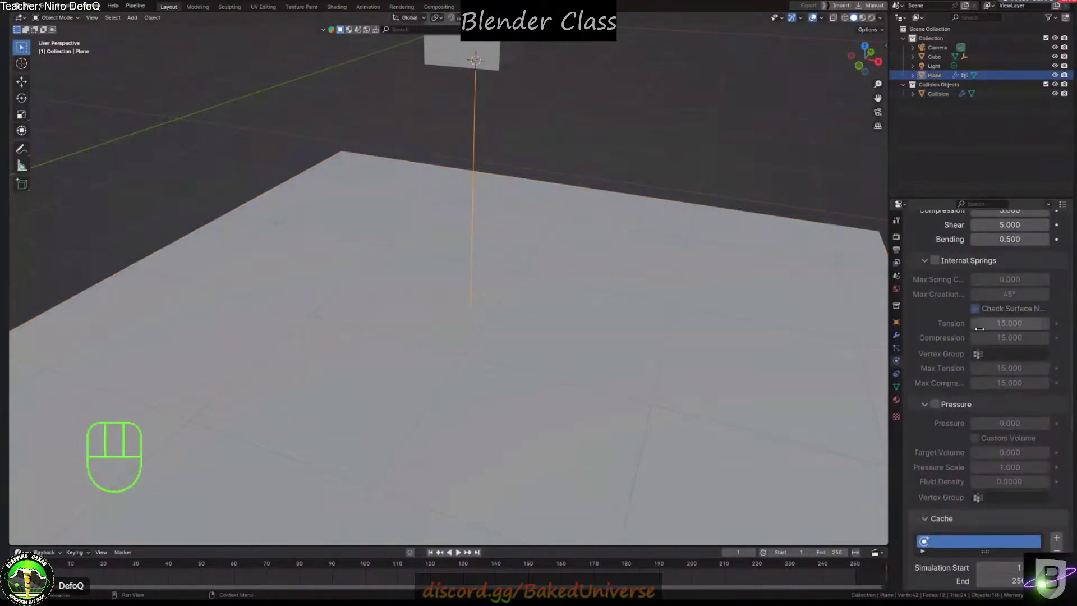
pyautogui.scroll(-10, 979, 329)
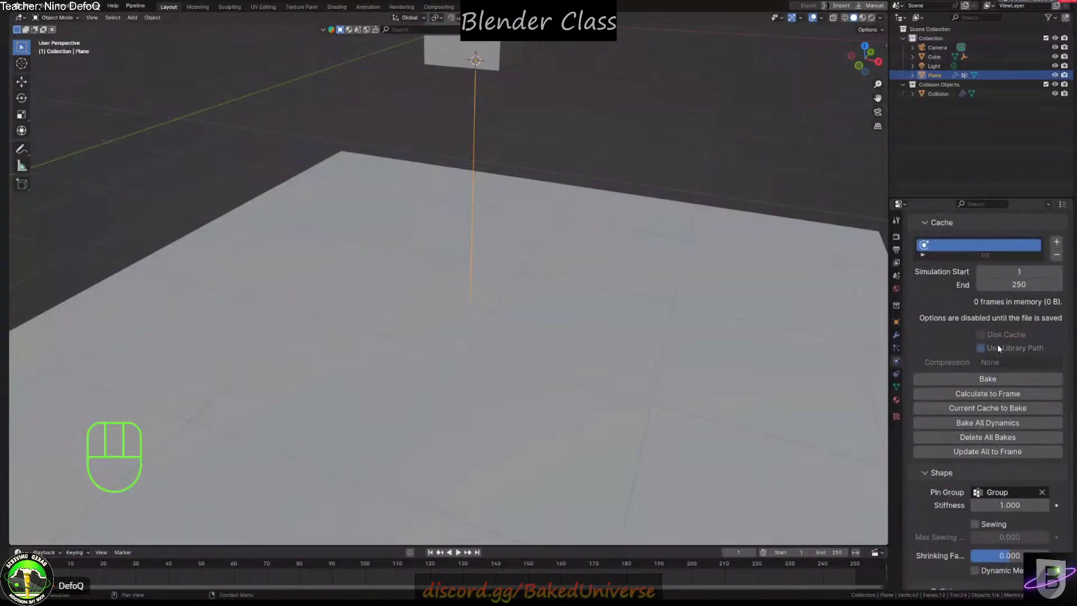
pyautogui.scroll(-10, 998, 348)
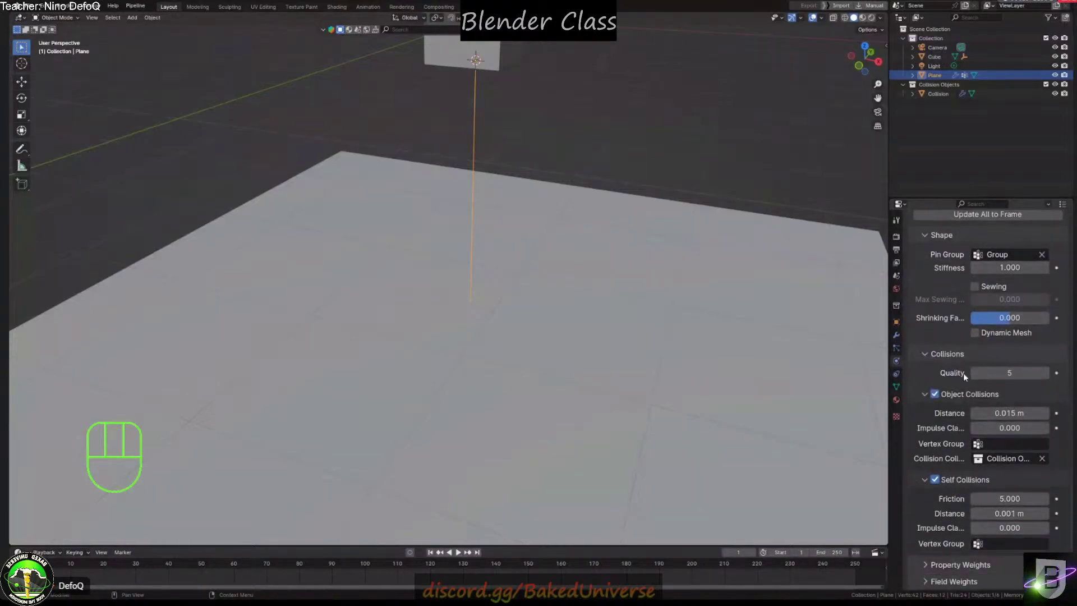
pyautogui.click(1008, 413)
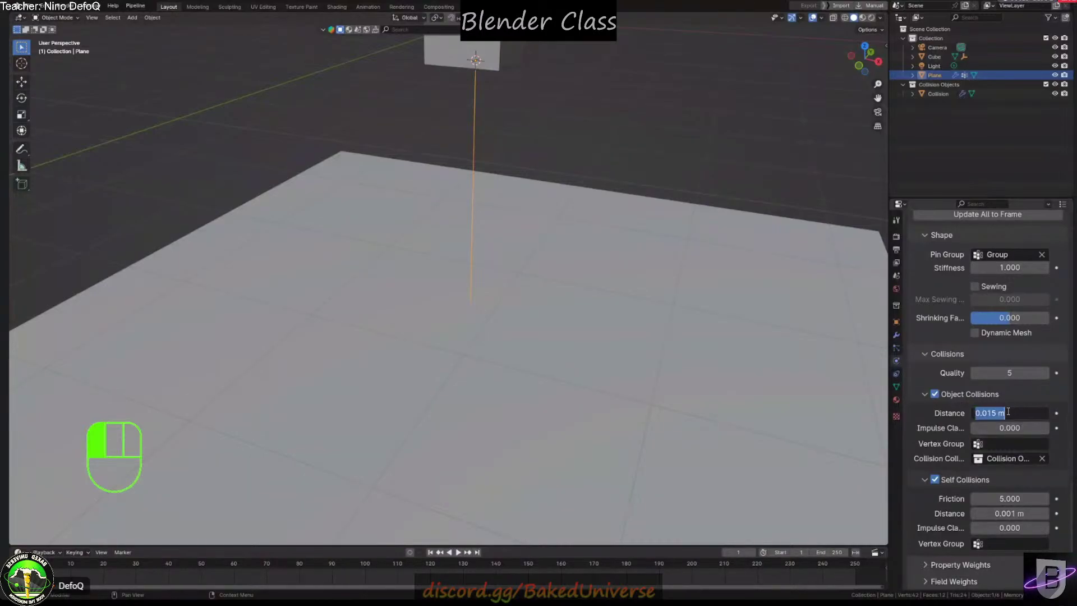
pyautogui.write('0.001')
pyautogui.press('Return')
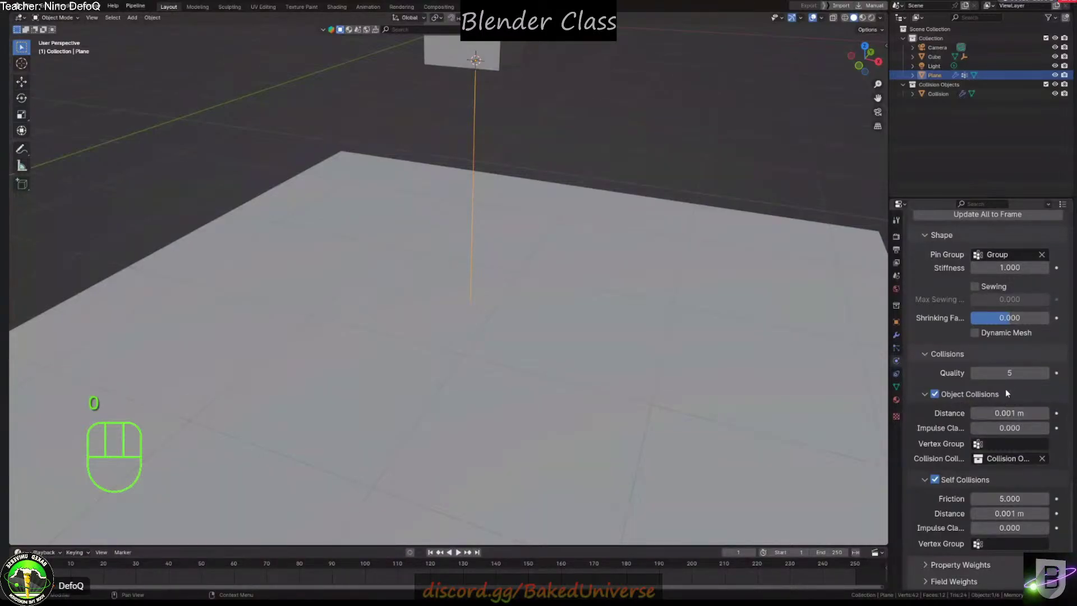
# Clear the cloth's collision collection, check the floor slab's collision settings, and reassign the Collision Objects collection to the cloth
pyautogui.click(1043, 458)
pyautogui.click(933, 94)
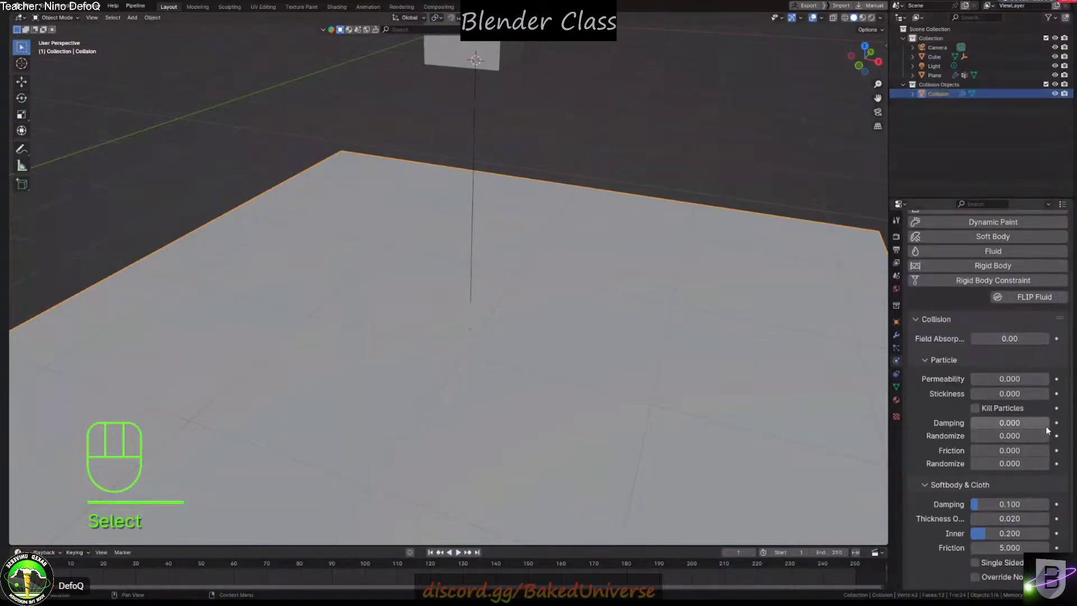
pyautogui.scroll(3, 1002, 494)
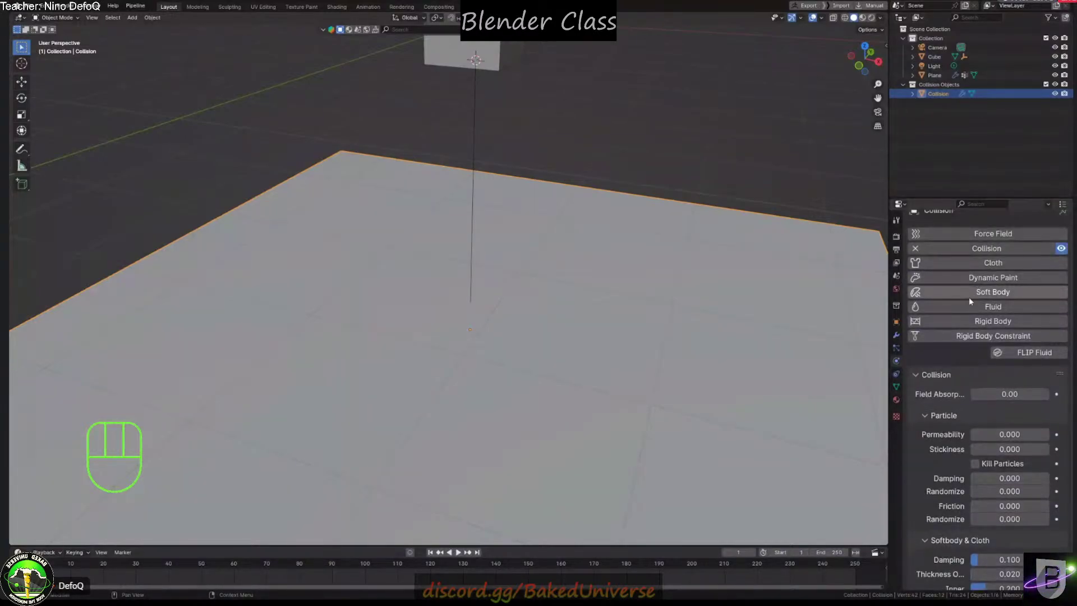
pyautogui.click(475, 137)
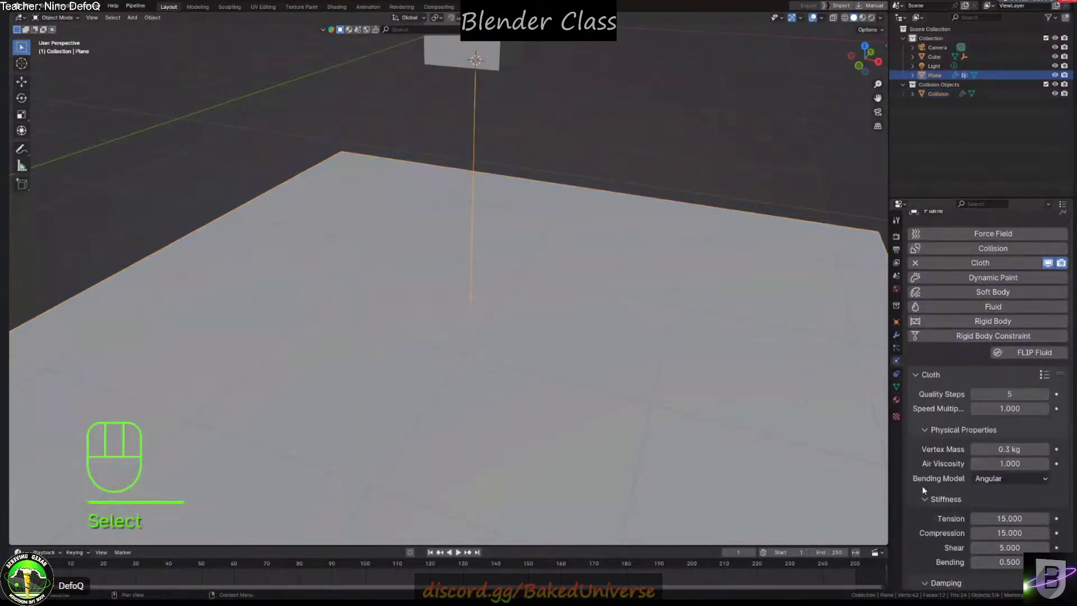
pyautogui.scroll(-12, 976, 474)
pyautogui.scroll(-15, 973, 478)
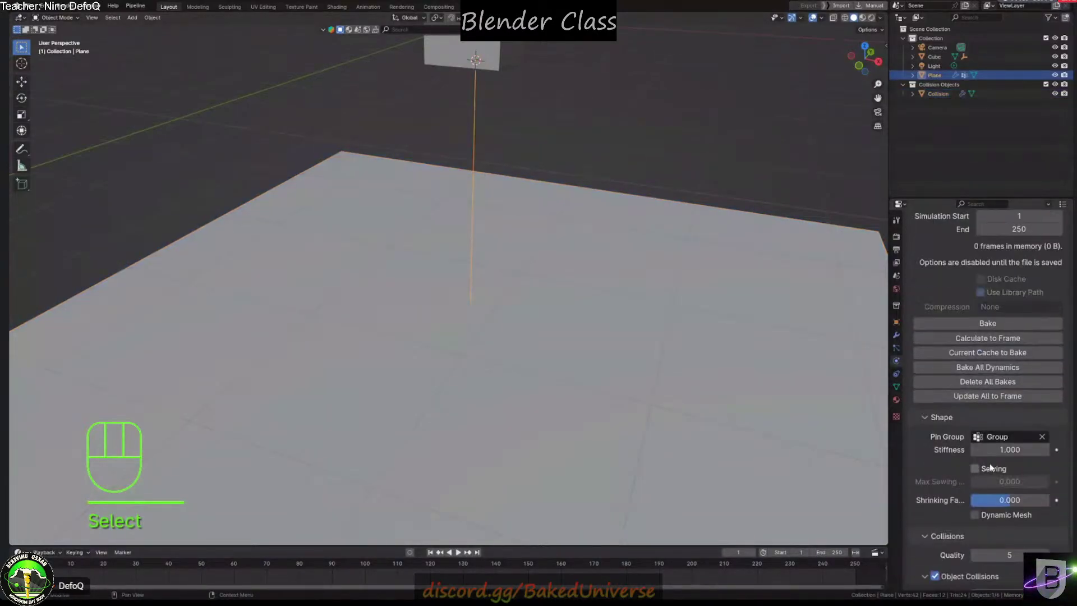
pyautogui.click(1014, 458)
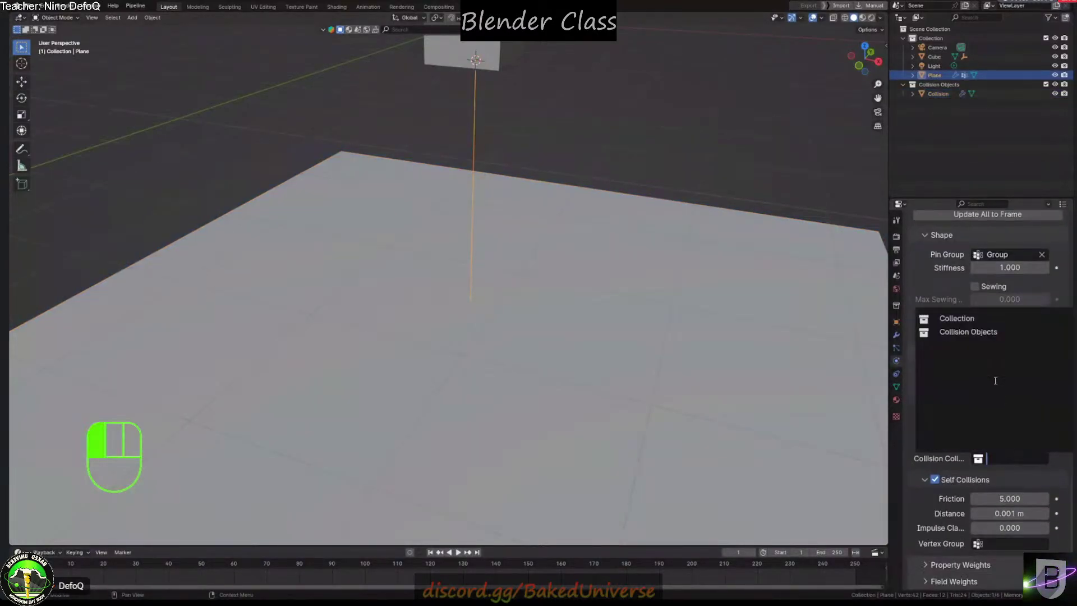
pyautogui.click(975, 332)
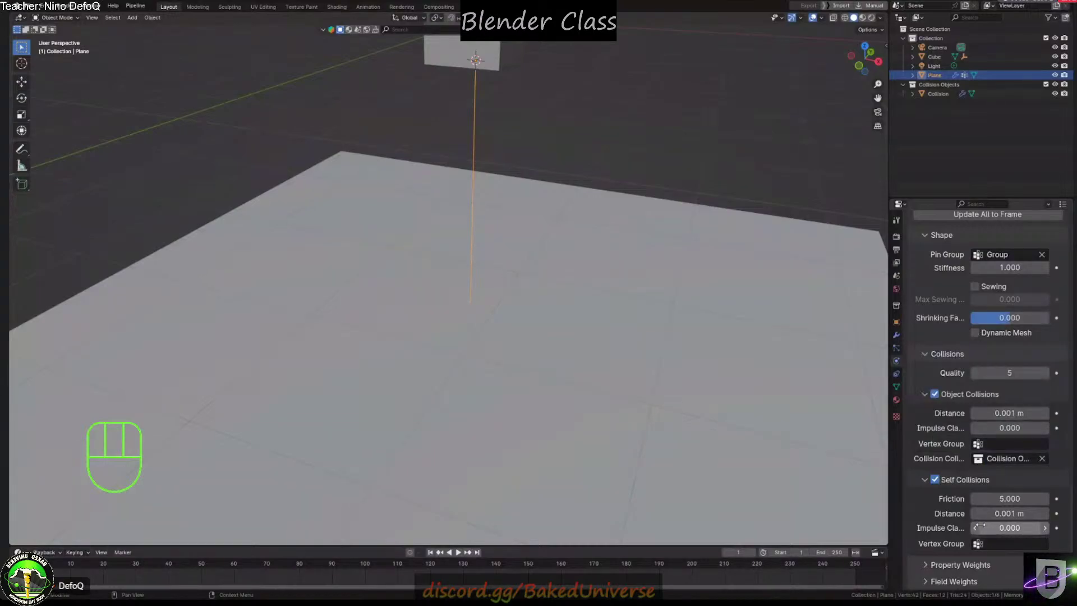
# Set the cloth's Object Collisions distance to 0.015 m
pyautogui.click(1008, 413)
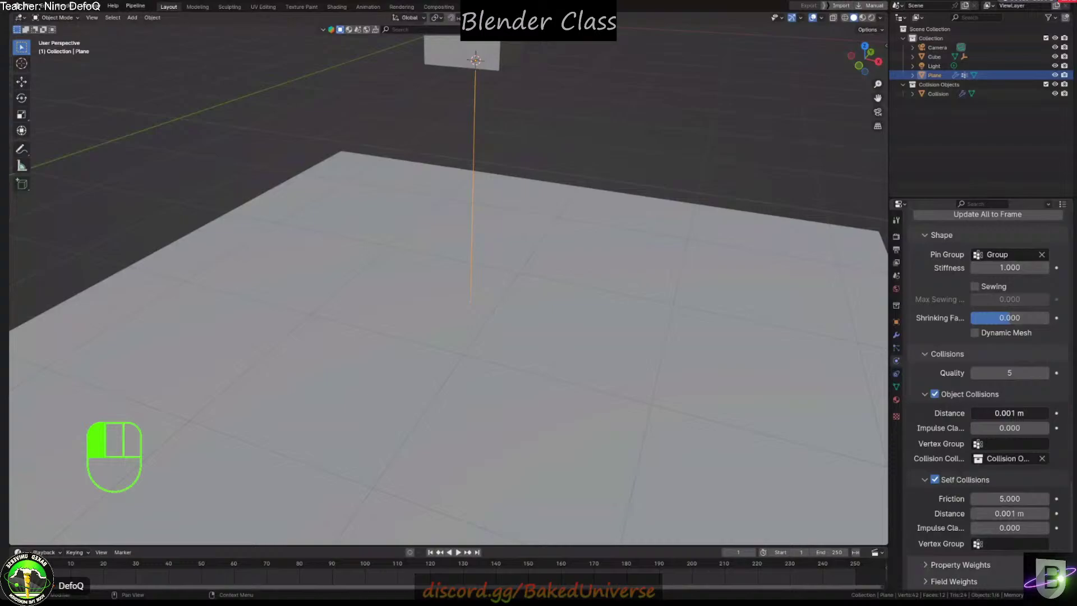
pyautogui.write('.015')
pyautogui.click(1008, 403)
# Move the cube toward the floor slab during playback to test the cloth collision, stop playback, and return to the first frame
pyautogui.scroll(-4, 673, 328)
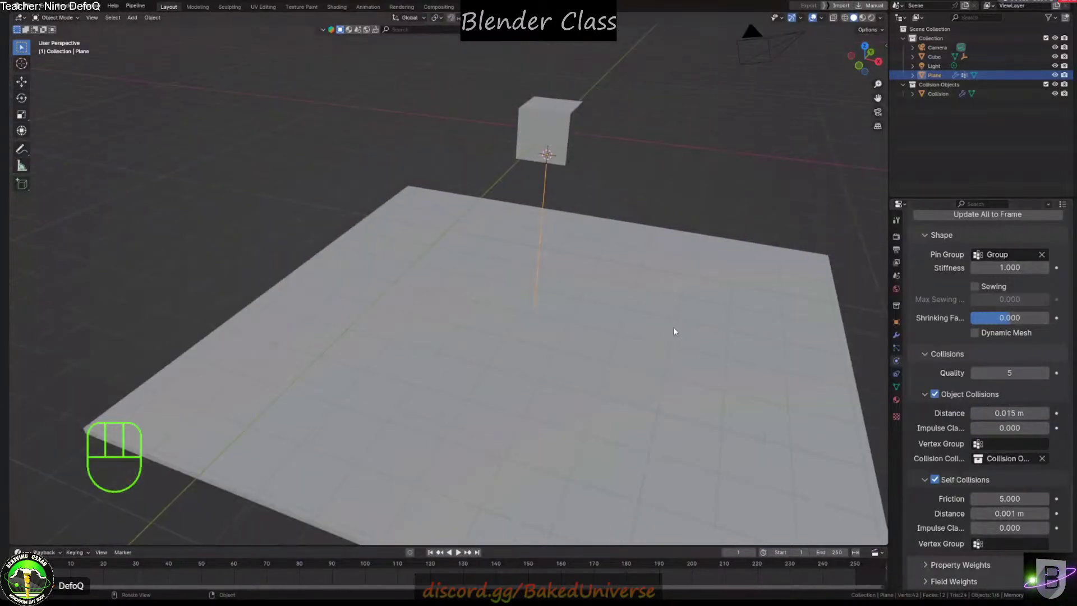
pyautogui.moveTo(673, 328); pyautogui.dragTo(683, 308, button='middle')
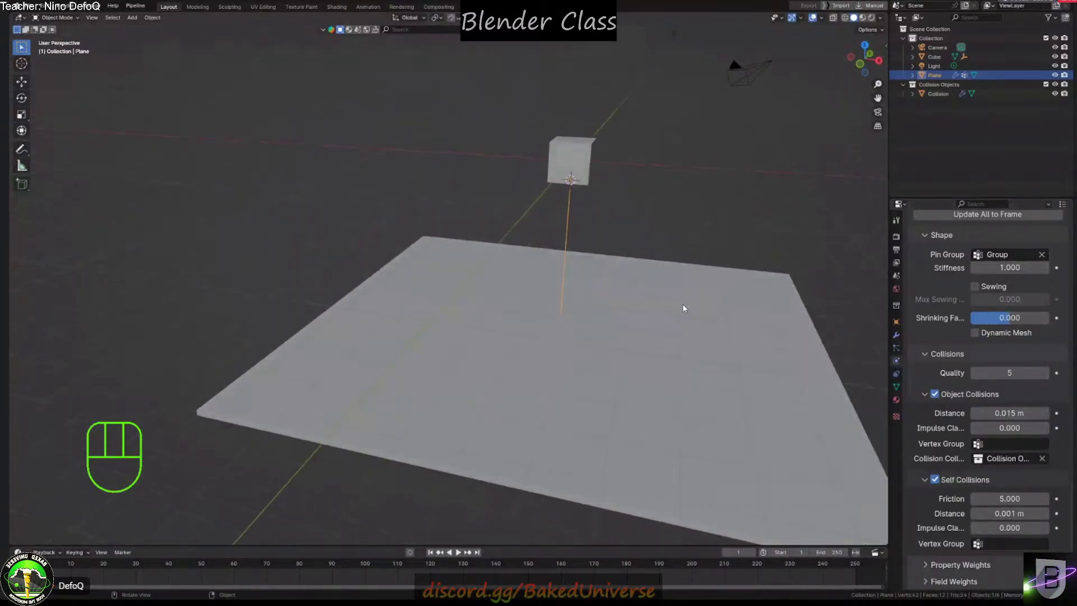
pyautogui.press('space')
pyautogui.click(589, 168)
pyautogui.press('g')
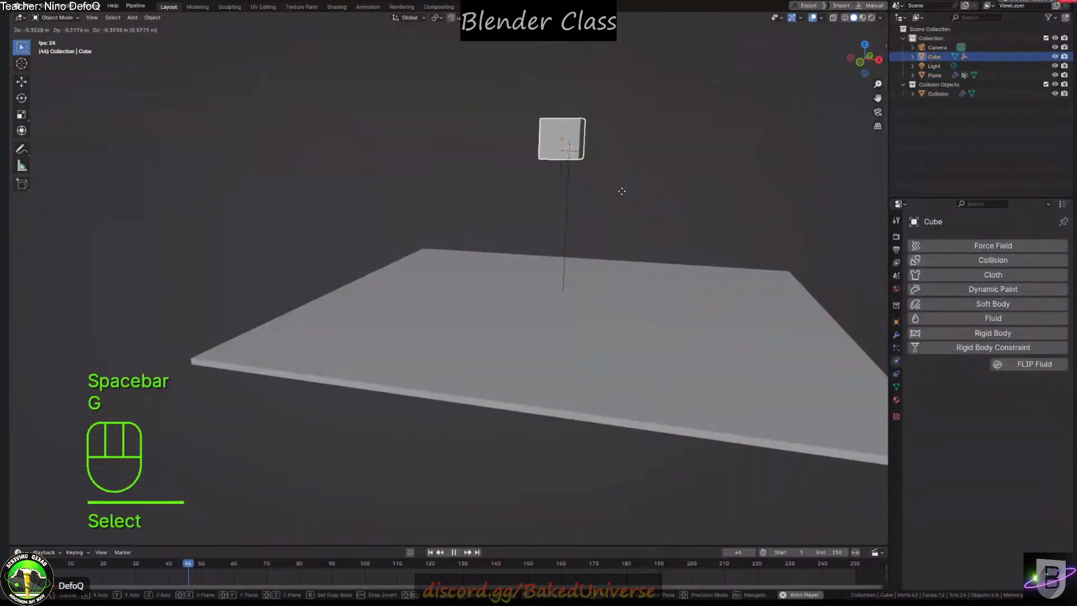
pyautogui.press('space')
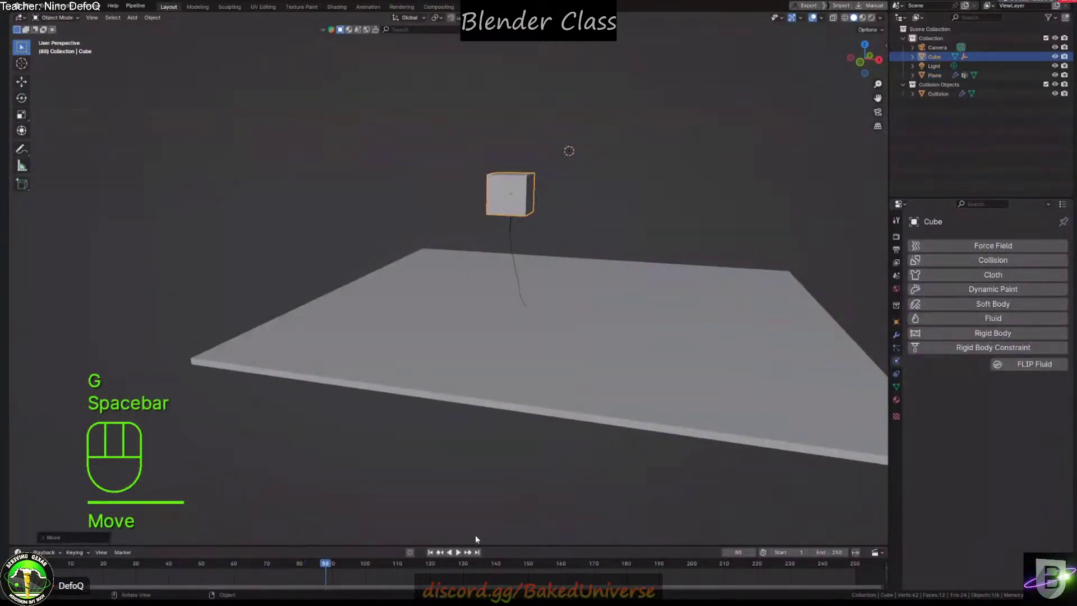
pyautogui.click(430, 552)
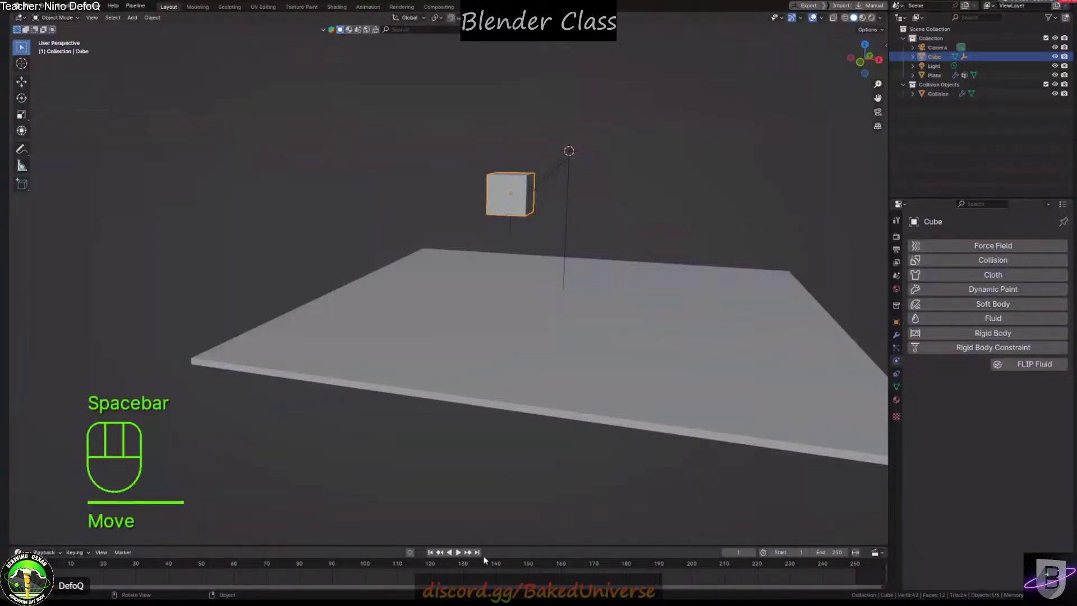
pyautogui.click(431, 552)
# Open the rigged robot character file, discarding the unsaved changes to the cloth scene
pyautogui.keyDown('shift'); pyautogui.moveTo(506, 201); pyautogui.dragTo(439, 237, button='middle'); pyautogui.keyUp('shift')
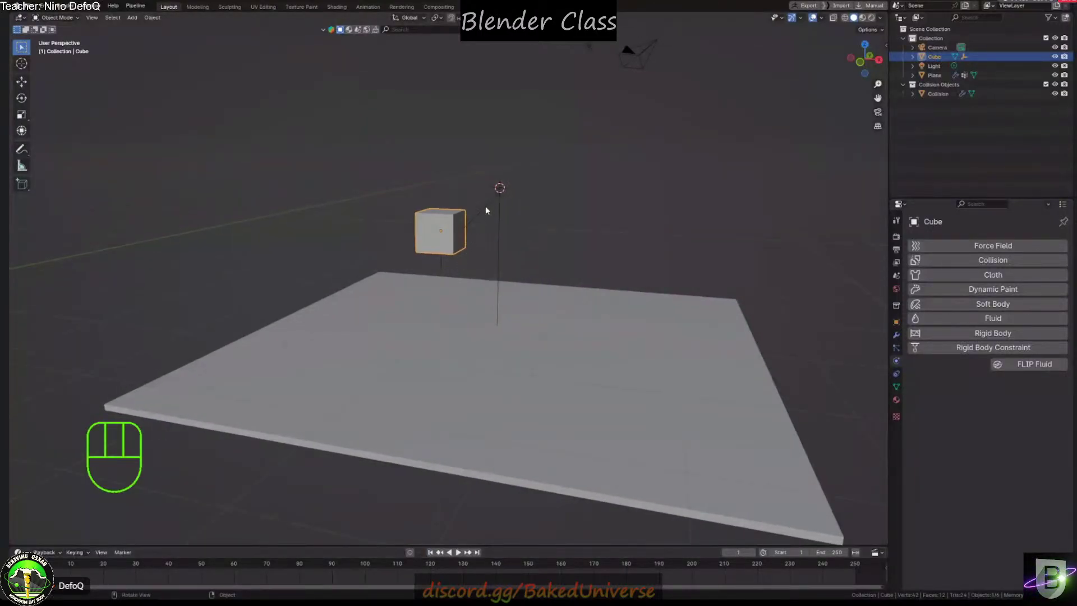
pyautogui.scroll(1, 499, 193)
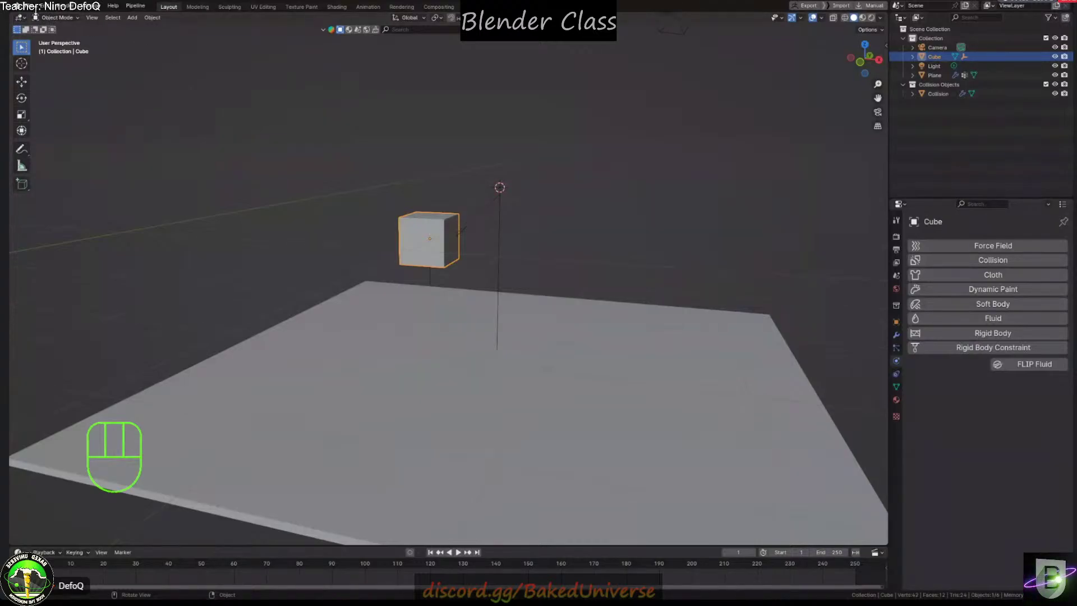
pyautogui.click(26, 6)
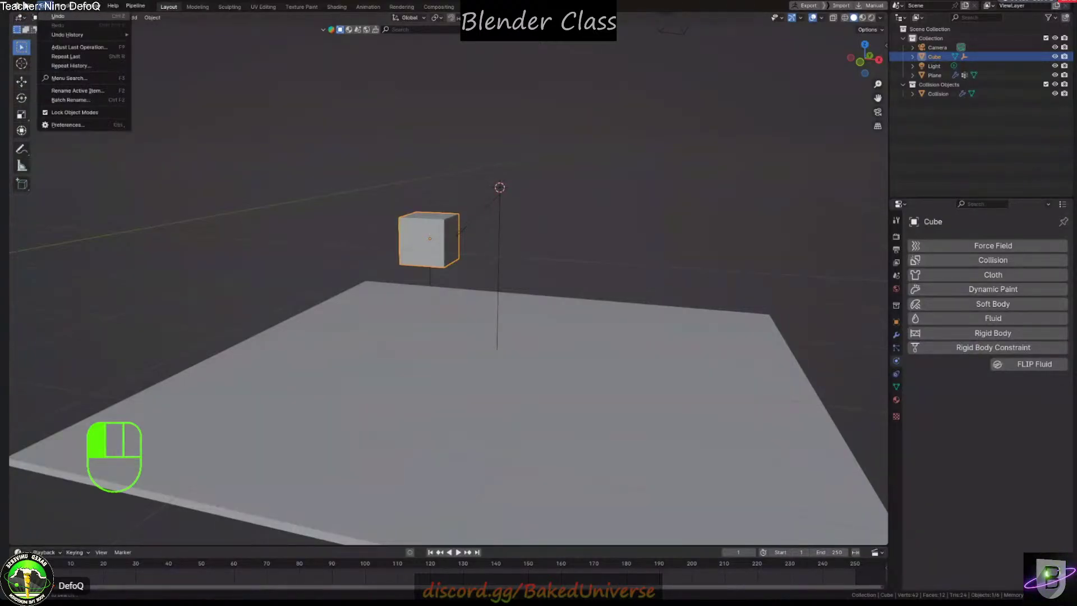
pyautogui.click(25, 5)
pyautogui.click(47, 26)
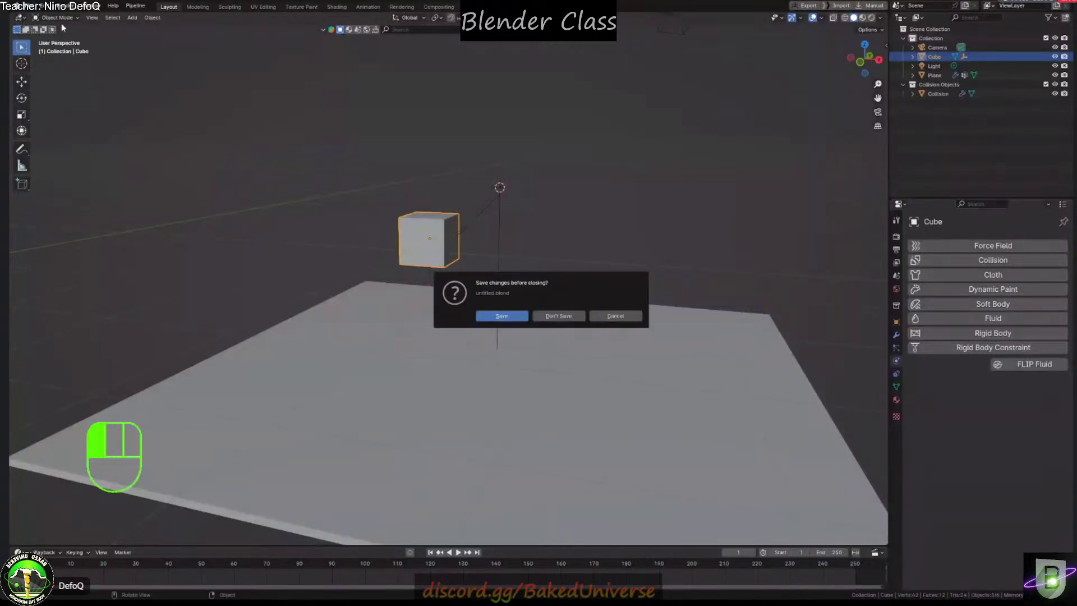
pyautogui.click(559, 315)
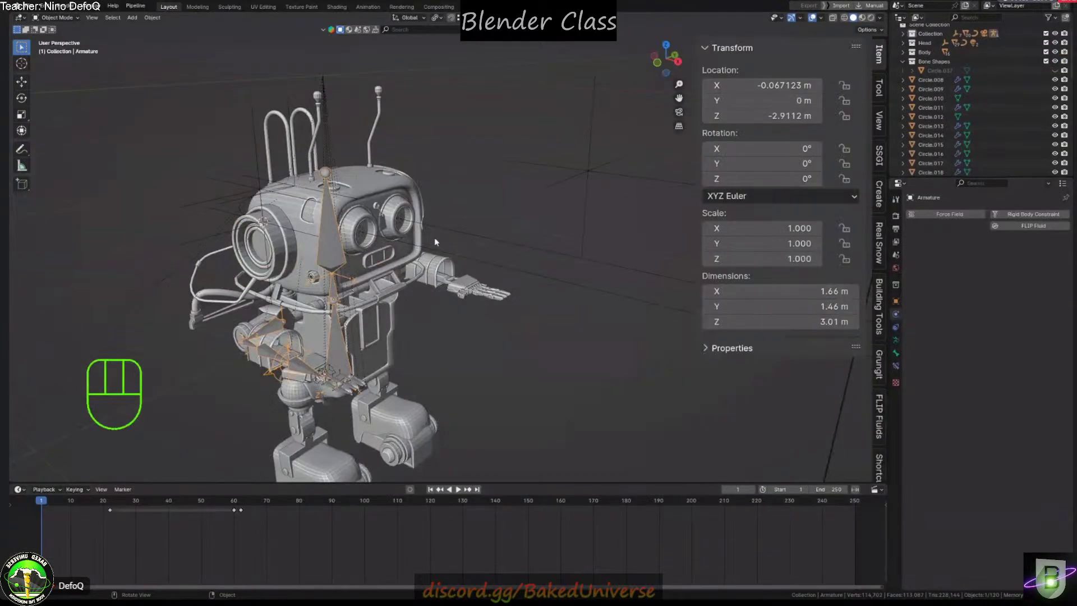
# Hide the main armature running through the robot's head and body
pyautogui.keyDown('shift'); pyautogui.moveTo(434, 237); pyautogui.dragTo(658, 178, button='middle'); pyautogui.keyUp('shift')
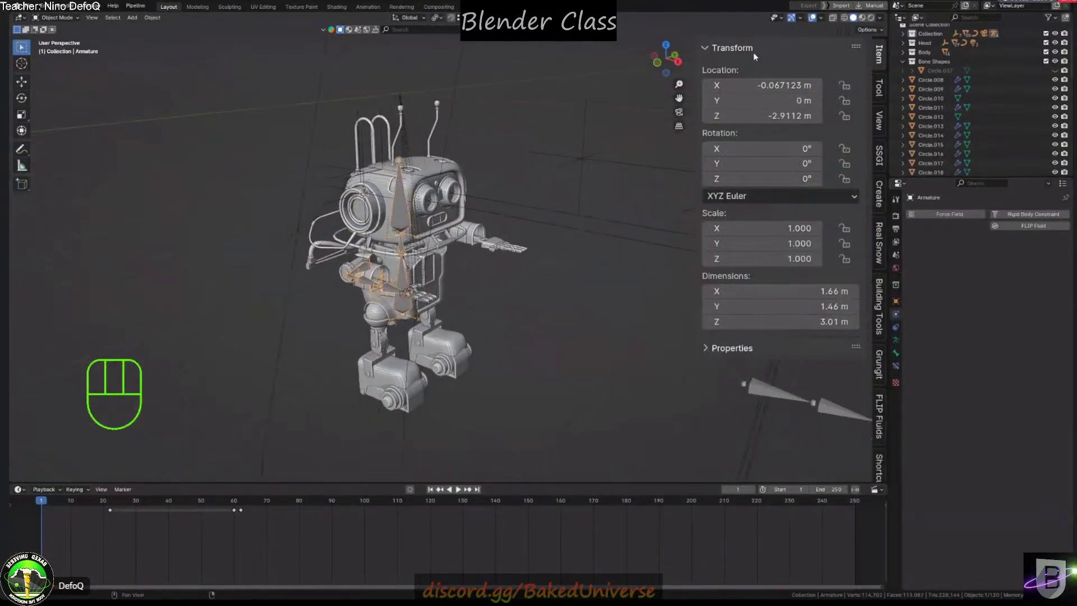
pyautogui.click(397, 196)
pyautogui.scroll(2, 382, 219)
pyautogui.keyDown('shift'); pyautogui.moveTo(373, 286); pyautogui.dragTo(430, 269, button='middle'); pyautogui.keyUp('shift')
pyautogui.moveTo(421, 278); pyautogui.dragTo(382, 261, button='middle')
pyautogui.scroll(5, 444, 249)
pyautogui.press('h')
# Examine the small curved cable and finger joints on the robot's hand up close
pyautogui.scroll(3, 493, 256)
pyautogui.scroll(3, 441, 248)
pyautogui.click(433, 245)
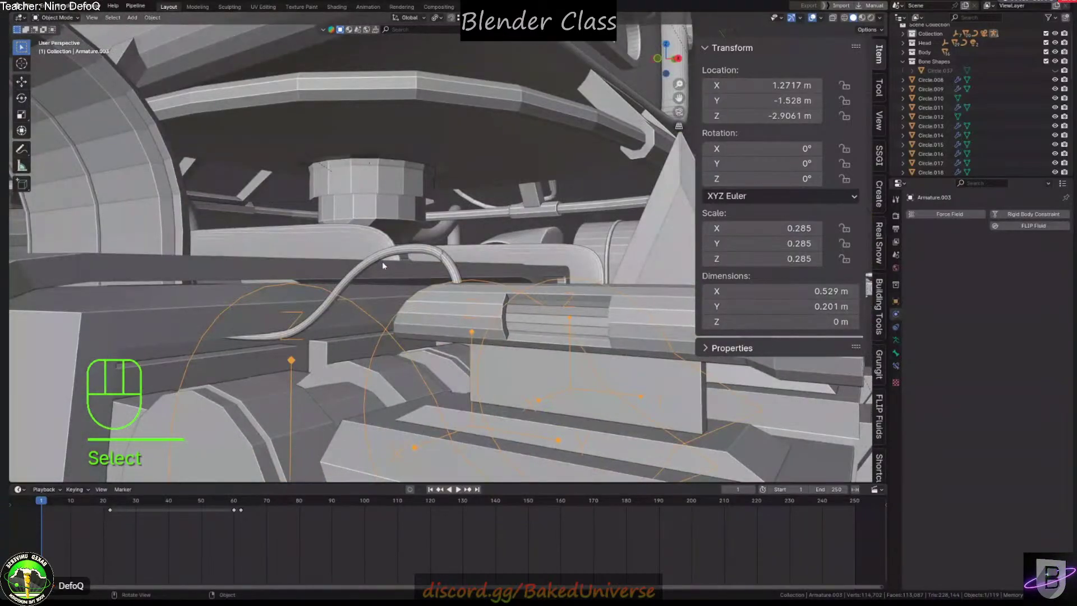
pyautogui.moveTo(295, 303); pyautogui.dragTo(341, 310, button='middle')
pyautogui.click(340, 309)
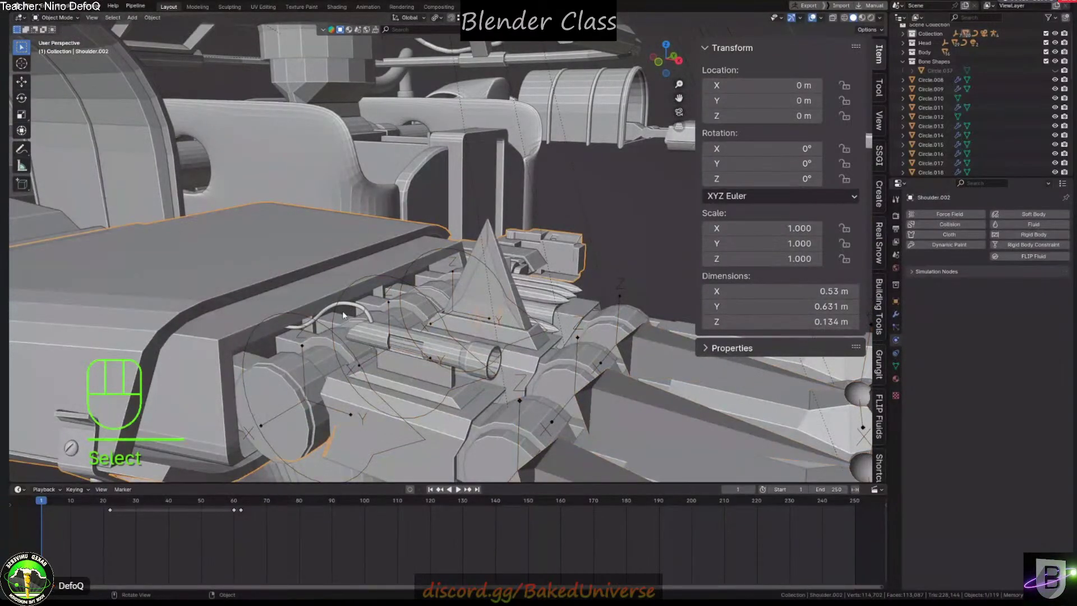
pyautogui.scroll(5, 339, 305)
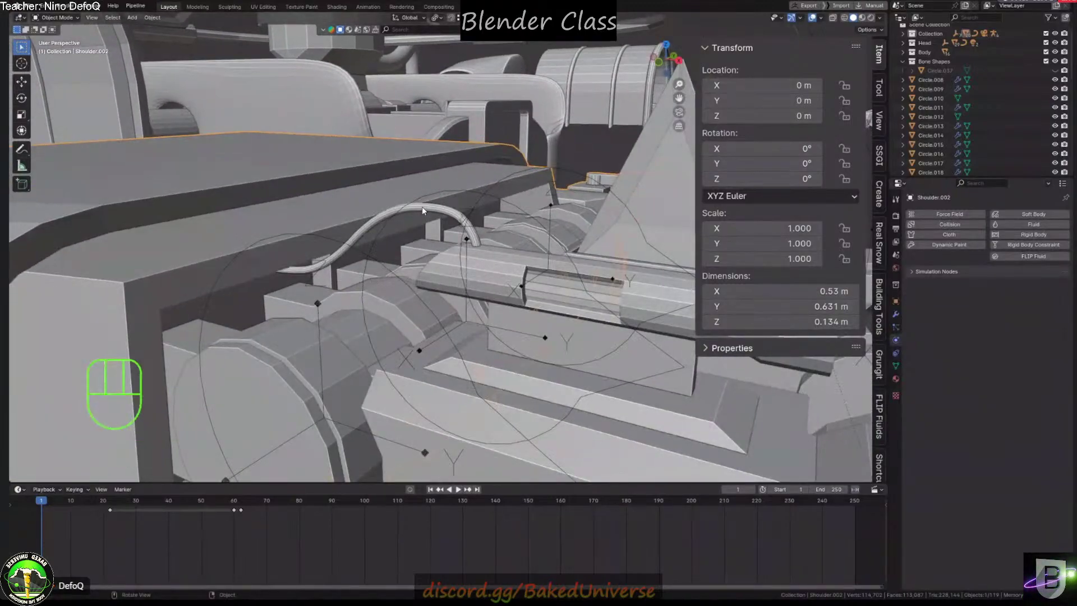
pyautogui.click(376, 200)
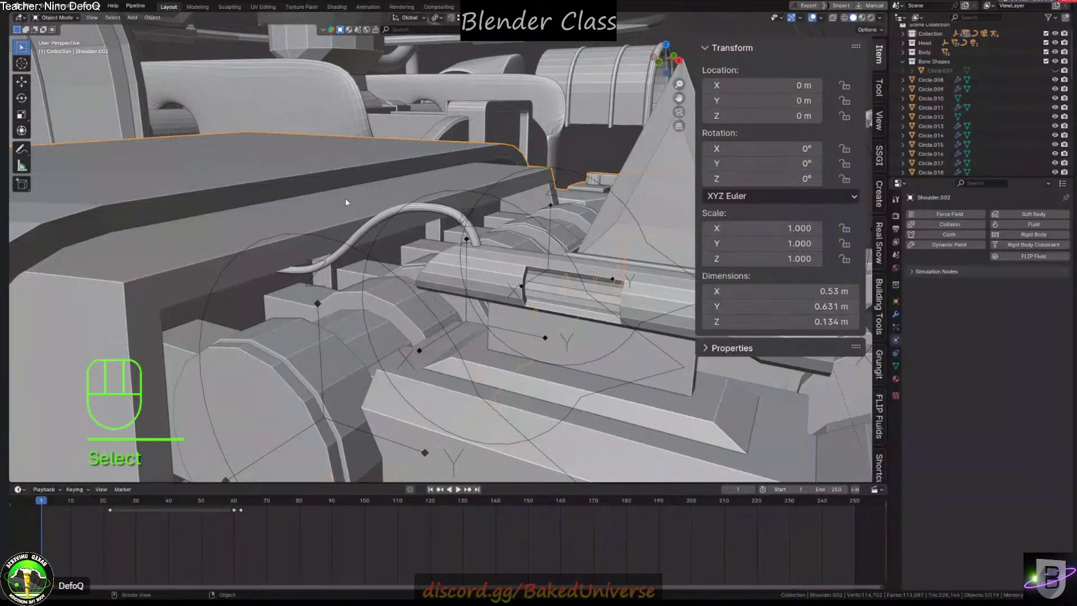
pyautogui.scroll(-4, 378, 239)
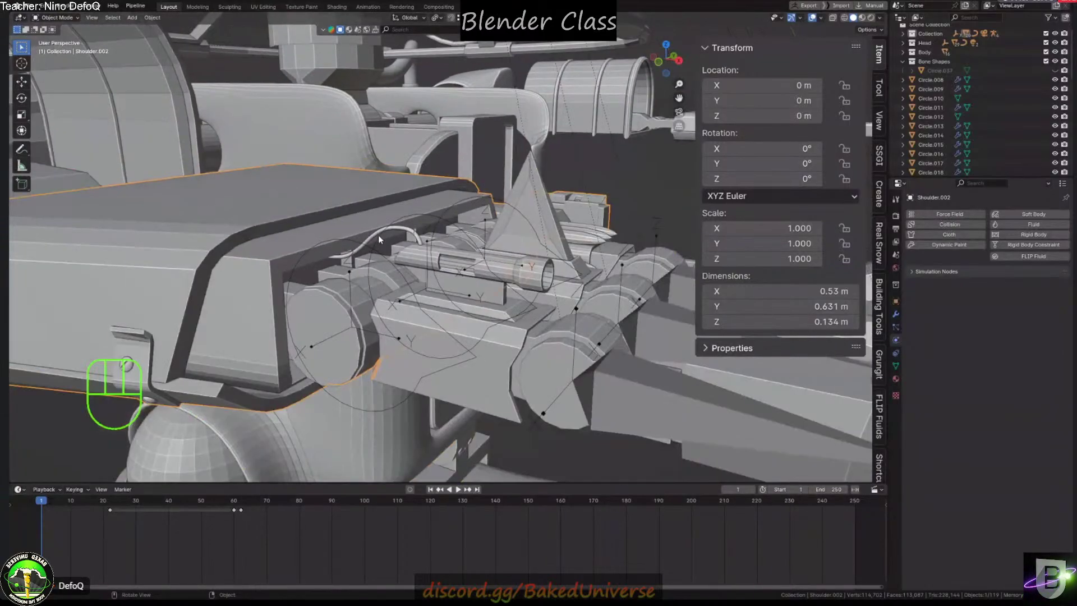
pyautogui.scroll(-6, 379, 234)
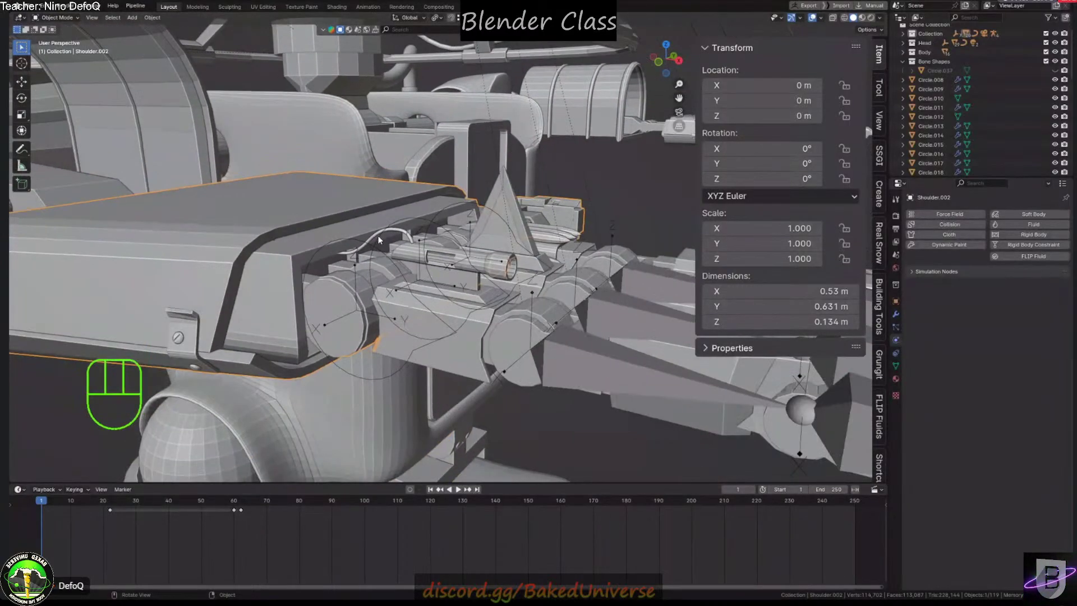
# Examine the whole robot from the back, front and side, including the hoses around its shoulders
pyautogui.moveTo(478, 215); pyautogui.dragTo(518, 209, button='middle')
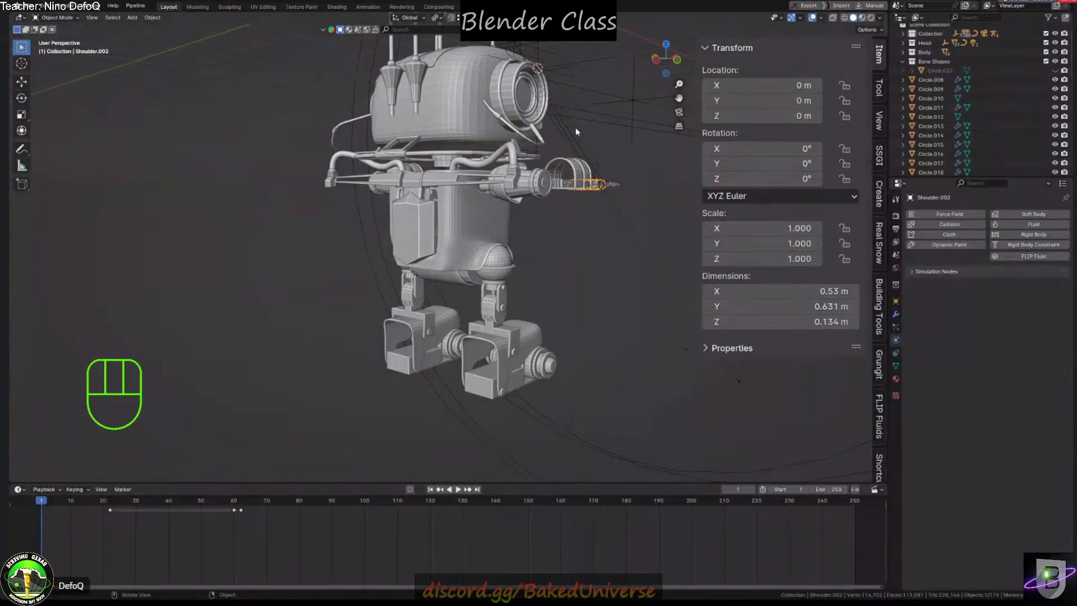
pyautogui.moveTo(576, 132); pyautogui.dragTo(461, 167, button='middle')
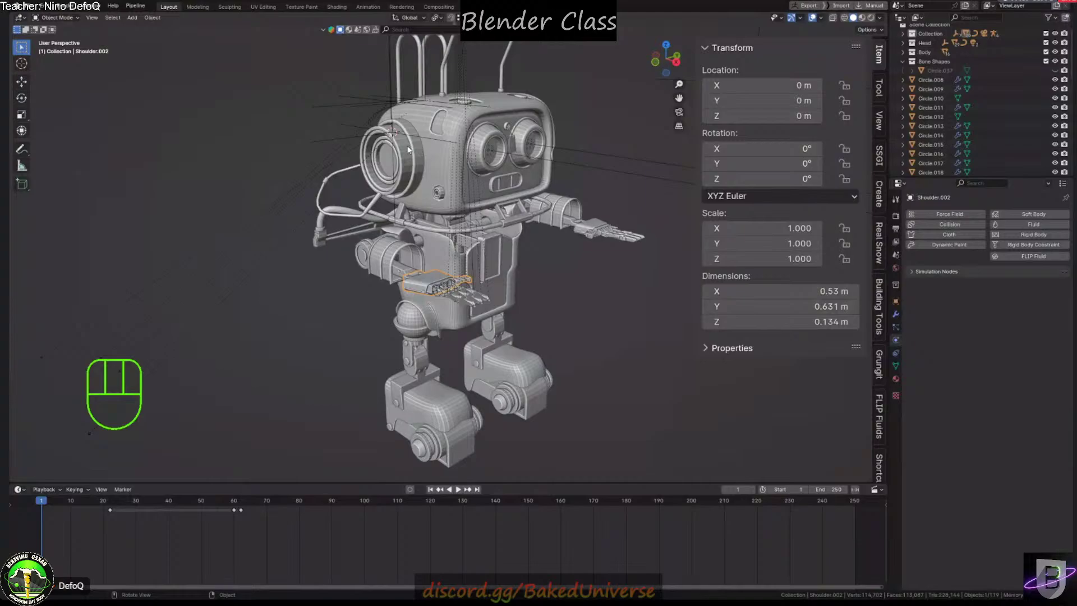
pyautogui.moveTo(407, 149); pyautogui.dragTo(459, 160, button='middle')
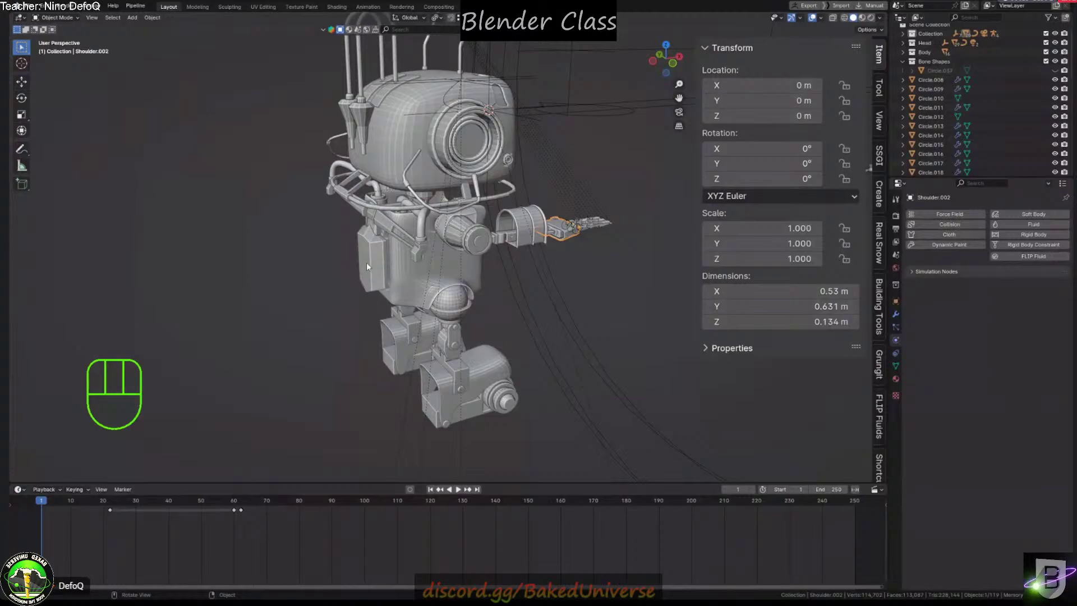
pyautogui.keyDown('shift'); pyautogui.moveTo(366, 261); pyautogui.dragTo(458, 203, button='middle'); pyautogui.keyUp('shift')
pyautogui.scroll(4, 378, 234)
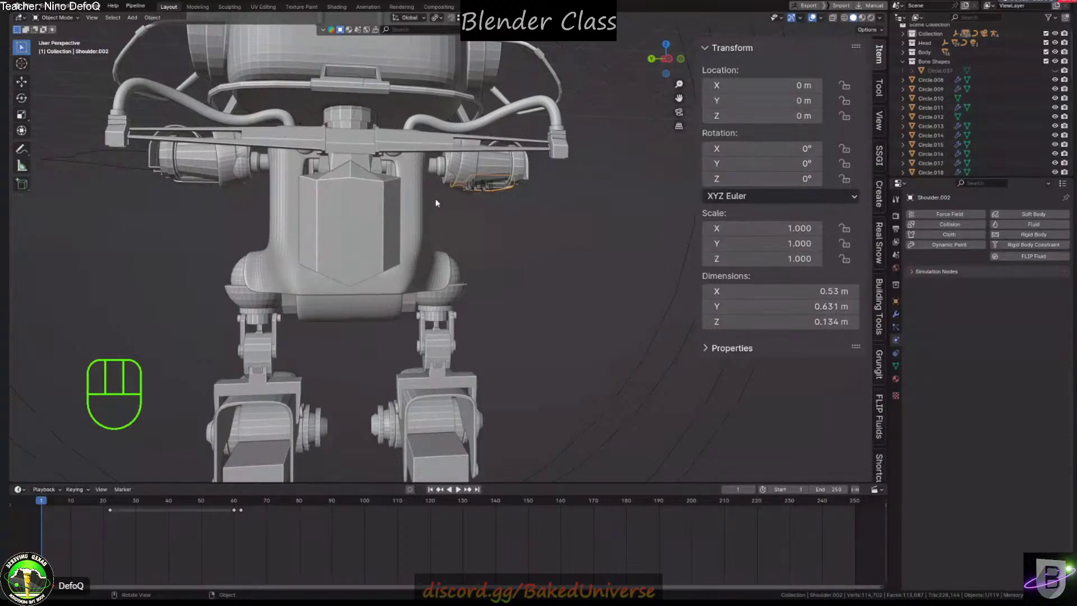
pyautogui.scroll(-2, 389, 190)
pyautogui.moveTo(390, 190); pyautogui.dragTo(426, 179, button='middle')
pyautogui.scroll(-4, 391, 132)
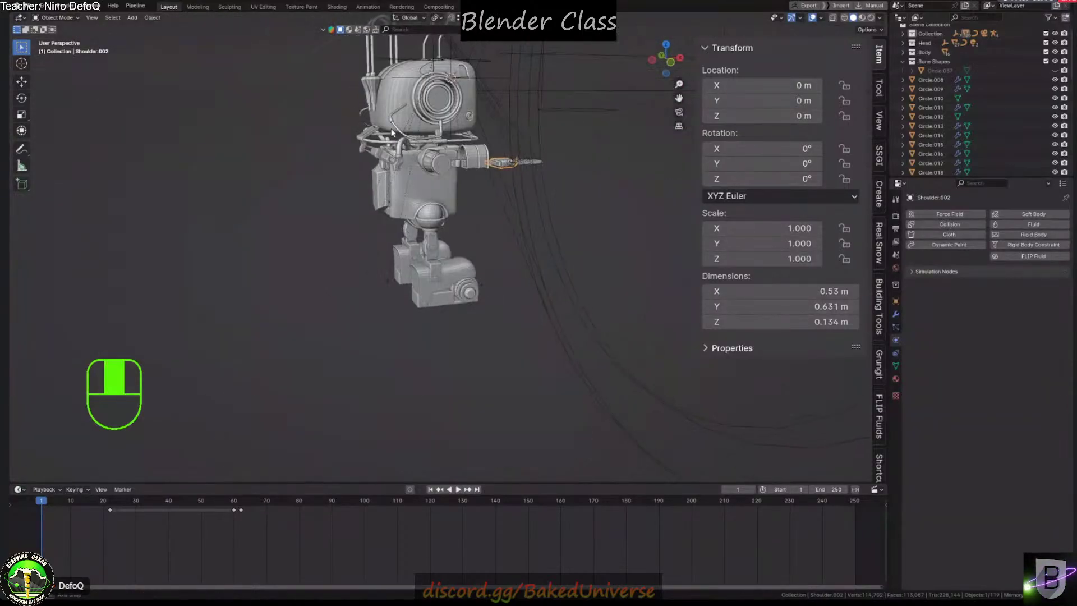
# Snap the 3D cursor to a vertex at the lower middle of the back of the robot's head
pyautogui.moveTo(391, 132); pyautogui.dragTo(513, 146, button='middle')
pyautogui.click(391, 103)
pyautogui.moveTo(368, 150); pyautogui.dragTo(408, 149, button='middle')
pyautogui.scroll(6, 465, 156)
pyautogui.scroll(-5, 439, 158)
pyautogui.press('Tab')
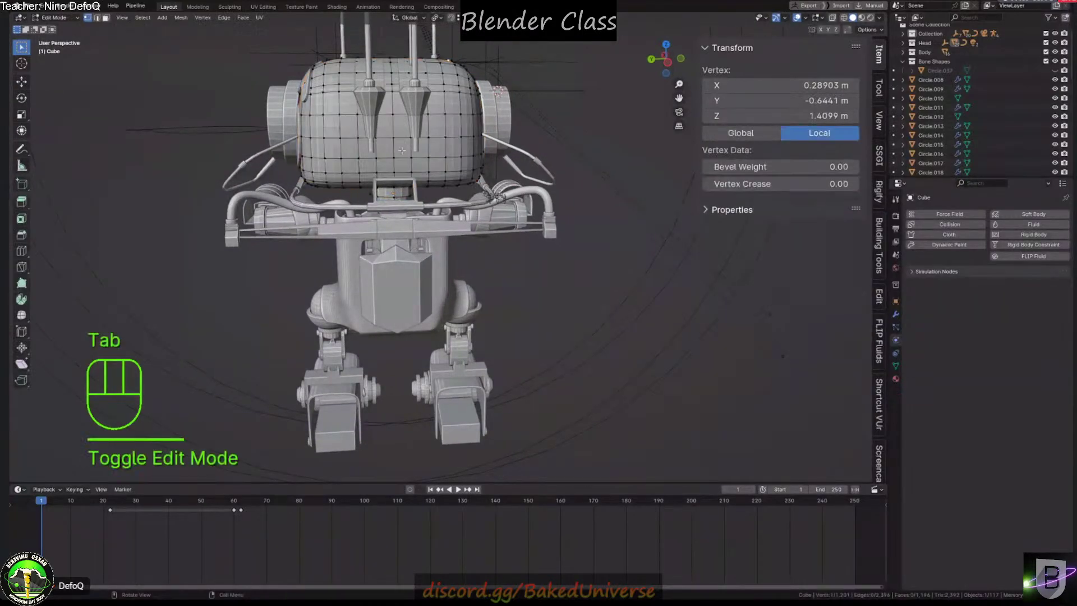
pyautogui.press('1')
pyautogui.click(405, 146)
pyautogui.scroll(2, 406, 149)
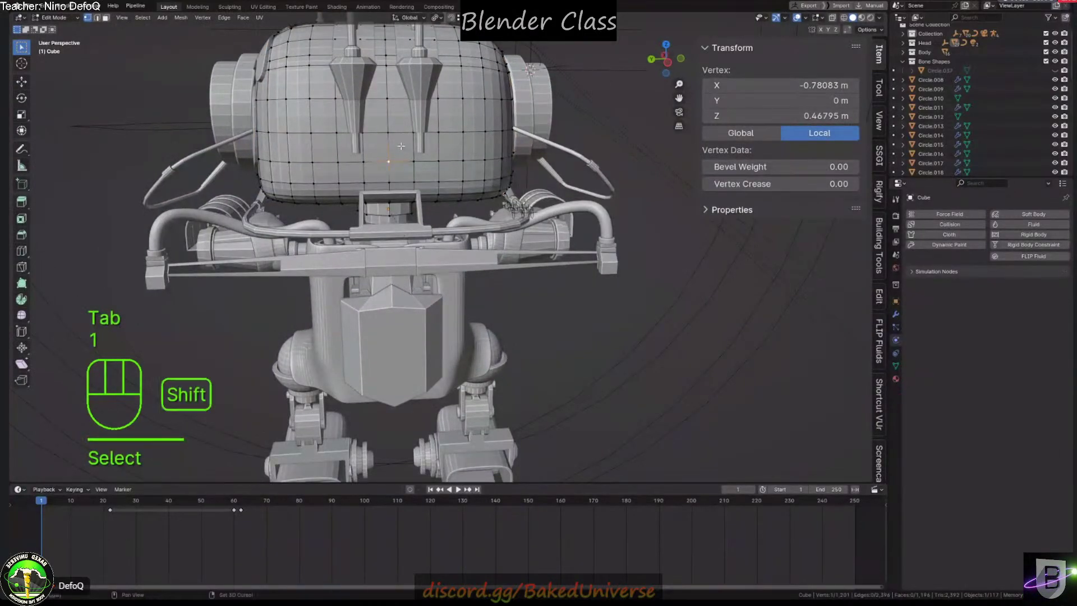
pyautogui.hotkey('shift', 's')
pyautogui.press('Tab')
# Add a mesh circle at the 3D cursor and scale it down to about 0.76 m across
pyautogui.hotkey('shift', 'a')
pyautogui.moveTo(414, 156)
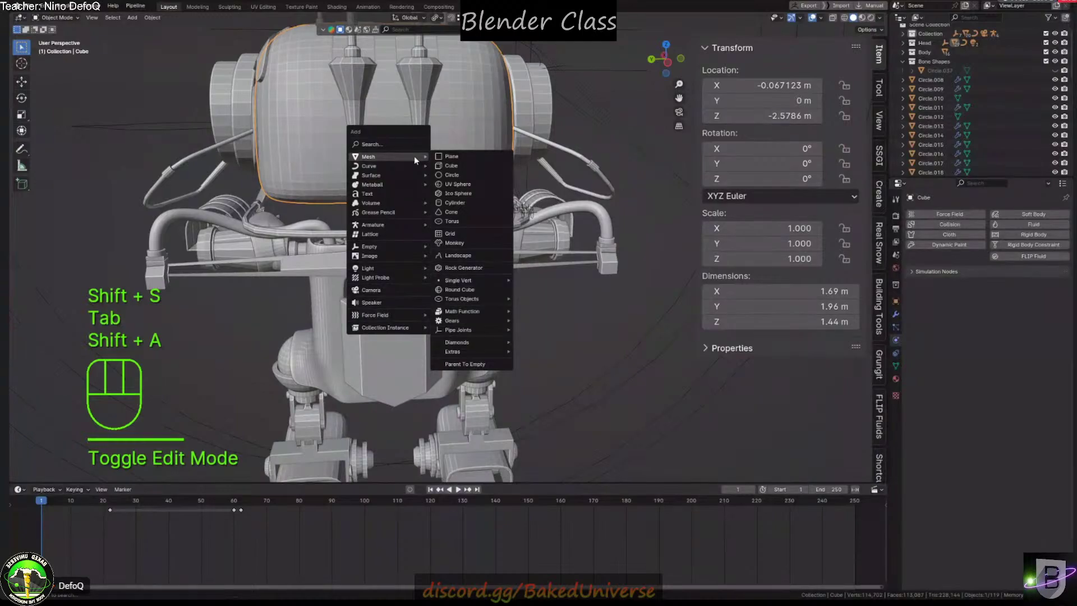
pyautogui.click(452, 174)
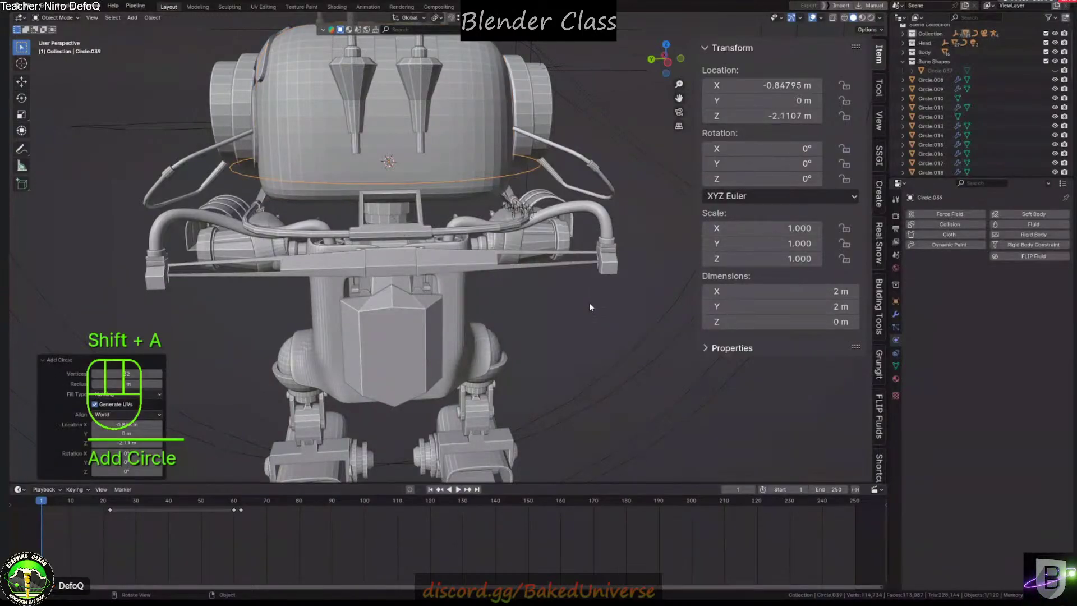
pyautogui.press('s')
pyautogui.click(471, 222)
# Rotate the circle 90° about Y to stand against the head's back and shrink it to about 0.29 m across
pyautogui.press('r')
pyautogui.press('x')
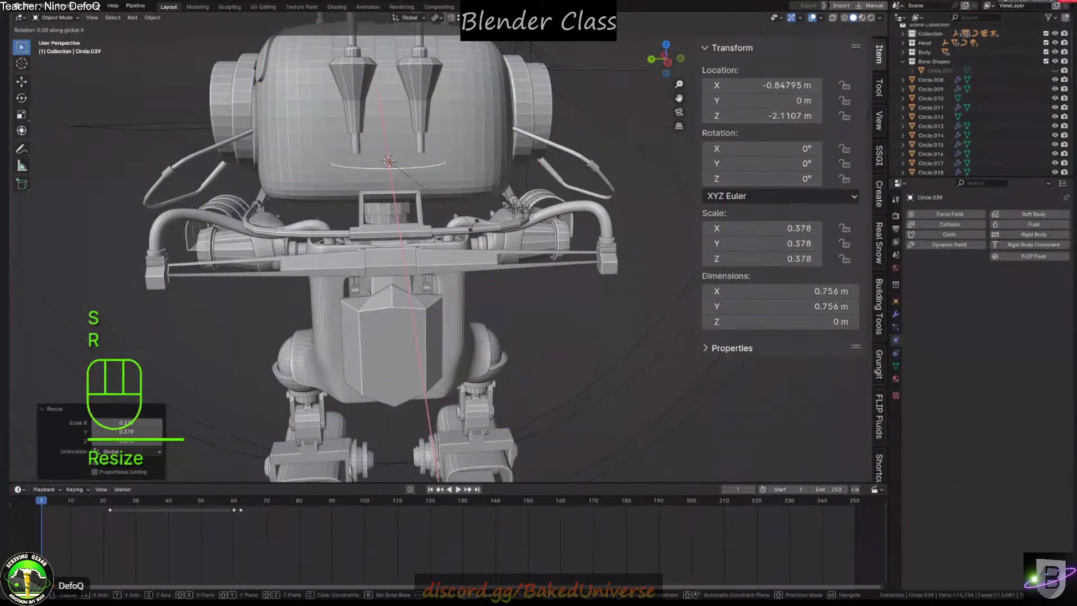
pyautogui.write('y90')
pyautogui.press('Return')
pyautogui.press('s')
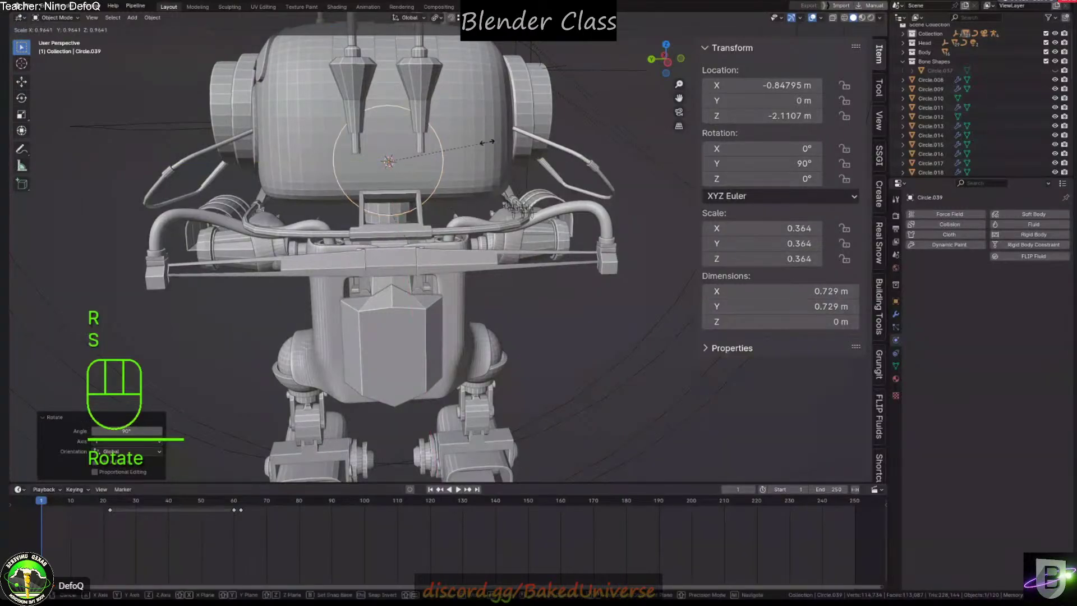
pyautogui.click(407, 139)
pyautogui.moveTo(406, 139); pyautogui.dragTo(376, 130, button='middle')
pyautogui.scroll(5, 375, 130)
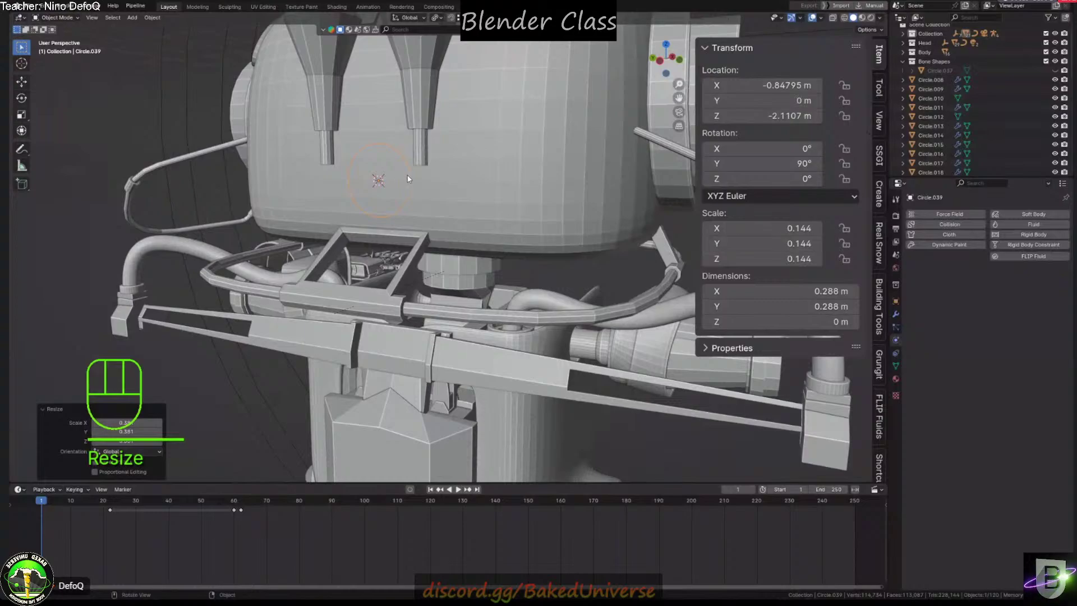
# Apply Shade Smooth by Angle to all objects in the scene with the robot's head active
pyautogui.click(896, 313)
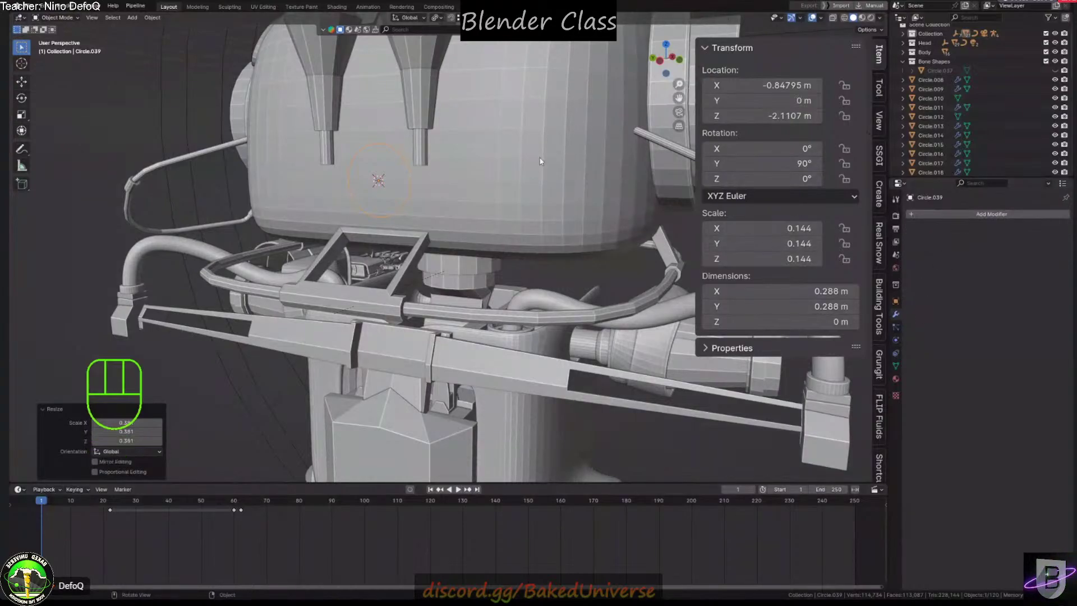
pyautogui.click(501, 140)
pyautogui.scroll(-5, 482, 143)
pyautogui.press('a')
pyautogui.rightClick(477, 140)
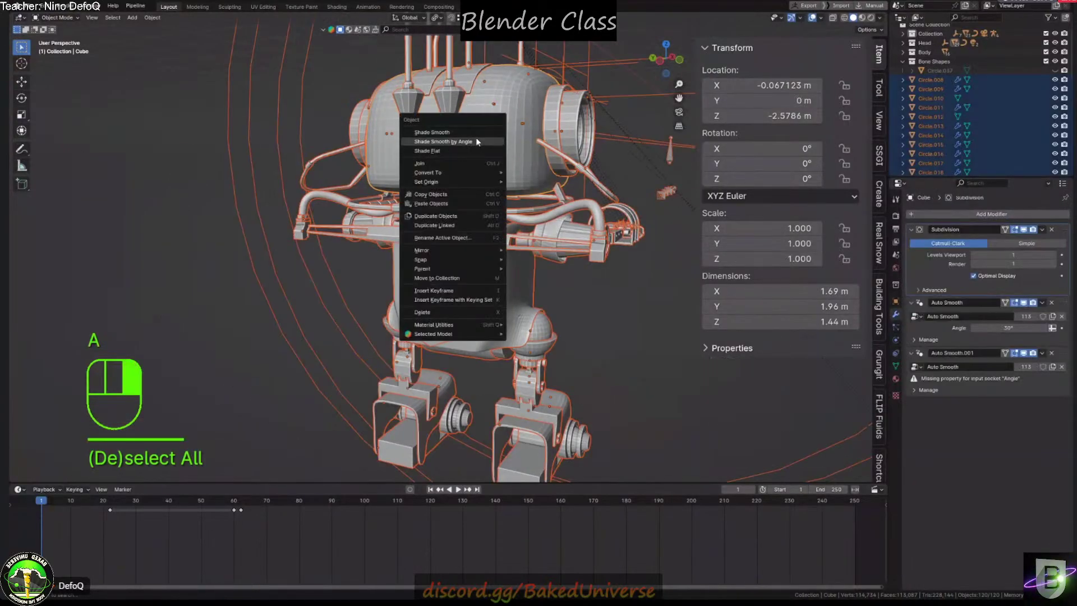
pyautogui.click(475, 142)
pyautogui.rightClick(477, 140)
pyautogui.click(476, 141)
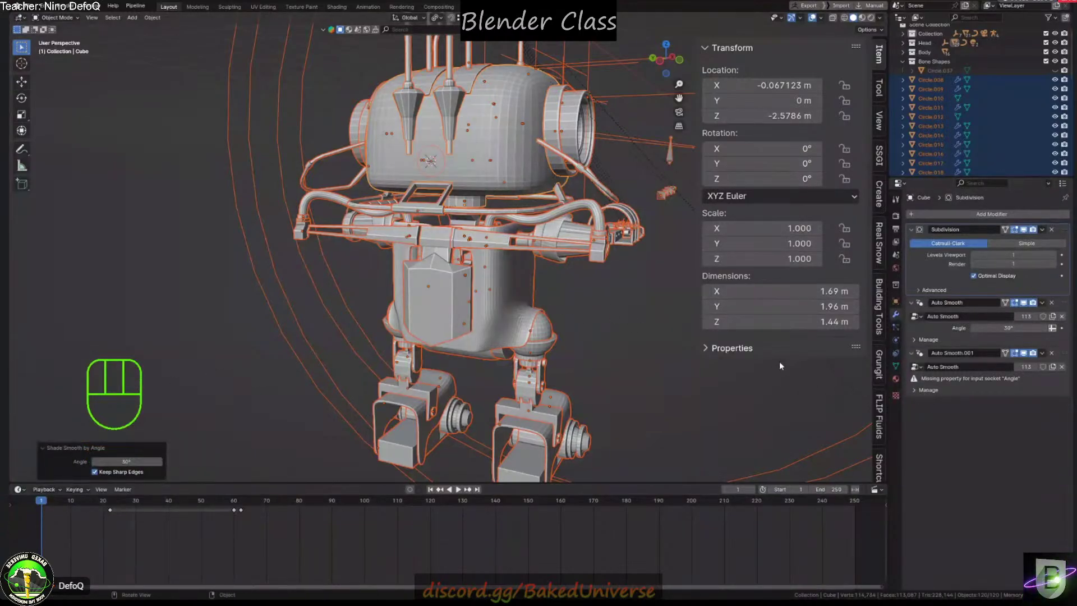
# Remove the Auto Smooth.001 modifier from the robot's head, keeping every object selected
pyautogui.click(677, 364)
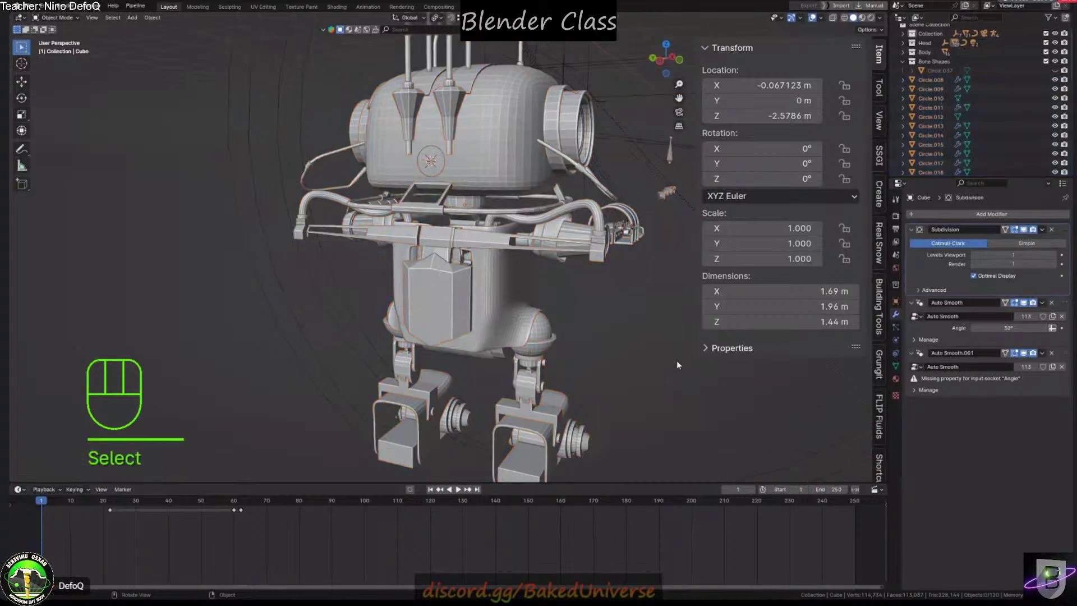
pyautogui.hotkey('ctrl', 'z')
pyautogui.scroll(3, 515, 141)
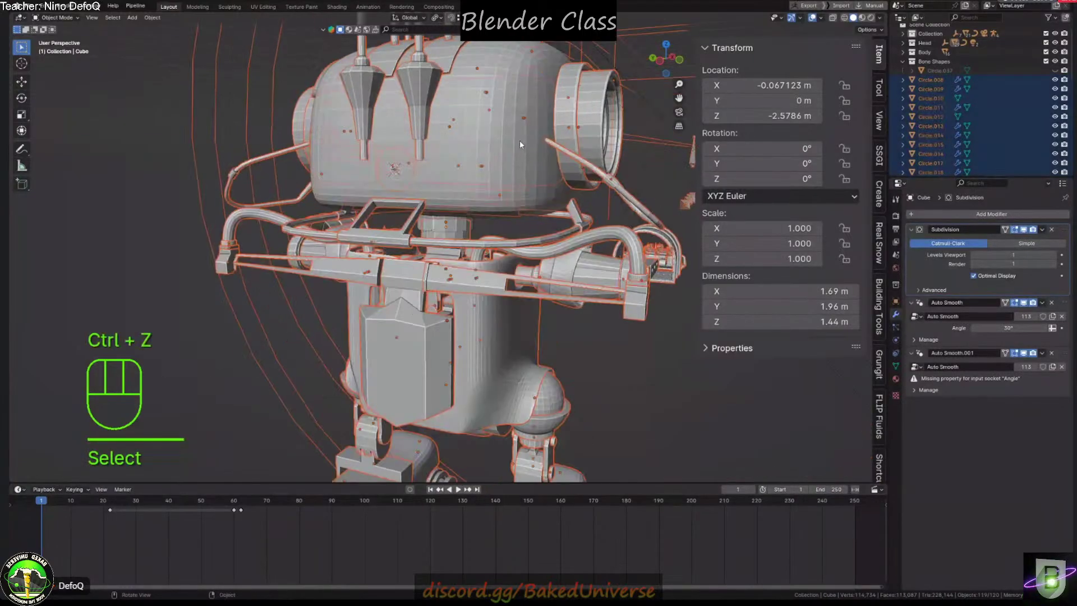
pyautogui.keyDown('shift'); pyautogui.click(497, 45); pyautogui.keyUp('shift')
pyautogui.moveTo(497, 45); pyautogui.dragTo(425, 99, button='middle')
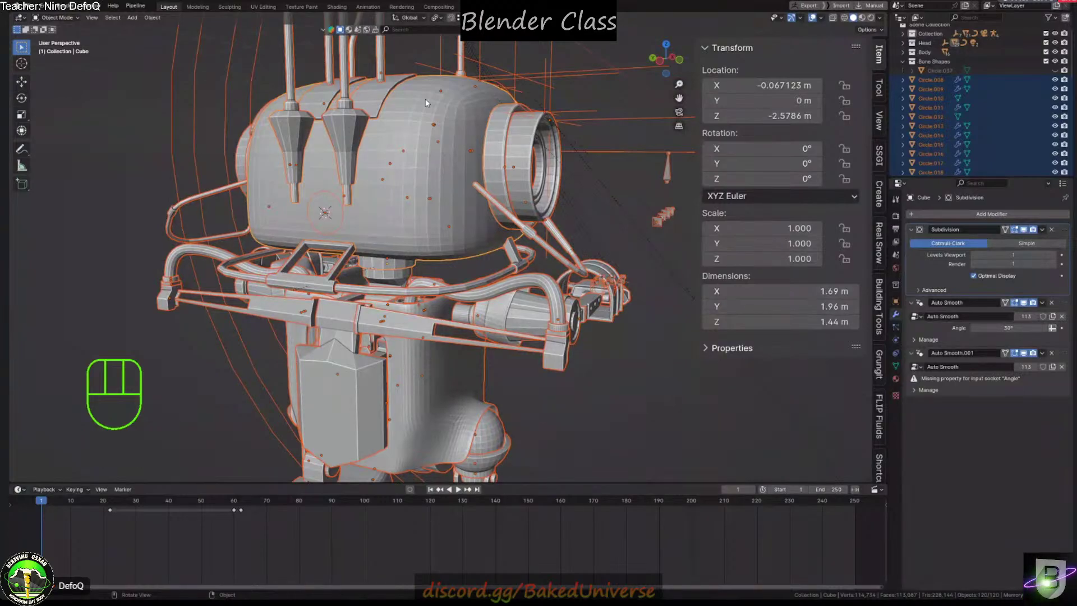
pyautogui.click(1052, 353)
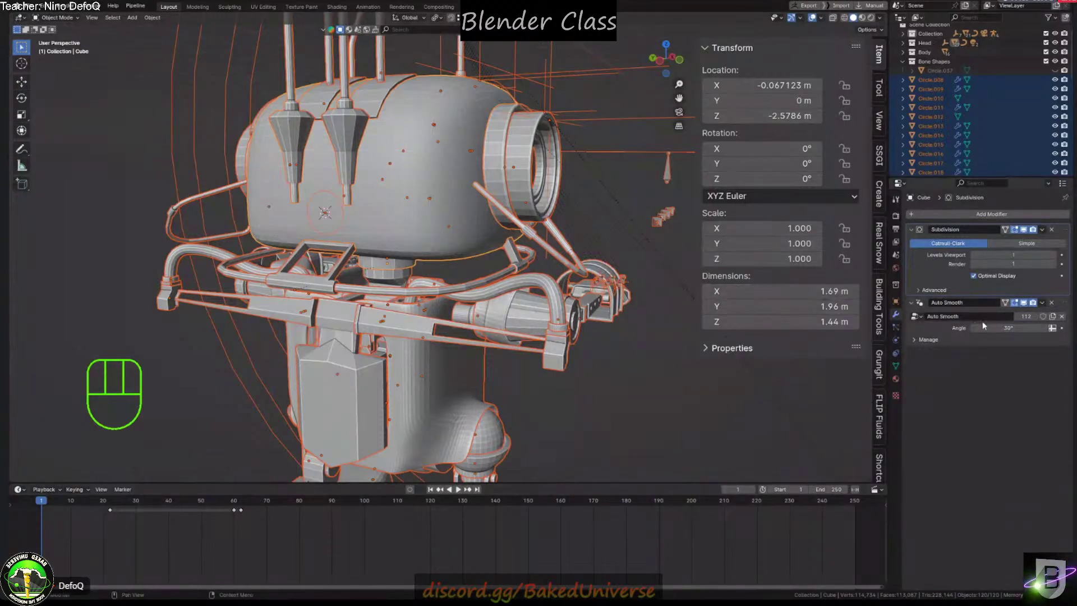
# Examine the robot body's Auto Smooth modifiers and the Geometry Data section of its mesh properties
pyautogui.click(448, 373)
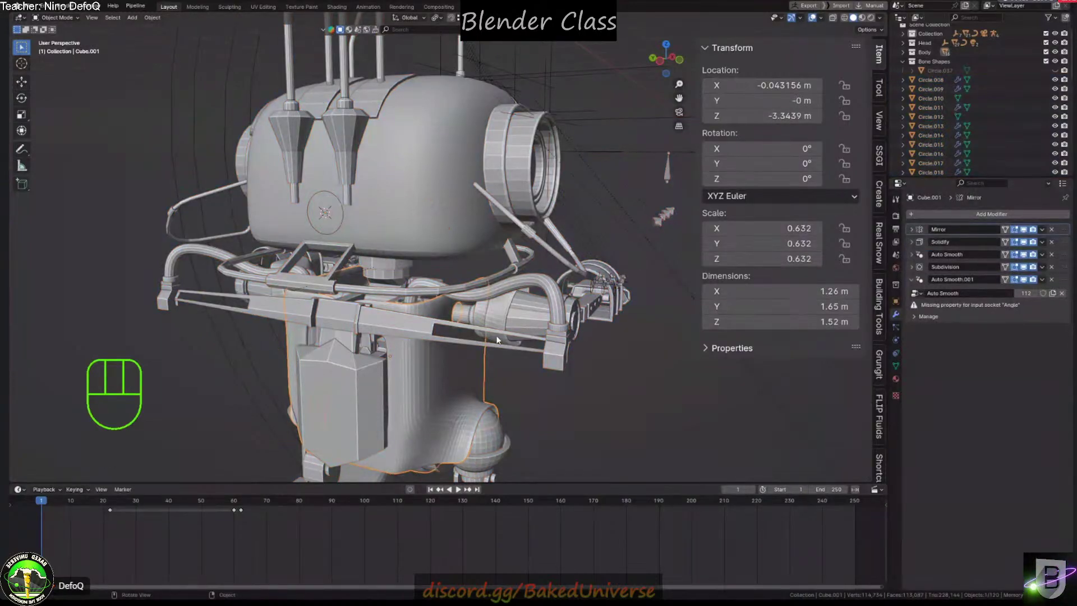
pyautogui.moveTo(466, 320); pyautogui.dragTo(435, 265, button='middle')
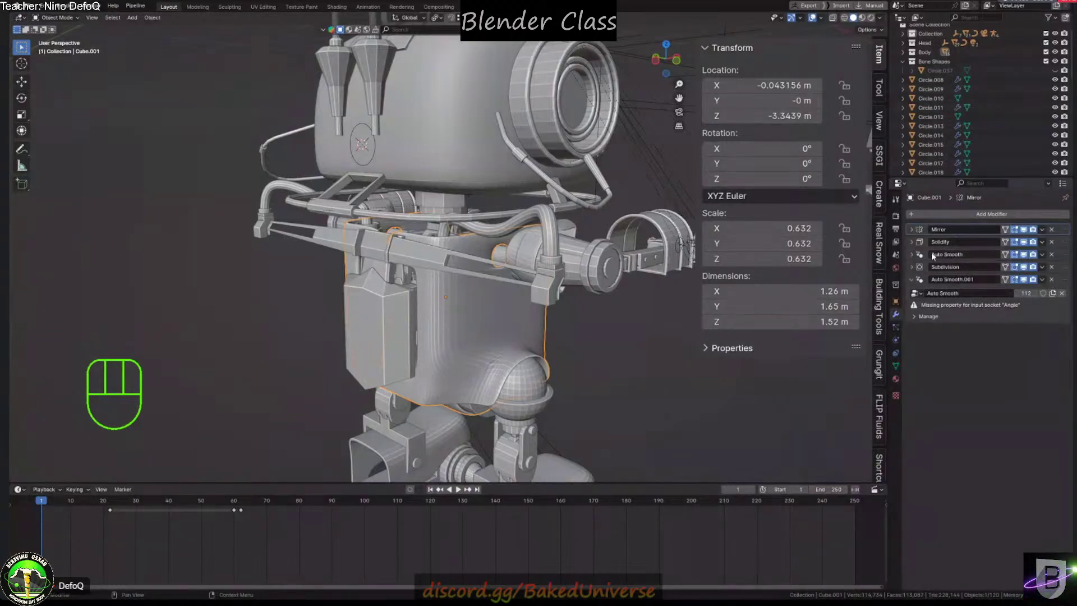
pyautogui.click(913, 255)
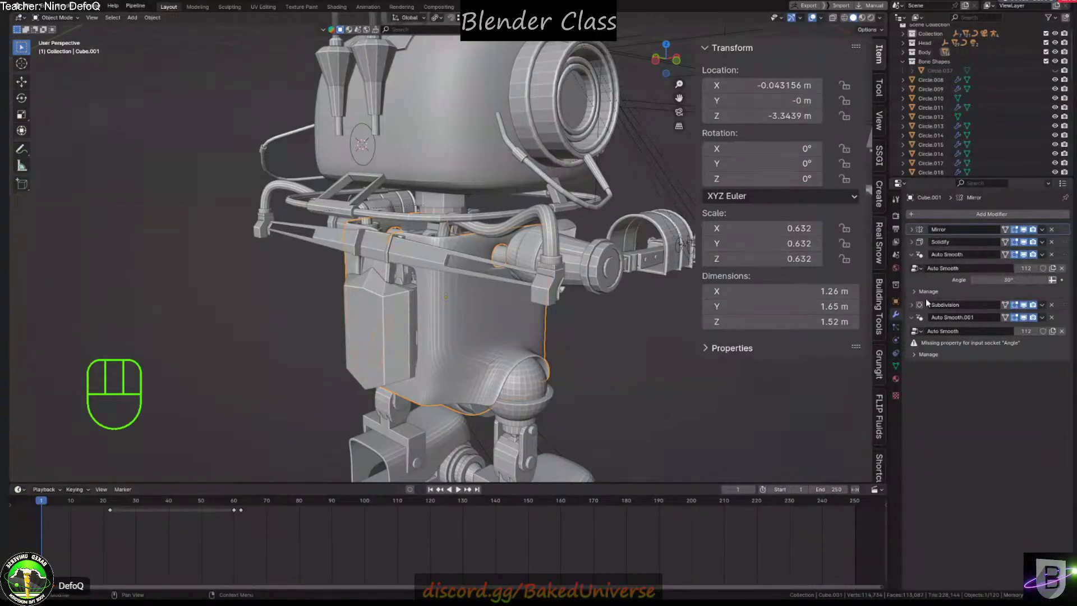
pyautogui.click(896, 366)
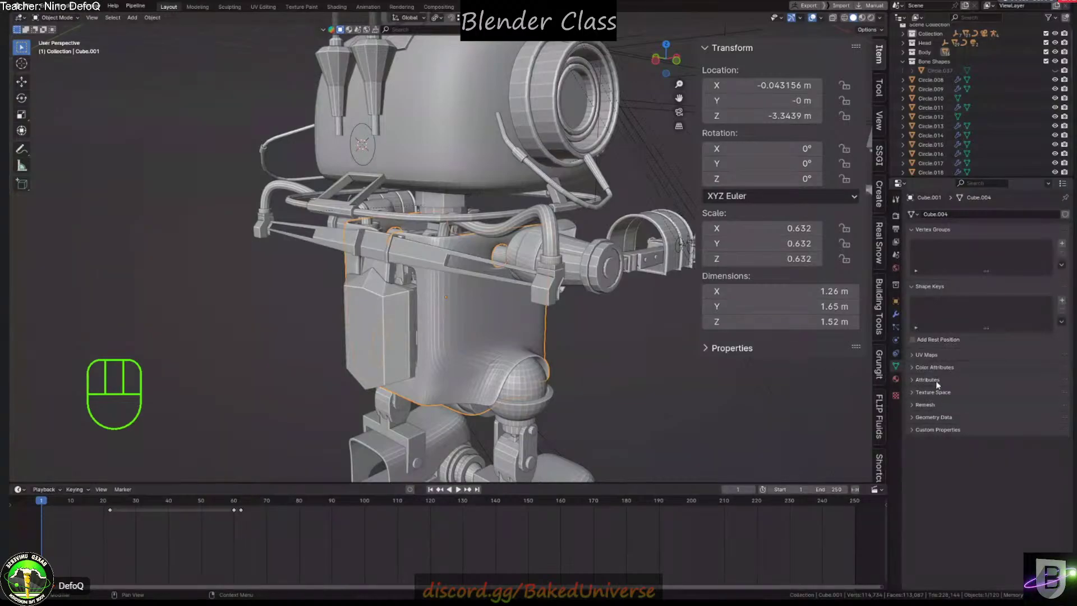
pyautogui.click(941, 417)
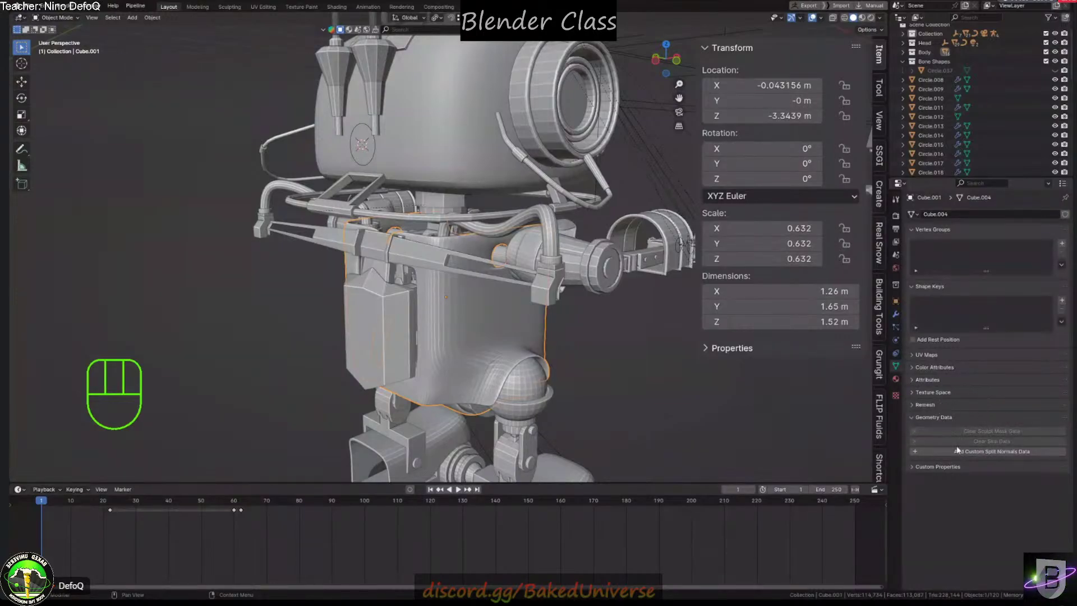
pyautogui.click(913, 418)
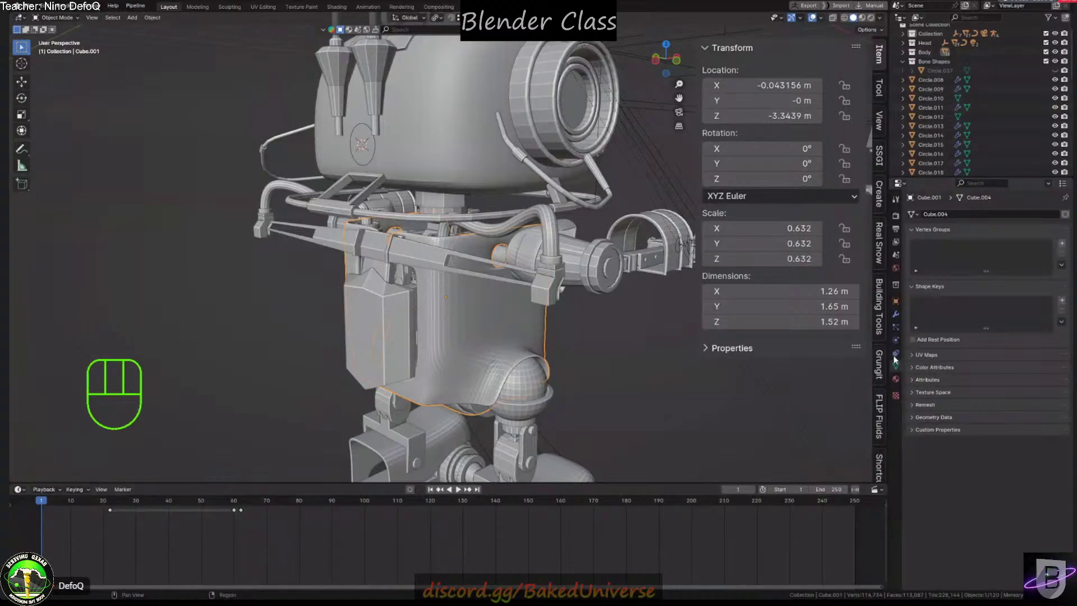
pyautogui.click(897, 314)
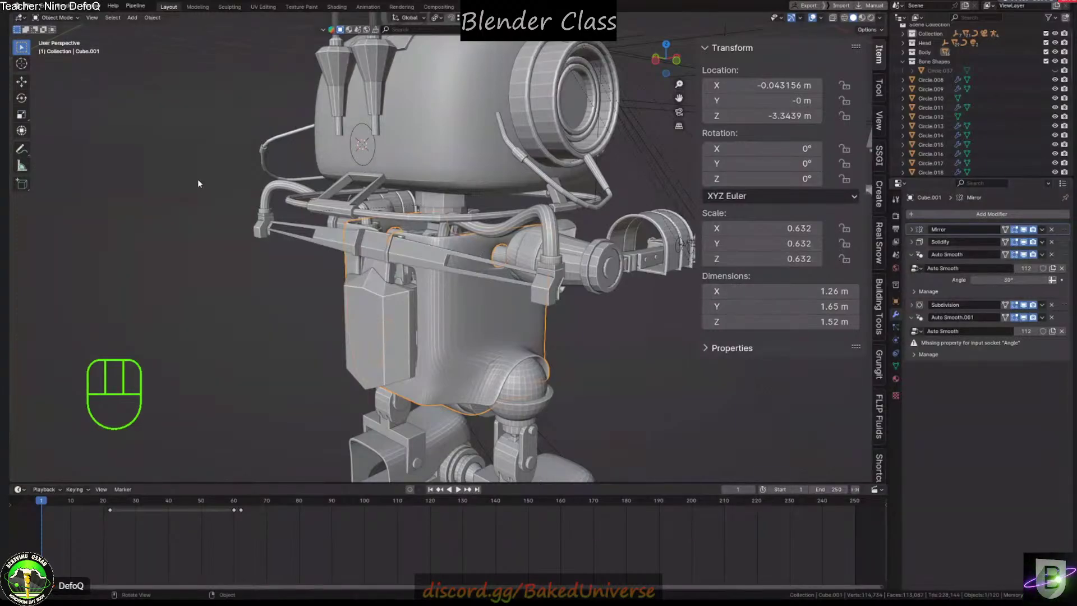
# Add a monkey mesh, move it beside the robot, and apply Shade Smooth by Angle to it
pyautogui.hotkey('shift', 'a')
pyautogui.moveTo(197, 178)
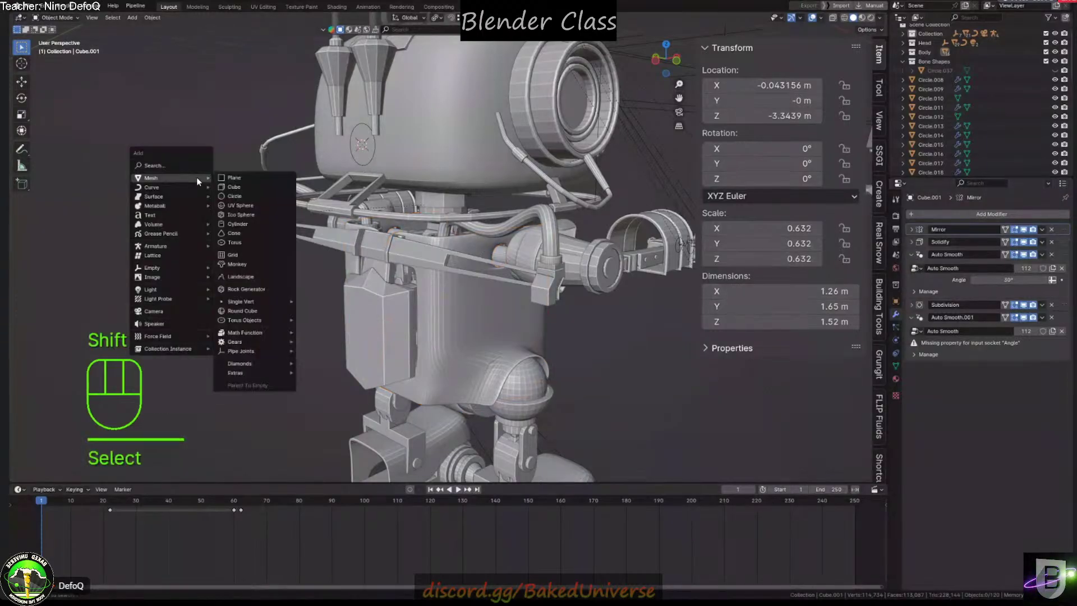
pyautogui.click(254, 264)
pyautogui.press('g')
pyautogui.click(322, 281)
pyautogui.scroll(-3, 321, 252)
pyautogui.rightClick(319, 212)
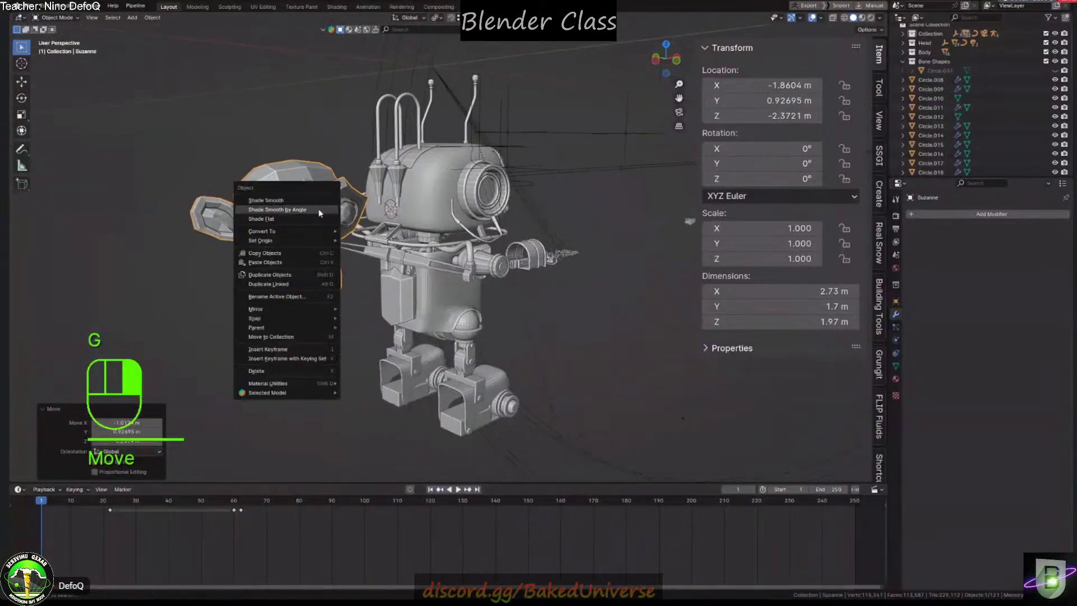
pyautogui.click(320, 211)
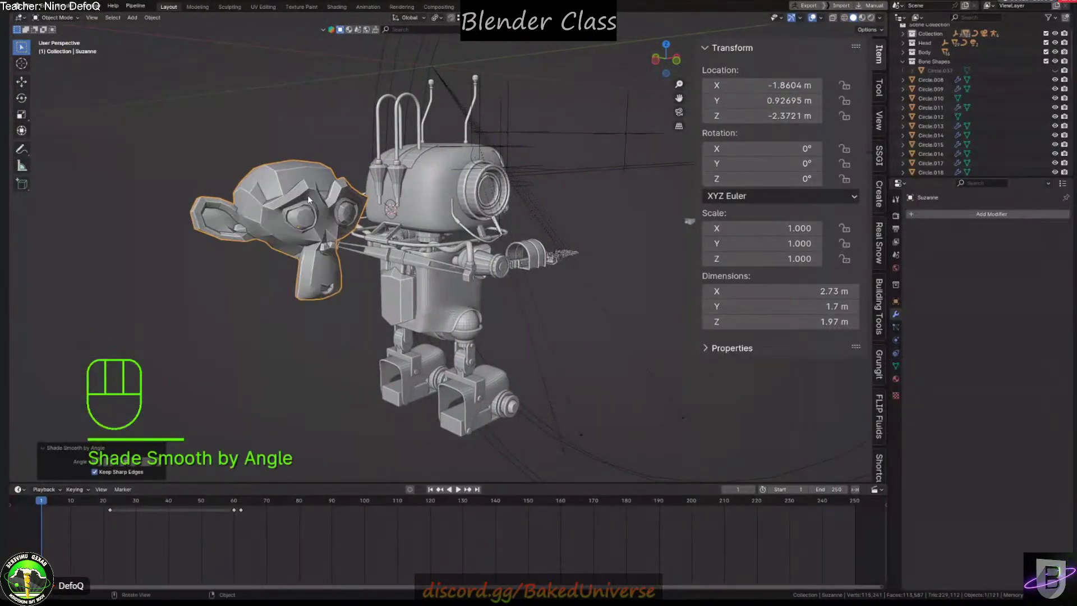
# Try plain Shade Smooth on the monkey mesh and undo it
pyautogui.scroll(2, 308, 196)
pyautogui.click(330, 180)
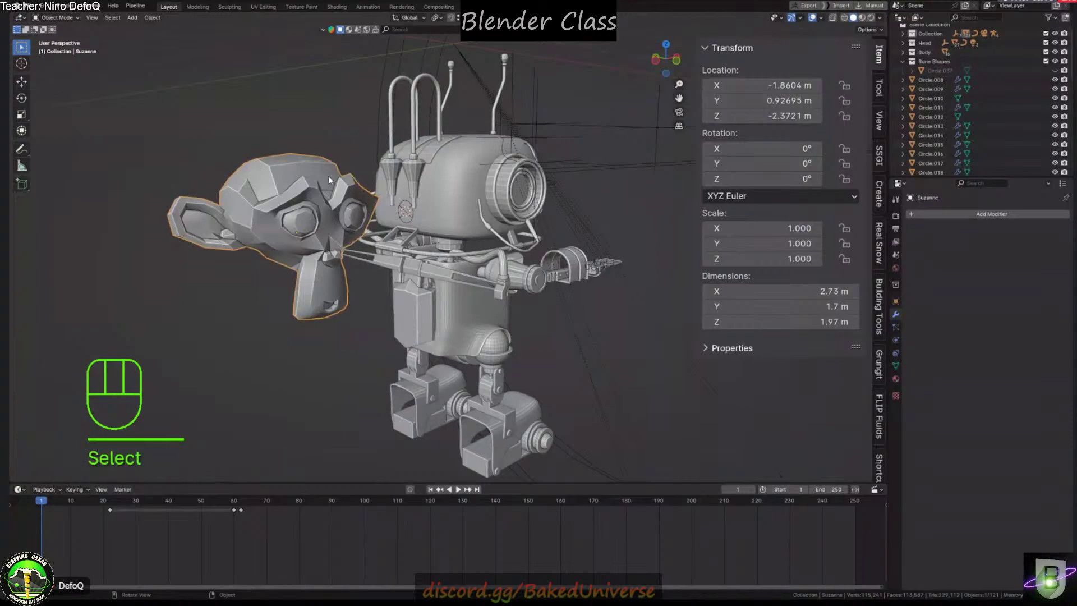
pyautogui.rightClick(332, 187)
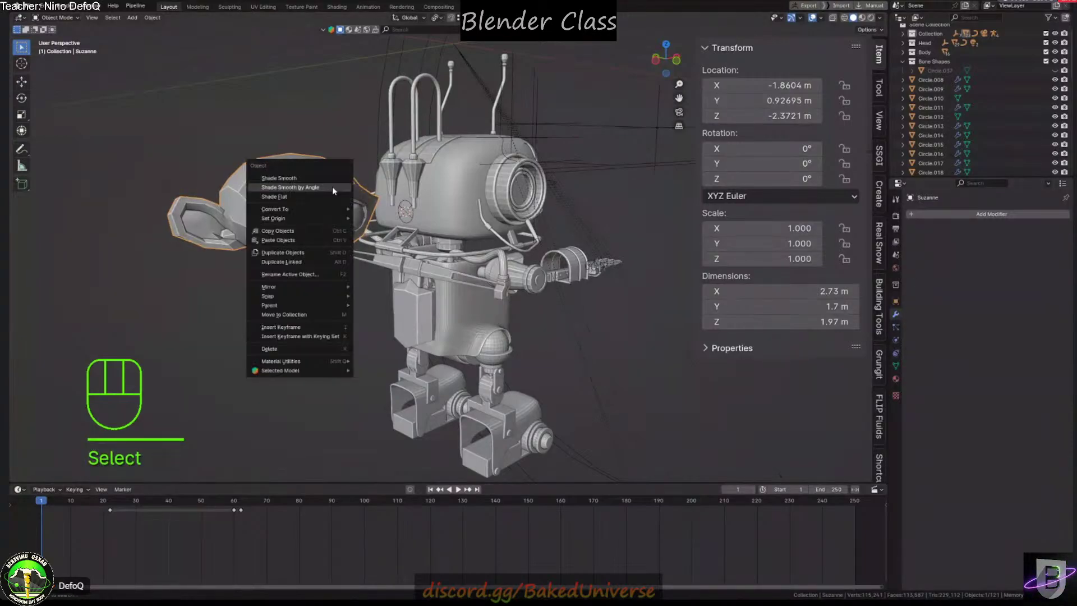
pyautogui.click(334, 177)
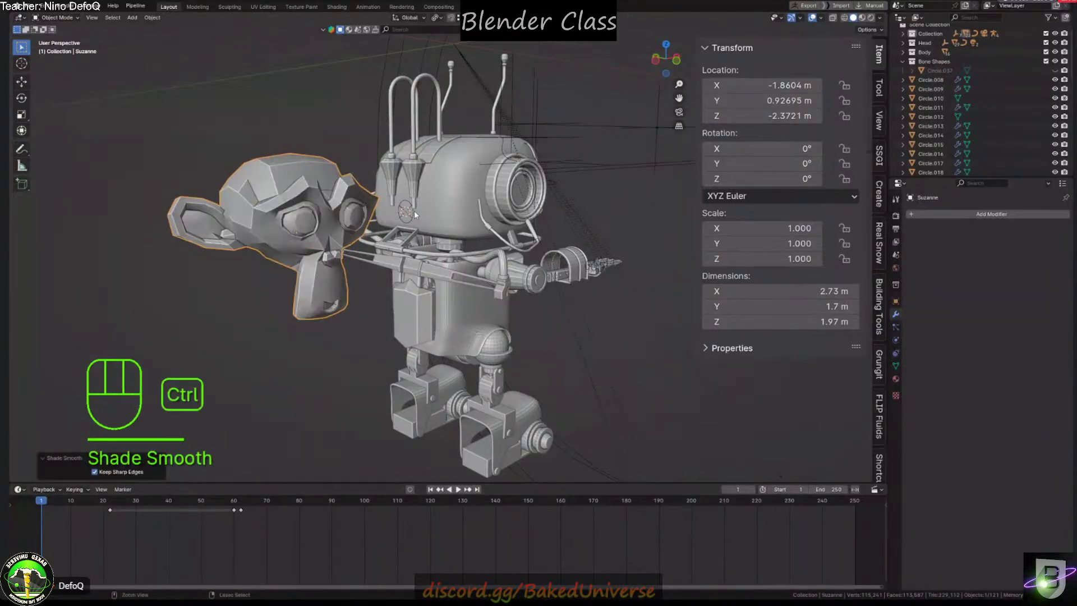
pyautogui.hotkey('ctrl', 'z')
# Check the monkey's Geometry Data, UV Maps, Attributes and Remesh settings, and delete the monkey
pyautogui.scroll(2, 415, 208)
pyautogui.click(895, 365)
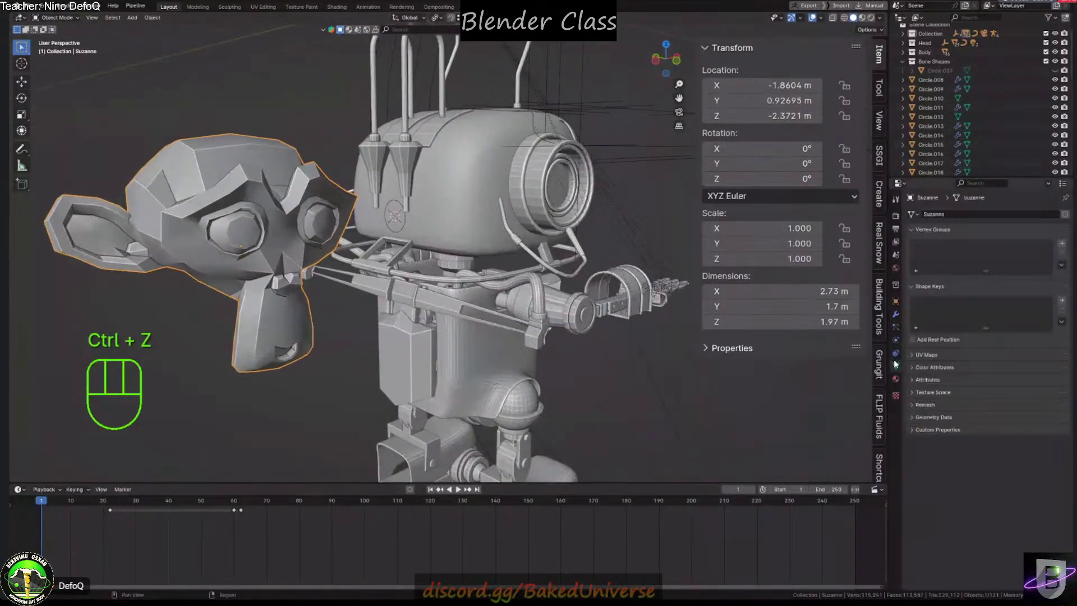
pyautogui.click(934, 417)
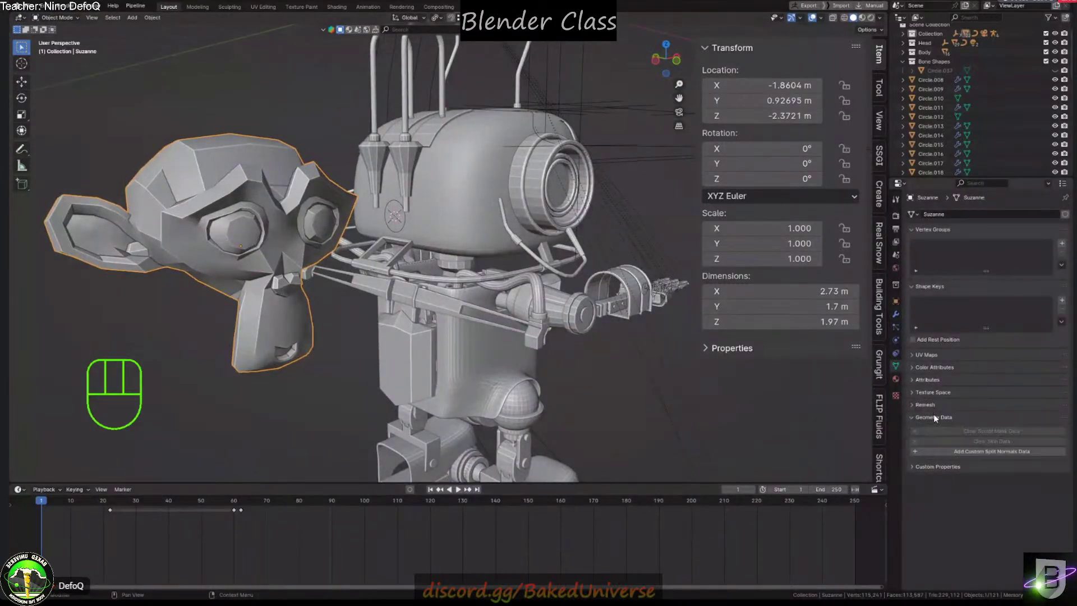
pyautogui.click(933, 416)
pyautogui.click(934, 370)
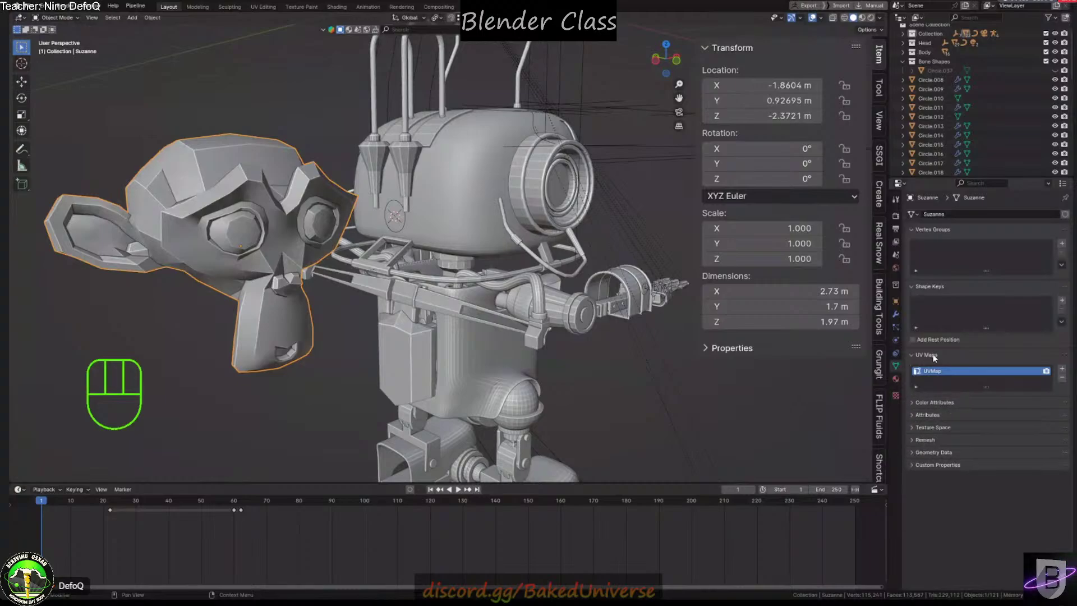
pyautogui.click(931, 368)
pyautogui.click(925, 391)
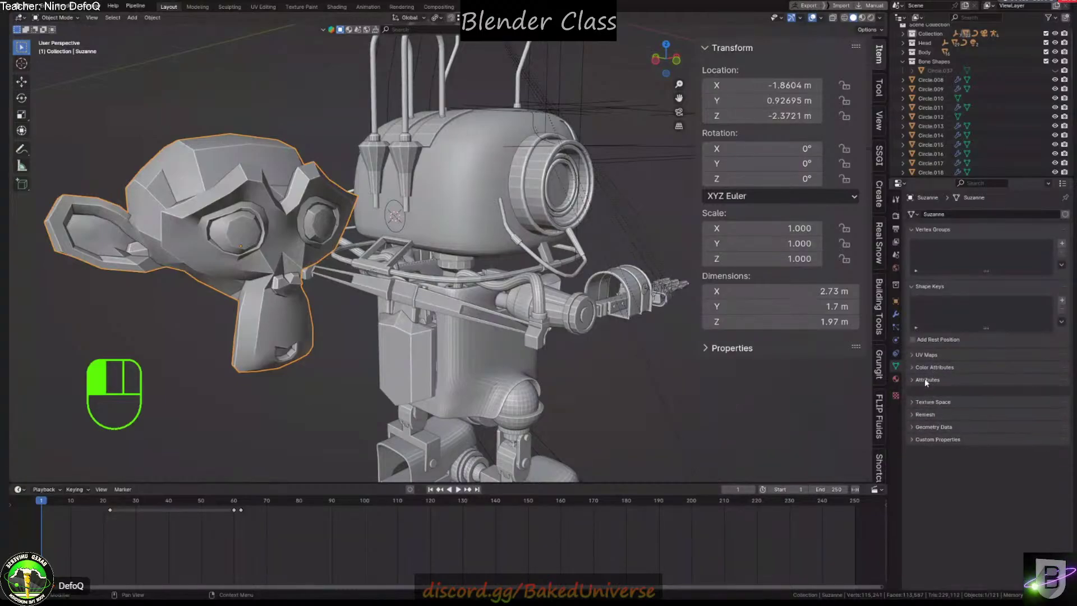
pyautogui.click(924, 391)
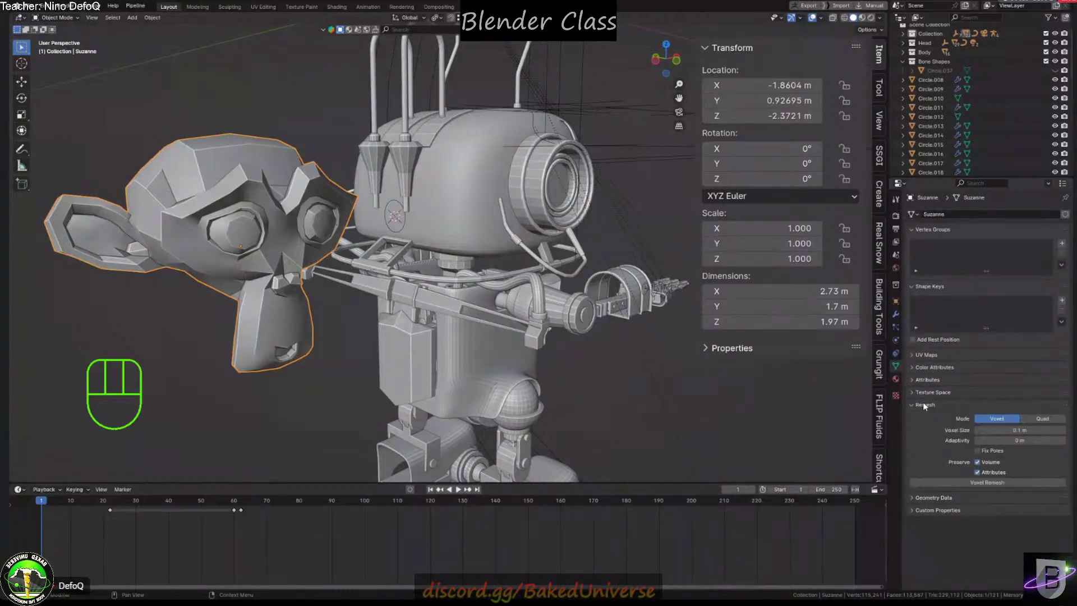
pyautogui.press('Delete')
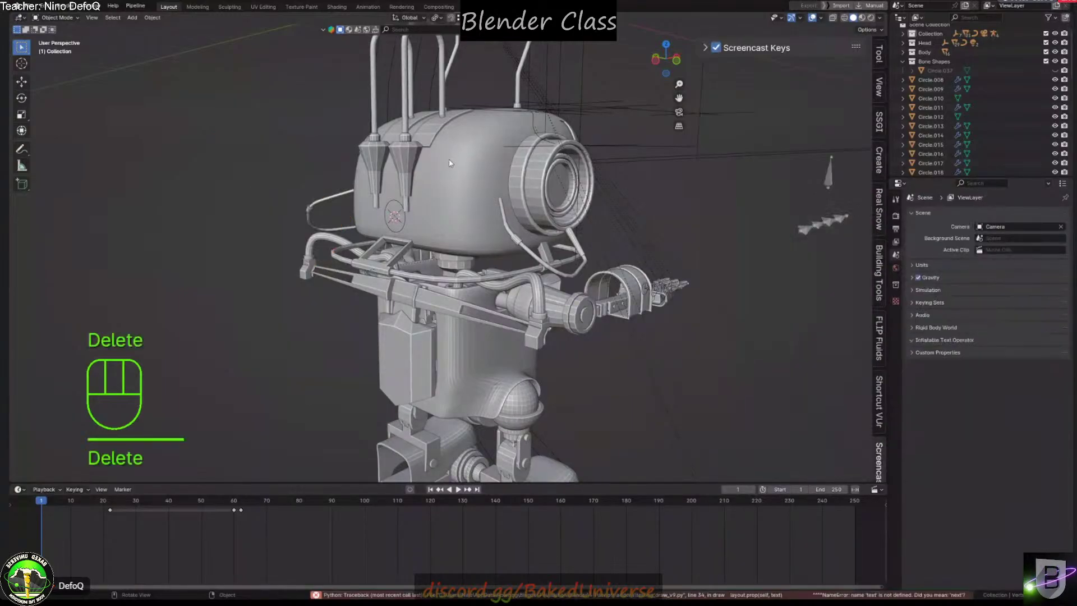
# Select the robot's head and show its modifier stack
pyautogui.click(491, 187)
pyautogui.moveTo(491, 188); pyautogui.dragTo(560, 202, button='middle')
pyautogui.click(897, 314)
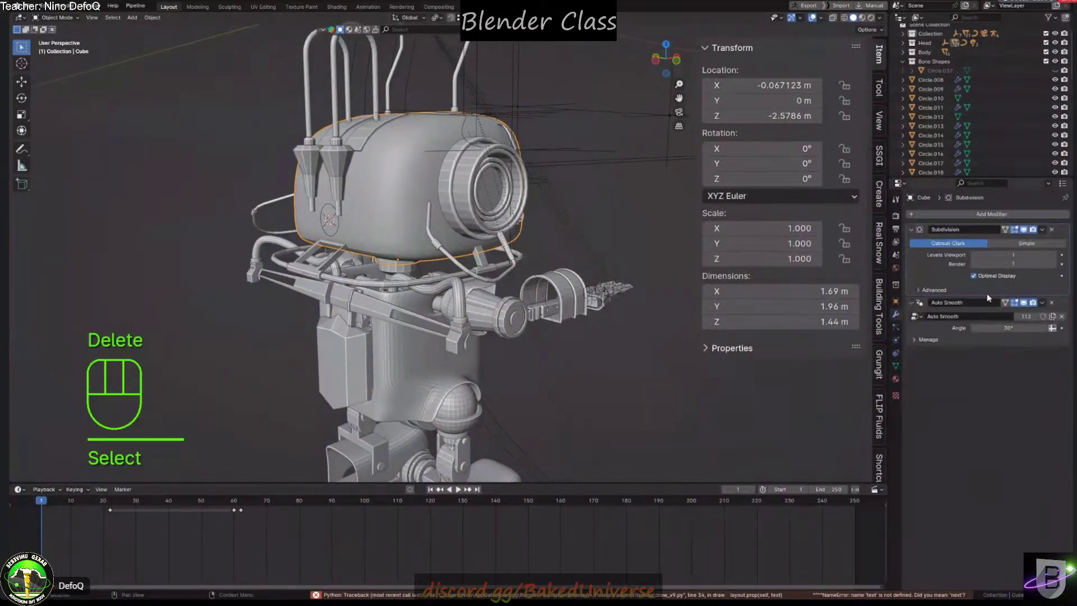
pyautogui.scroll(1, 447, 213)
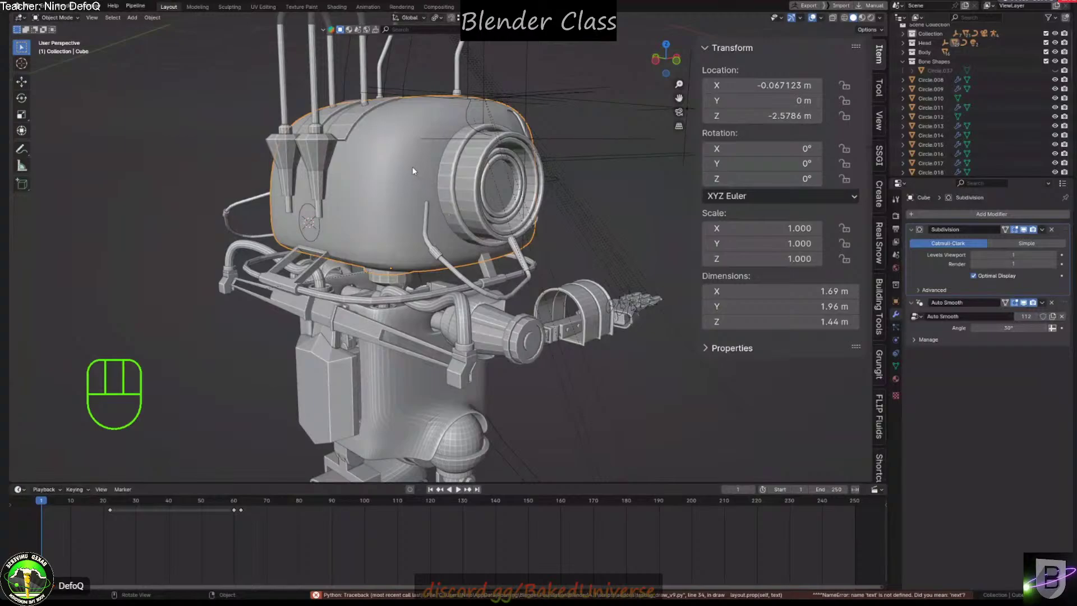
# Remove the second Auto Smooth modifier from the robot's body
pyautogui.keyDown('shift'); pyautogui.moveTo(379, 126); pyautogui.dragTo(405, 159, button='middle'); pyautogui.keyUp('shift')
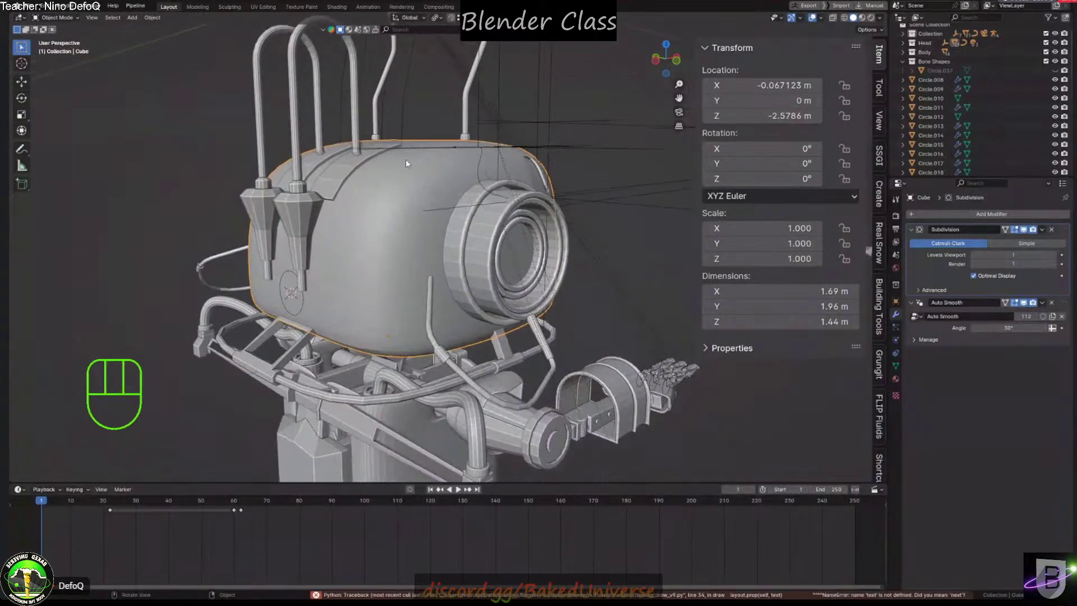
pyautogui.scroll(1, 402, 154)
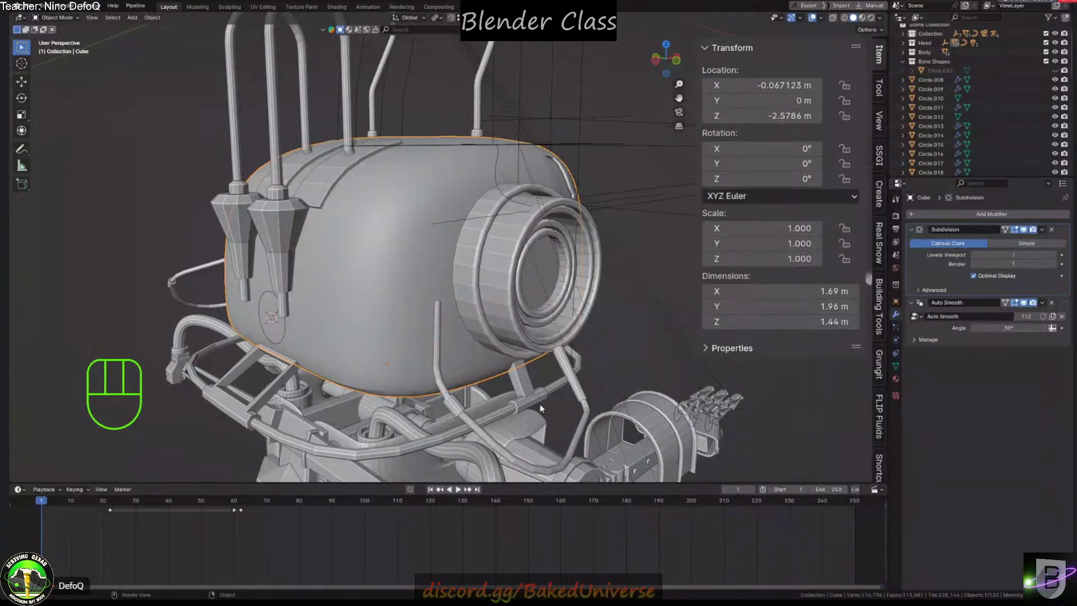
pyautogui.scroll(-4, 540, 404)
pyautogui.keyDown('shift'); pyautogui.moveTo(541, 314); pyautogui.dragTo(502, 310, button='middle'); pyautogui.keyUp('shift')
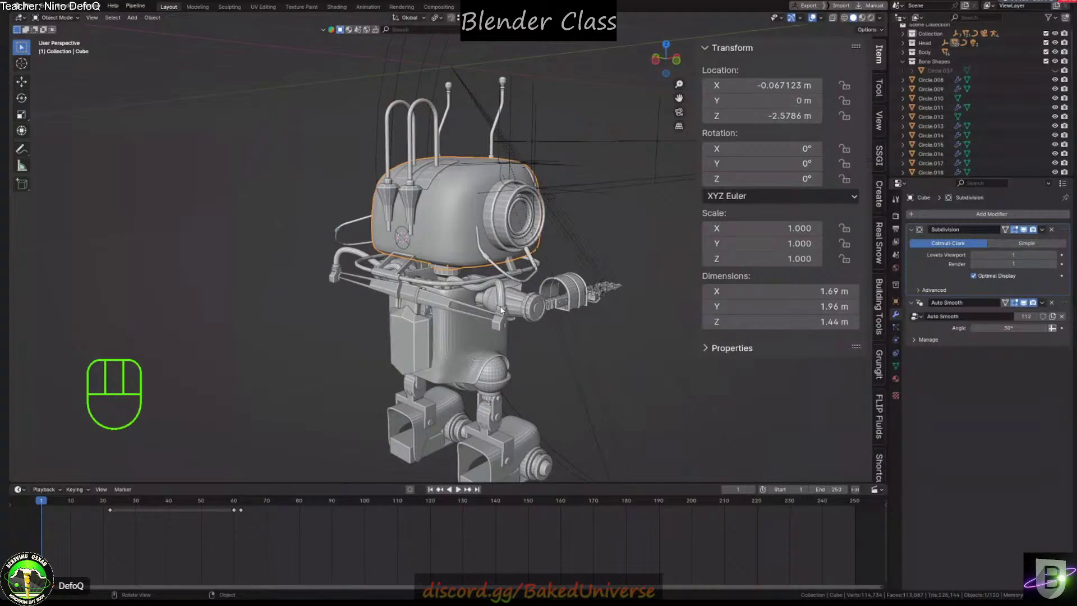
pyautogui.click(456, 319)
pyautogui.rightClick(463, 337)
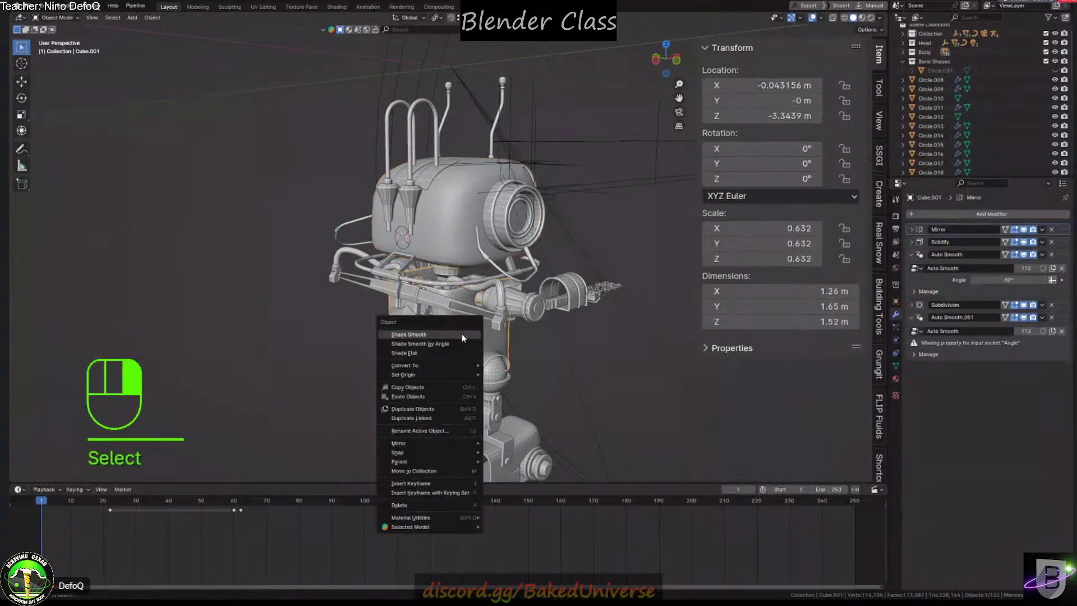
pyautogui.click(1052, 317)
# Add a Shrinkwrap modifier to the circle behind the head, with the head mesh Cube as its target
pyautogui.scroll(3, 448, 269)
pyautogui.moveTo(427, 264); pyautogui.dragTo(732, 217, button='middle')
pyautogui.click(446, 208)
pyautogui.click(957, 213)
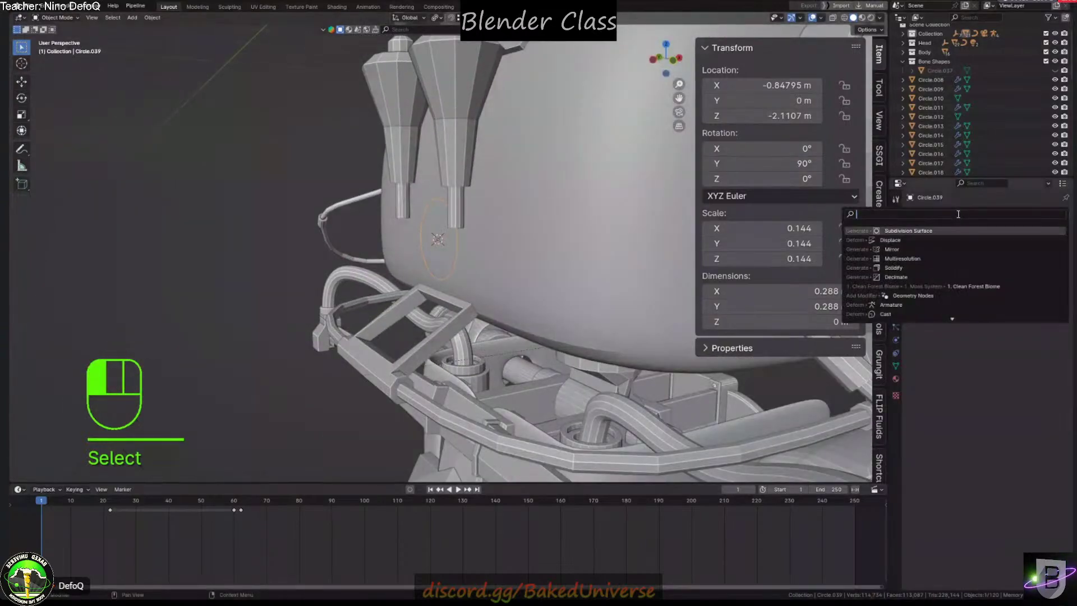
pyautogui.write('SHRINKW')
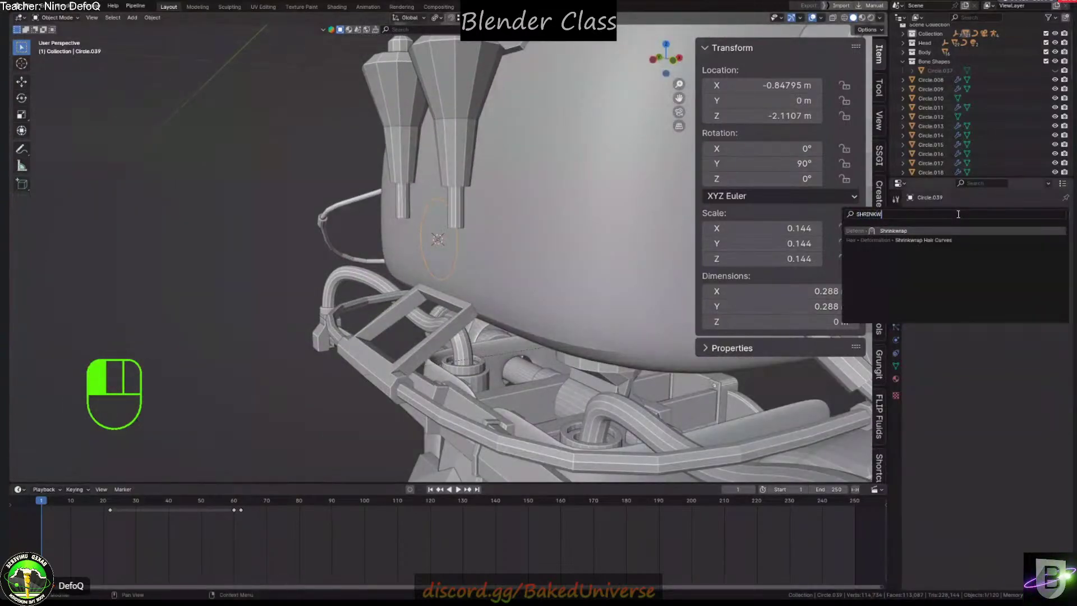
pyautogui.press('Return')
pyautogui.click(1052, 267)
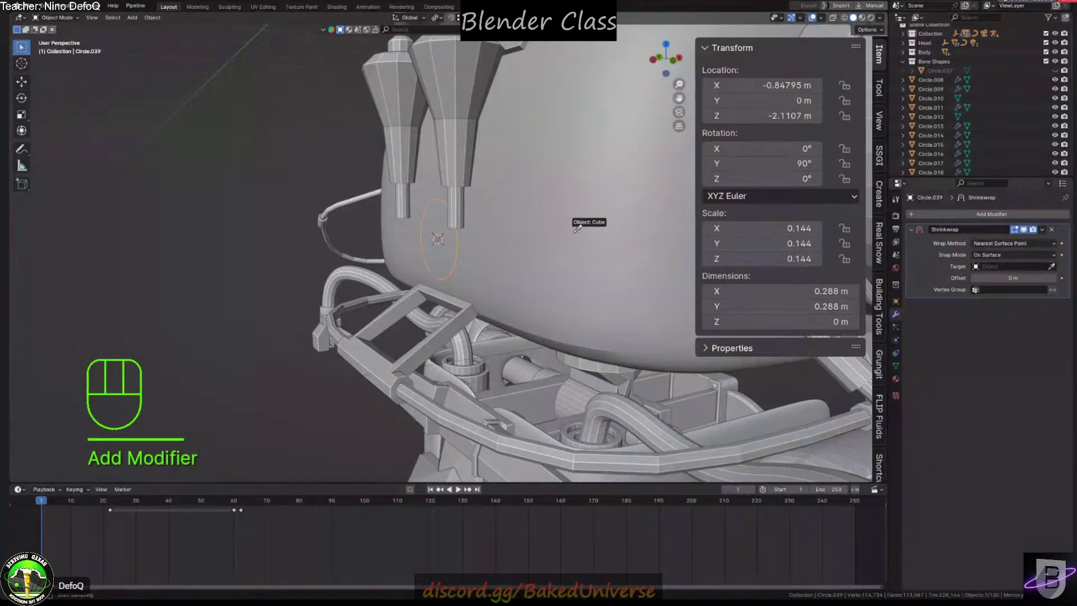
pyautogui.click(575, 237)
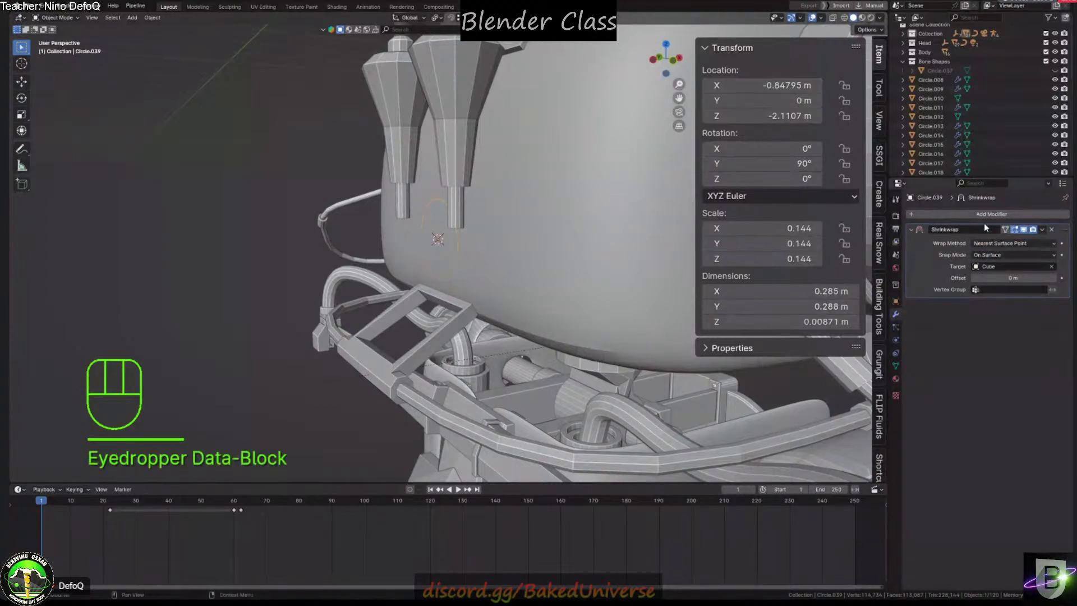
# Set the Shrinkwrap wrap method to Project along the Z axis, with both Negative and Positive directions enabled
pyautogui.click(985, 255)
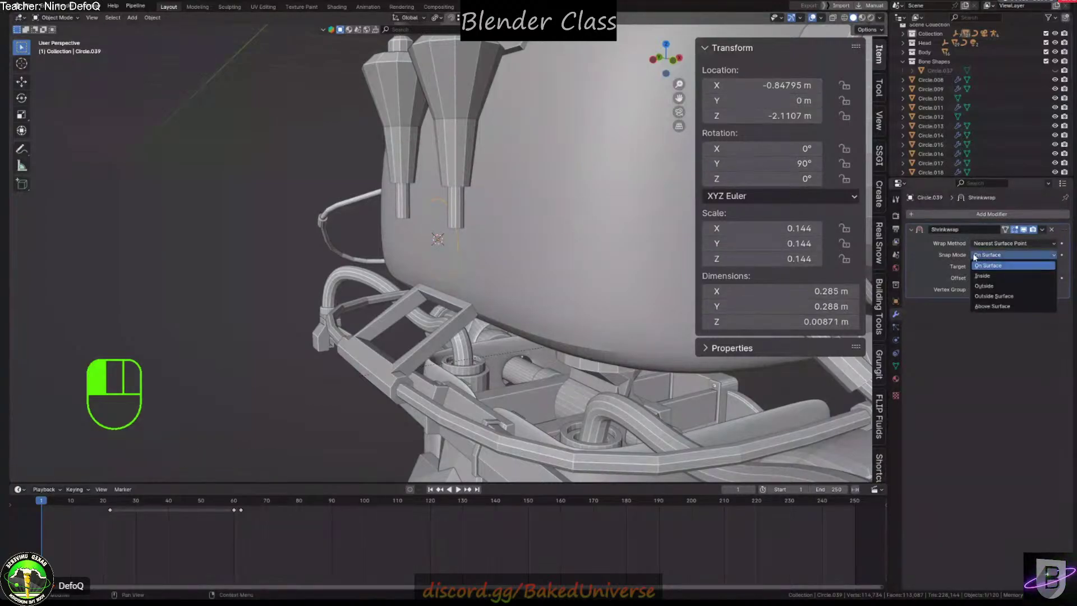
pyautogui.click(998, 244)
pyautogui.moveTo(444, 251); pyautogui.dragTo(457, 220, button='middle')
pyautogui.click(992, 245)
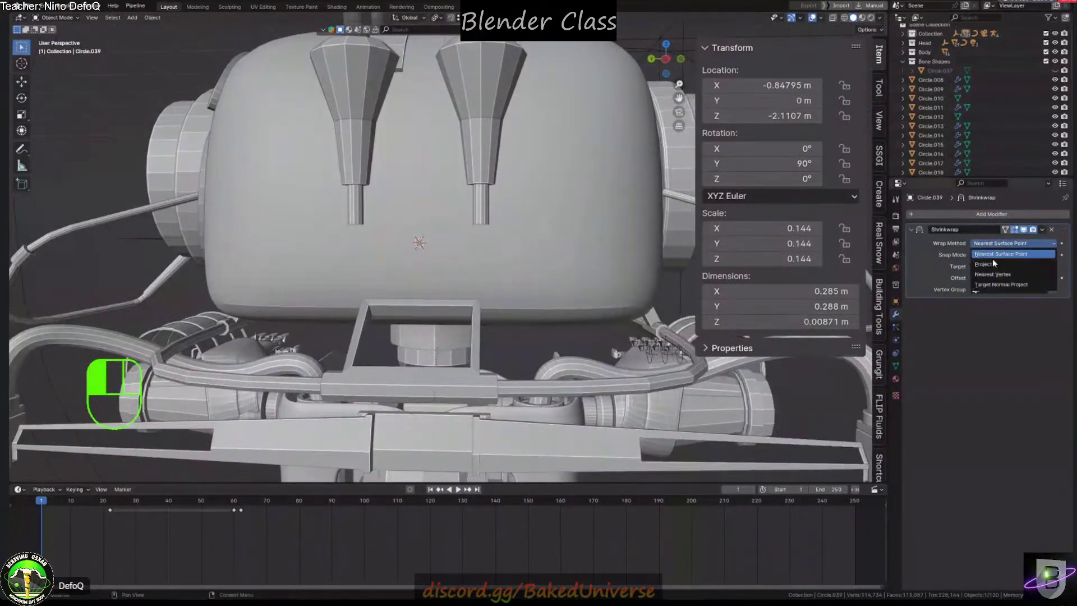
pyautogui.click(992, 258)
pyautogui.moveTo(634, 230); pyautogui.dragTo(594, 224, button='middle')
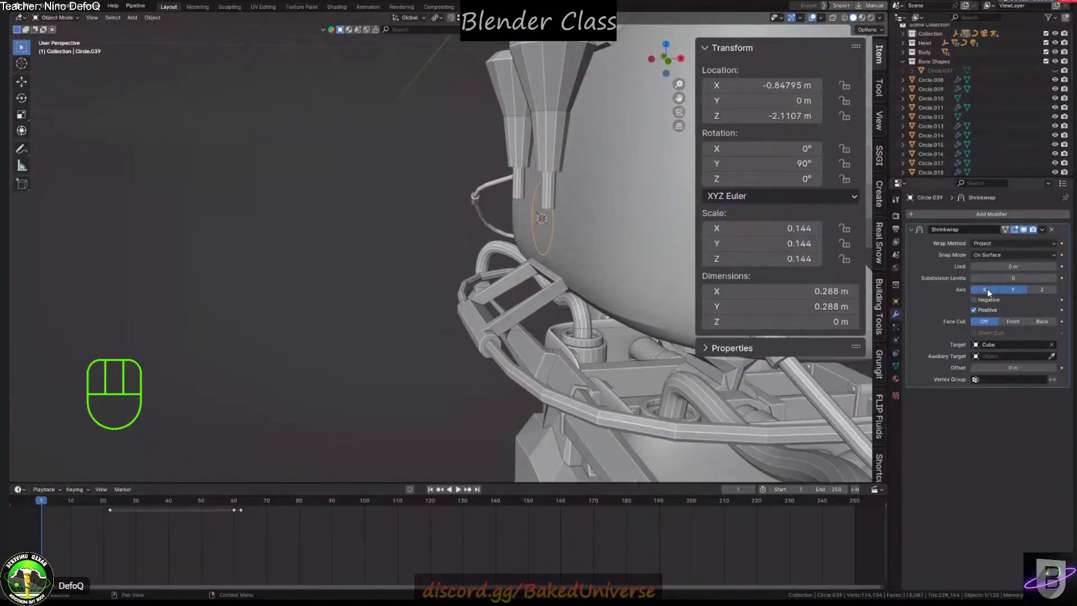
pyautogui.moveTo(484, 215); pyautogui.dragTo(462, 218, button='middle')
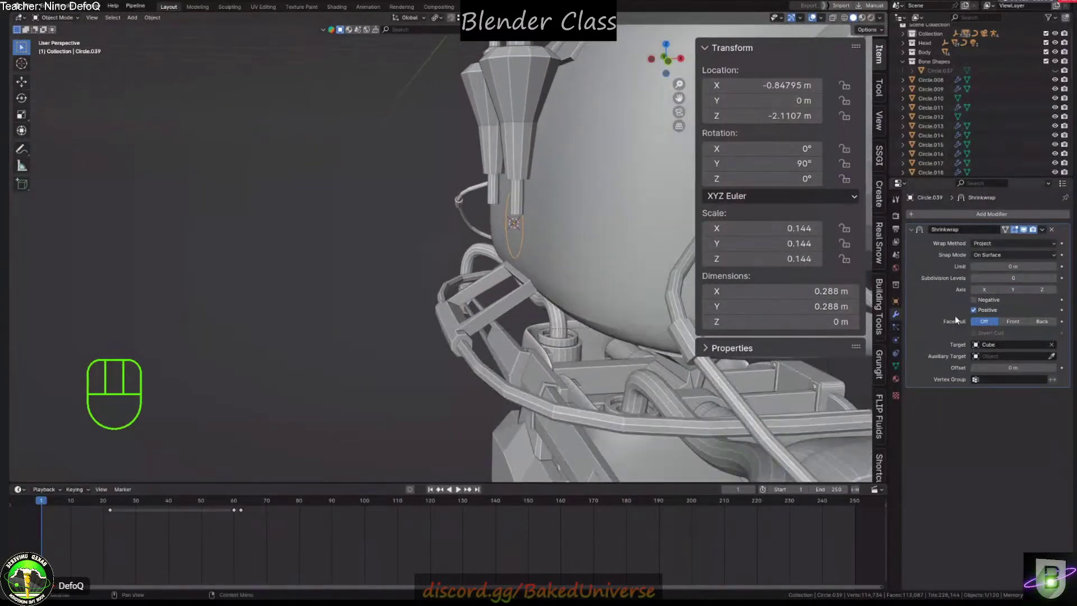
pyautogui.moveTo(1035, 289); pyautogui.dragTo(983, 291)
pyautogui.click(1013, 290)
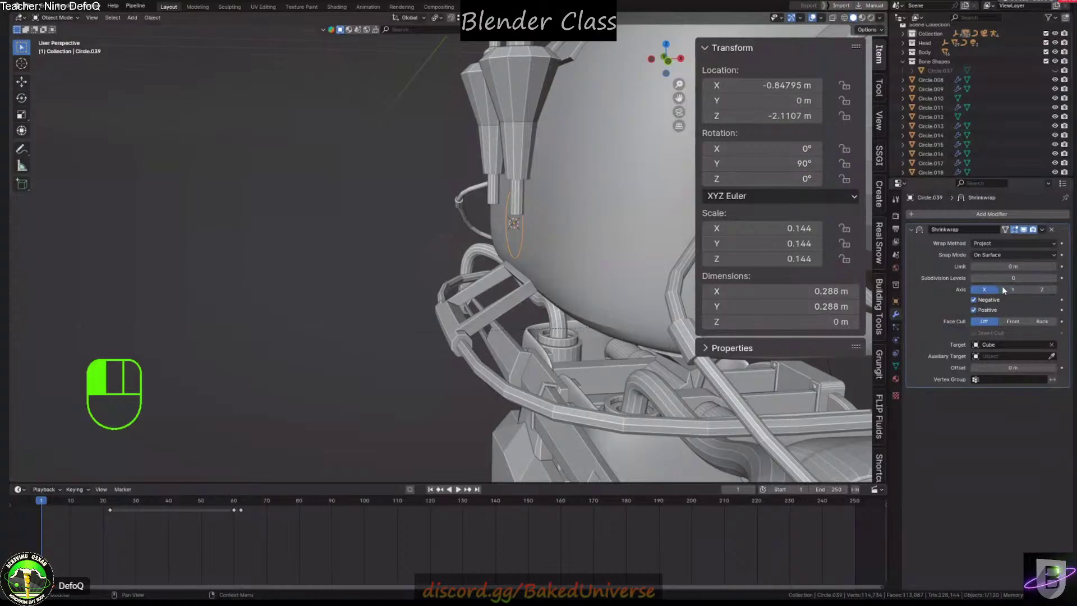
# Apply the Shrinkwrap modifier on the circle at the back of the head
pyautogui.scroll(-3, 611, 201)
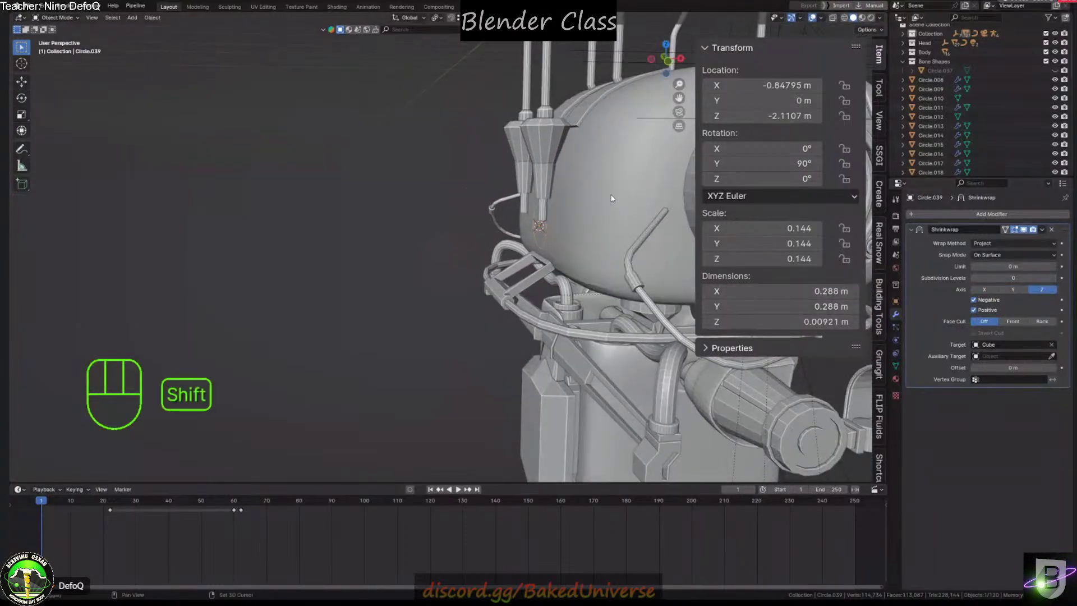
pyautogui.keyDown('shift'); pyautogui.moveTo(610, 200); pyautogui.dragTo(549, 213, button='middle'); pyautogui.keyUp('shift')
pyautogui.moveTo(550, 213); pyautogui.dragTo(617, 214, button='middle')
pyautogui.keyDown('shift'); pyautogui.moveTo(507, 211); pyautogui.dragTo(521, 114, button='middle'); pyautogui.keyUp('shift')
pyautogui.hotkey('ctrl', 'a')
# Extrude the whole circle outward from the back of the head along X to form a short band
pyautogui.press('Tab')
pyautogui.press('a')
pyautogui.press('e')
pyautogui.press('x')
pyautogui.click(629, 183)
# Extrude the band's faces in place and shrink them inward by about 0.11 m to give the ring thickness
pyautogui.press('3')
pyautogui.press('4')
pyautogui.scroll(3, 569, 122)
pyautogui.press('e')
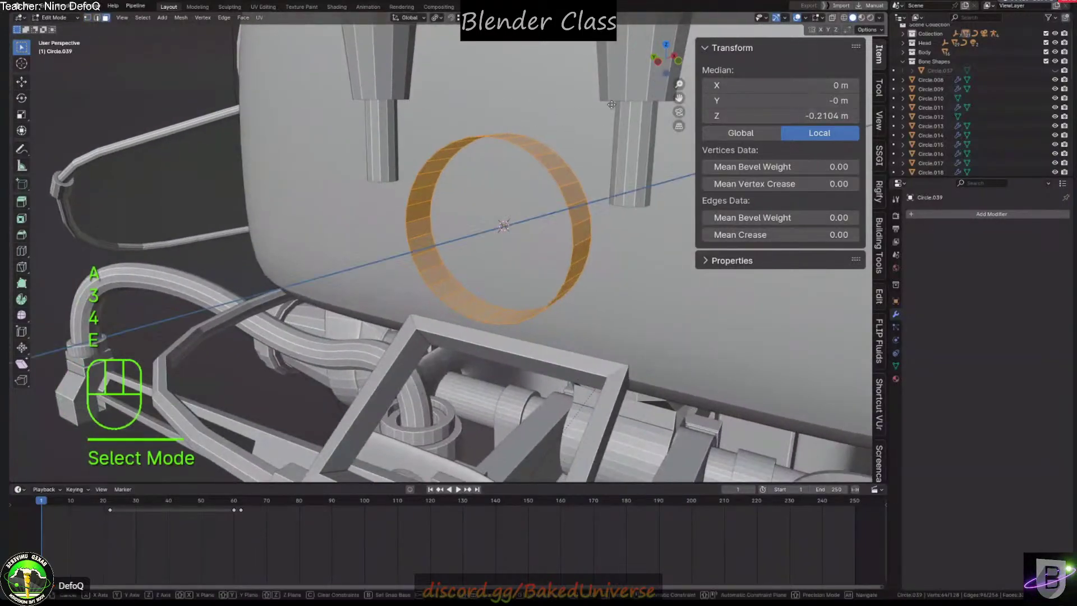
pyautogui.rightClick(629, 96)
pyautogui.hotkey('alt', 's')
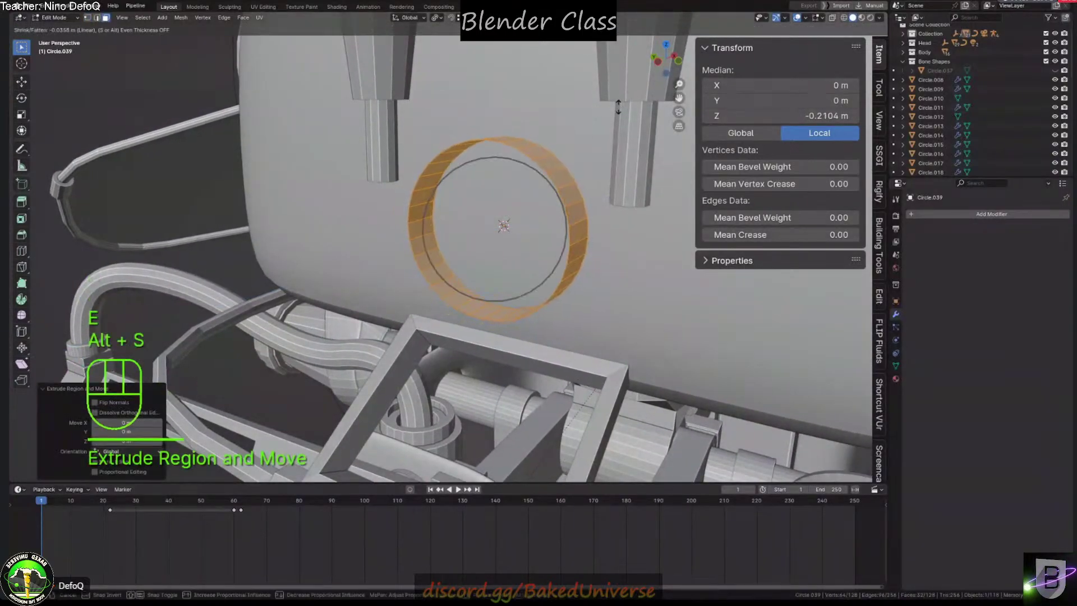
pyautogui.rightClick(585, 70)
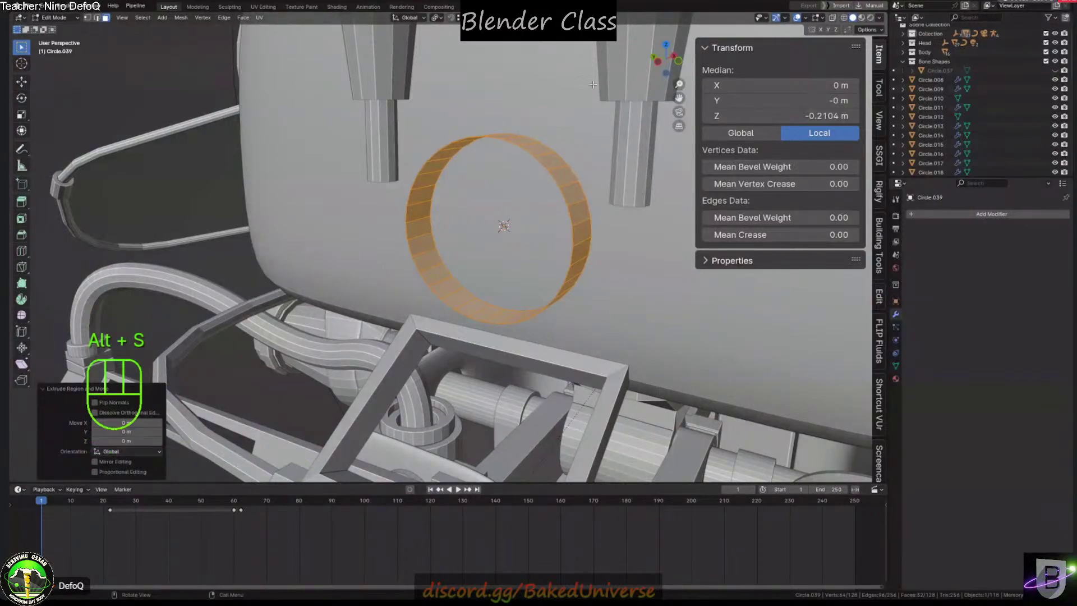
pyautogui.hotkey('alt', 's')
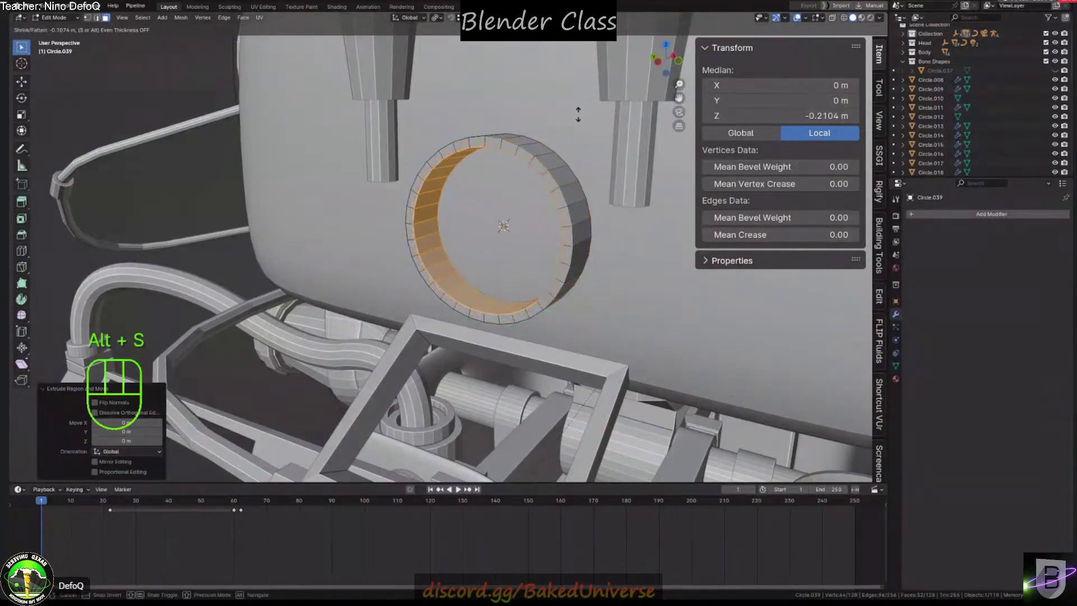
pyautogui.click(578, 112)
# Duplicate the ring's inner front edge loop in place and separate the copy into its own object
pyautogui.moveTo(578, 112); pyautogui.dragTo(460, 210, button='middle')
pyautogui.press('2')
pyautogui.click(461, 210)
pyautogui.keyDown('alt'); pyautogui.click(461, 211); pyautogui.keyUp('alt')
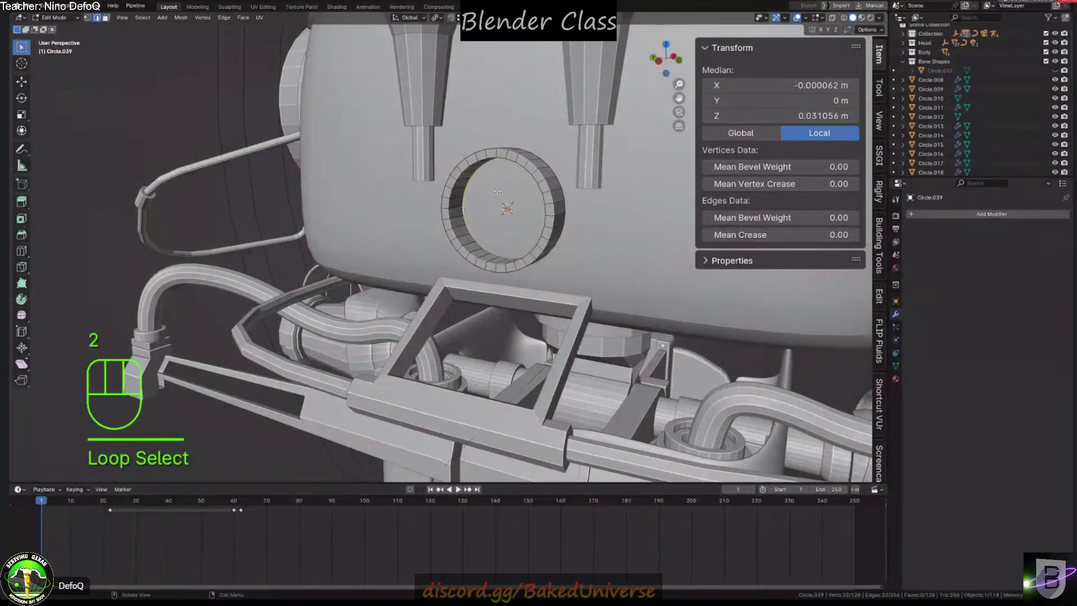
pyautogui.moveTo(491, 196); pyautogui.dragTo(459, 177, button='middle')
pyautogui.keyDown('alt'); pyautogui.click(447, 198); pyautogui.keyUp('alt')
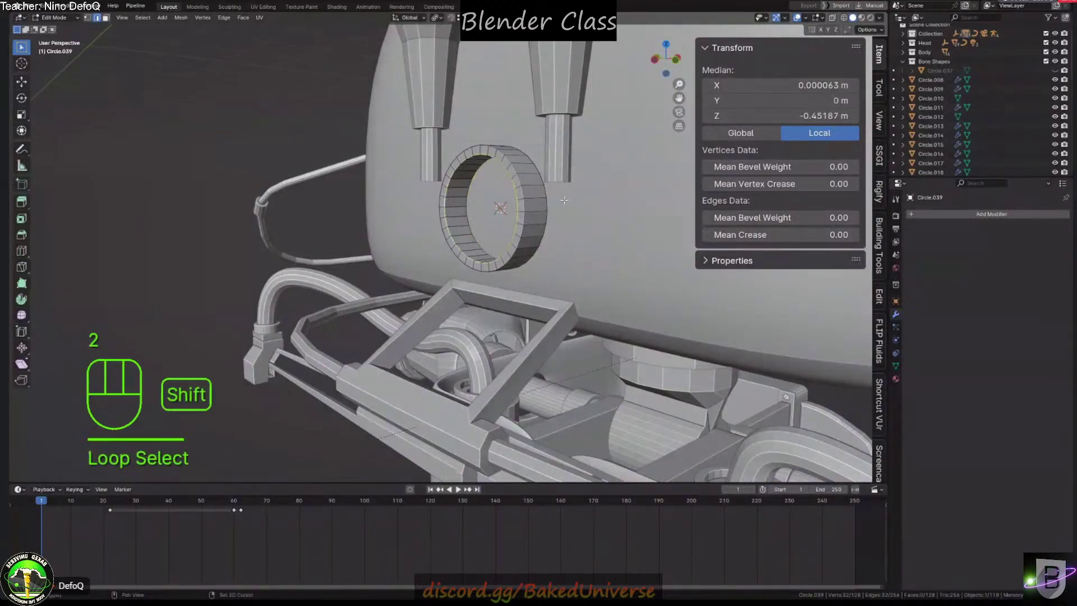
pyautogui.hotkey('shift', 'd')
pyautogui.rightClick(571, 216)
pyautogui.press('p')
pyautogui.click(571, 217)
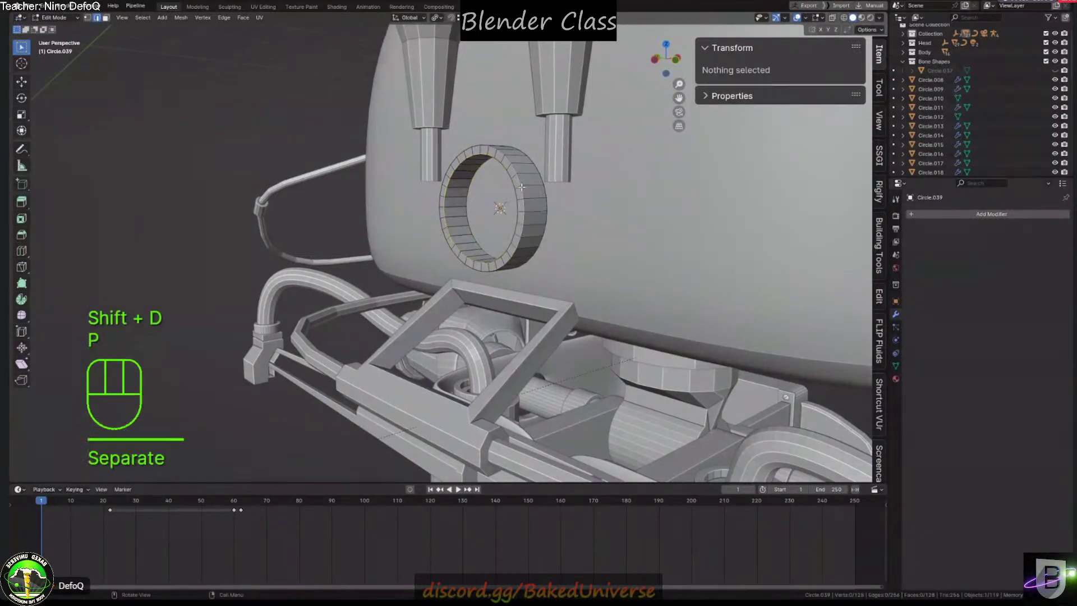
# Open the separated edge loop in Edit Mode, select it all, then try a fill face and undo it
pyautogui.press('Tab')
pyautogui.click(500, 162)
pyautogui.click(501, 162)
pyautogui.press('Tab')
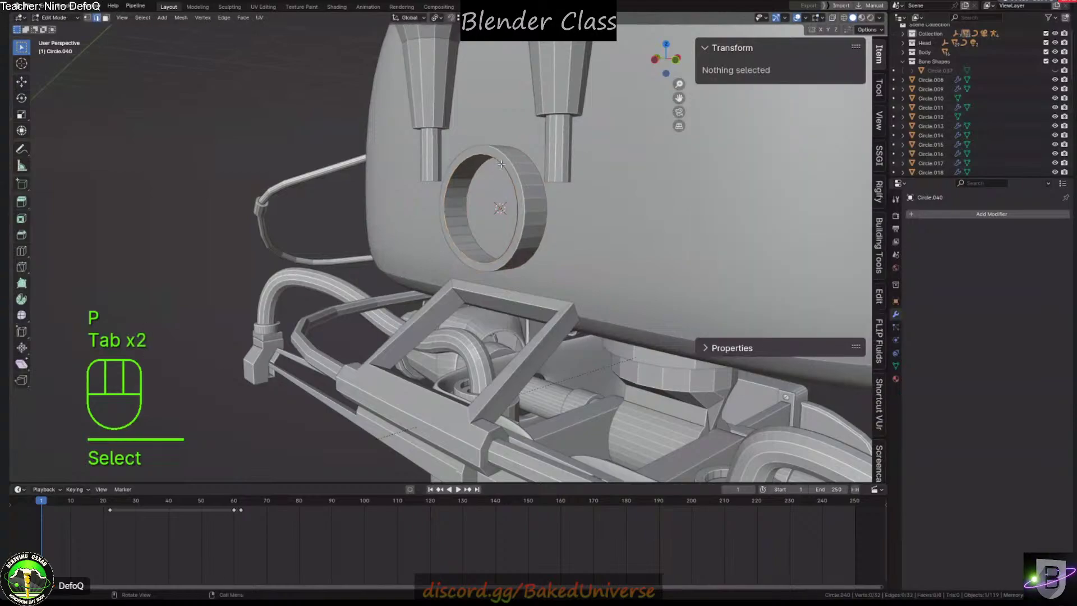
pyautogui.press('a')
pyautogui.press('f')
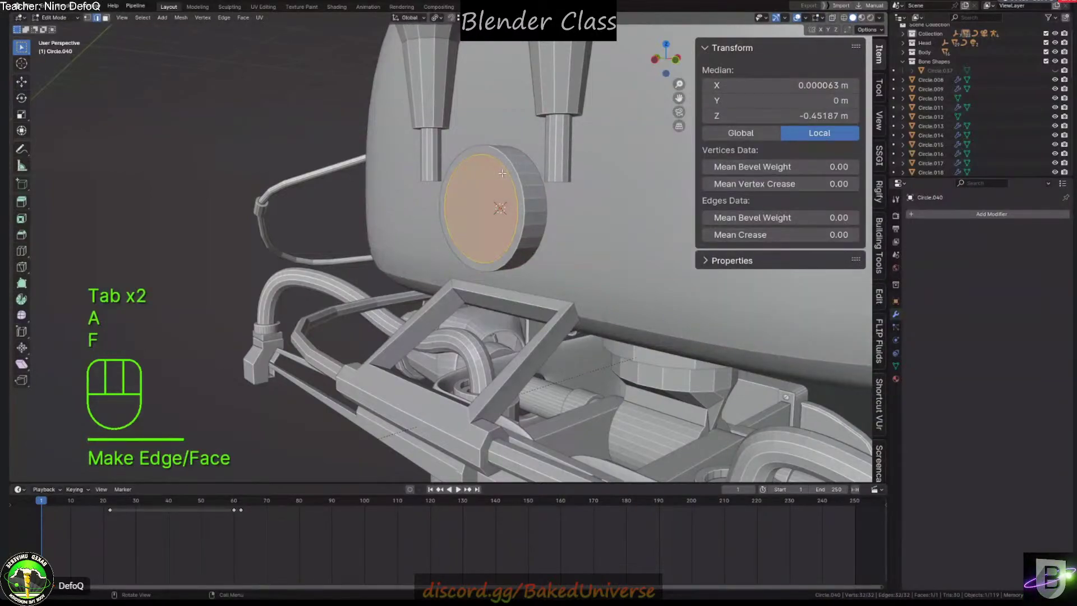
pyautogui.hotkey('ctrl', 'z')
# In front view, extrude the loop through seven points, curving away from the head and down behind the robot as a cable
pyautogui.press('KP_1')
pyautogui.press('KP_3')
pyautogui.press('KP_1')
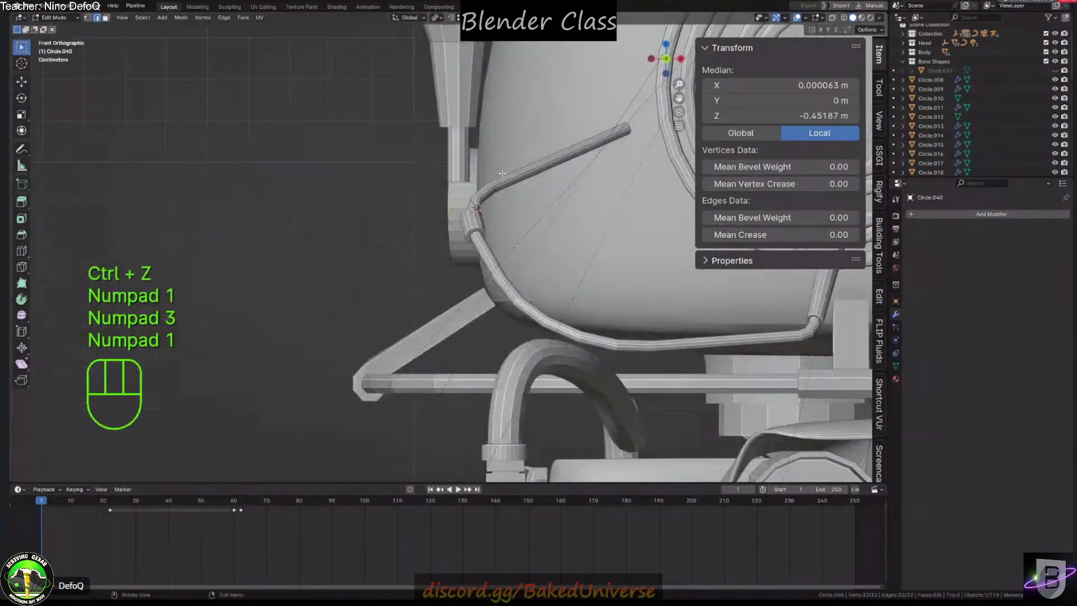
pyautogui.scroll(-5, 502, 174)
pyautogui.scroll(1, 488, 162)
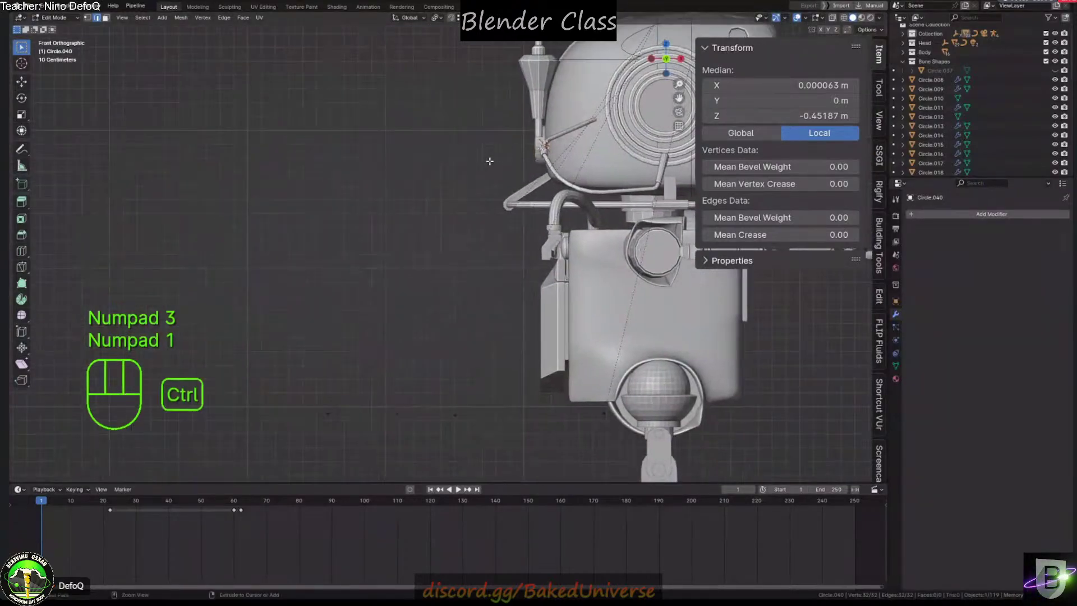
pyautogui.keyDown('ctrl'); pyautogui.rightClick(482, 157); pyautogui.keyUp('ctrl')
pyautogui.keyDown('ctrl'); pyautogui.rightClick(435, 193); pyautogui.keyUp('ctrl')
pyautogui.keyDown('ctrl'); pyautogui.rightClick(403, 261); pyautogui.keyUp('ctrl')
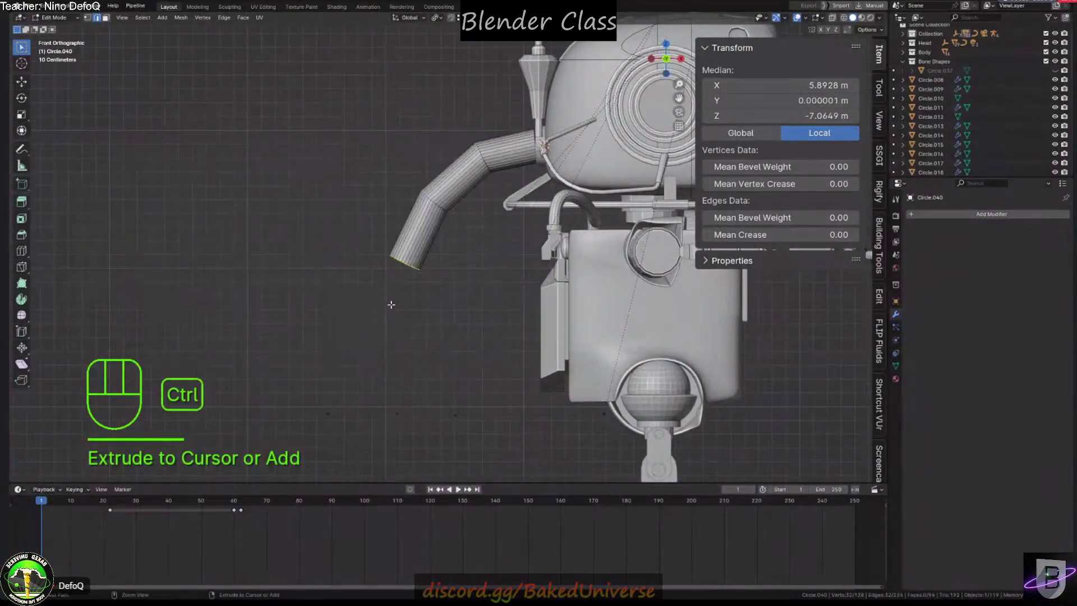
pyautogui.keyDown('ctrl'); pyautogui.rightClick(387, 319); pyautogui.keyUp('ctrl')
pyautogui.keyDown('ctrl'); pyautogui.rightClick(333, 370); pyautogui.keyUp('ctrl')
pyautogui.keyDown('ctrl'); pyautogui.rightClick(249, 386); pyautogui.keyUp('ctrl')
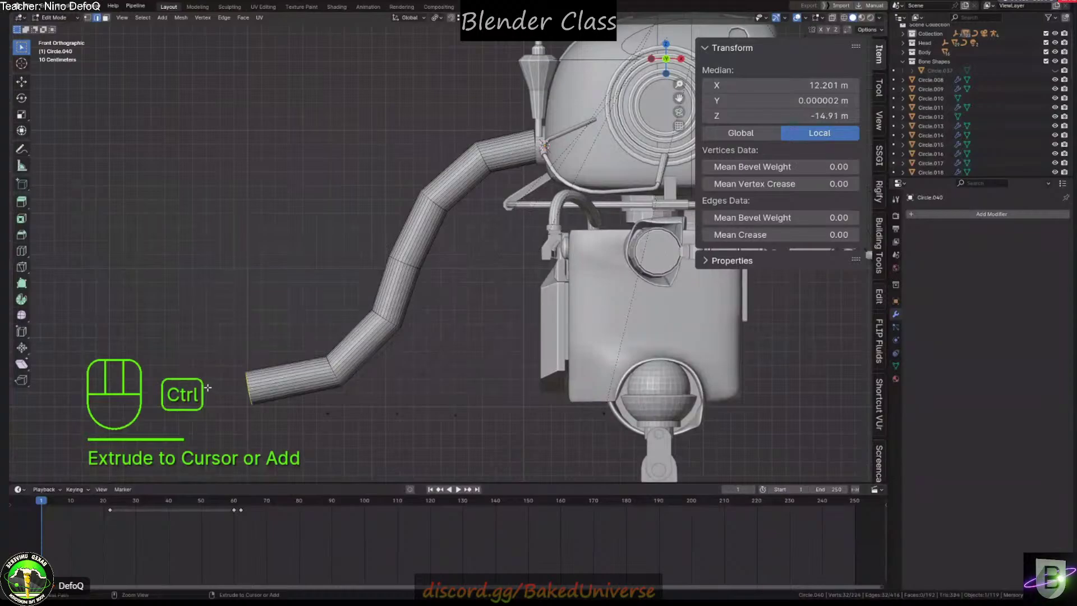
pyautogui.keyDown('ctrl'); pyautogui.rightClick(179, 384); pyautogui.keyUp('ctrl')
# Bevel the edge loop at the cable bend nearest the head with one segment
pyautogui.scroll(-3, 200, 361)
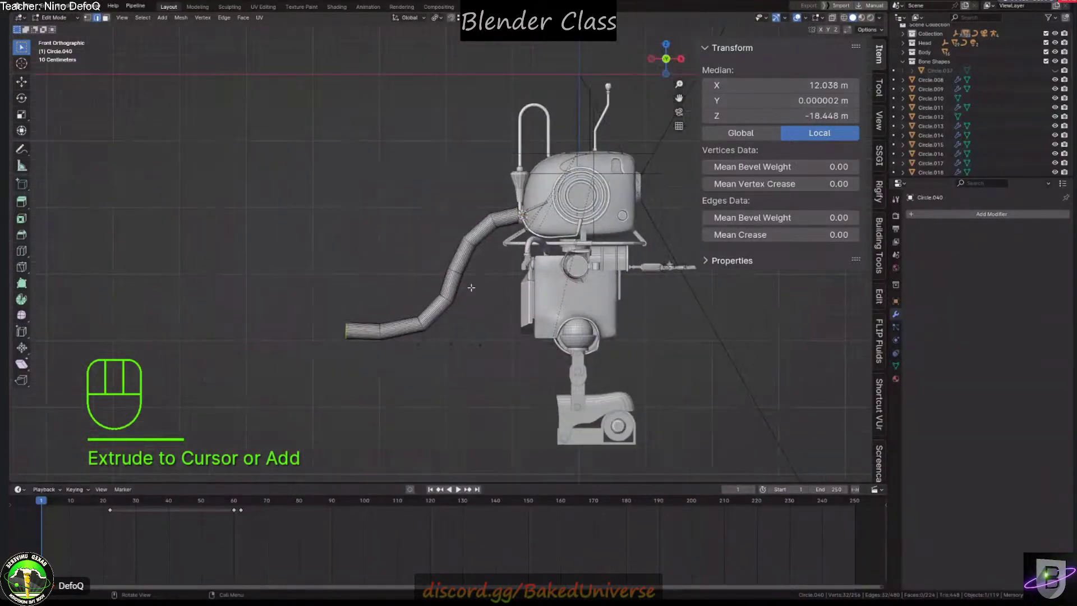
pyautogui.scroll(3, 521, 259)
pyautogui.scroll(2, 475, 188)
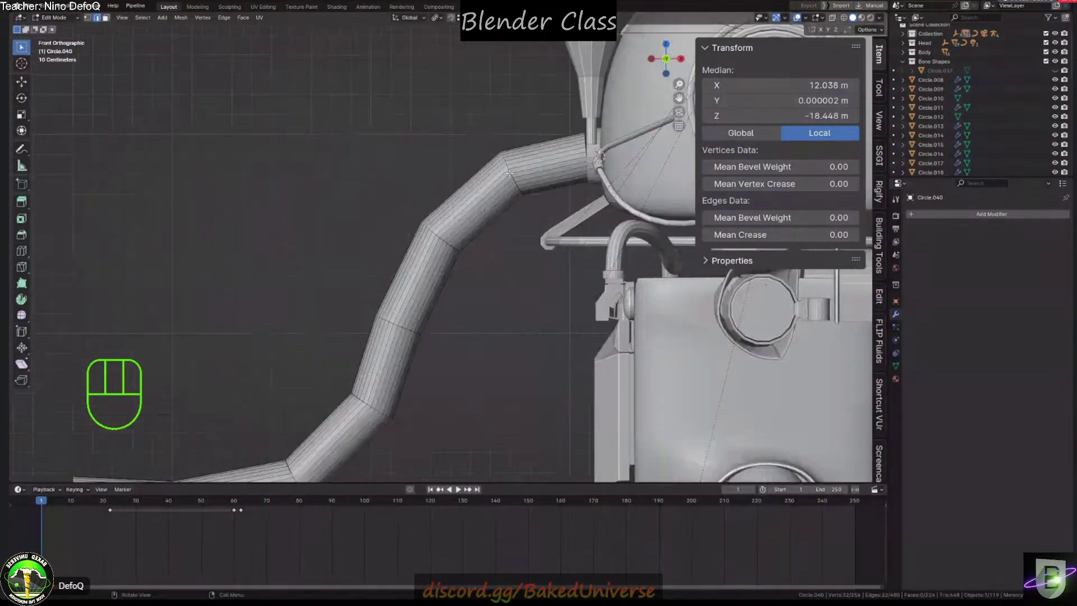
pyautogui.keyDown('alt'); pyautogui.click(508, 169); pyautogui.keyUp('alt')
pyautogui.hotkey('ctrl', 'b')
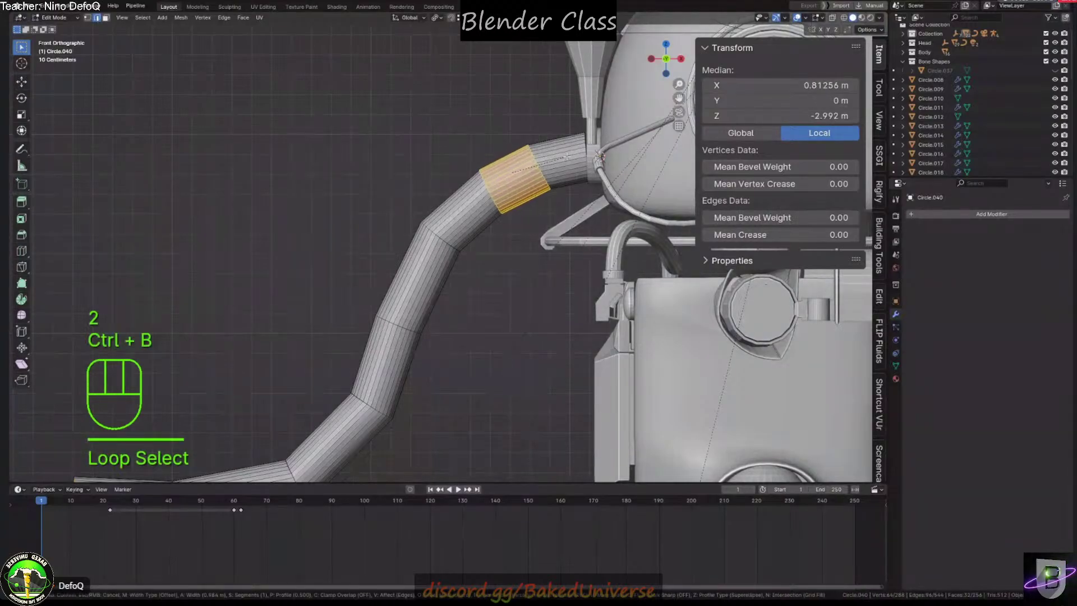
pyautogui.click(571, 156)
# Bevel the edge loop at the cable's second bend from the head to soften the curve
pyautogui.keyDown('shift'); pyautogui.moveTo(449, 242); pyautogui.dragTo(528, 161, button='middle'); pyautogui.keyUp('shift')
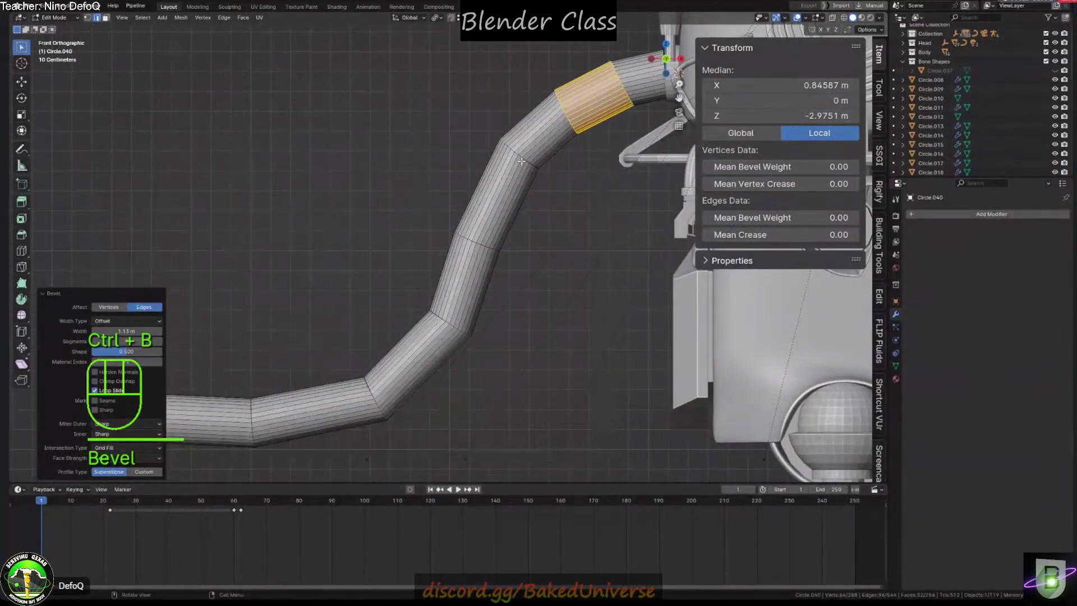
pyautogui.click(521, 161)
pyautogui.keyDown('alt'); pyautogui.click(523, 160); pyautogui.keyUp('alt')
pyautogui.press('2')
pyautogui.hotkey('ctrl', 'b')
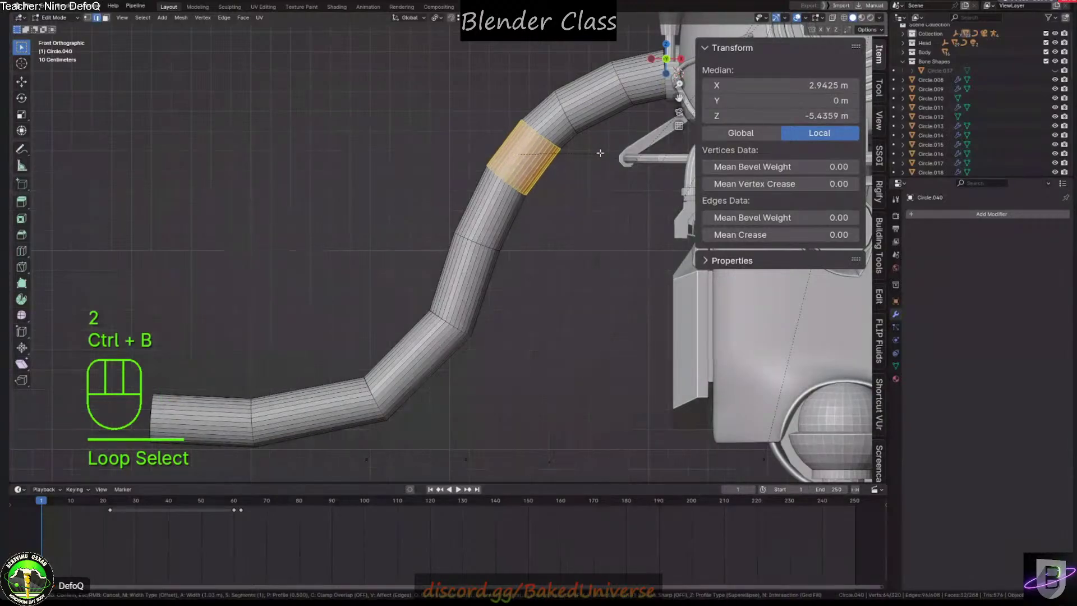
pyautogui.click(600, 153)
# Bevel the edge loop at the cable's third bend, halfway down the hanging section
pyautogui.keyDown('alt'); pyautogui.click(494, 239); pyautogui.keyUp('alt')
pyautogui.press('2')
pyautogui.hotkey('ctrl', 'b')
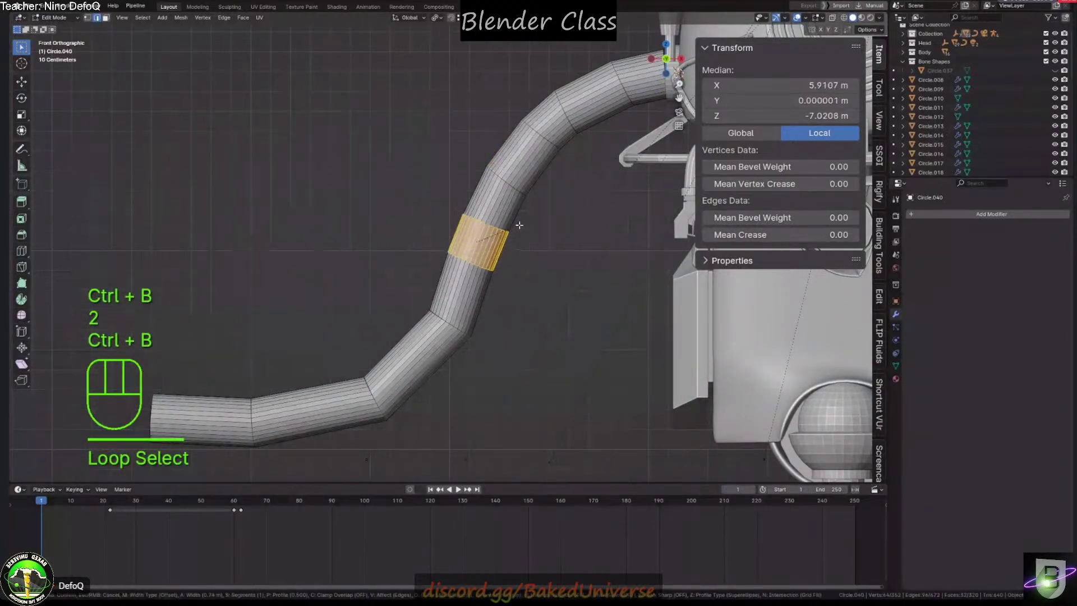
pyautogui.click(519, 225)
# Bevel the edge loop at the cable's fourth bend, where the hanging section starts curving outward
pyautogui.keyDown('shift'); pyautogui.moveTo(520, 225); pyautogui.dragTo(553, 164, button='middle'); pyautogui.keyUp('shift')
pyautogui.scroll(5, 515, 251)
pyautogui.keyDown('alt'); pyautogui.click(515, 251); pyautogui.keyUp('alt')
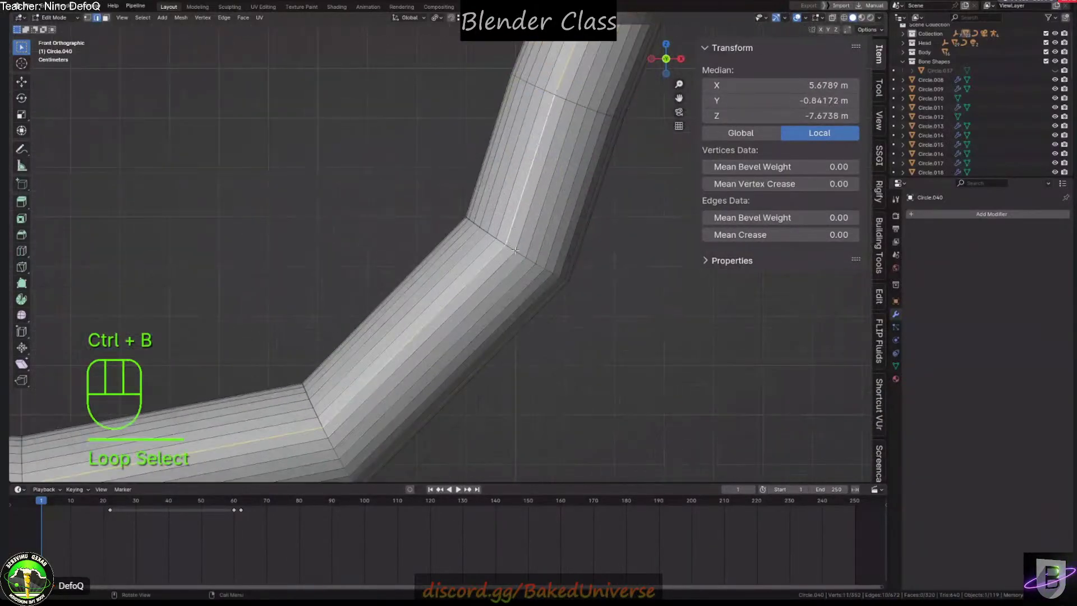
pyautogui.hotkey('ctrl', 'b')
pyautogui.click(517, 246)
pyautogui.scroll(-4, 522, 247)
pyautogui.scroll(4, 531, 246)
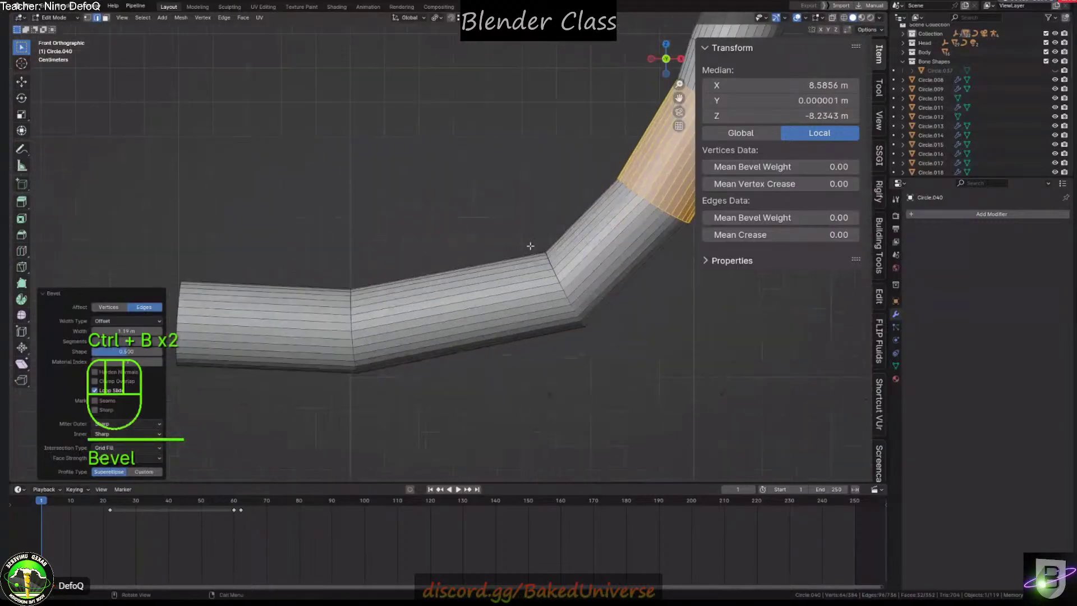
# Bevel the edge loop at the cable's fifth bend, where it turns toward the nearly horizontal end section
pyautogui.keyDown('alt'); pyautogui.click(555, 272); pyautogui.keyUp('alt')
pyautogui.hotkey('ctrl', 'b')
pyautogui.click(561, 269)
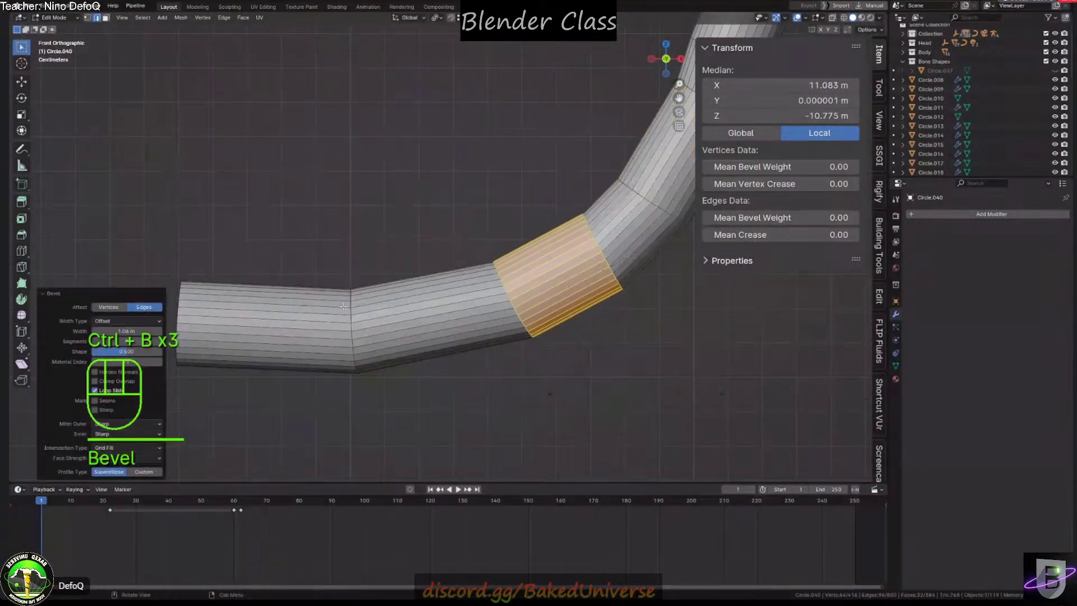
# Bevel the edge loop at the cable's last bend, closest to its free end
pyautogui.click(352, 310)
pyautogui.keyDown('alt'); pyautogui.click(352, 310); pyautogui.keyUp('alt')
pyautogui.hotkey('ctrl', 'b')
pyautogui.click(441, 292)
# Return to Object Mode and apply Shade Smooth to the cable
pyautogui.scroll(-7, 476, 278)
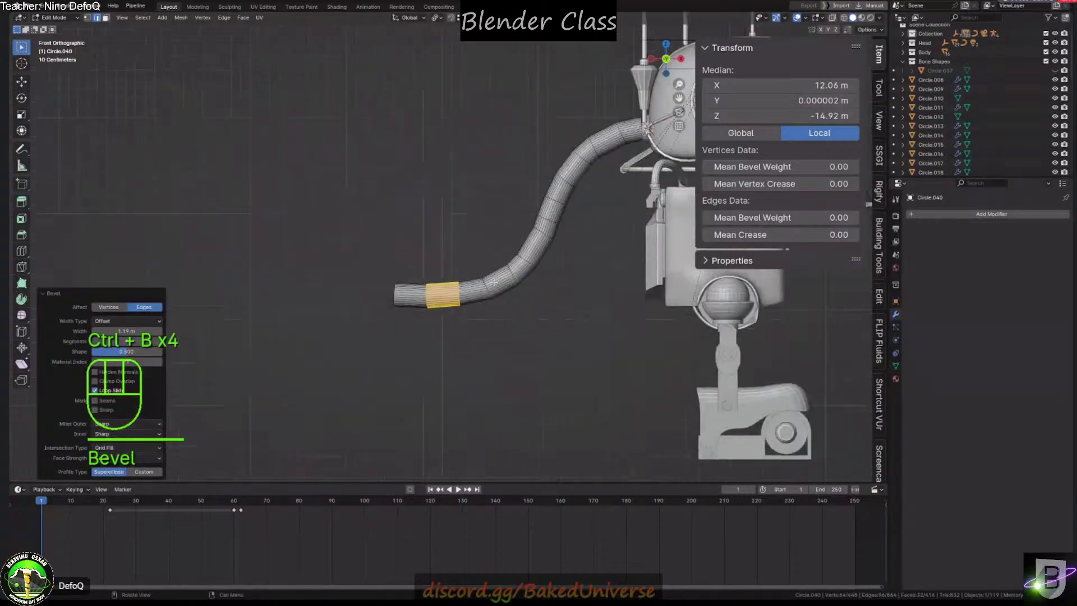
pyautogui.keyDown('shift'); pyautogui.moveTo(543, 228); pyautogui.dragTo(485, 260, button='middle'); pyautogui.keyUp('shift')
pyautogui.press('Tab')
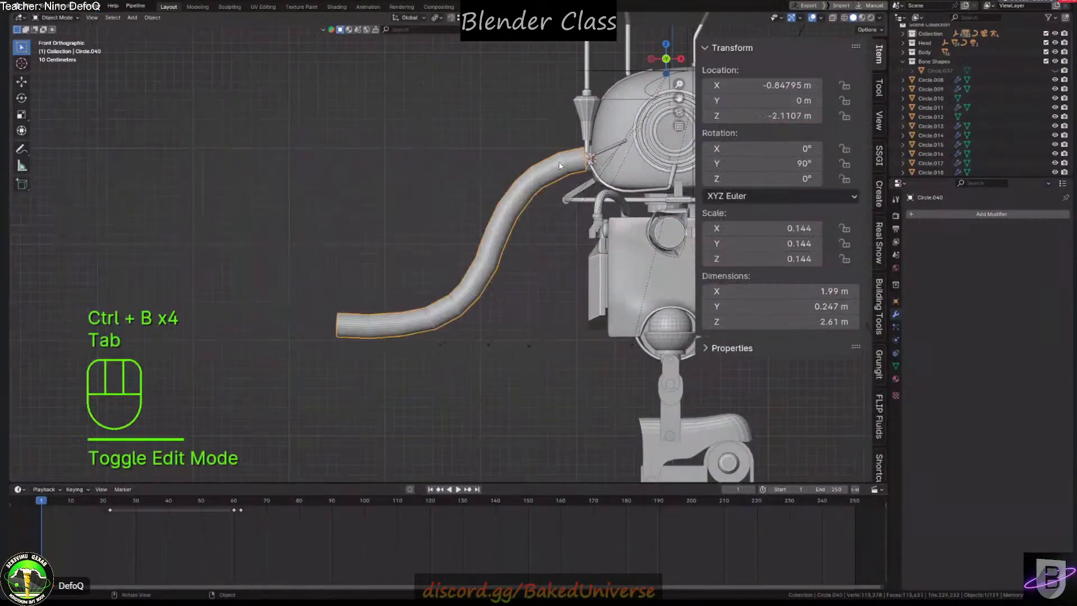
pyautogui.rightClick(526, 156)
pyautogui.click(528, 153)
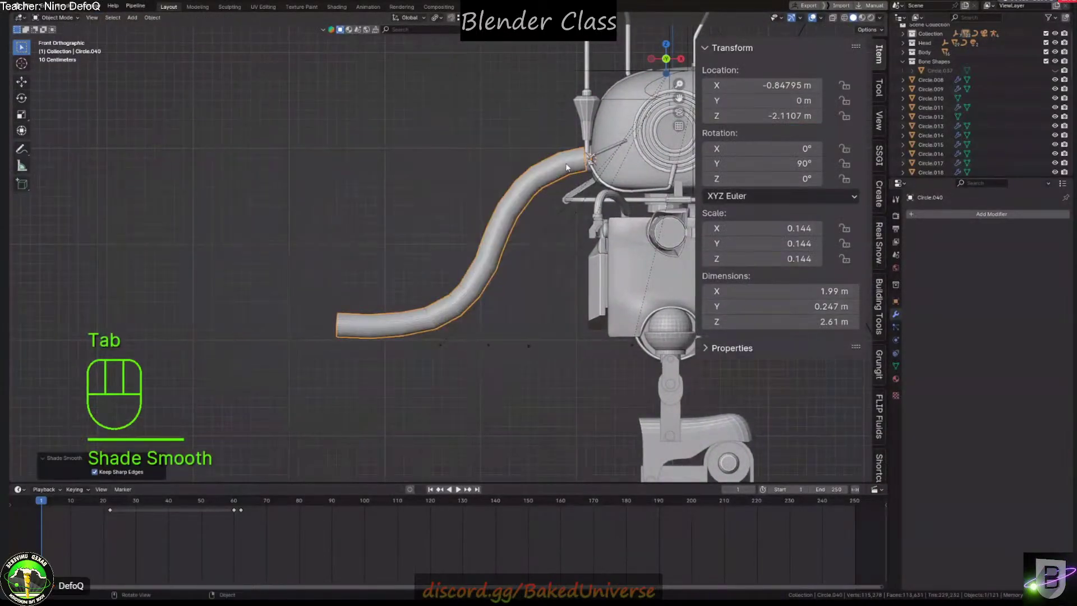
# Rotate the cable's open-end edge loop at the head about the Y axis to align it with the socket ring
pyautogui.press('Tab')
pyautogui.scroll(4, 588, 126)
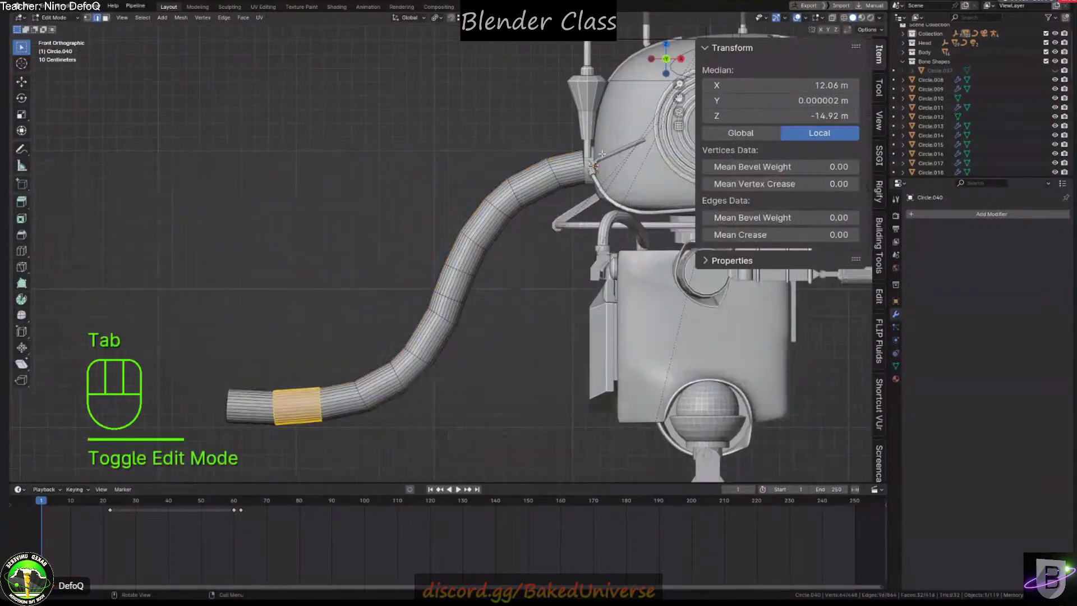
pyautogui.press('2')
pyautogui.keyDown('alt'); pyautogui.click(579, 132); pyautogui.keyUp('alt')
pyautogui.moveTo(580, 131); pyautogui.dragTo(583, 162, button='middle')
pyautogui.press('r')
pyautogui.press('x')
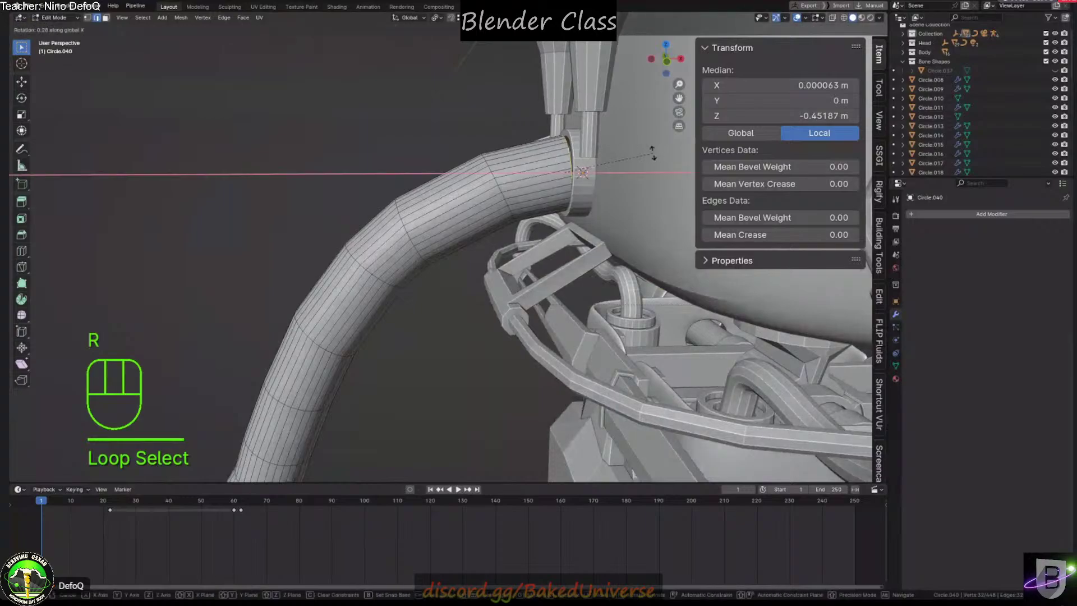
pyautogui.press('y')
pyautogui.click(657, 162)
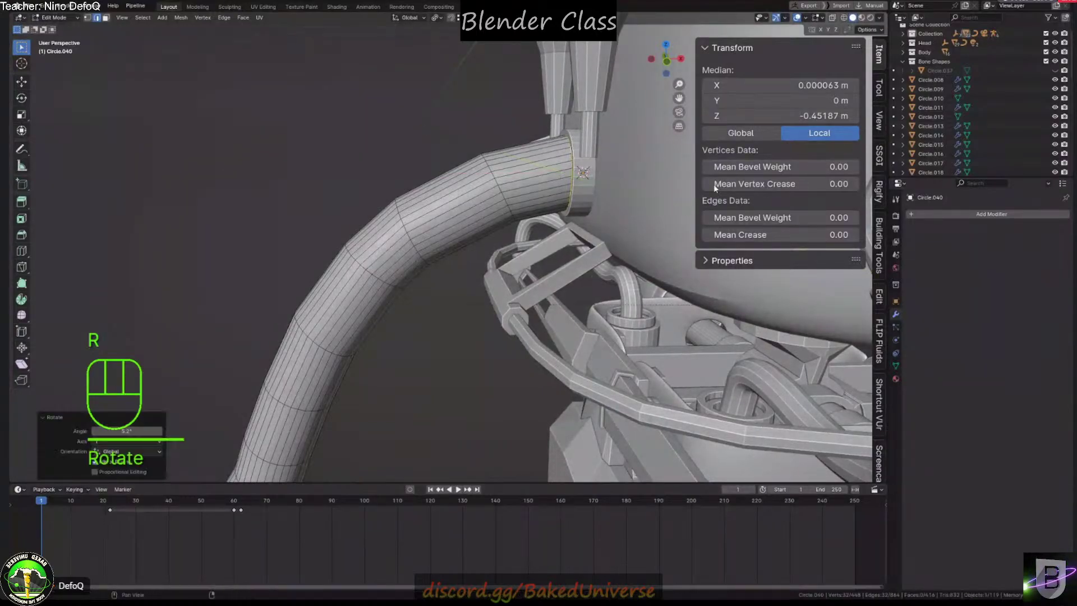
# Assign the cable's end loop at the head to a new vertex group named Pin
pyautogui.click(895, 365)
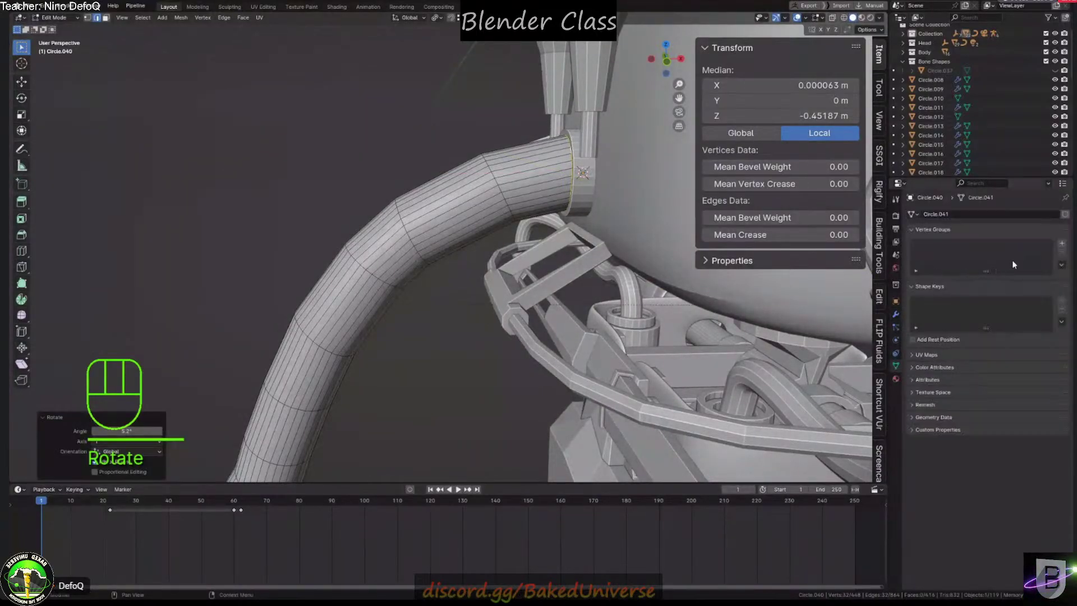
pyautogui.click(1062, 243)
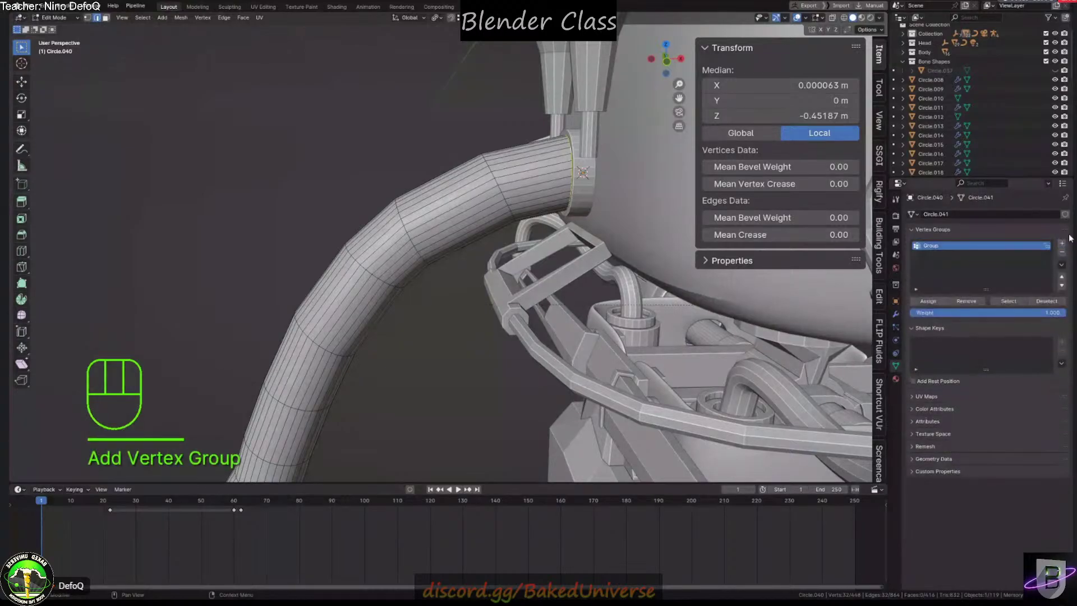
pyautogui.click(937, 302)
pyautogui.write('pIN')
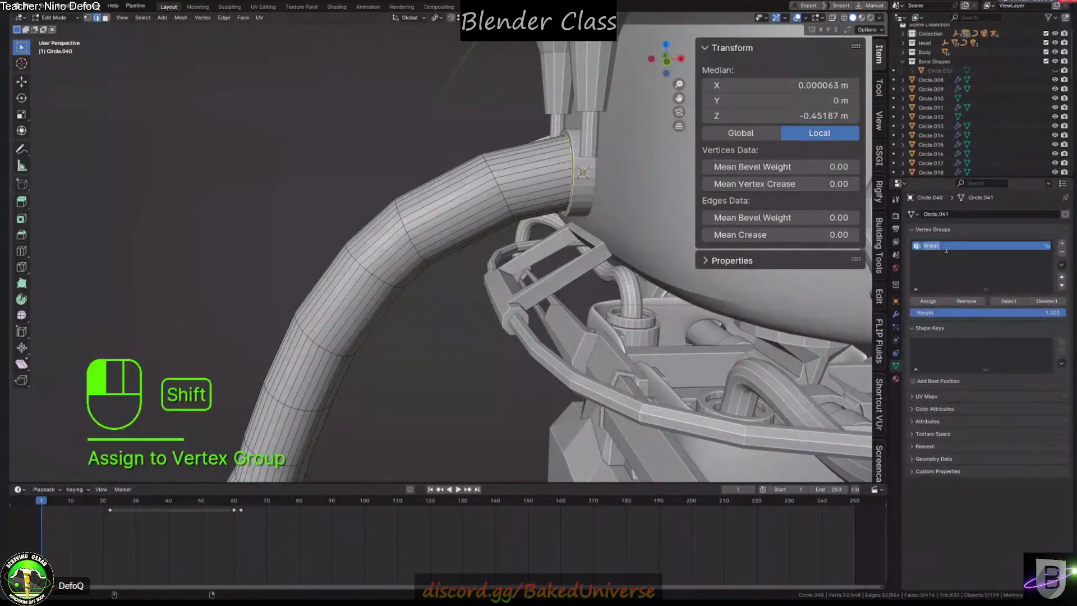
pyautogui.doubleClick(942, 248)
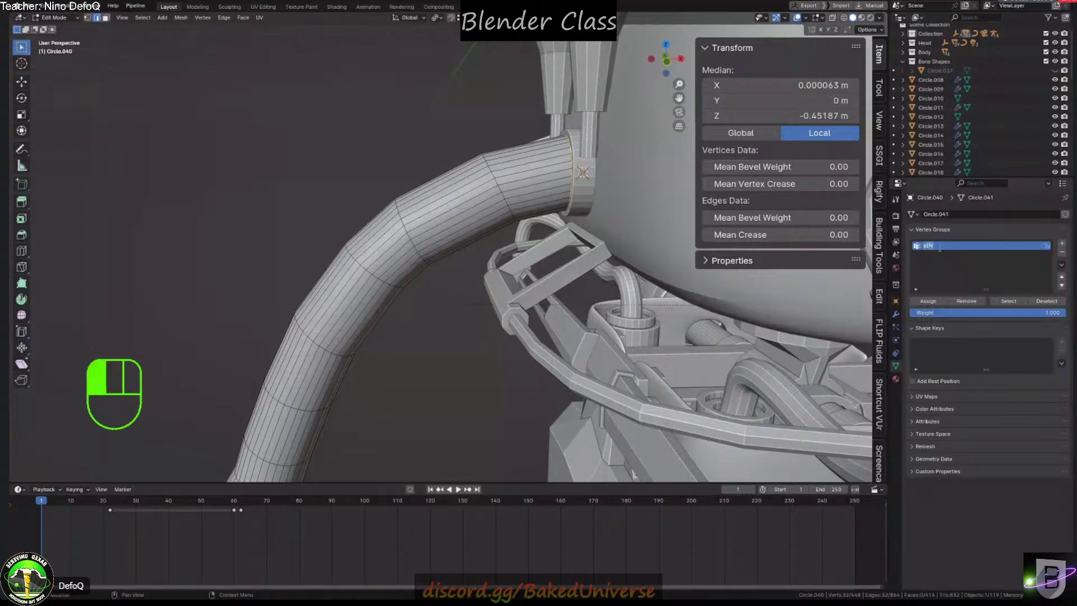
pyautogui.write('Pin')
pyautogui.press('Tab')
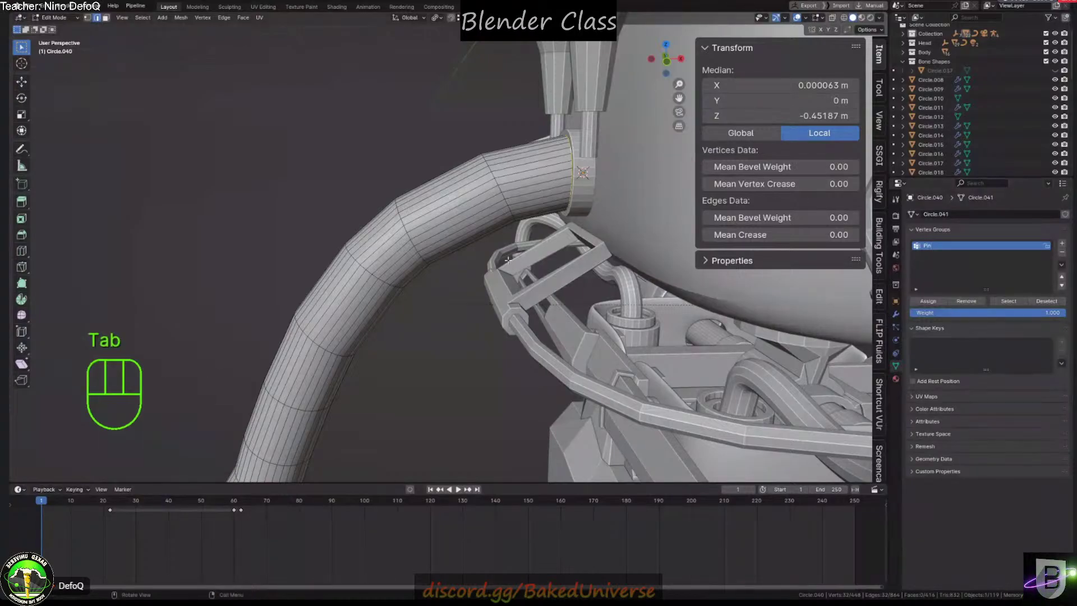
# Add Cloth physics to the cable in Object Mode and use Pin as its pin group
pyautogui.press('Tab')
pyautogui.click(895, 340)
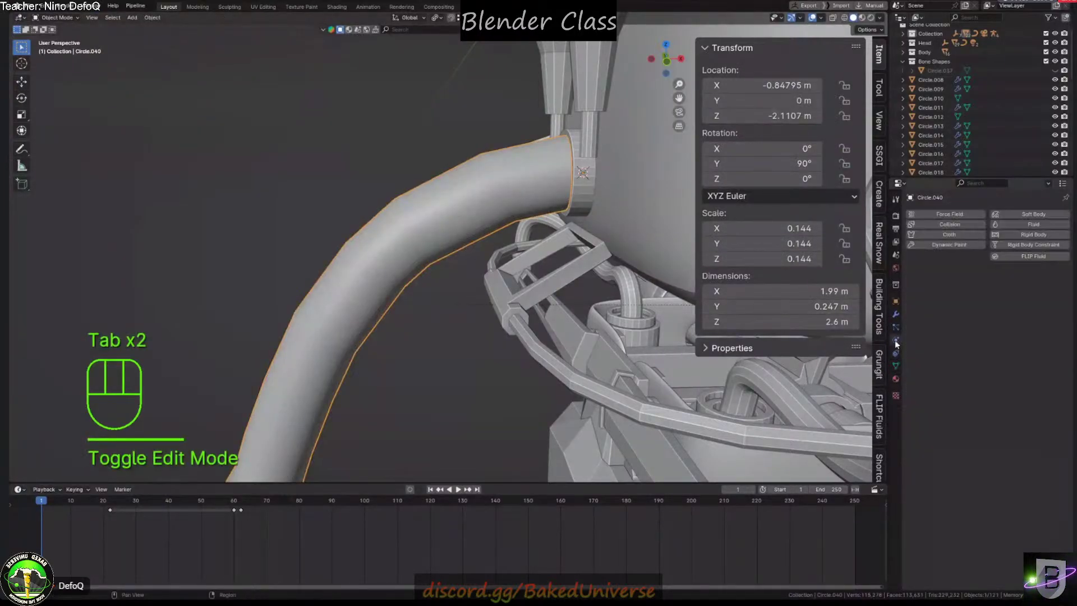
pyautogui.click(950, 235)
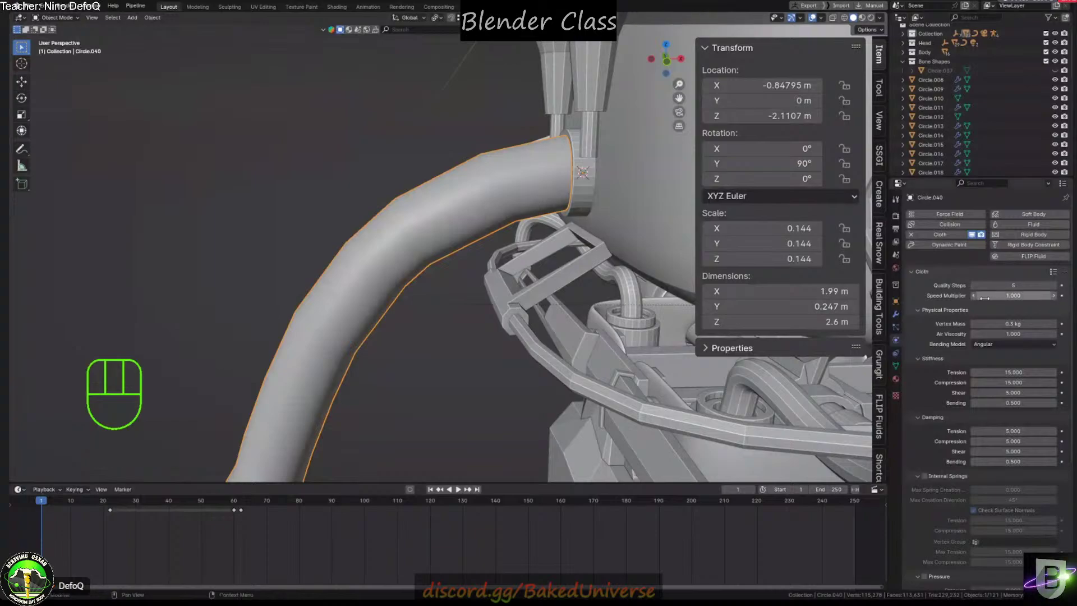
pyautogui.scroll(-8, 960, 372)
pyautogui.click(982, 492)
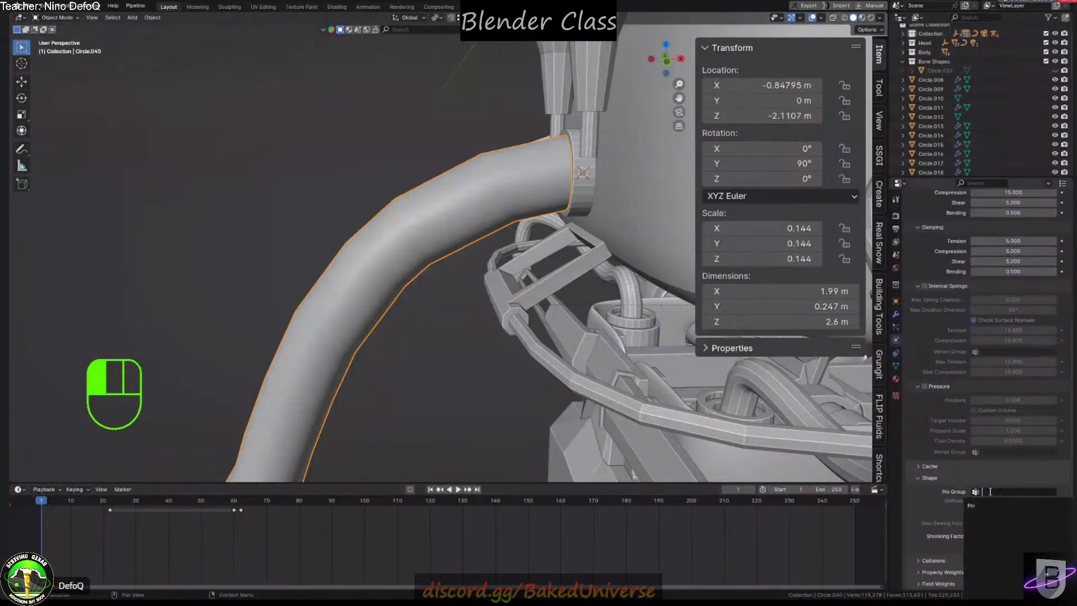
pyautogui.click(990, 503)
# Enable the cloth's self collisions with a distance of 0.001 m
pyautogui.click(936, 559)
pyautogui.scroll(-6, 956, 513)
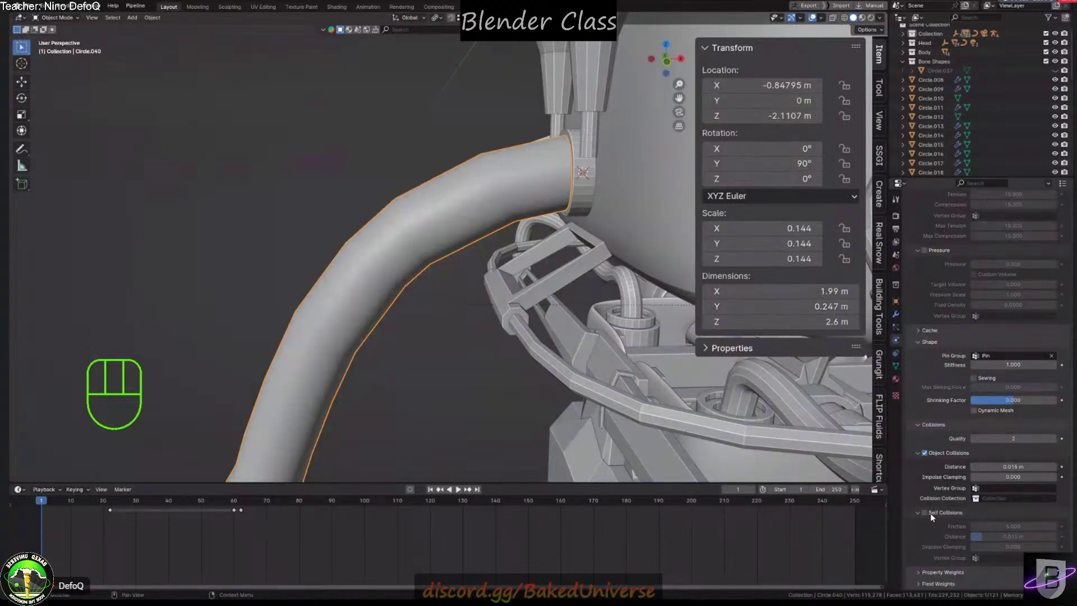
pyautogui.click(925, 512)
pyautogui.click(1007, 537)
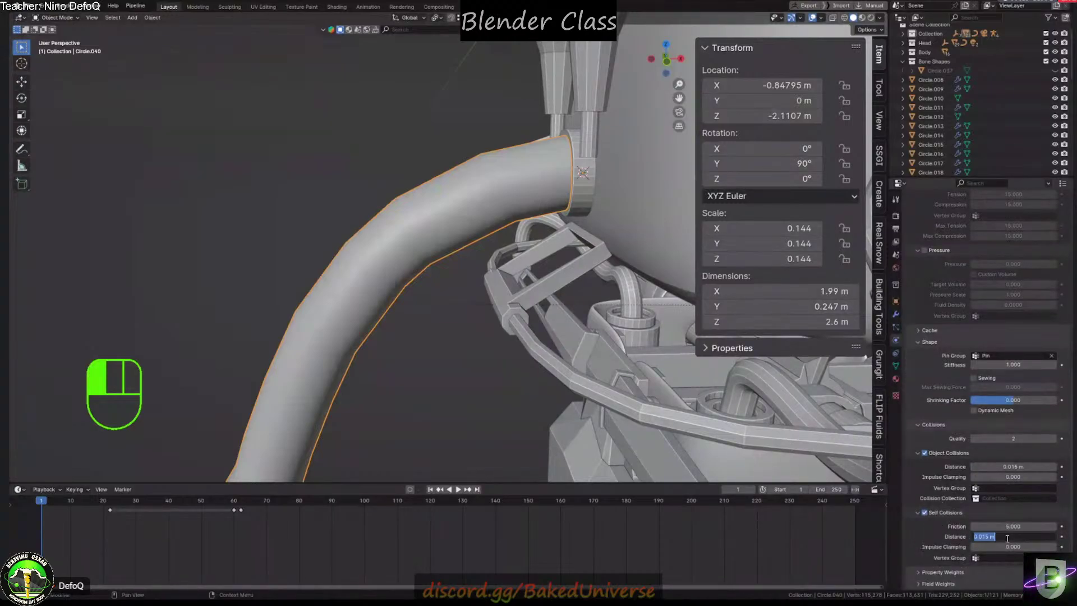
pyautogui.write('1')
pyautogui.press('Return')
# Play the cable's cloth simulation in front view to check how it hangs, and return to the first frame
pyautogui.press('KP_1')
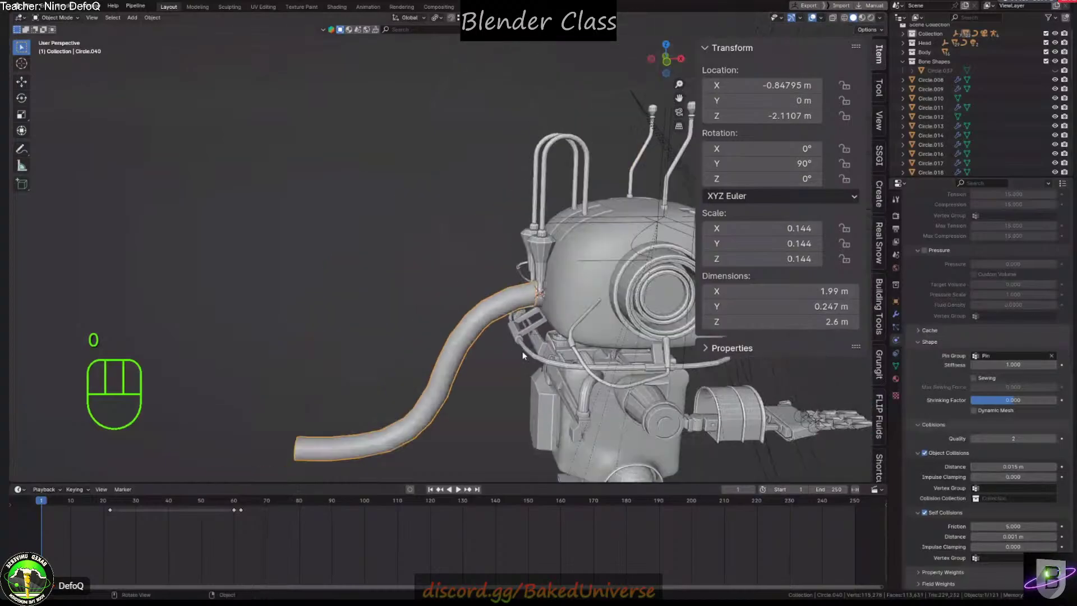
pyautogui.scroll(3, 521, 345)
pyautogui.press('KP_3')
pyautogui.press('KP_1')
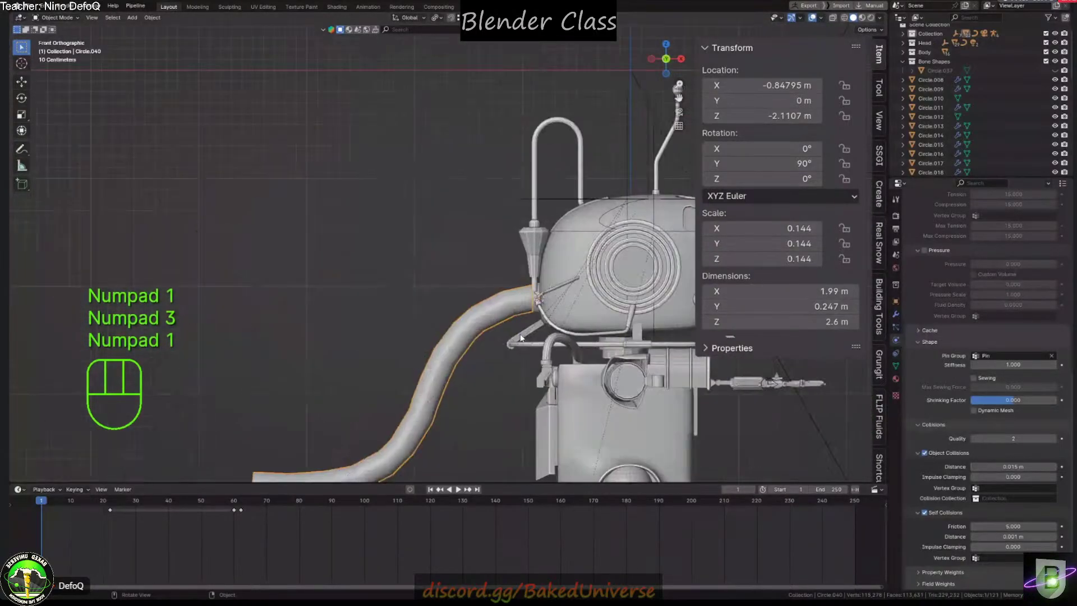
pyautogui.scroll(-4, 506, 345)
pyautogui.scroll(2, 497, 306)
pyautogui.keyDown('shift'); pyautogui.scroll(-3, 497, 305); pyautogui.keyUp('shift')
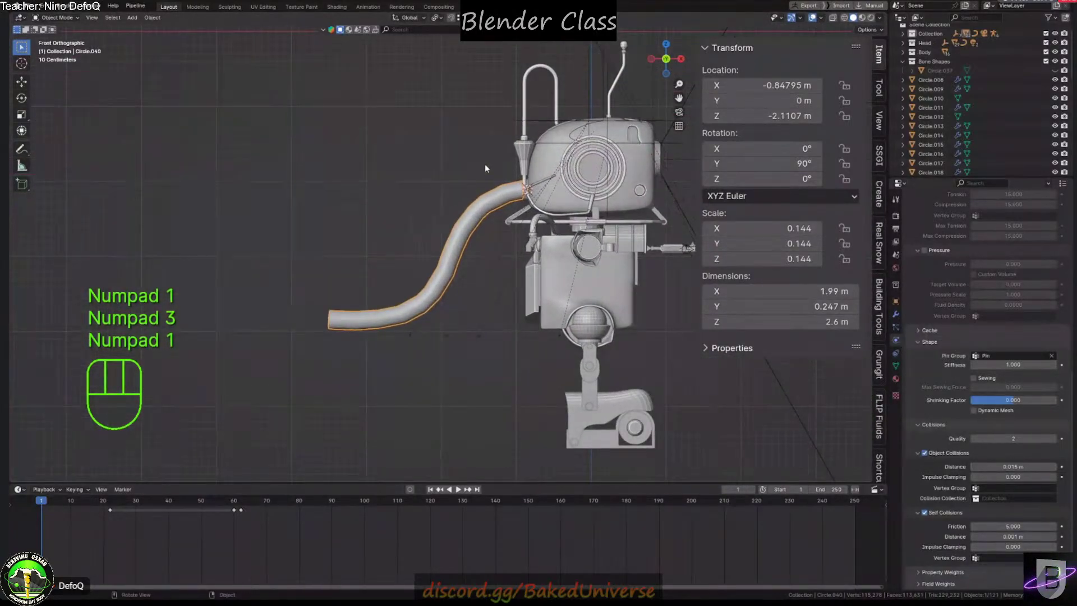
pyautogui.press('space')
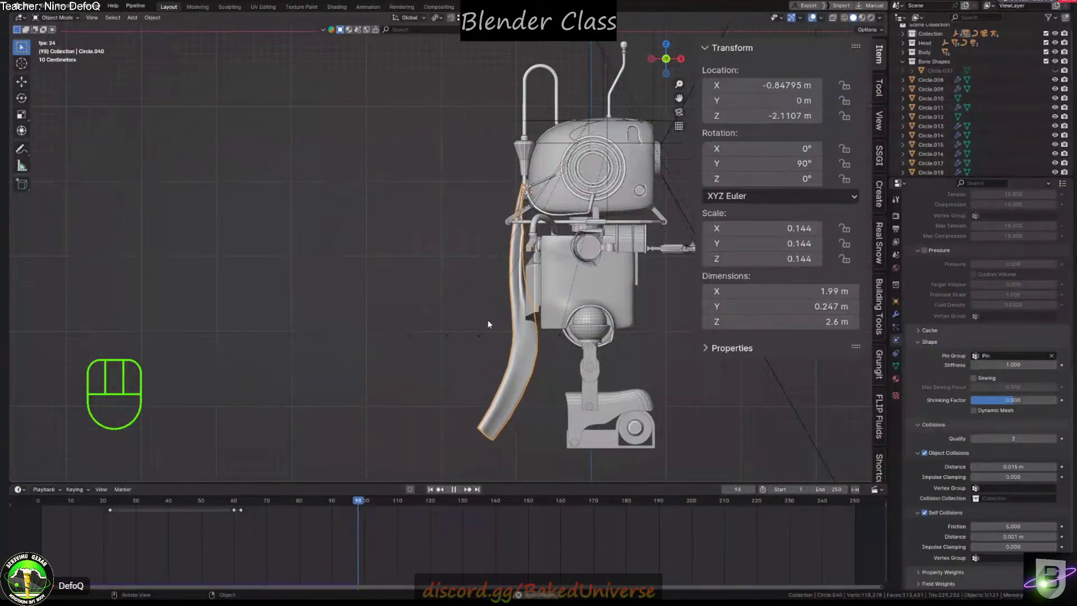
pyautogui.press('space')
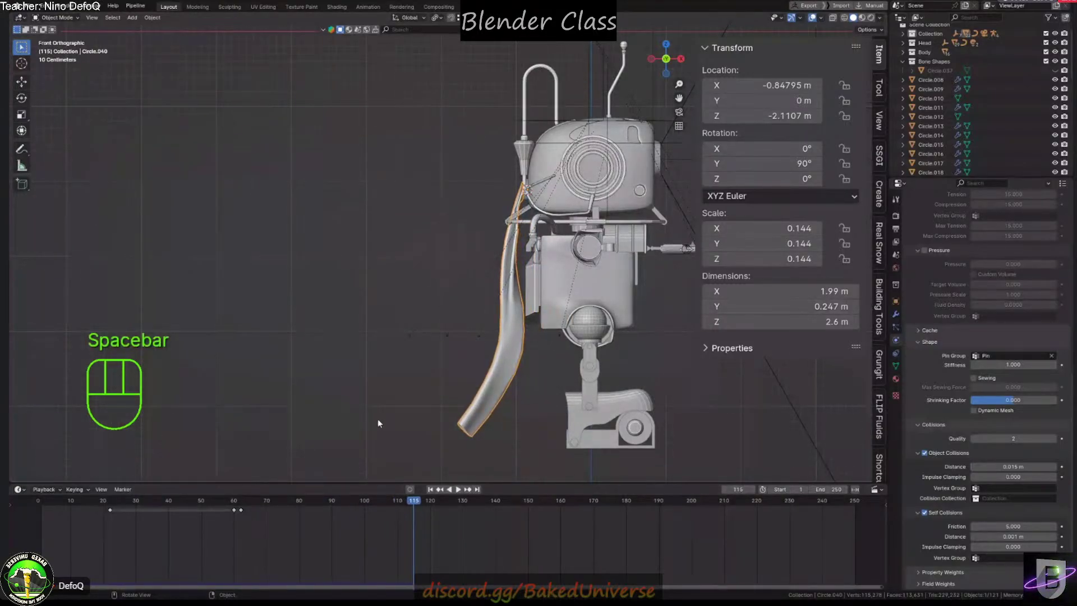
pyautogui.scroll(2, 488, 275)
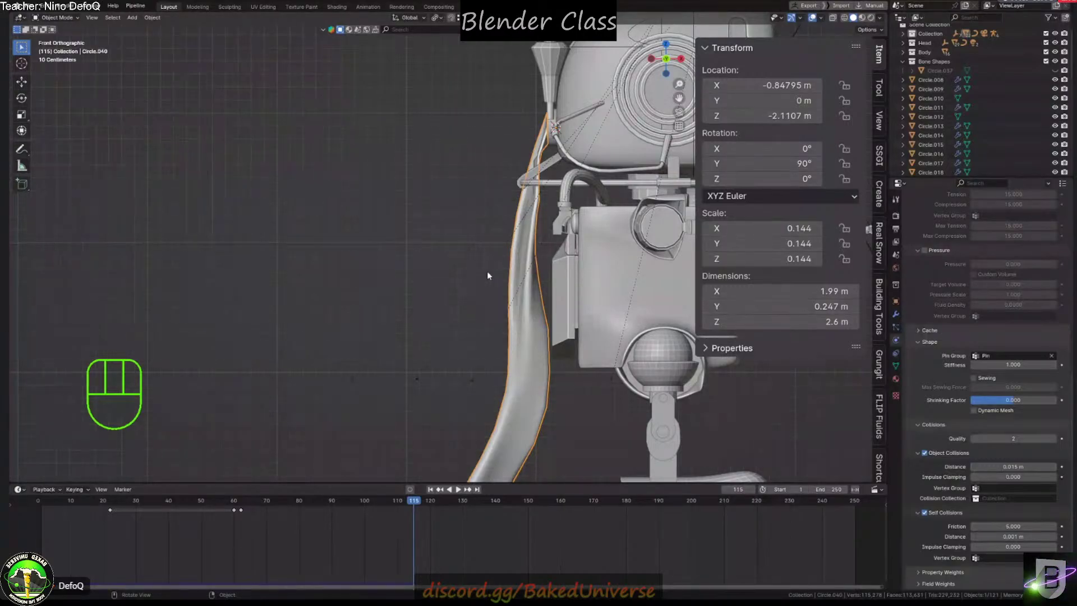
pyautogui.click(432, 489)
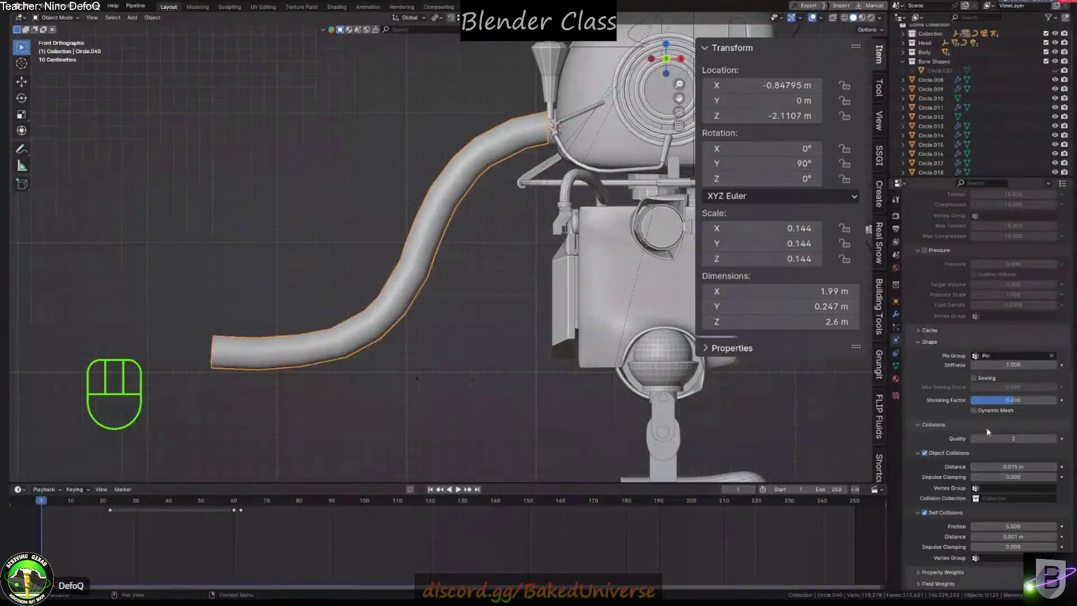
# Enable Pressure in the cable's cloth settings and set it to 1
pyautogui.scroll(10, 986, 427)
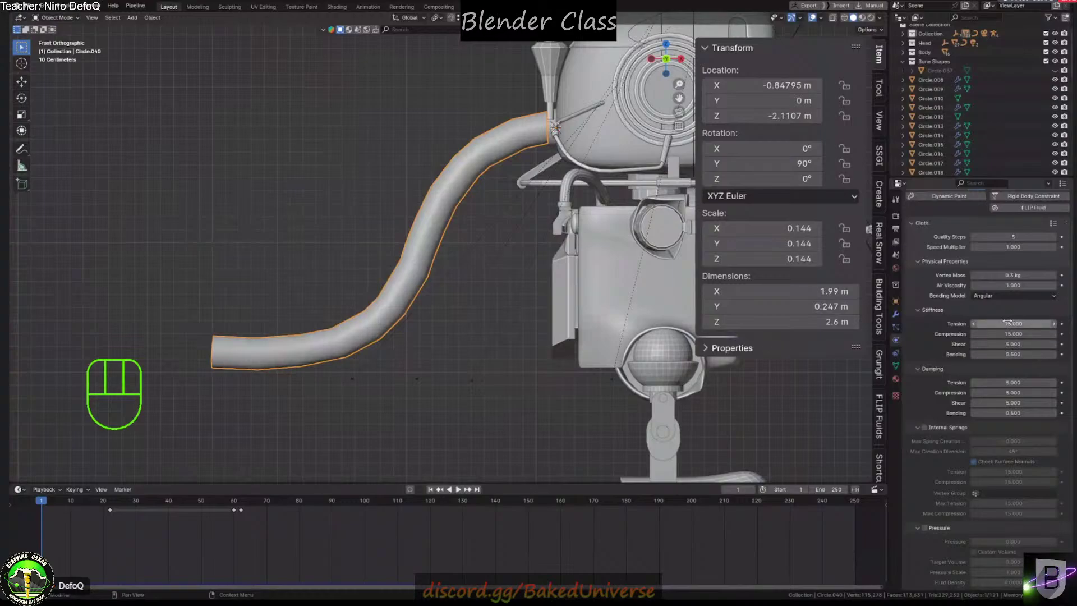
pyautogui.scroll(-7, 1004, 331)
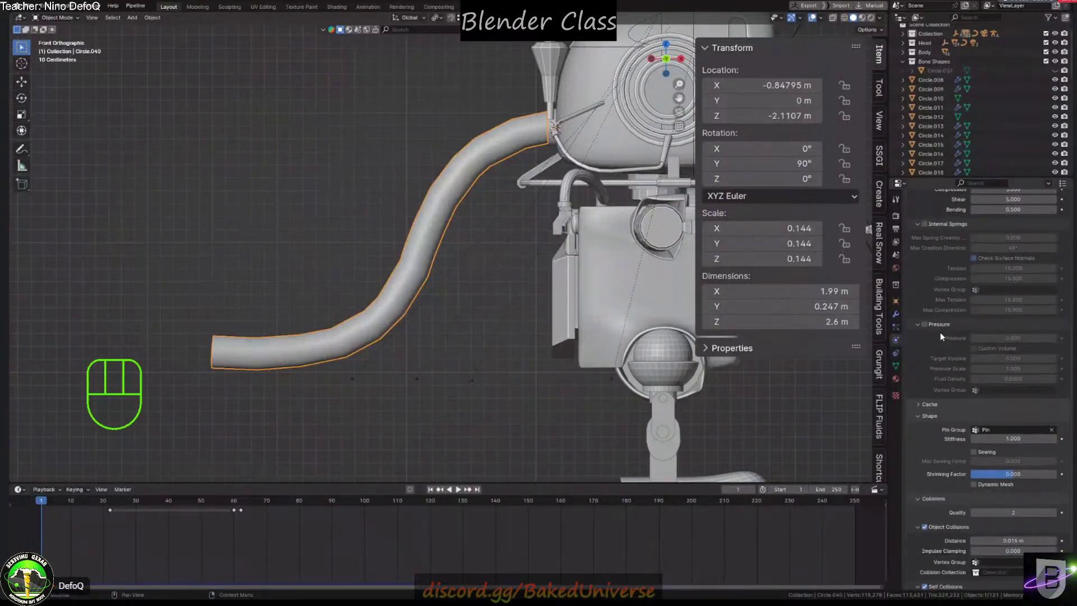
pyautogui.click(924, 325)
pyautogui.click(1007, 338)
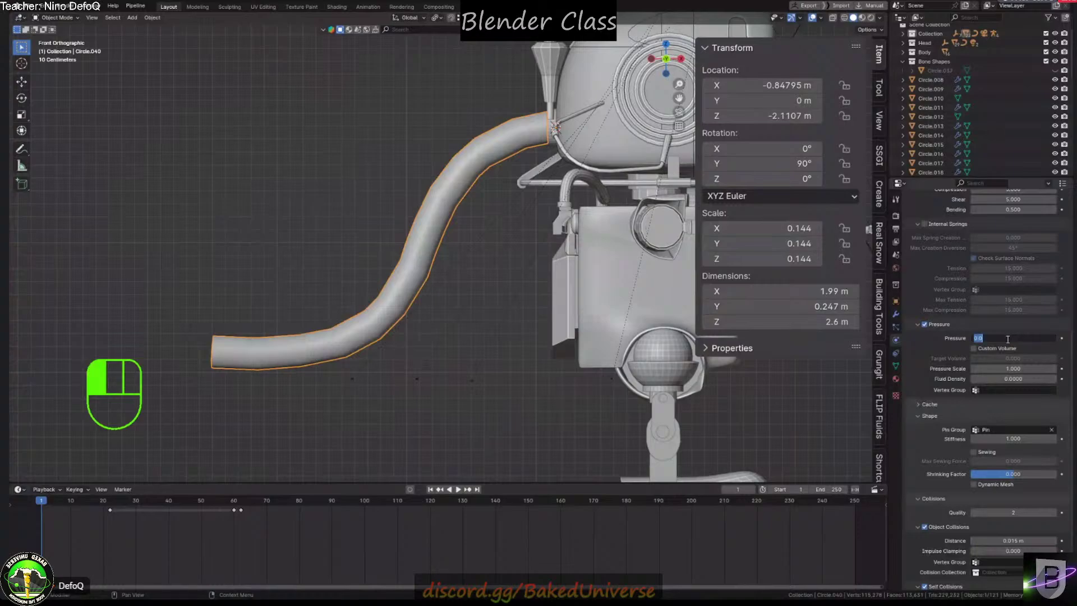
pyautogui.write('1')
pyautogui.press('Return')
# Play the simulation with pressure 1 to check the cable's shape, and return to the first frame
pyautogui.press('space')
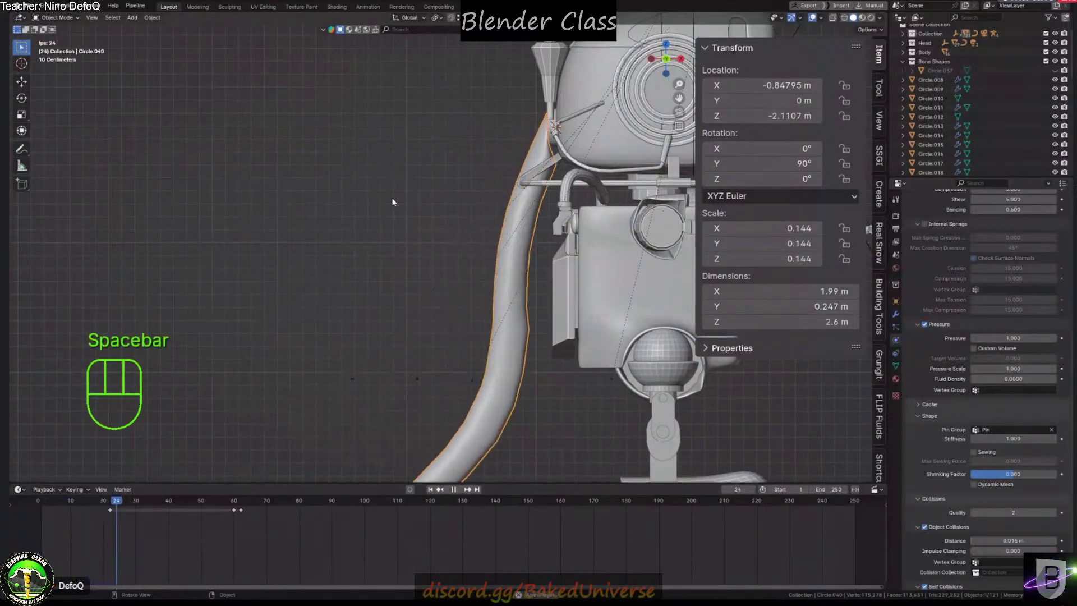
pyautogui.press('space')
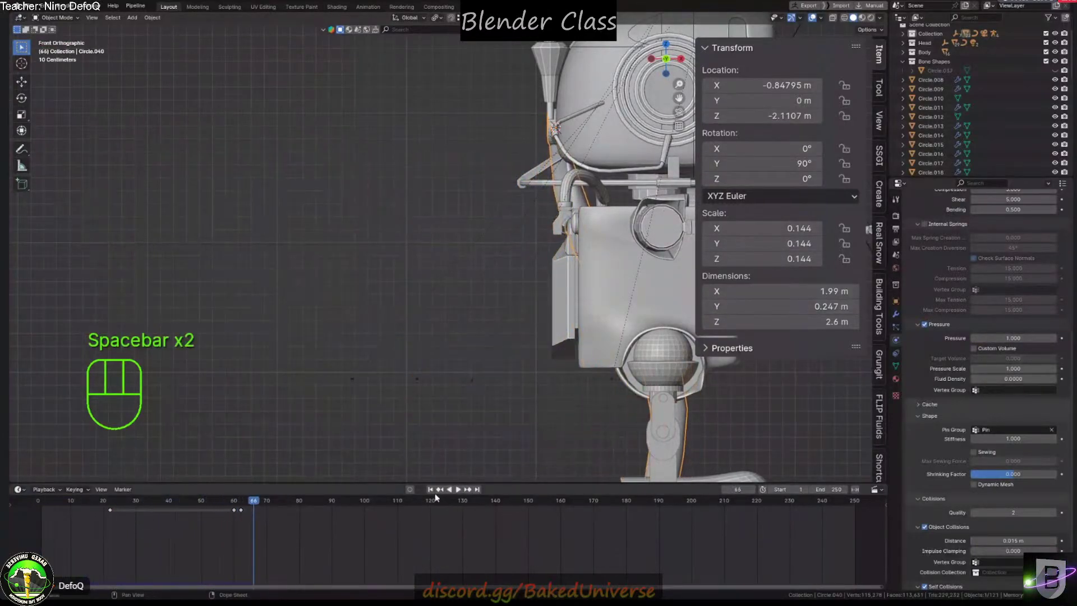
pyautogui.click(431, 489)
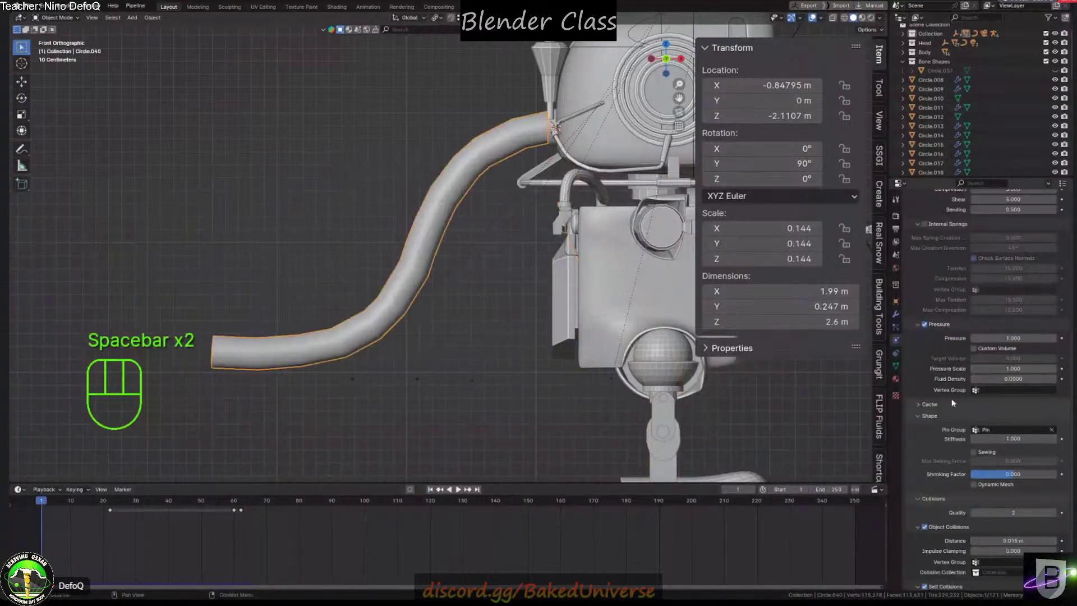
# Raise the cable's cloth pressure to 3
pyautogui.click(980, 338)
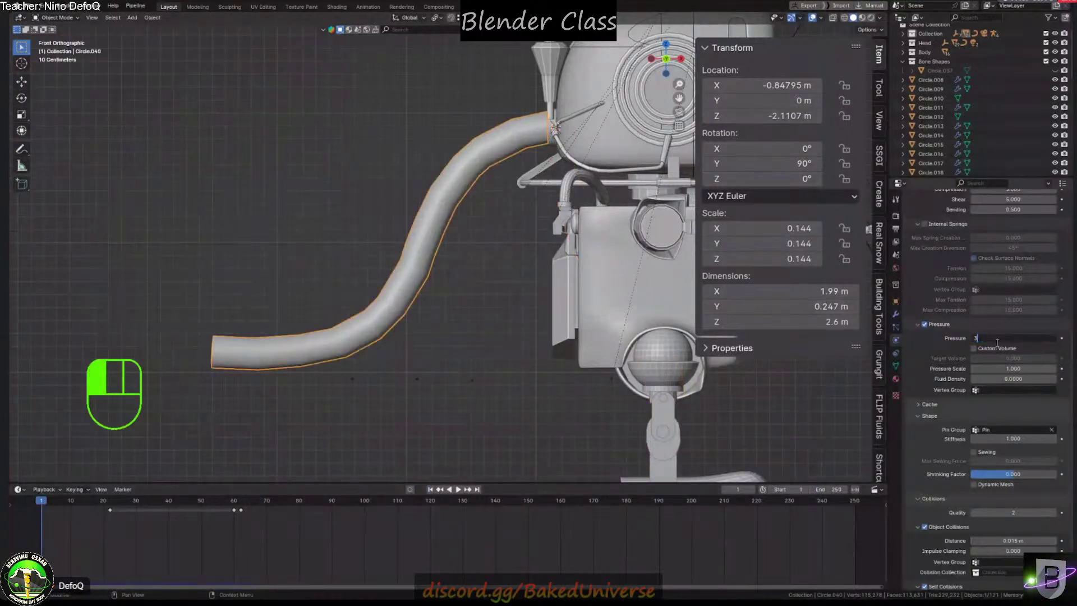
pyautogui.write('3')
pyautogui.press('Return')
# Play the simulation with pressure 3 and examine how the cable swings and keeps its volume behind the robot
pyautogui.press('space')
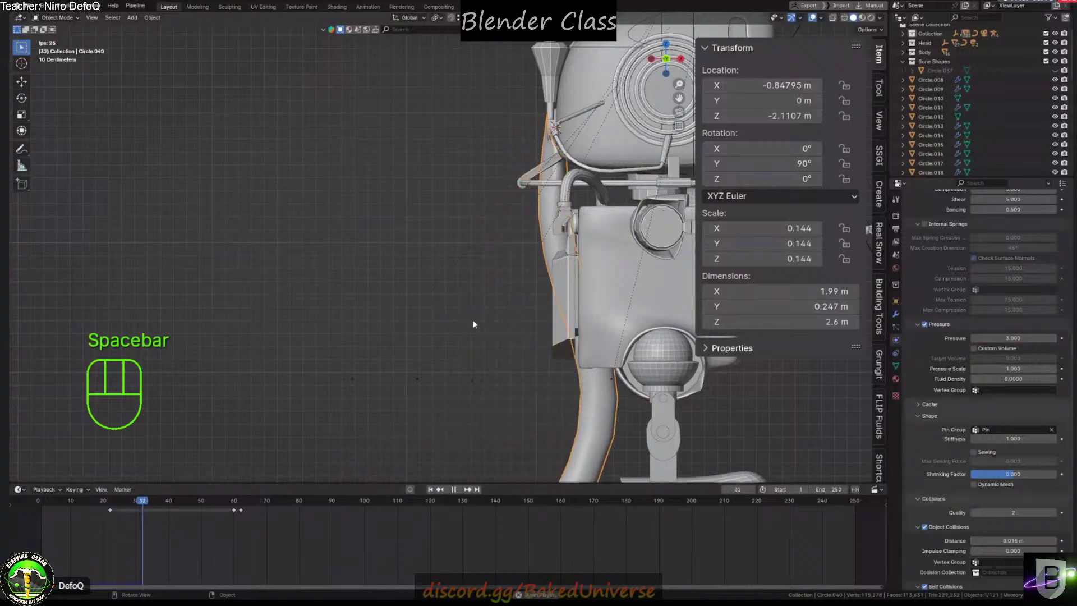
pyautogui.keyDown('shift'); pyautogui.moveTo(523, 330); pyautogui.dragTo(523, 271, button='middle'); pyautogui.keyUp('shift')
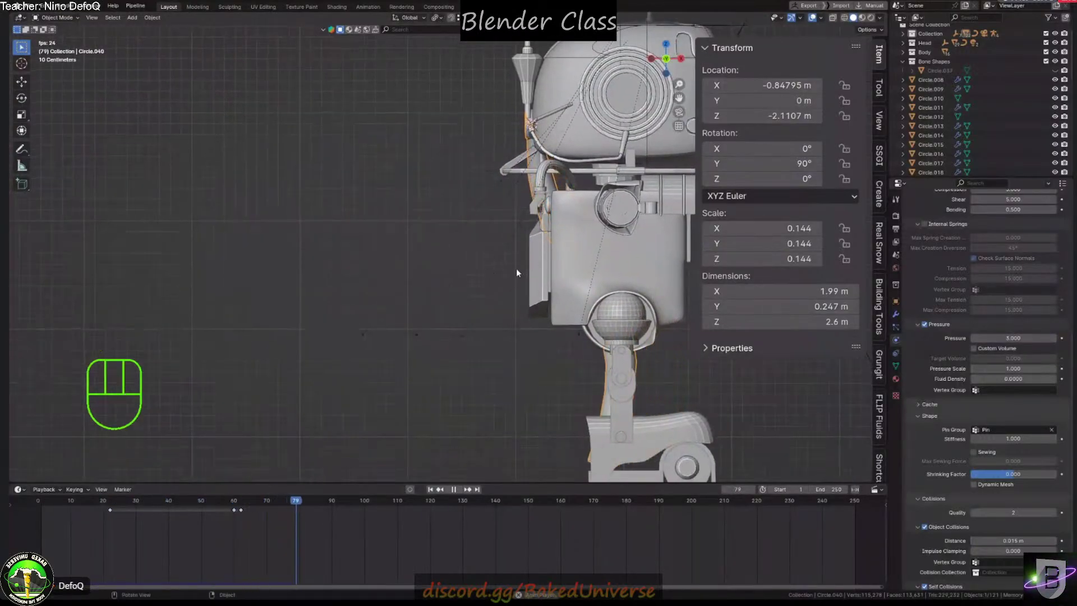
pyautogui.press('space')
pyautogui.press('space')
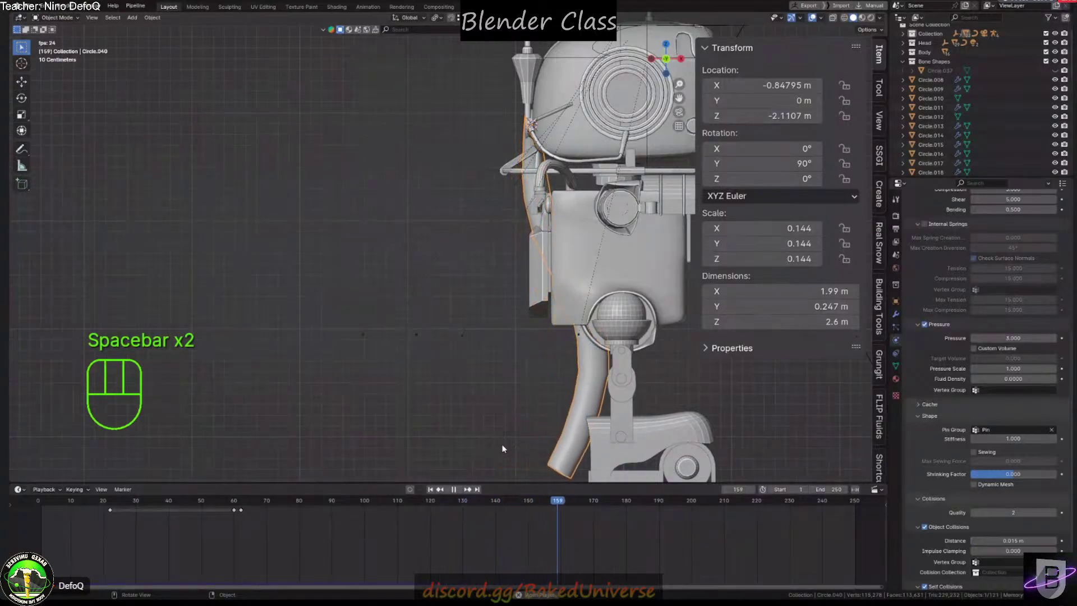
pyautogui.press('space')
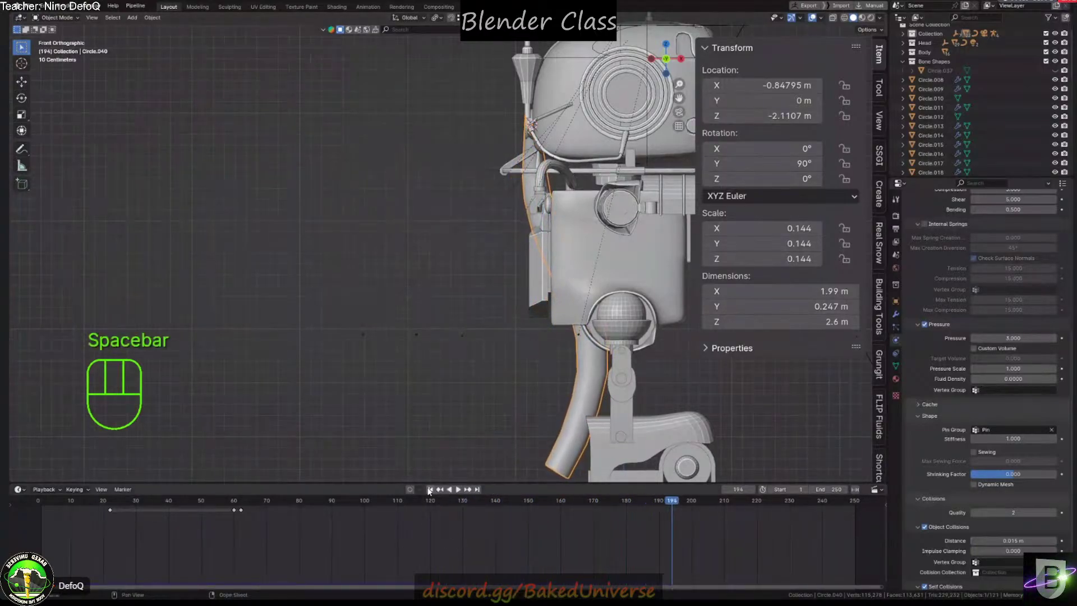
# Return to the first frame and set the cable's cloth pressure to 2
pyautogui.click(430, 490)
pyautogui.click(1007, 338)
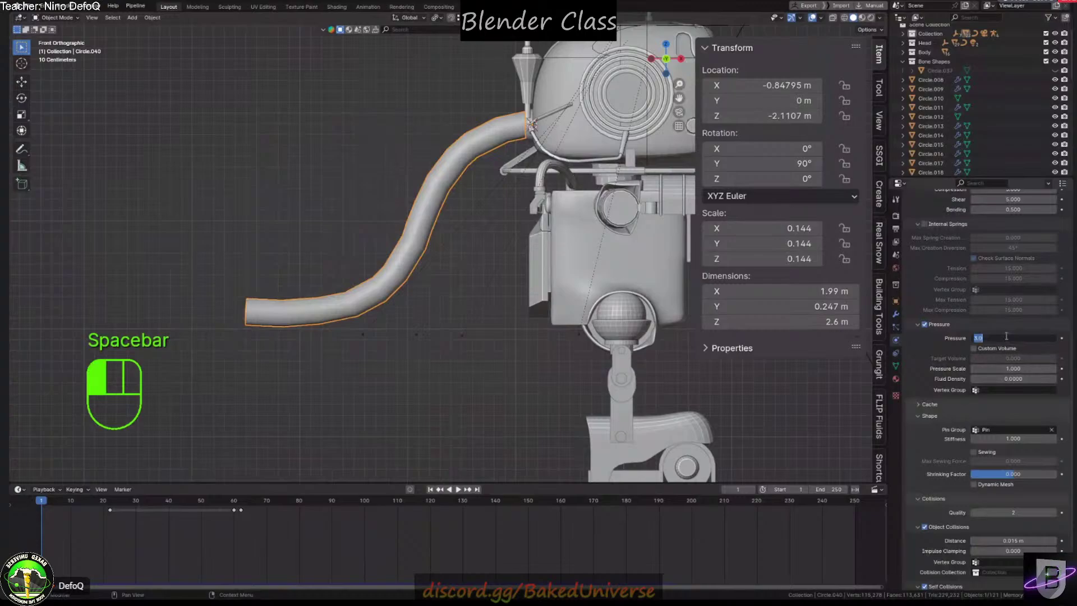
pyautogui.write('2')
pyautogui.press('Return')
pyautogui.scroll(8, 999, 330)
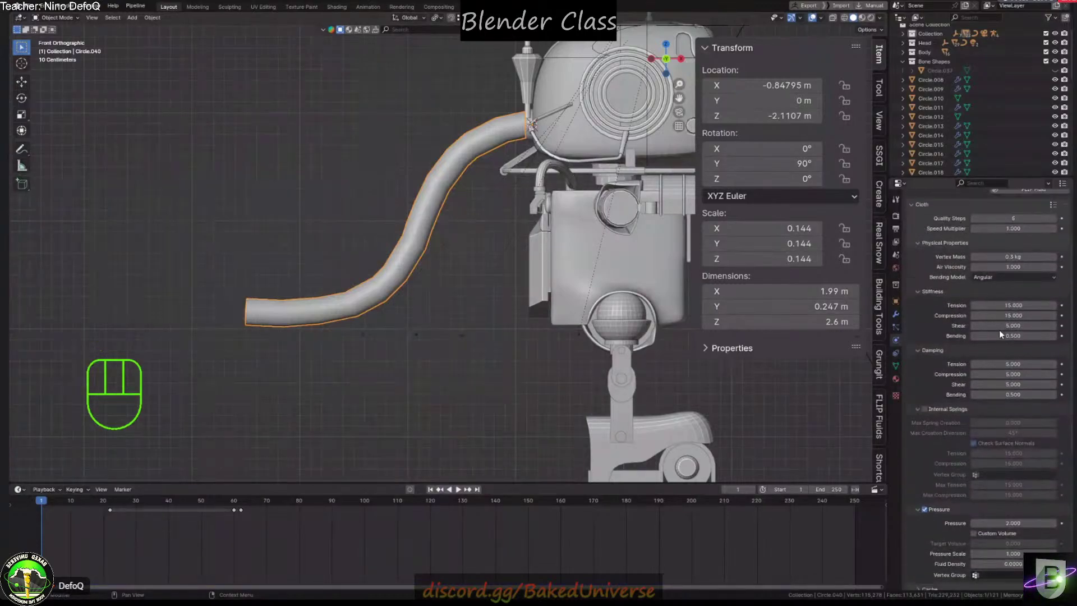
pyautogui.scroll(-5, 976, 310)
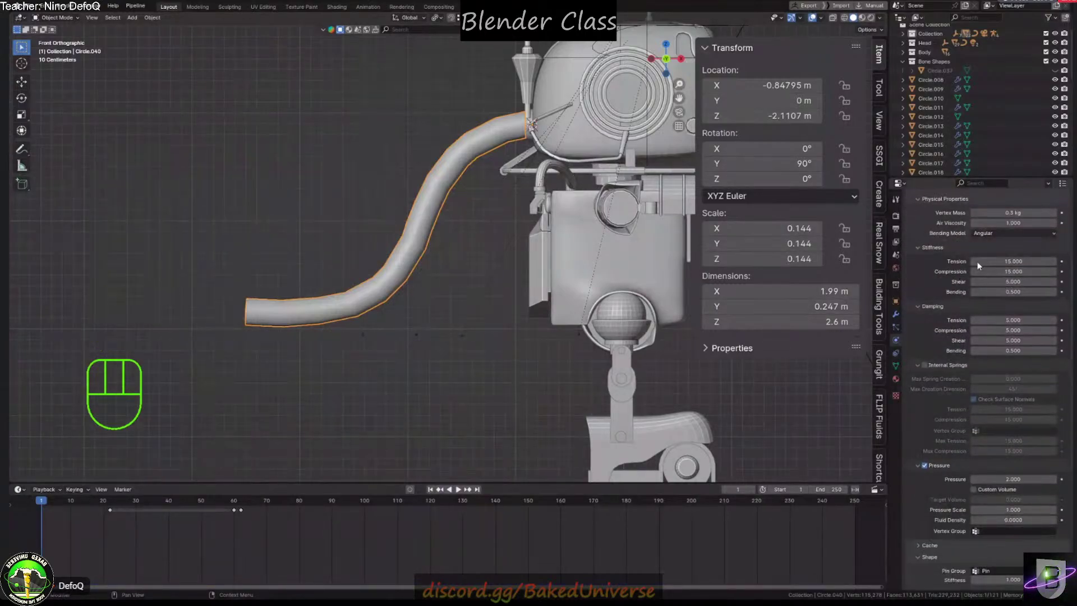
pyautogui.scroll(-1, 948, 247)
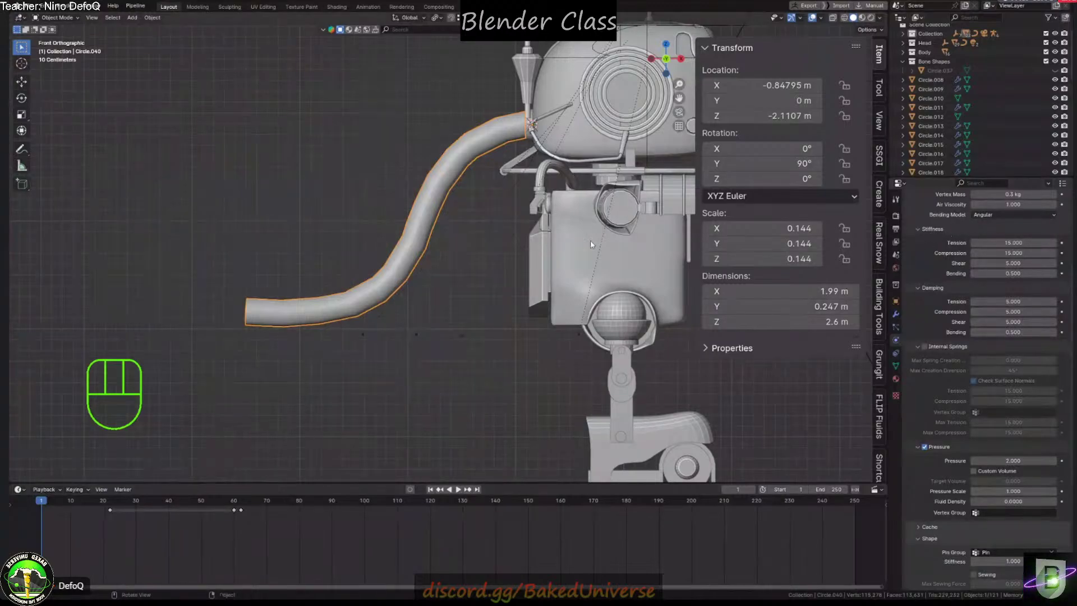
# Play the simulation briefly with pressure 2 and return to the first frame
pyautogui.keyDown('shift'); pyautogui.moveTo(363, 241); pyautogui.dragTo(439, 225, button='middle'); pyautogui.keyUp('shift')
pyautogui.scroll(2, 505, 196)
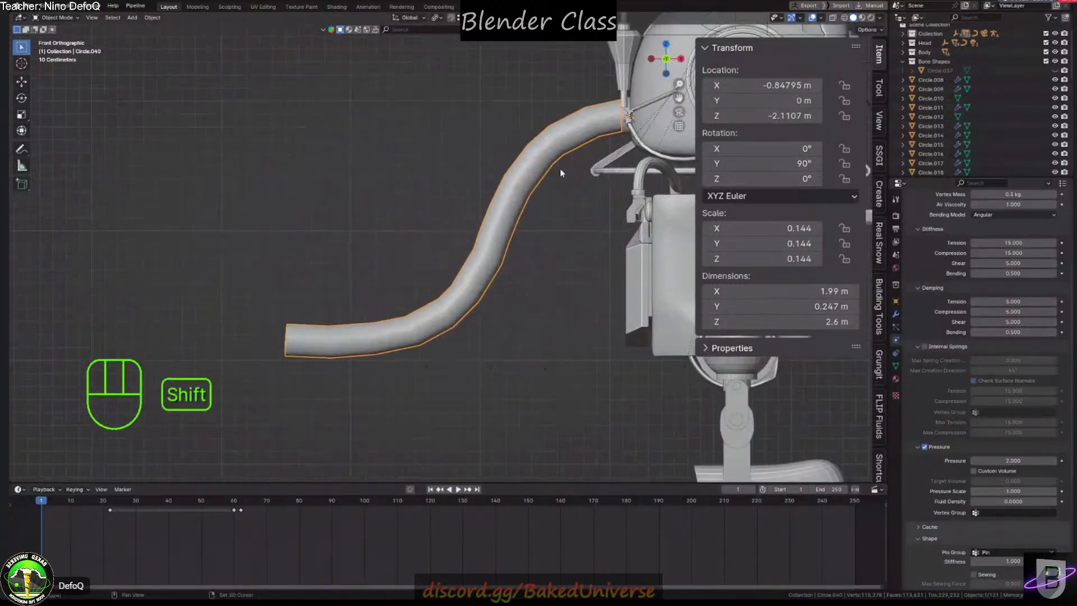
pyautogui.keyDown('shift'); pyautogui.moveTo(559, 166); pyautogui.dragTo(484, 190, button='middle'); pyautogui.keyUp('shift')
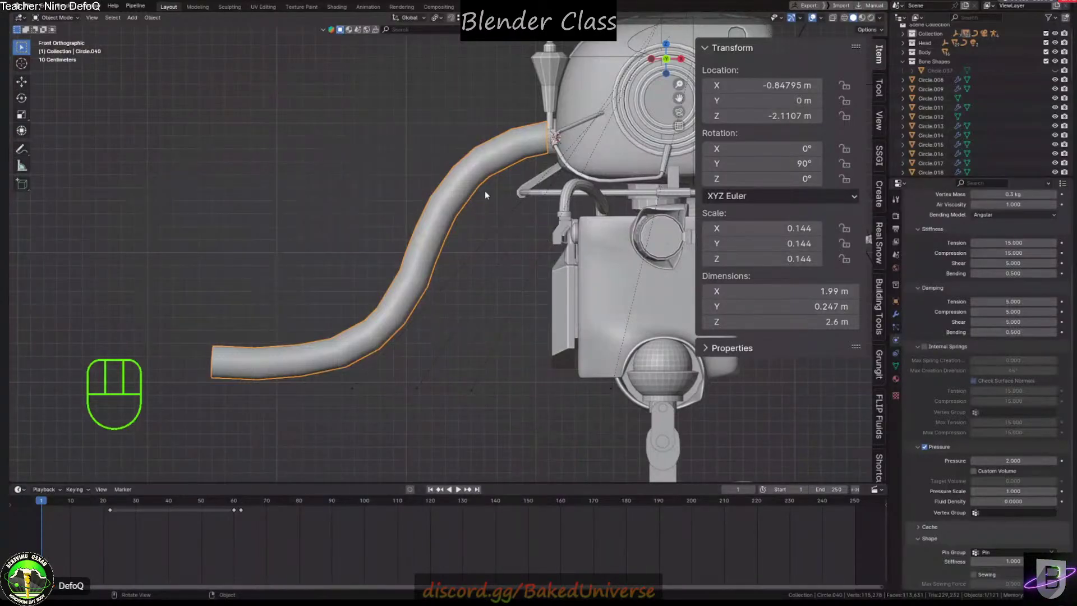
pyautogui.keyDown('shift'); pyautogui.moveTo(433, 245); pyautogui.dragTo(446, 226, button='middle'); pyautogui.keyUp('shift')
pyautogui.press('space')
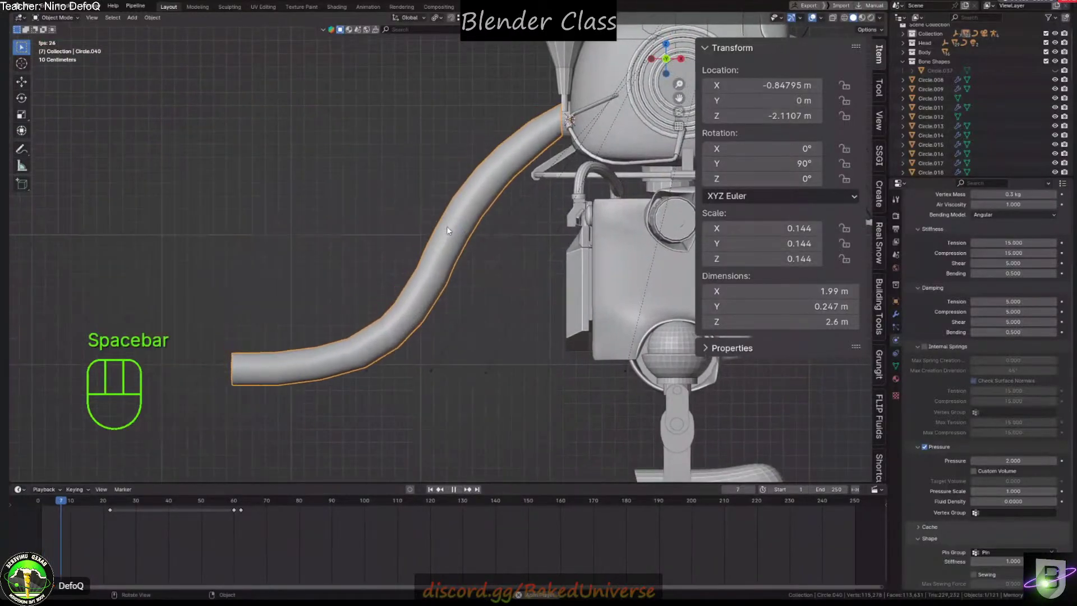
pyautogui.press('space')
pyautogui.click(430, 489)
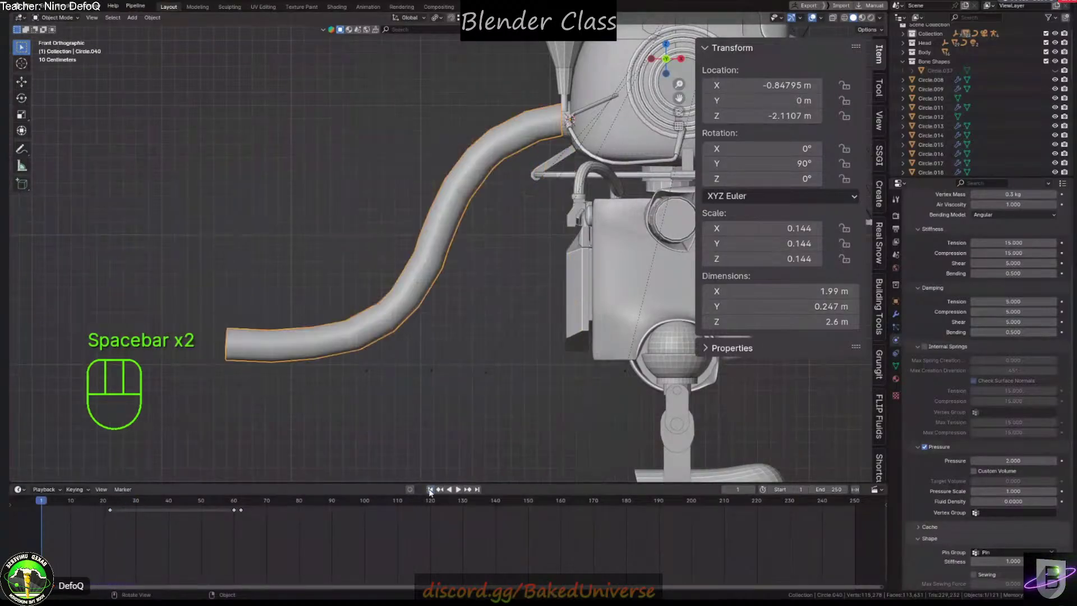
# Extrude the edge loop at the cable's free end about 3.17 m straight outward along X to lengthen the cable
pyautogui.scroll(-4, 526, 309)
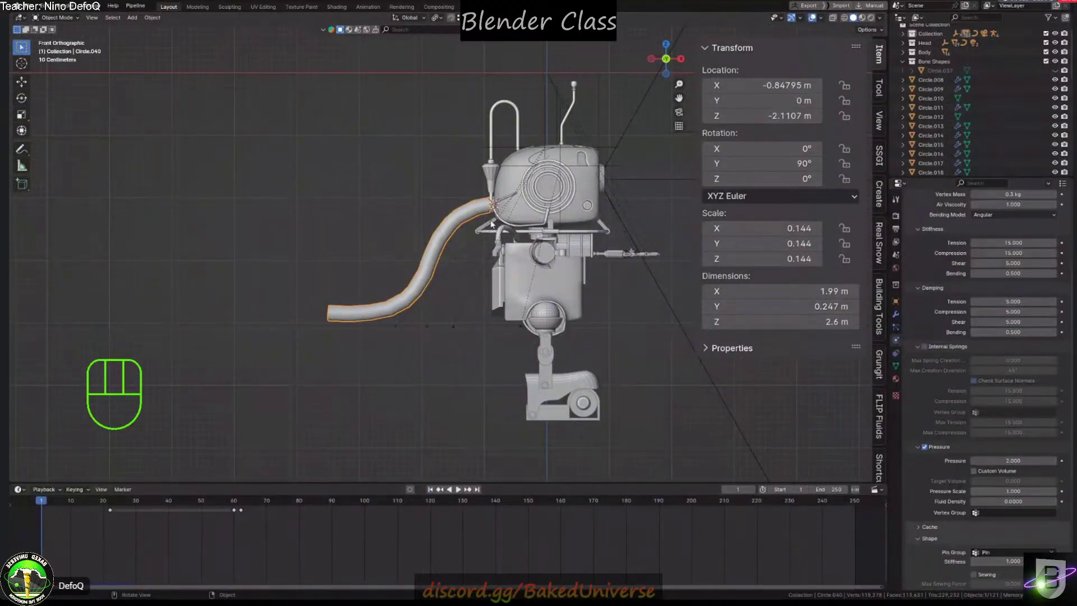
pyautogui.scroll(3, 339, 251)
pyautogui.scroll(-4, 493, 284)
pyautogui.press('Tab')
pyautogui.scroll(-1, 493, 284)
pyautogui.keyDown('shift'); pyautogui.moveTo(492, 283); pyautogui.dragTo(448, 228, button='middle'); pyautogui.keyUp('shift')
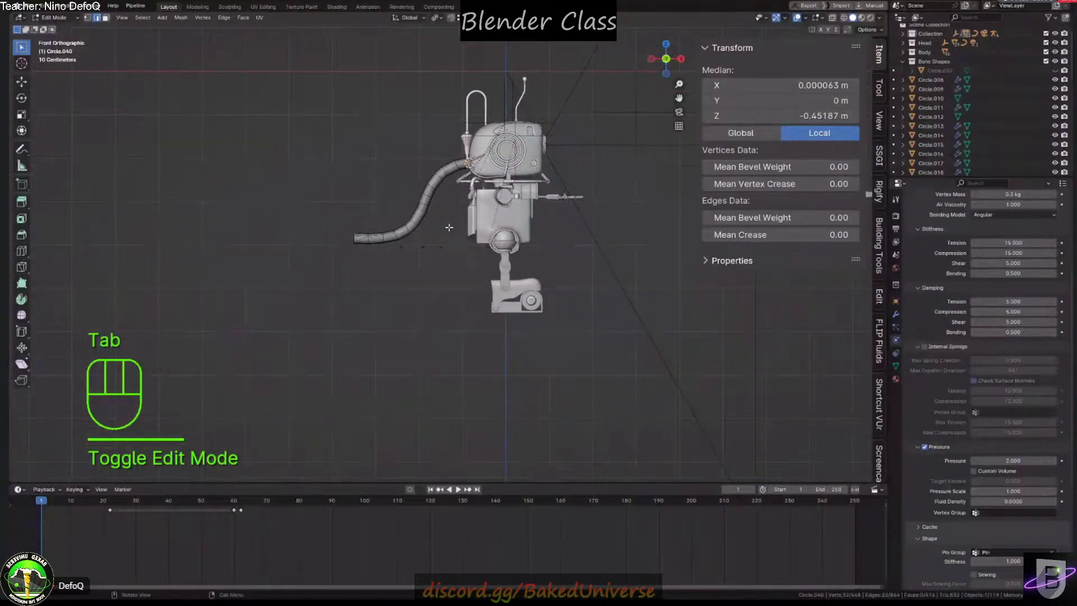
pyautogui.scroll(1, 432, 222)
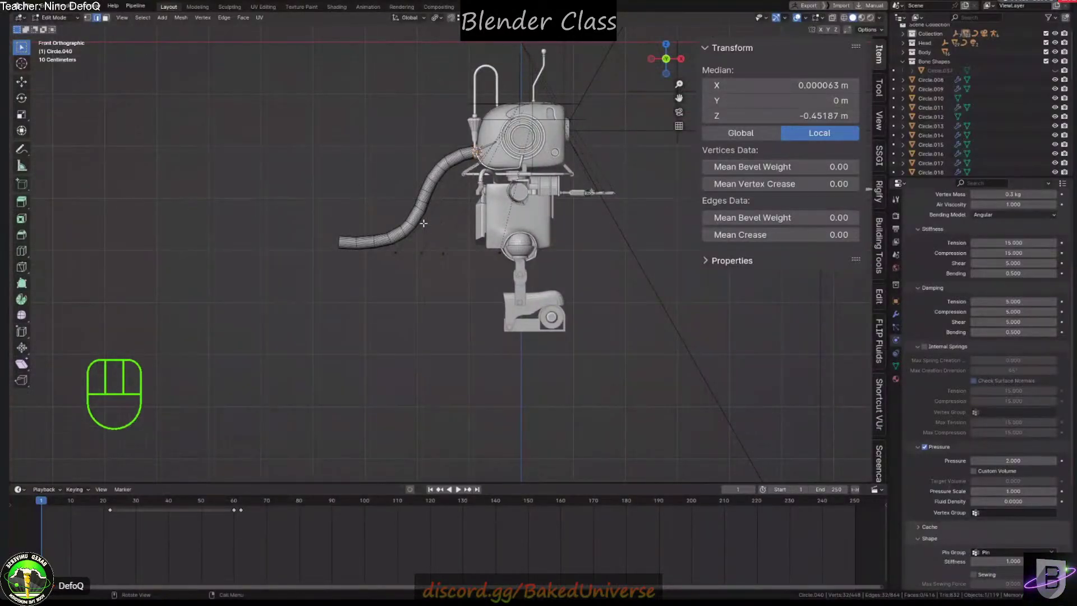
pyautogui.press('2')
pyautogui.keyDown('alt'); pyautogui.click(331, 243); pyautogui.keyUp('alt')
pyautogui.keyDown('shift'); pyautogui.moveTo(384, 229); pyautogui.dragTo(467, 229, button='middle'); pyautogui.keyUp('shift')
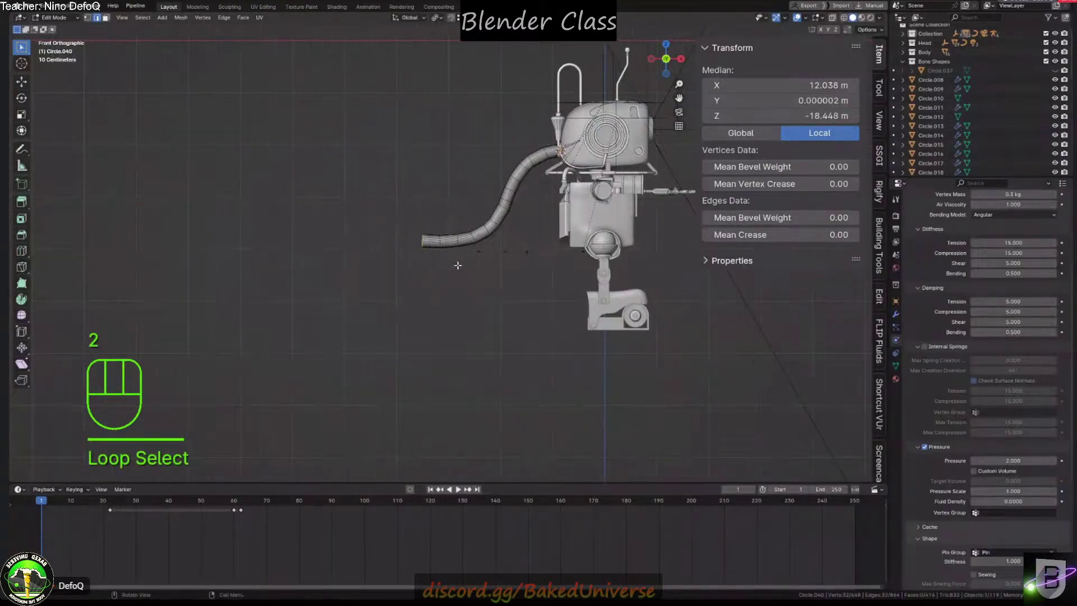
pyautogui.press('e')
pyautogui.click(321, 247)
pyautogui.scroll(5, 456, 252)
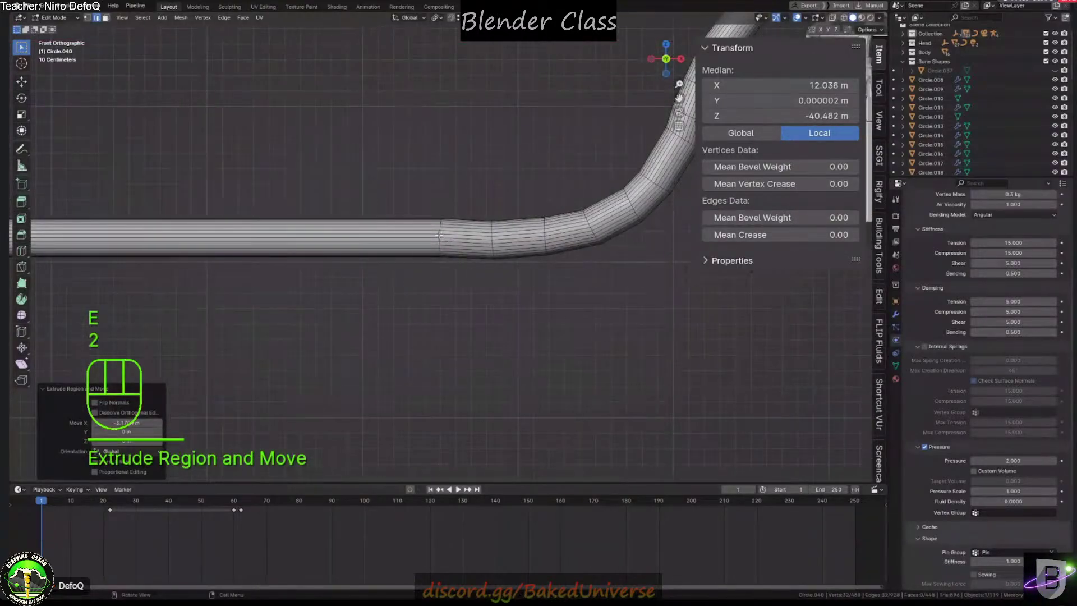
# Shift the edge loop where the extension begins slightly in height and add four evenly spaced loop cuts along the extension
pyautogui.keyDown('alt'); pyautogui.click(506, 218); pyautogui.keyUp('alt')
pyautogui.press('g')
pyautogui.hotkey('ctrl', 'r')
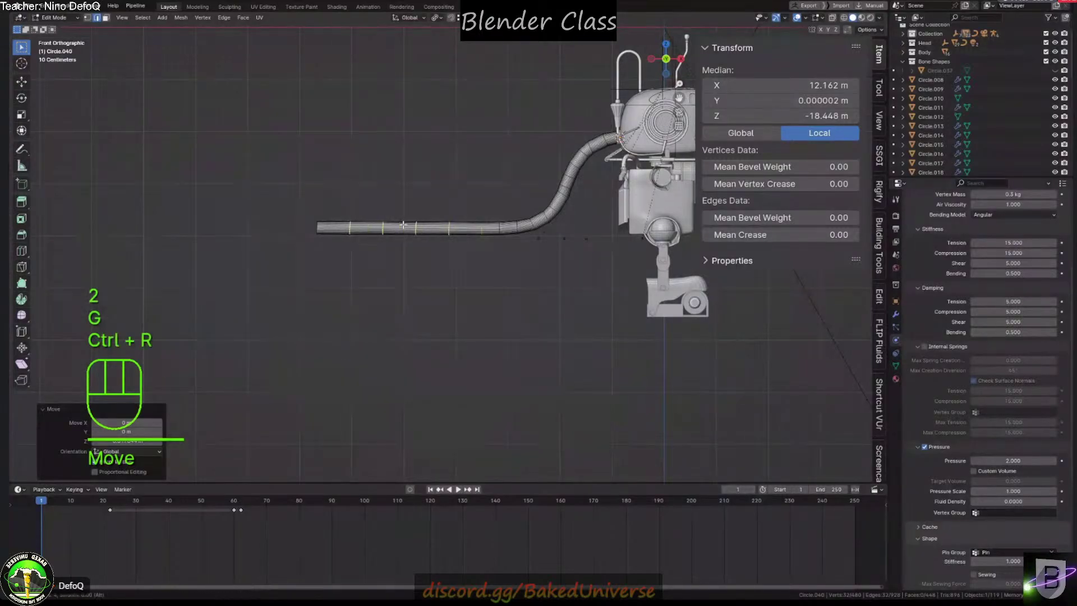
pyautogui.press('Tab')
pyautogui.press('Tab')
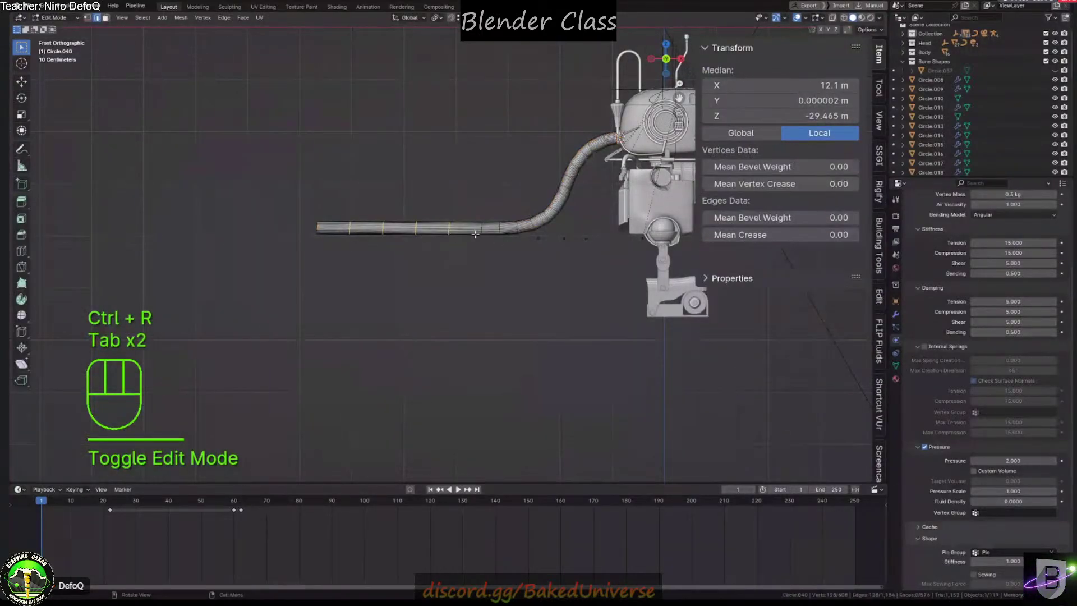
# Add one more loop cut within each segment of the cable's extension and return to Object Mode
pyautogui.hotkey('ctrl', 'r')
pyautogui.click(466, 226)
pyautogui.hotkey('ctrl', 'r')
pyautogui.click(426, 227)
pyautogui.hotkey('ctrl', 'r')
pyautogui.click(387, 226)
pyautogui.hotkey('ctrl', 'r')
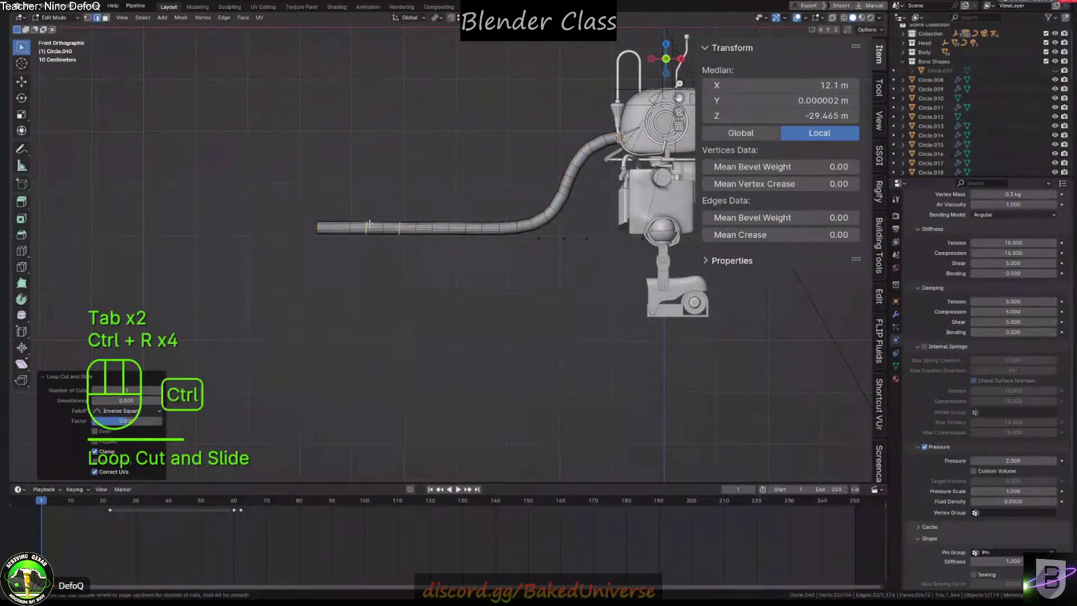
pyautogui.click(346, 224)
pyautogui.hotkey('ctrl', 'r')
pyautogui.press('Tab')
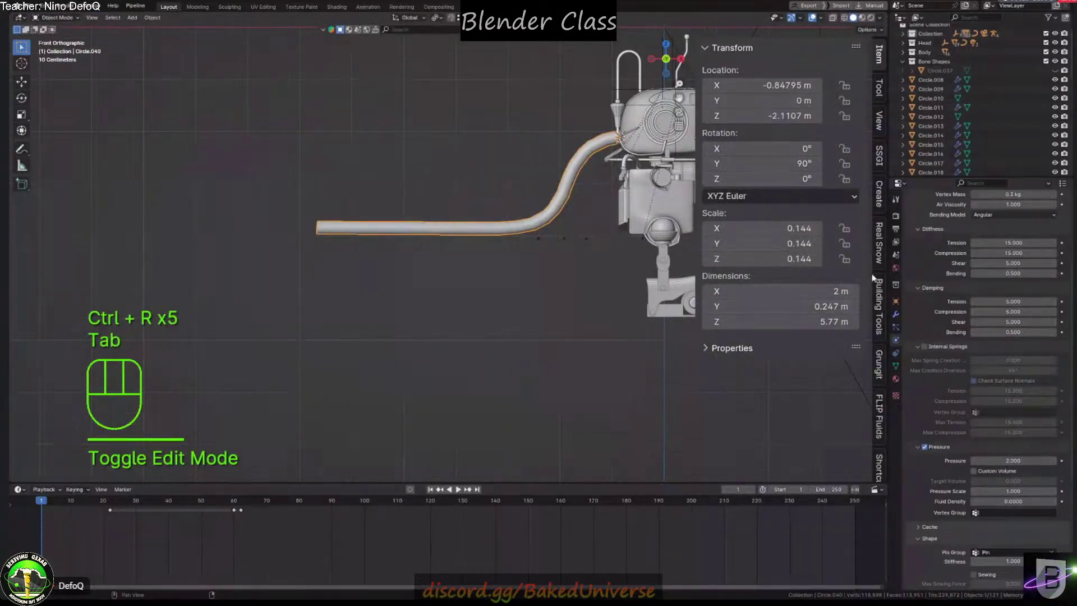
# Add a Subdivision Surface modifier to the cable and set its render level to 1
pyautogui.click(896, 314)
pyautogui.click(956, 214)
pyautogui.write('subd')
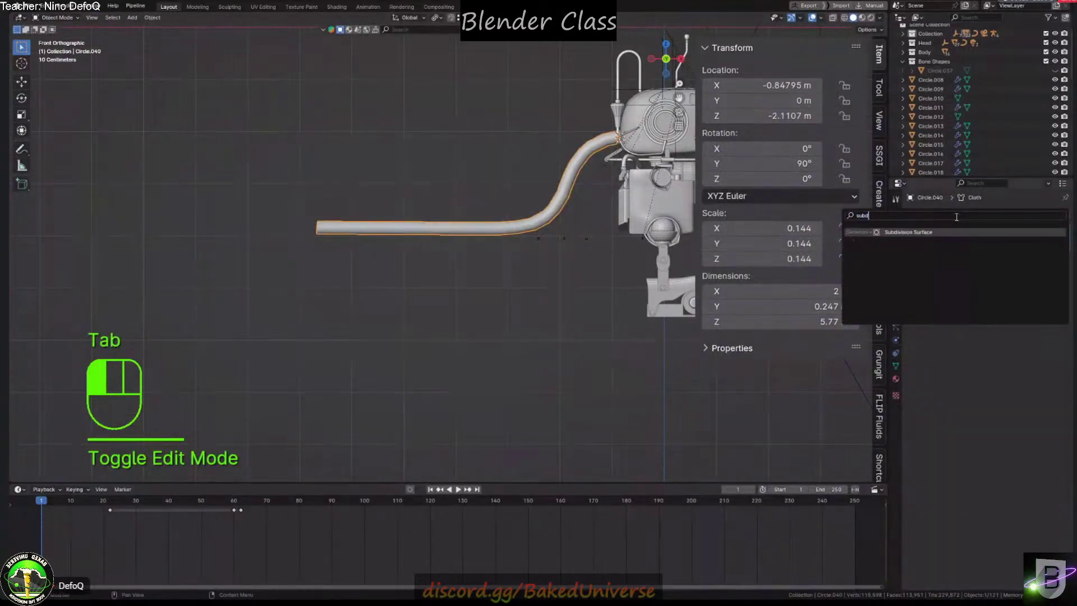
pyautogui.press('Return')
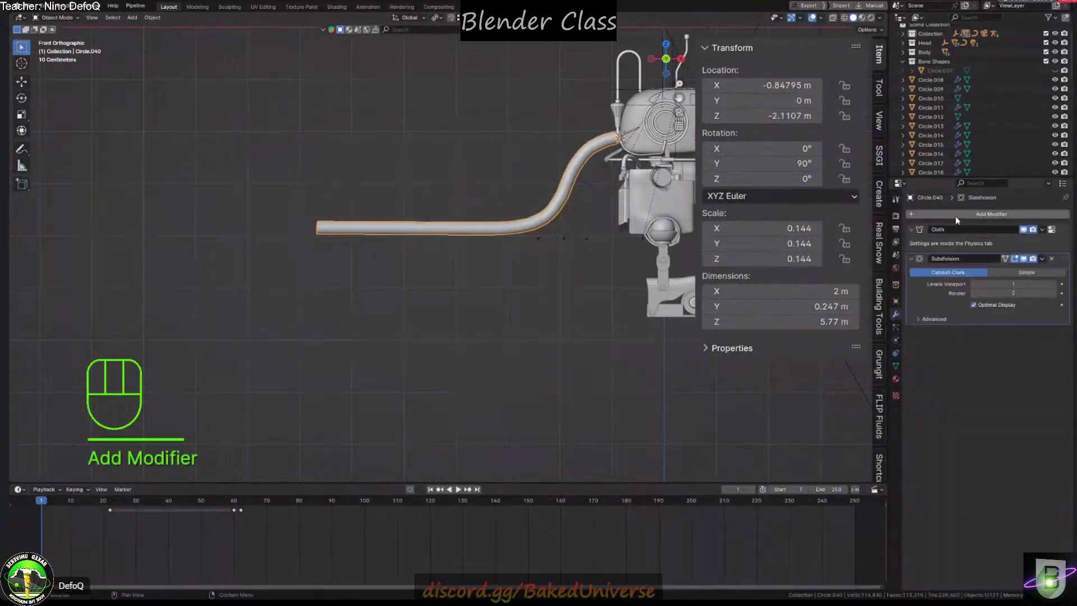
pyautogui.click(973, 293)
# Play the simulation to examine how the lengthened cable swings behind the robot, and return to the first frame
pyautogui.keyDown('shift'); pyautogui.moveTo(617, 185); pyautogui.dragTo(507, 190, button='middle'); pyautogui.keyUp('shift')
pyautogui.press('space')
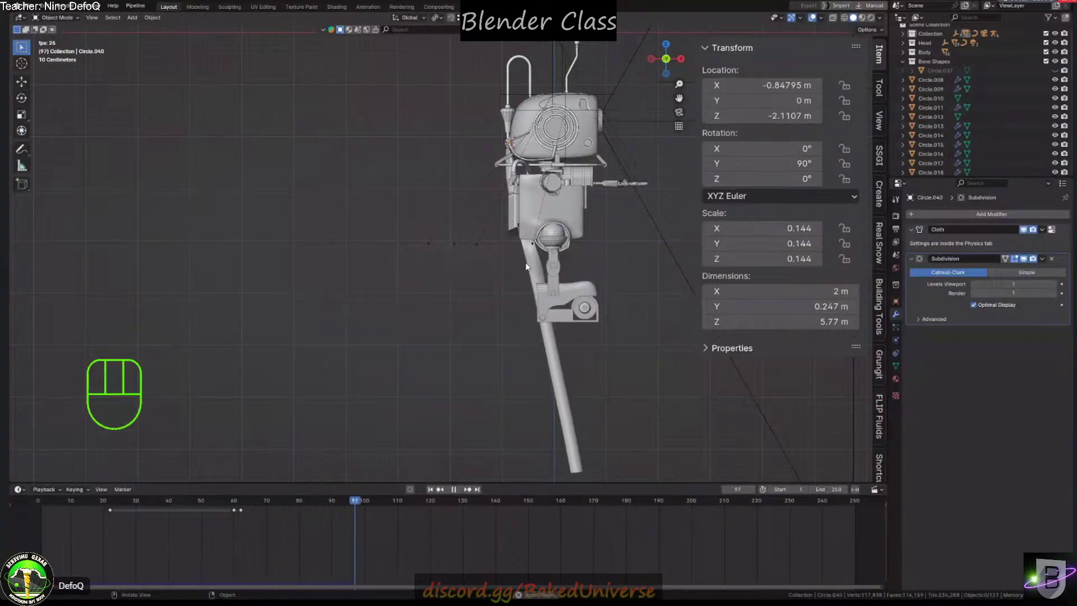
pyautogui.scroll(4, 511, 236)
pyautogui.scroll(-6, 469, 206)
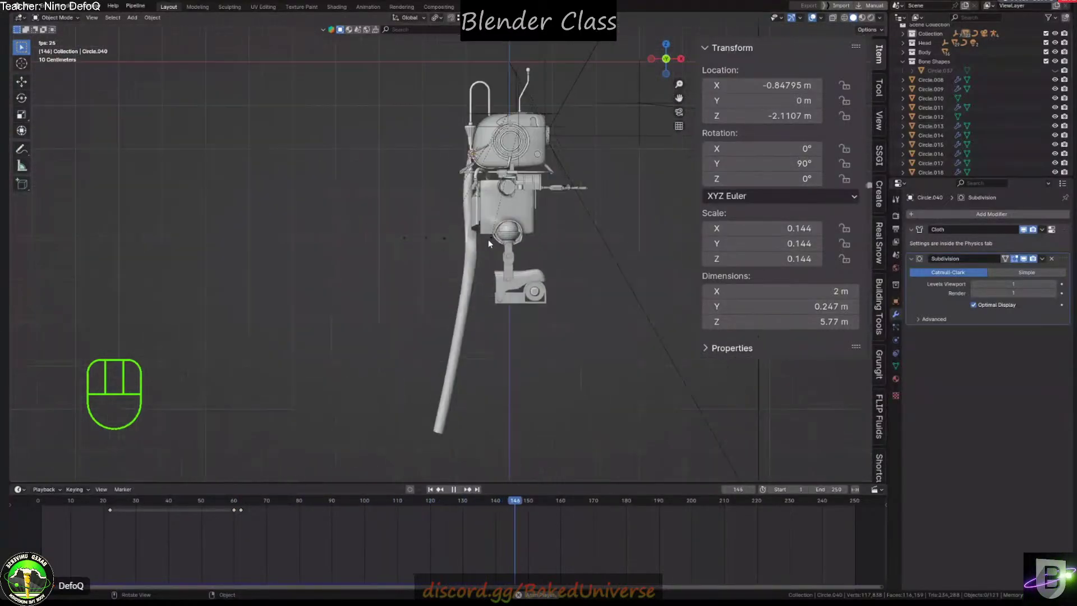
pyautogui.press('space')
pyautogui.click(431, 490)
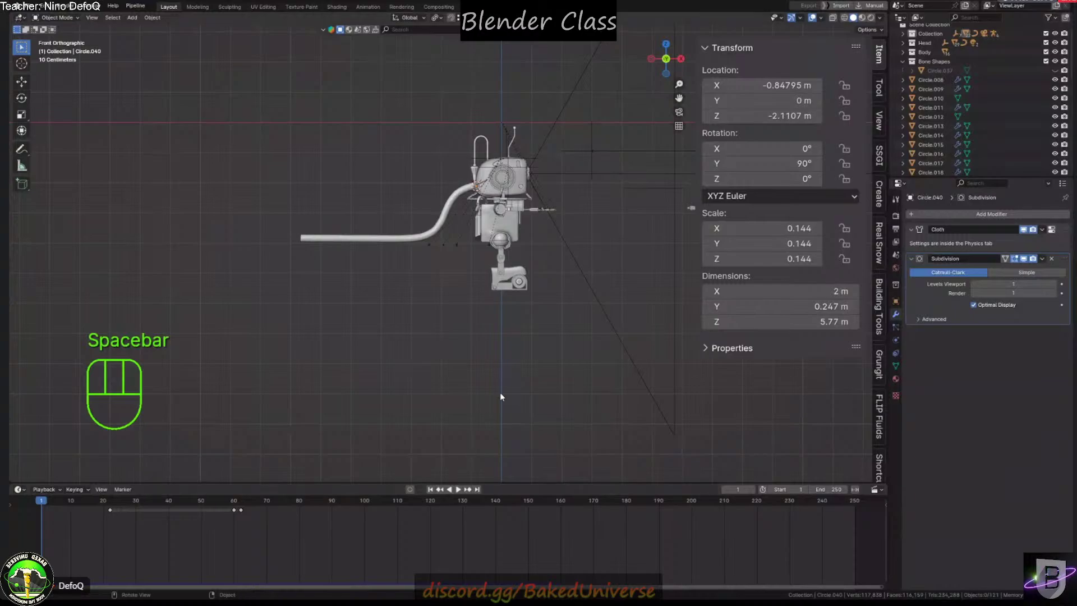
# Hook the cable's end edge loop at the robot's head to a new empty and return to Object Mode
pyautogui.scroll(1, 491, 287)
pyautogui.scroll(3, 504, 237)
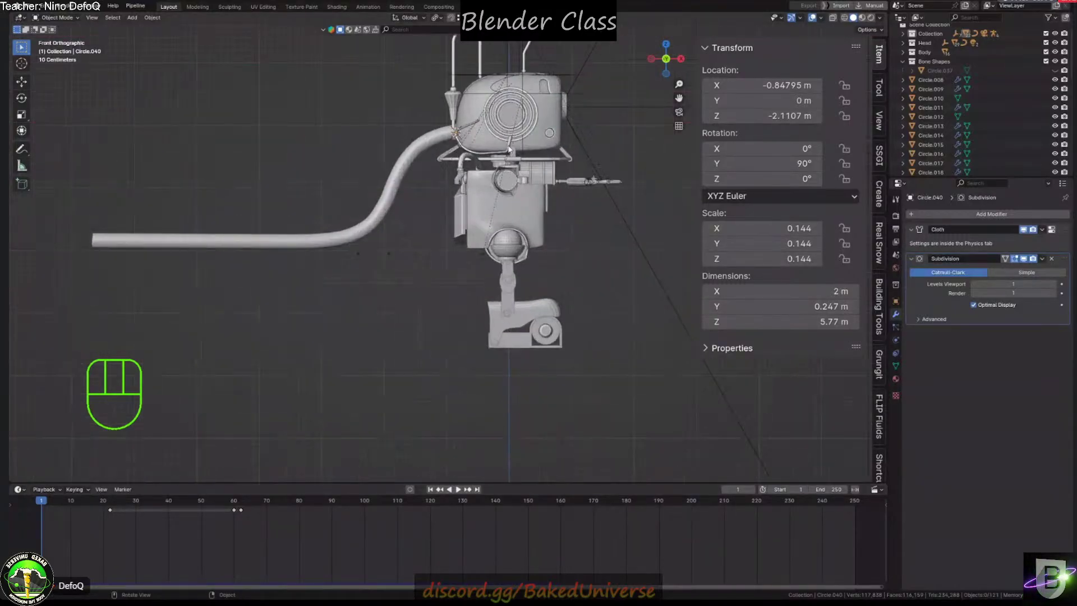
pyautogui.moveTo(504, 238); pyautogui.dragTo(512, 227, button='middle')
pyautogui.scroll(4, 438, 211)
pyautogui.scroll(3, 438, 211)
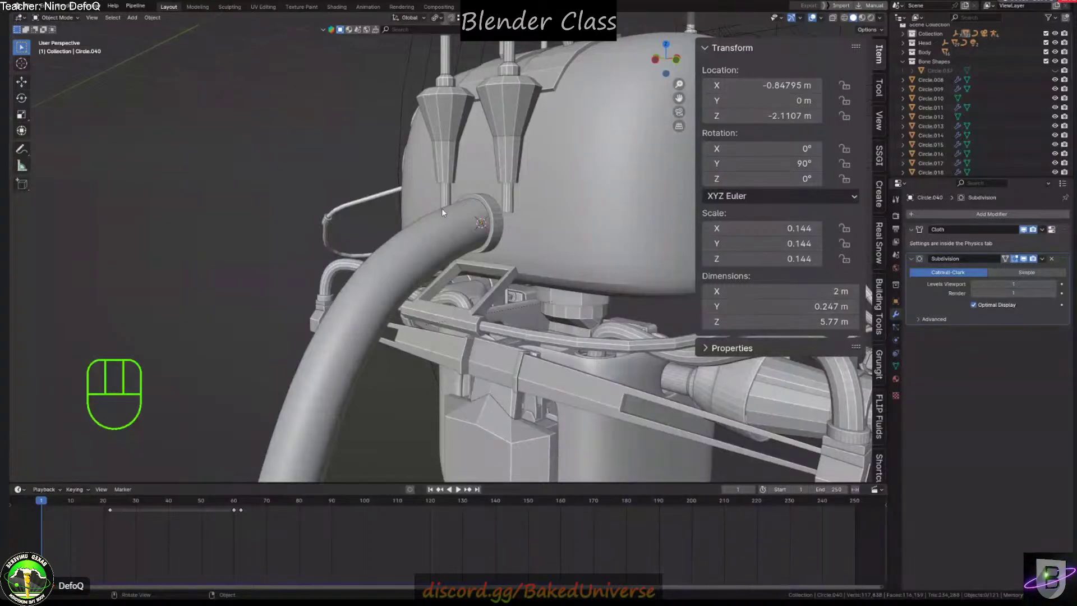
pyautogui.keyDown('shift'); pyautogui.moveTo(442, 207); pyautogui.dragTo(427, 160, button='middle'); pyautogui.keyUp('shift')
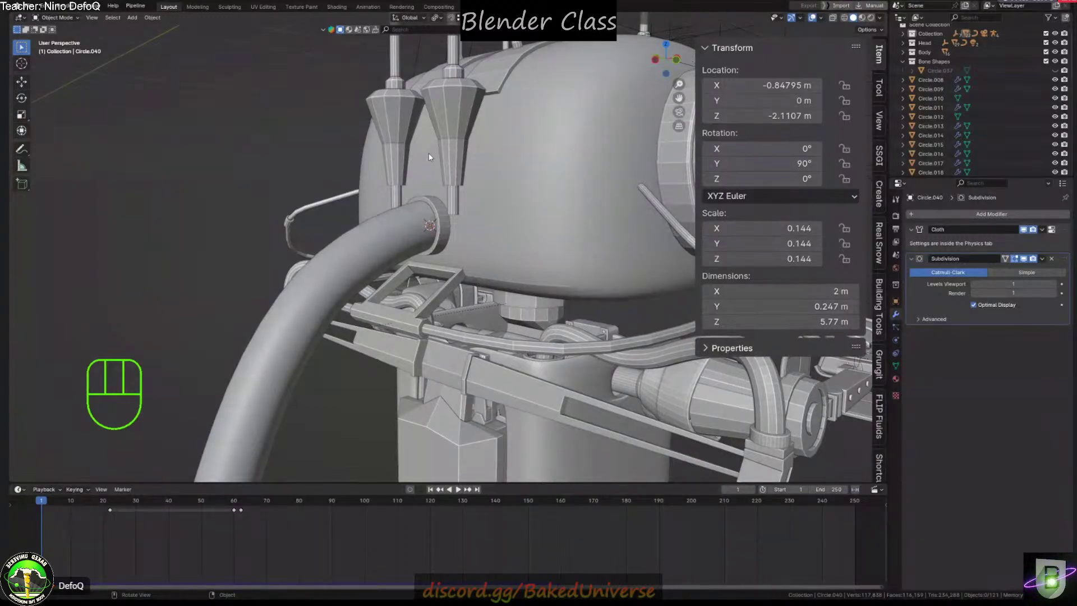
pyautogui.scroll(3, 420, 223)
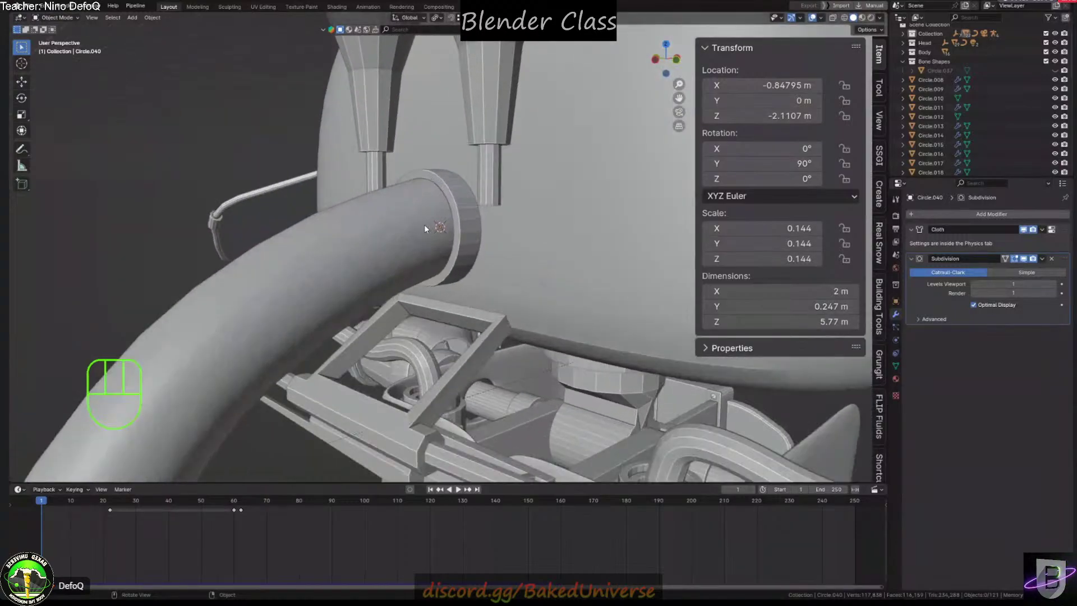
pyautogui.press('Tab')
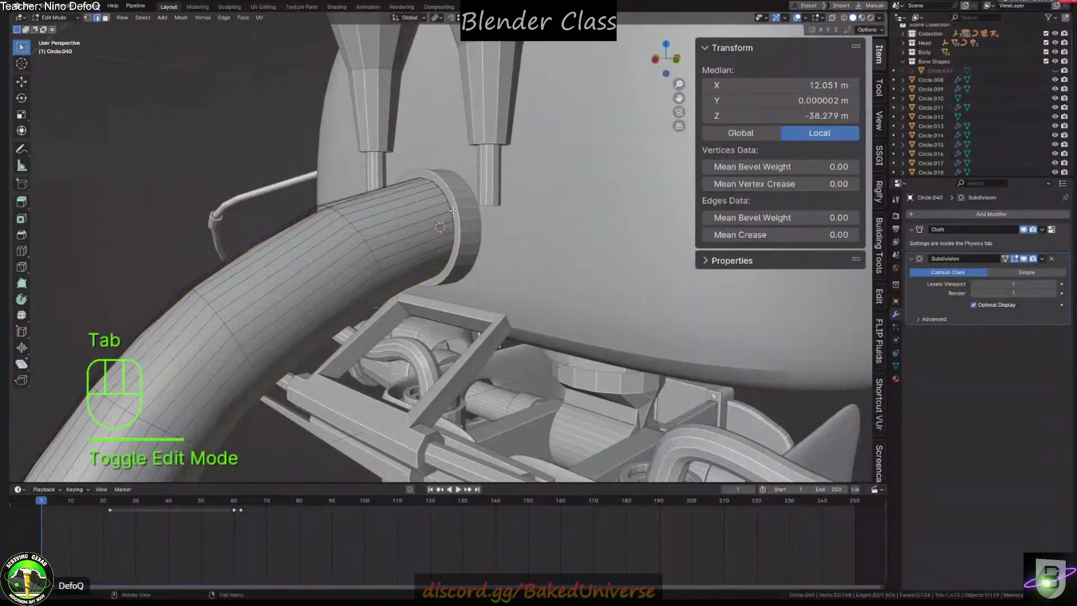
pyautogui.press('2')
pyautogui.keyDown('alt'); pyautogui.click(451, 203); pyautogui.keyUp('alt')
pyautogui.moveTo(451, 203); pyautogui.dragTo(506, 206, button='middle')
pyautogui.press('1')
pyautogui.press('ctrl')
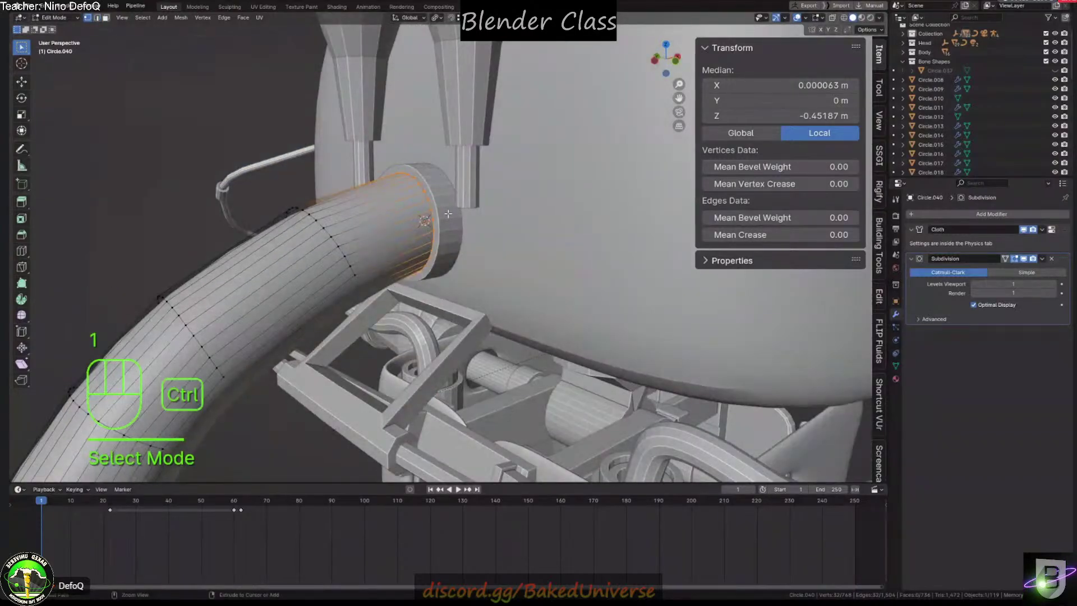
pyautogui.hotkey('ctrl', 'h')
pyautogui.click(448, 212)
pyautogui.press('Tab')
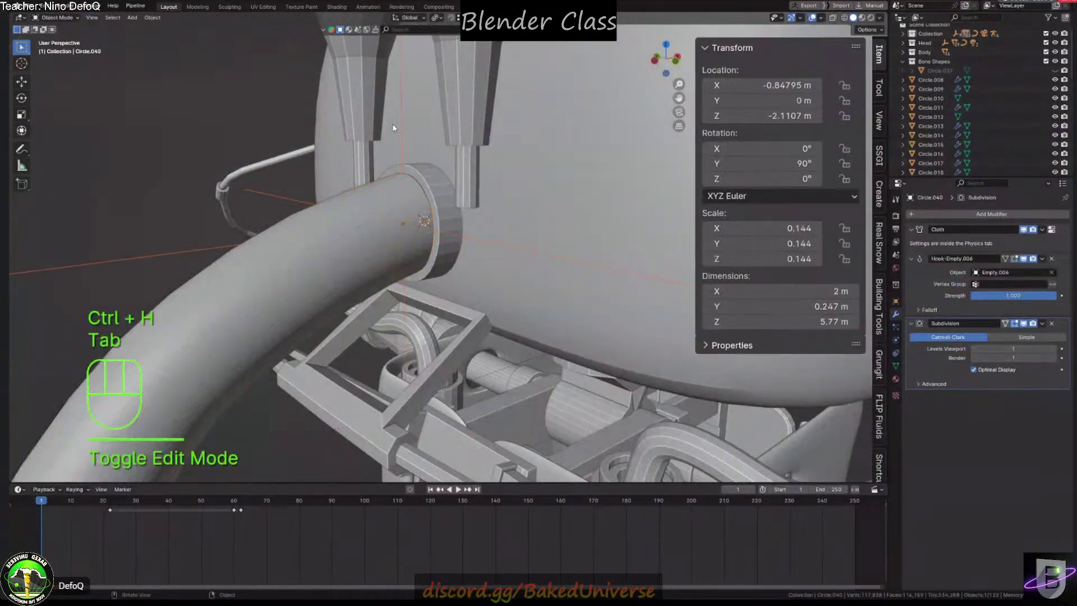
# Parent the hook empty to the collar ring around the cable's end on the head
pyautogui.click(405, 142)
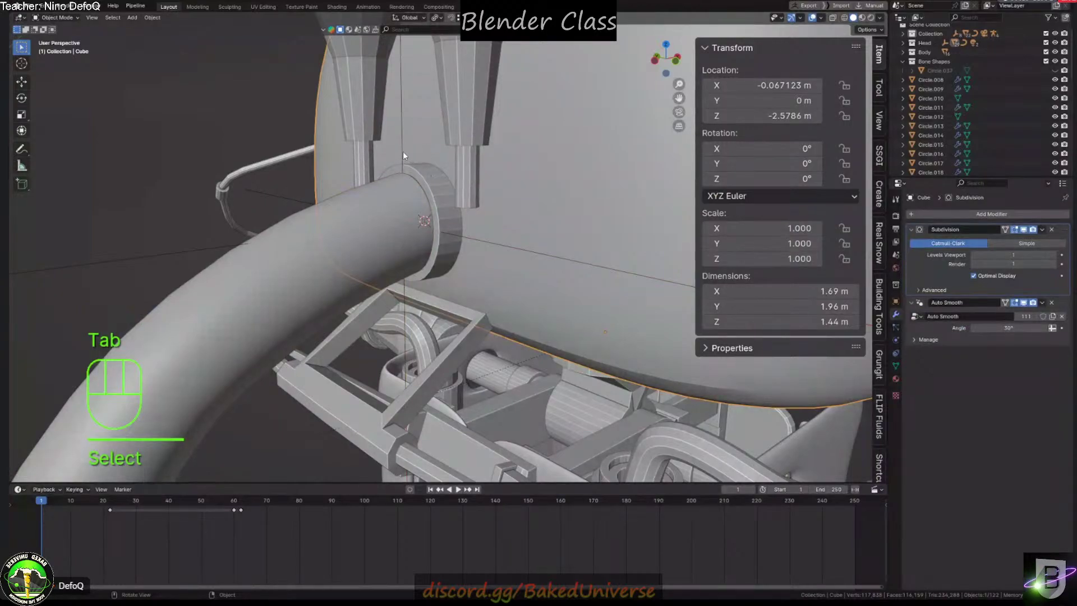
pyautogui.click(402, 151)
pyautogui.keyDown('shift'); pyautogui.click(431, 186); pyautogui.keyUp('shift')
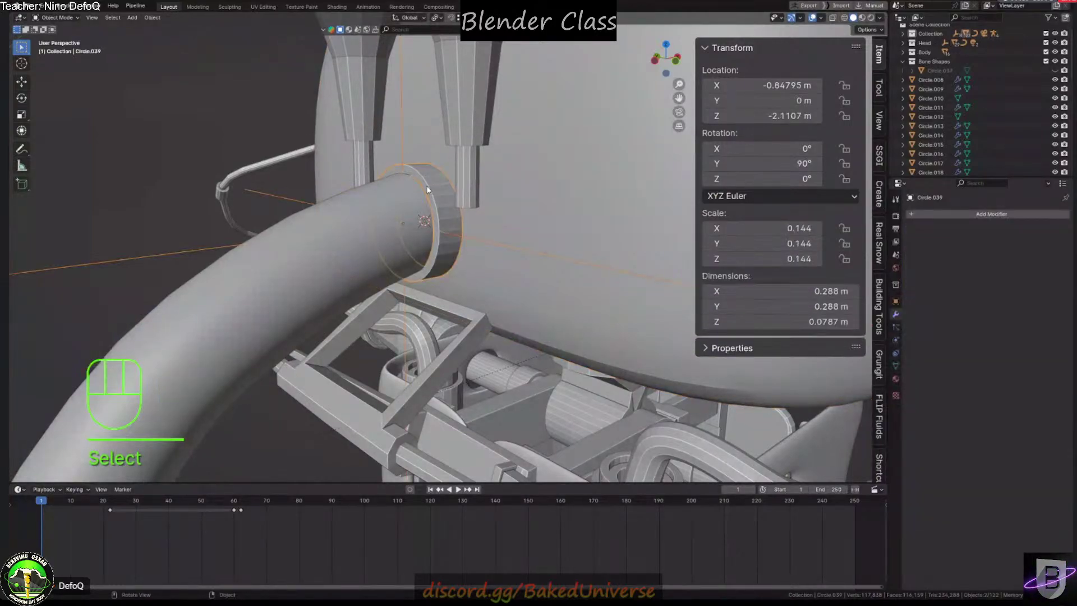
pyautogui.hotkey('ctrl', 'p')
pyautogui.click(426, 190)
# Shade the collar ring smooth by angle
pyautogui.click(434, 173)
pyautogui.rightClick(434, 174)
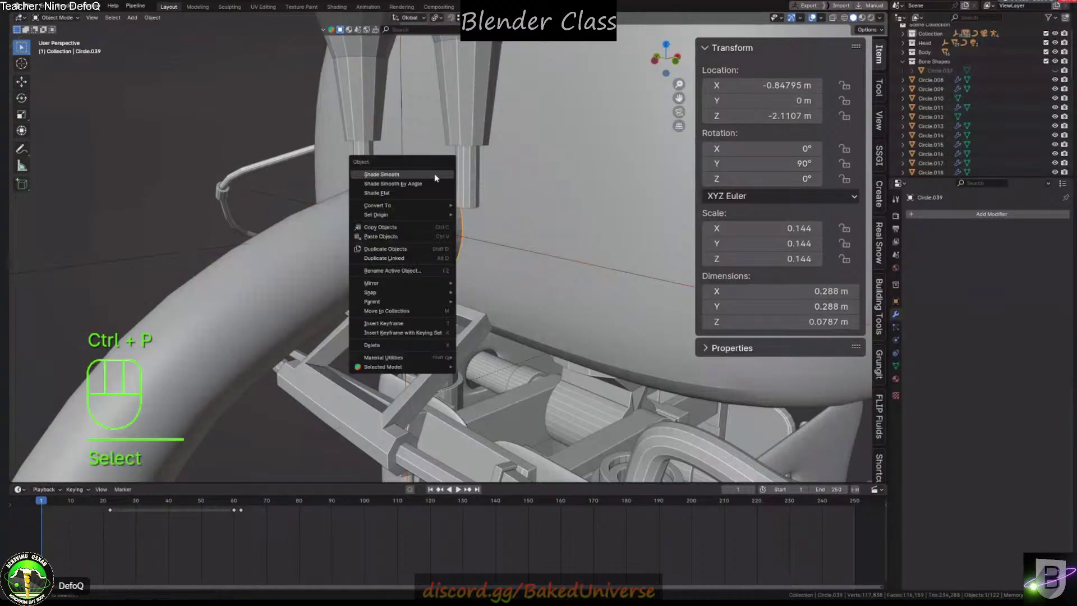
pyautogui.click(425, 184)
# Reveal the hidden objects and select the collar ring around the cable's end
pyautogui.scroll(-5, 425, 184)
pyautogui.keyDown('shift'); pyautogui.moveTo(425, 183); pyautogui.dragTo(394, 224, button='middle'); pyautogui.keyUp('shift')
pyautogui.hotkey('alt', 'h')
pyautogui.scroll(3, 486, 220)
pyautogui.click(274, 231)
pyautogui.scroll(3, 275, 230)
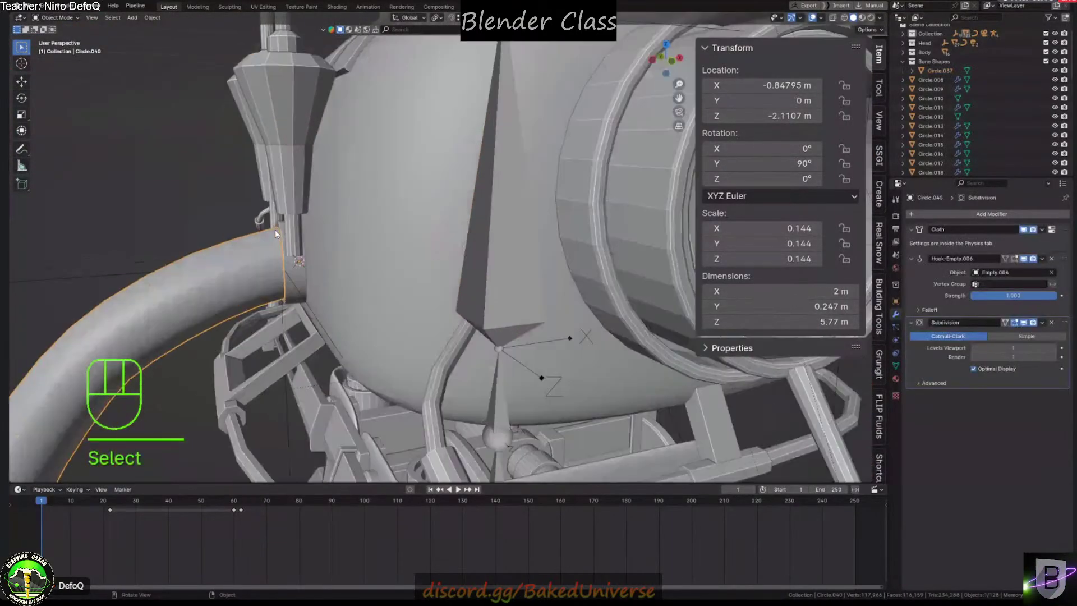
pyautogui.scroll(-4, 296, 287)
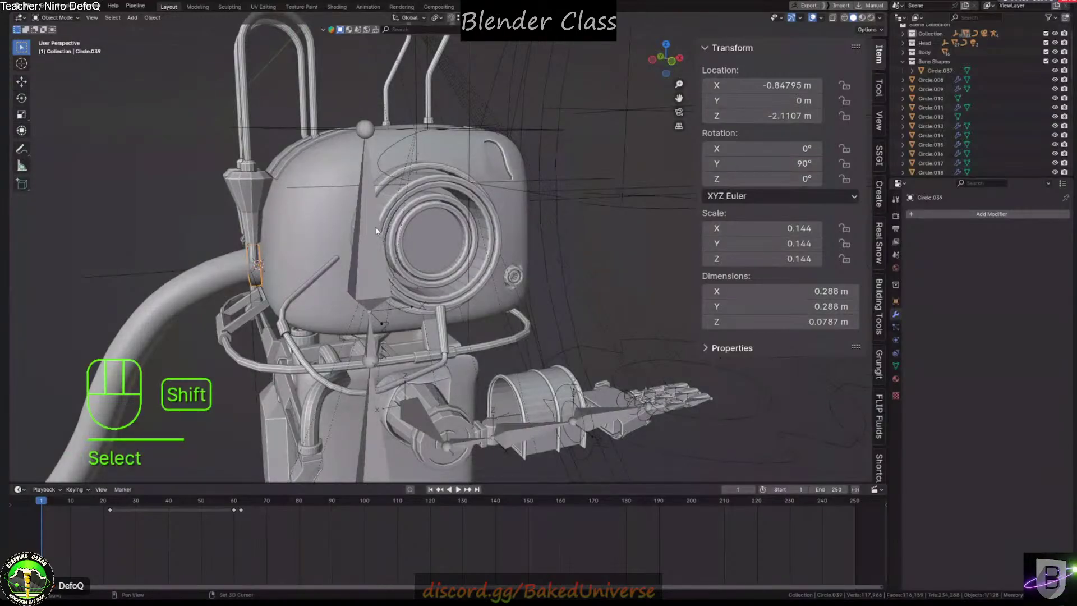
# Add the armature to the collar ring selection and make its head bone the active bone
pyautogui.keyDown('shift'); pyautogui.click(375, 227); pyautogui.keyUp('shift')
pyautogui.press('Tab')
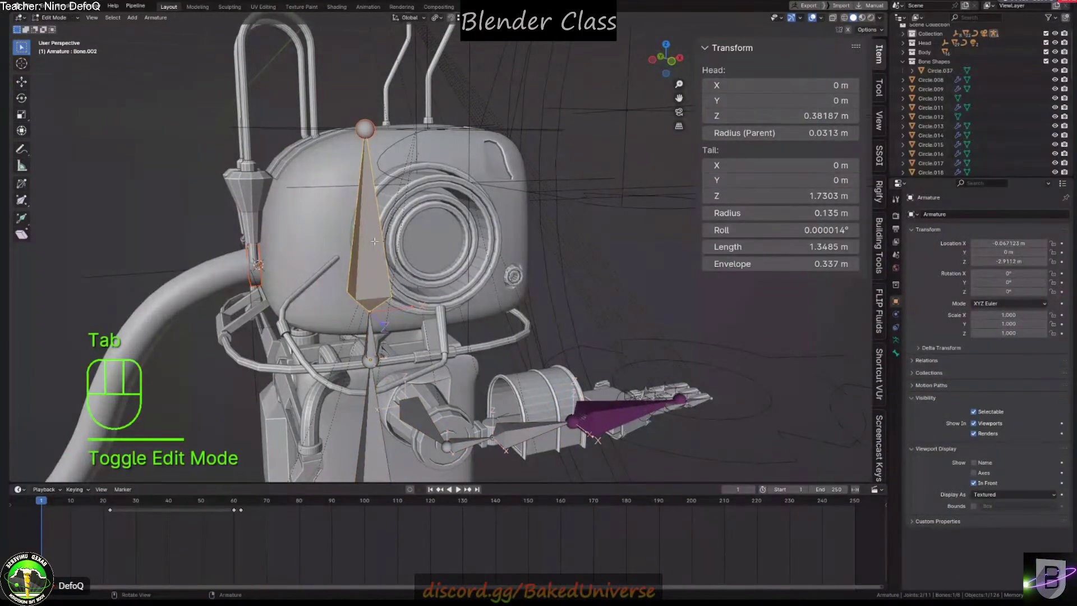
pyautogui.click(377, 229)
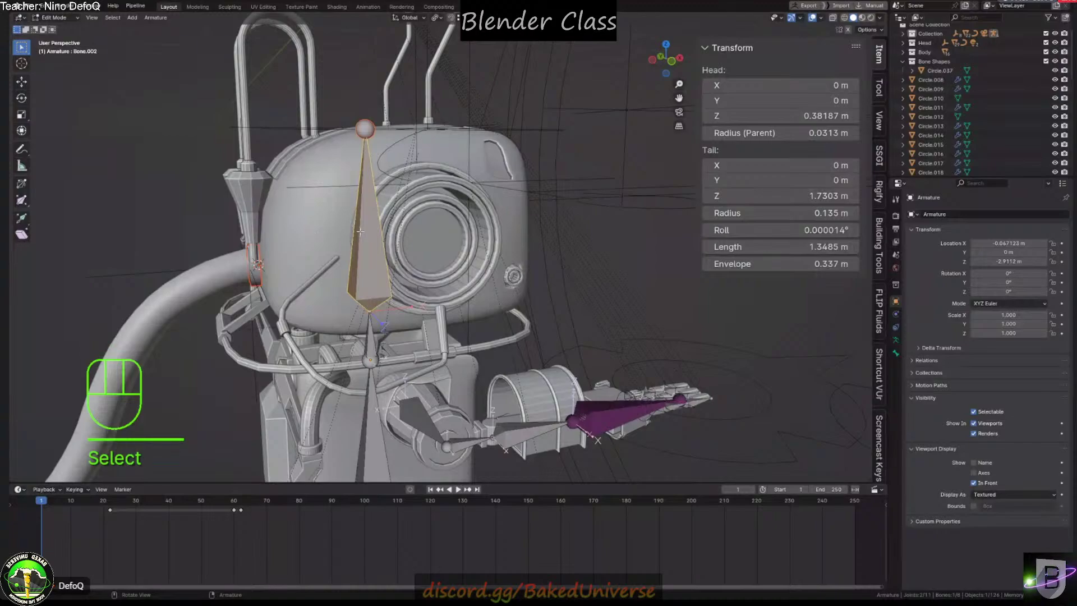
pyautogui.press('Tab')
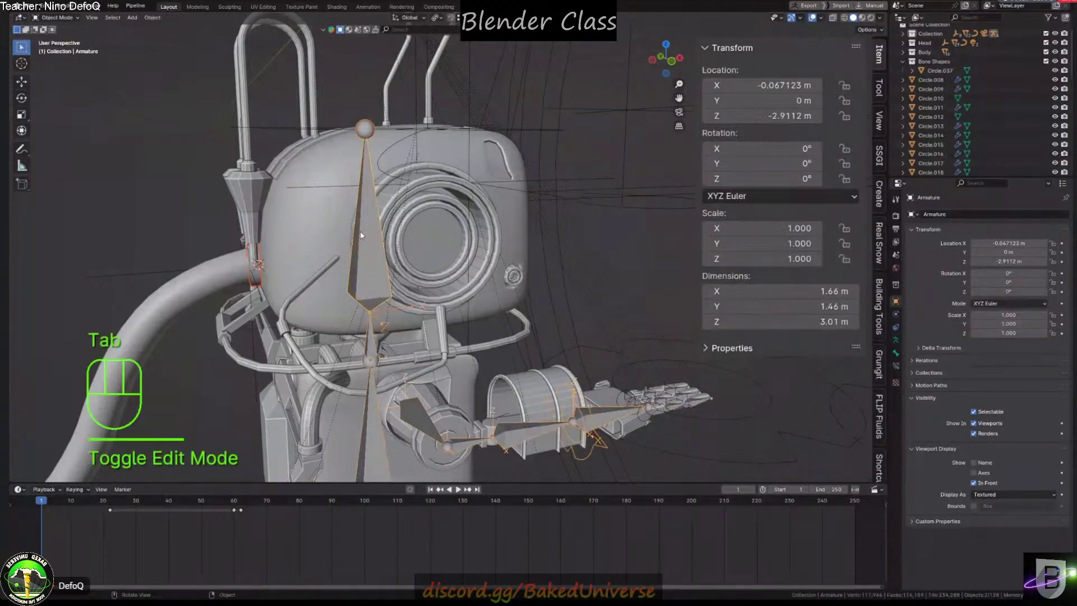
pyautogui.hotkey('ctrl', 'p')
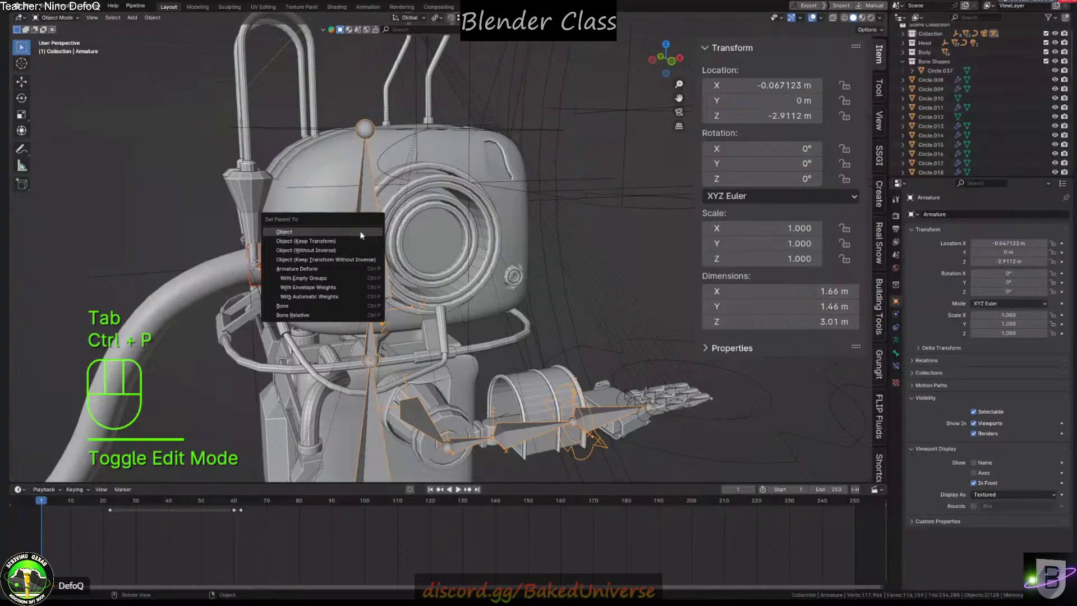
pyautogui.click(361, 235)
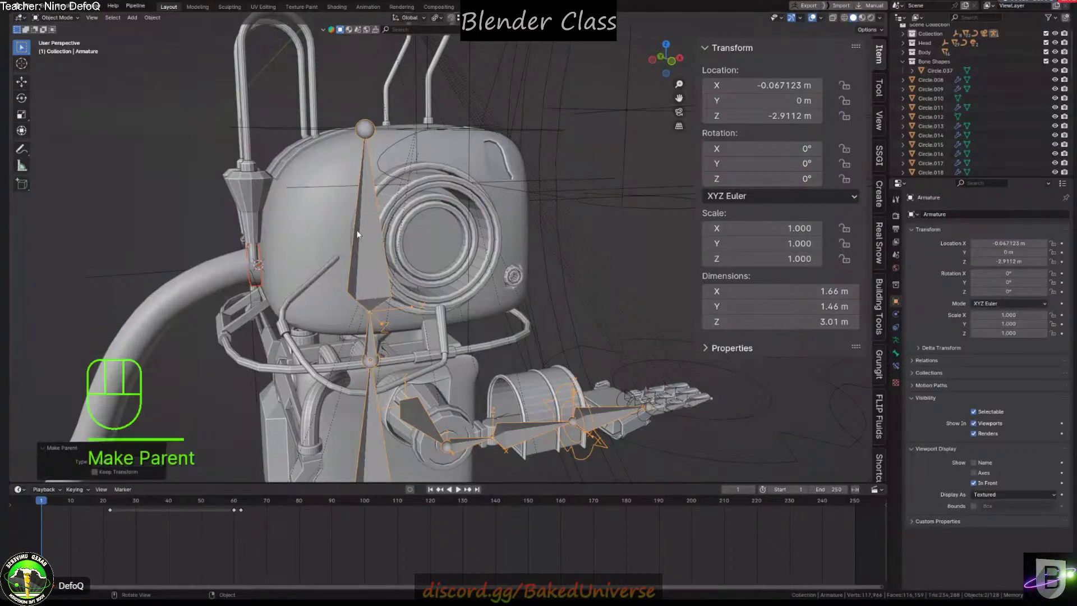
pyautogui.hotkey('ctrl', 'z')
# Parent the collar ring to the armature's head bone using the Bone option
pyautogui.hotkey('ctrl', 'p')
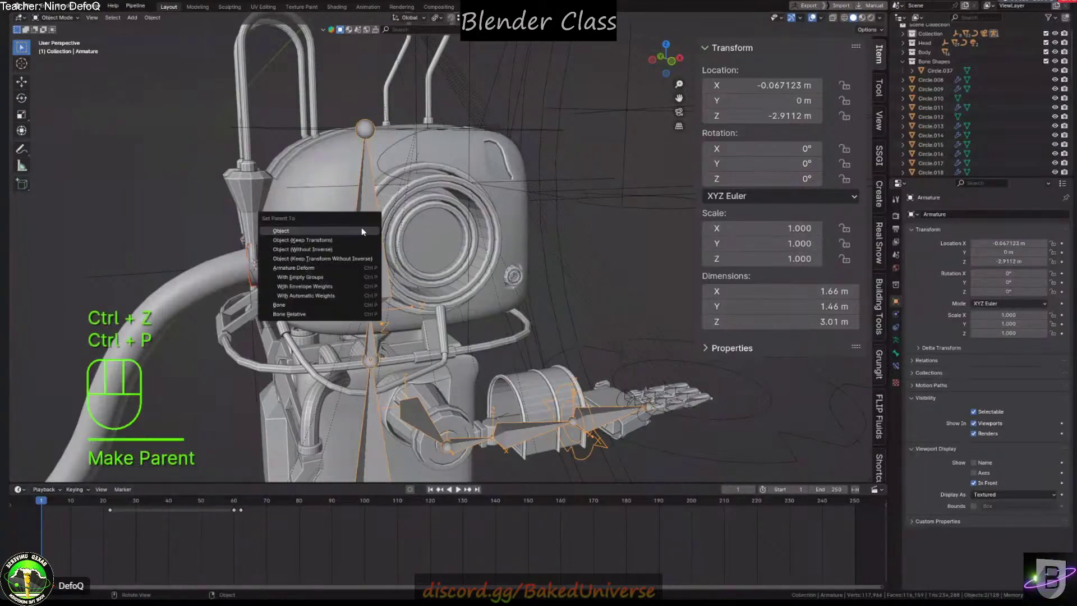
pyautogui.click(316, 306)
# Play the simulation to examine how the cable hangs from the collar ring on the head
pyautogui.scroll(-2, 328, 275)
pyautogui.moveTo(328, 275); pyautogui.dragTo(304, 203, button='middle')
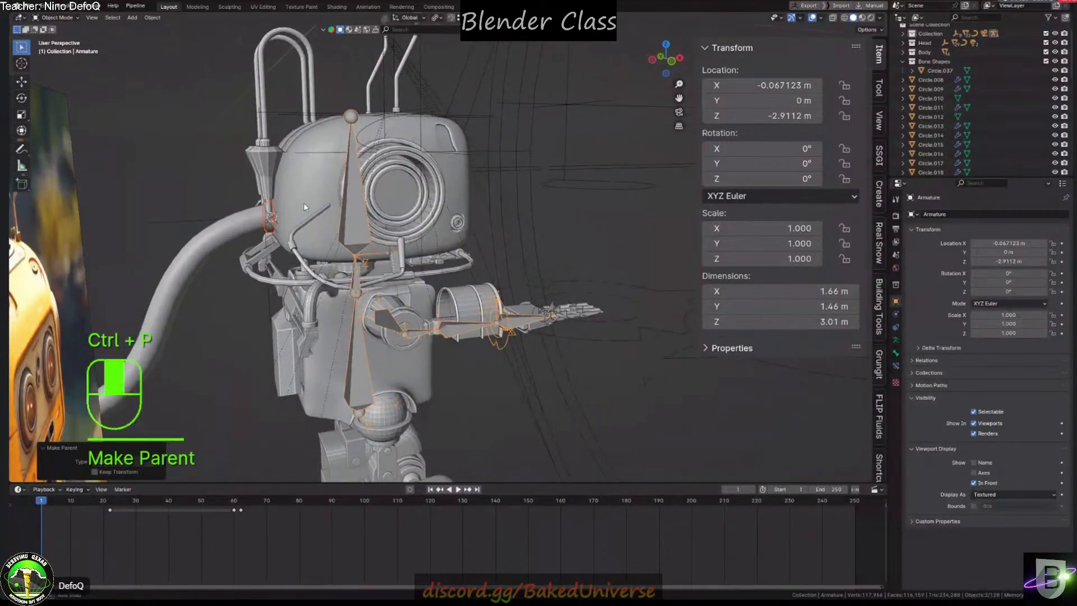
pyautogui.press('space')
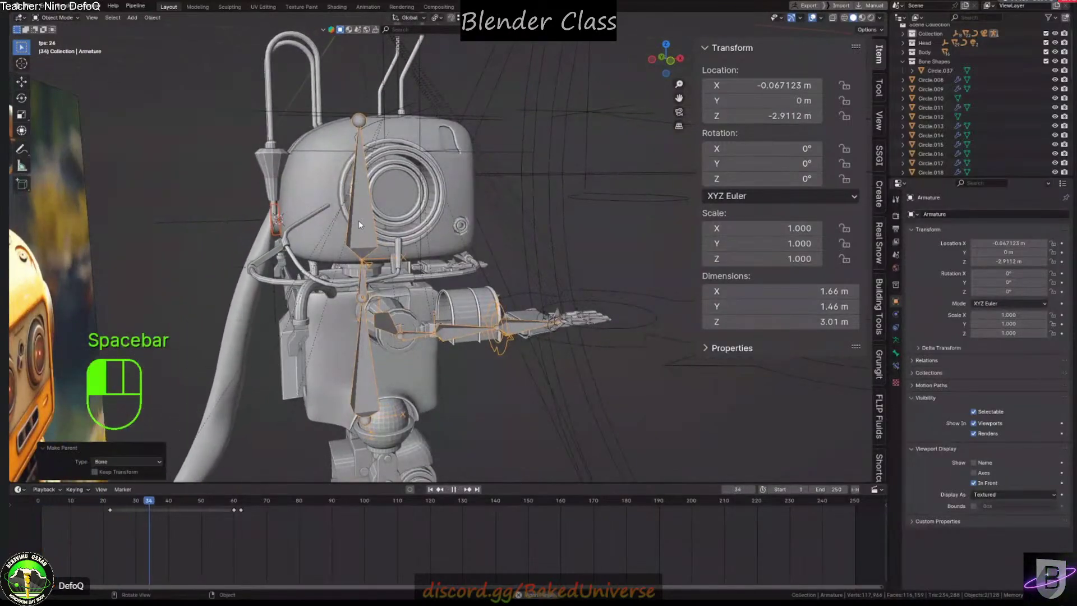
pyautogui.click(360, 224)
pyautogui.moveTo(360, 224); pyautogui.dragTo(336, 209, button='middle')
pyautogui.scroll(-1, 336, 208)
# Test-rotate the head bone in Pose Mode during playback, and return to Object Mode at the first frame
pyautogui.click(57, 18)
pyautogui.click(58, 49)
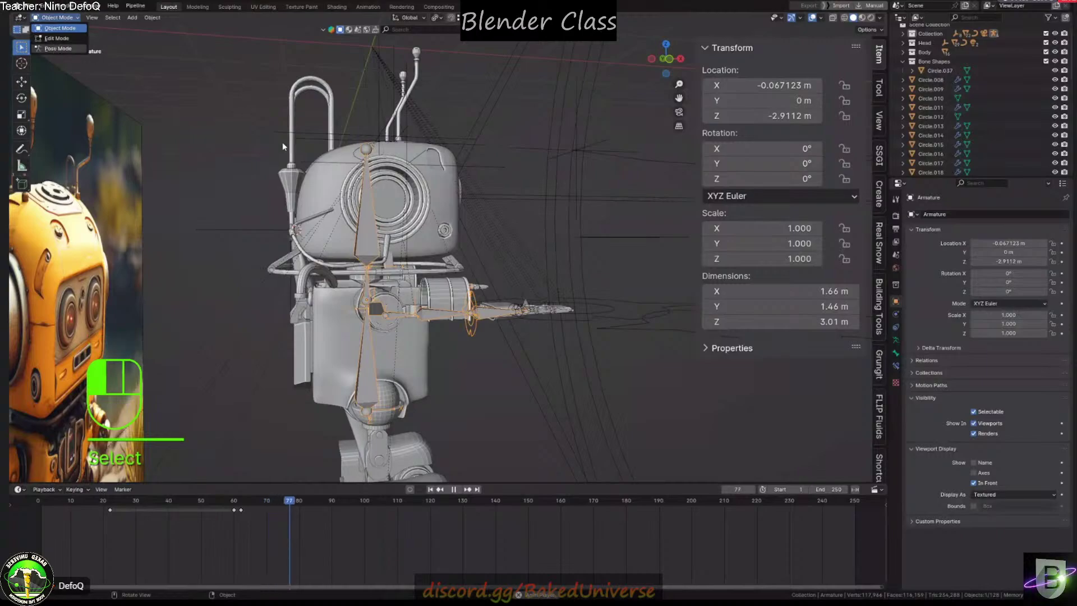
pyautogui.hotkey('ctrl', 'Tab')
pyautogui.click(368, 201)
pyautogui.press('r')
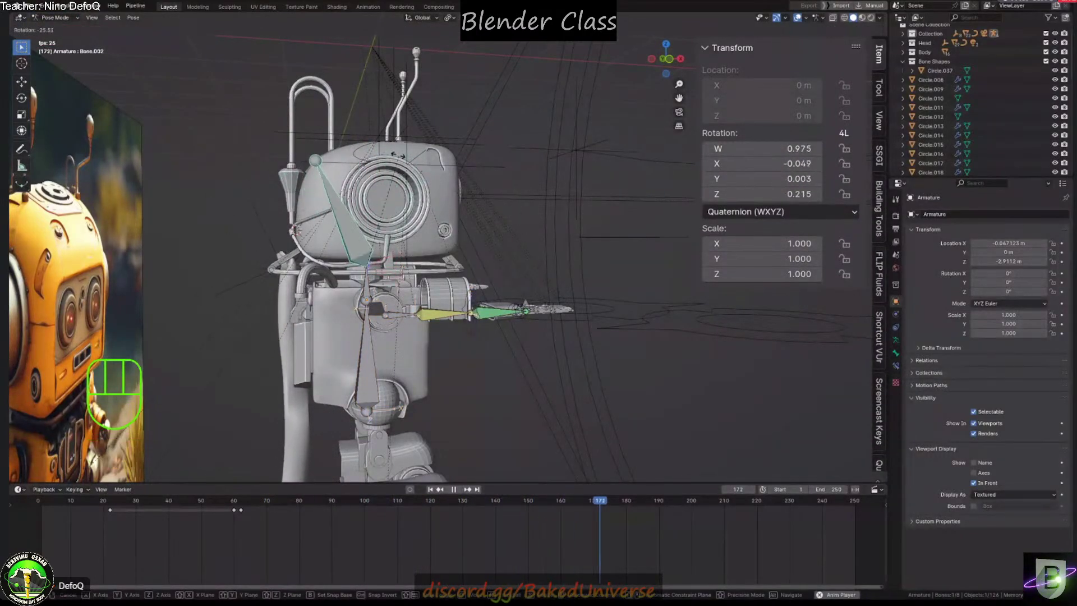
pyautogui.press('Escape')
pyautogui.moveTo(392, 253); pyautogui.dragTo(337, 241, button='middle')
pyautogui.click(55, 18)
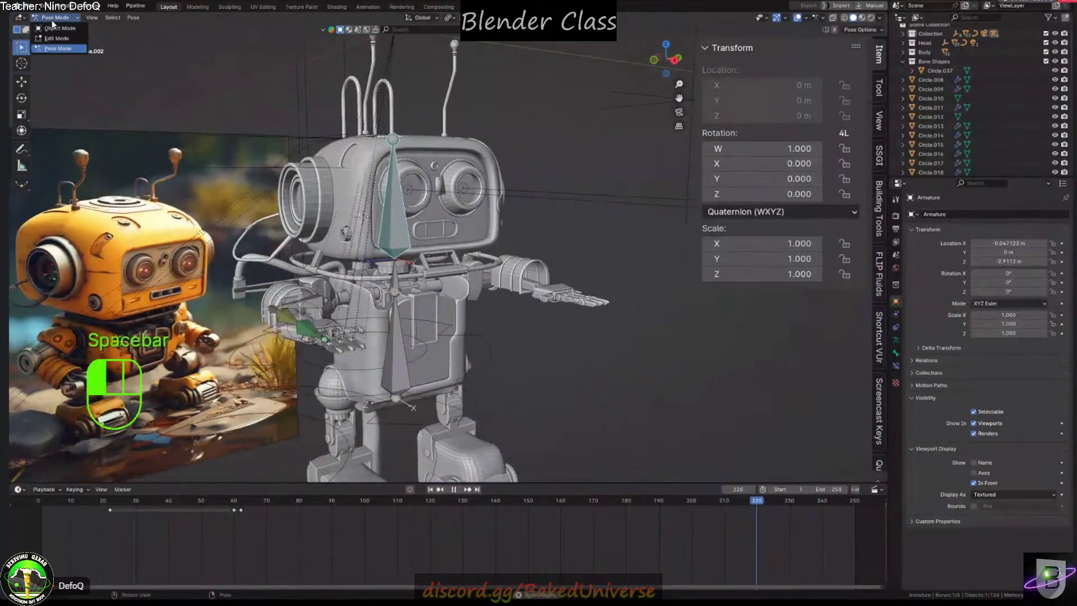
pyautogui.click(53, 28)
pyautogui.press('space')
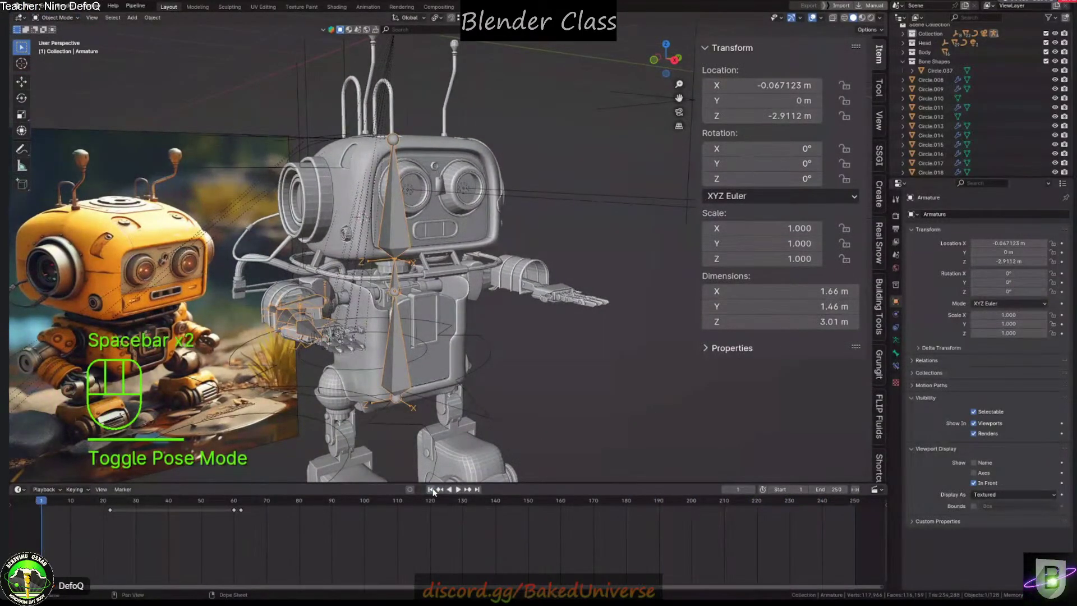
# Try moving the whole armature freely to check which robot parts follow it
pyautogui.moveTo(420, 224)
pyautogui.mouseDown(button='middle')
pyautogui.moveTo(443, 239)
pyautogui.moveTo(457, 225)
pyautogui.moveTo(401, 179)
pyautogui.moveTo(437, 224)
pyautogui.mouseUp(button='middle')
pyautogui.click(459, 208)
pyautogui.click(437, 224)
pyautogui.press('g')
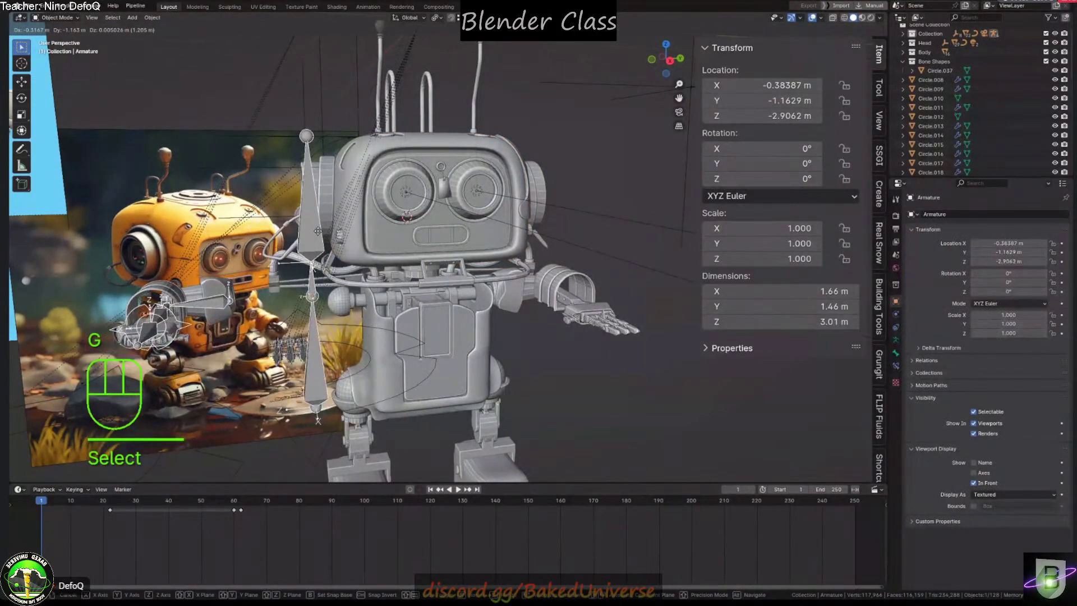
pyautogui.press('Escape')
pyautogui.moveTo(336, 202); pyautogui.dragTo(403, 151, button='middle')
pyautogui.press('Tab')
pyautogui.press('Tab')
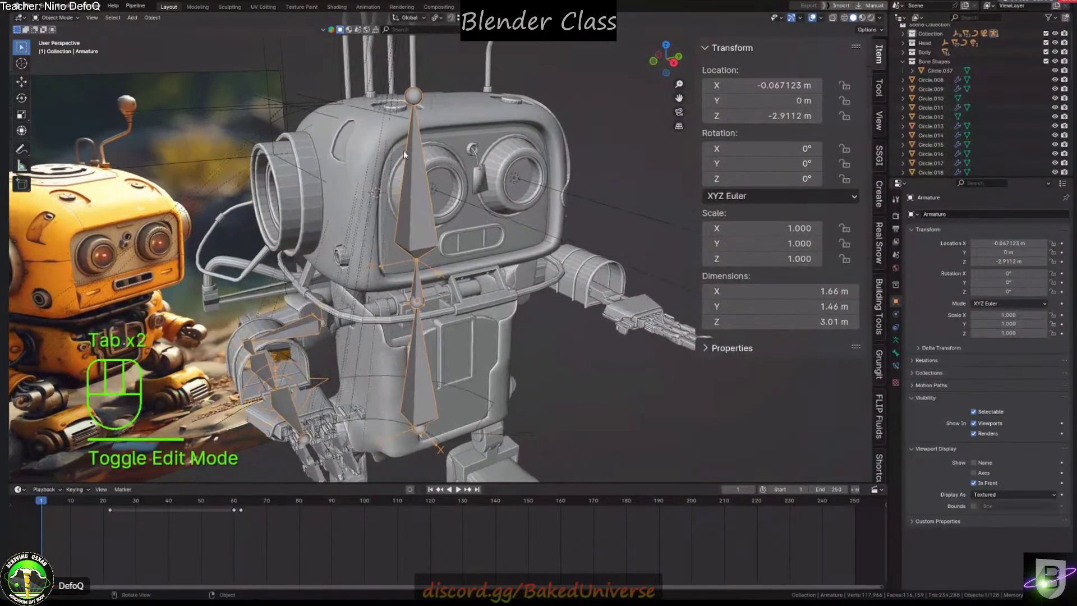
# Parent all objects of the Head collection to the armature's head bone with Keep Transform enabled
pyautogui.click(361, 139)
pyautogui.moveTo(280, 154); pyautogui.dragTo(252, 150, button='middle')
pyautogui.scroll(2, 925, 84)
pyautogui.rightClick(931, 48)
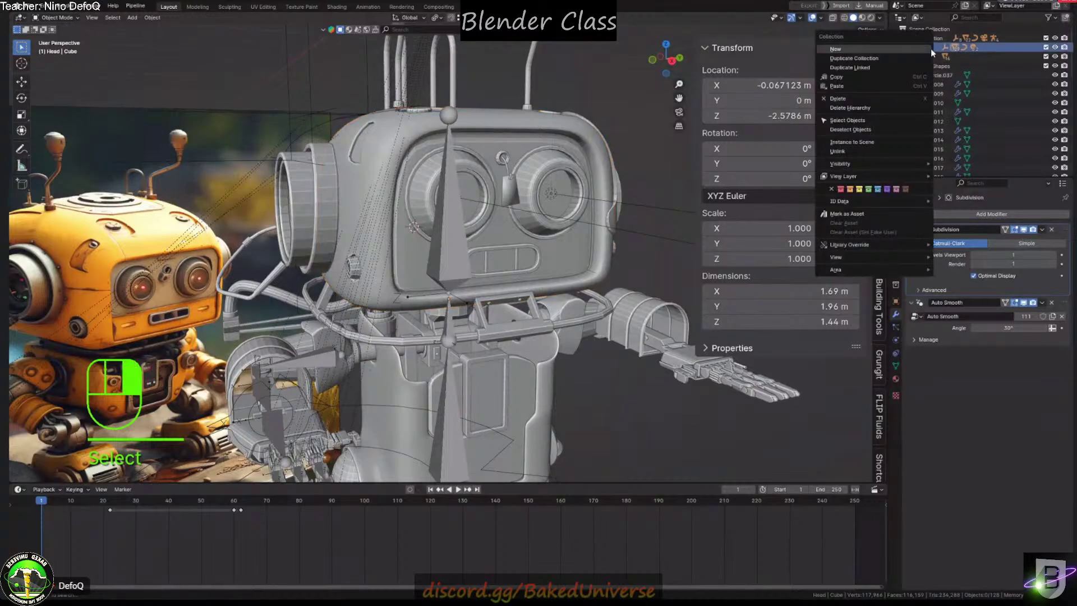
pyautogui.click(848, 120)
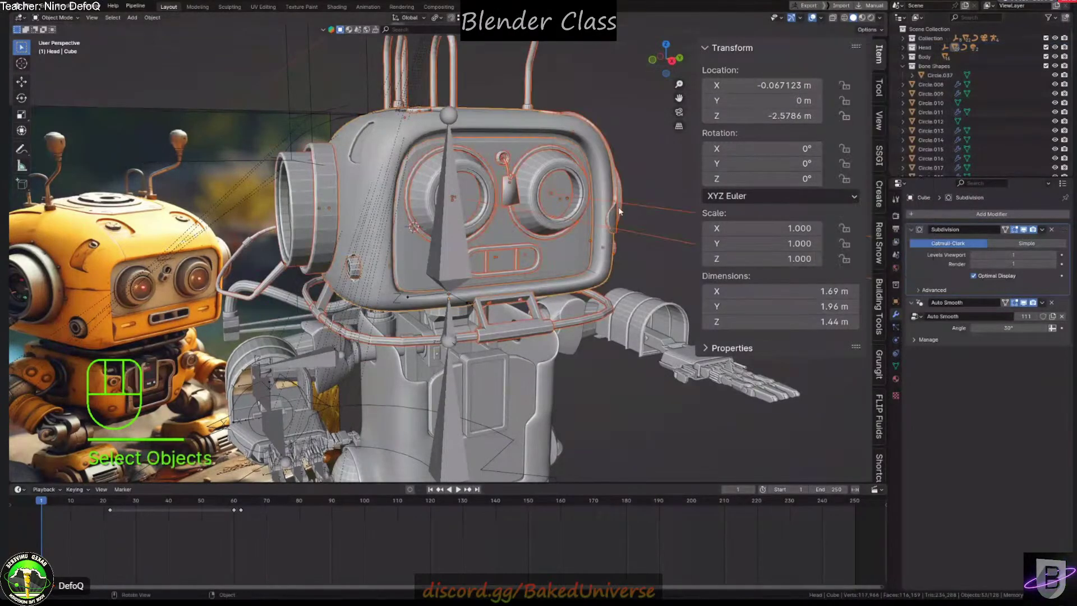
pyautogui.moveTo(455, 253); pyautogui.dragTo(434, 251, button='middle')
pyautogui.keyDown('shift'); pyautogui.click(434, 252); pyautogui.keyUp('shift')
pyautogui.press('Tab')
pyautogui.press('Tab')
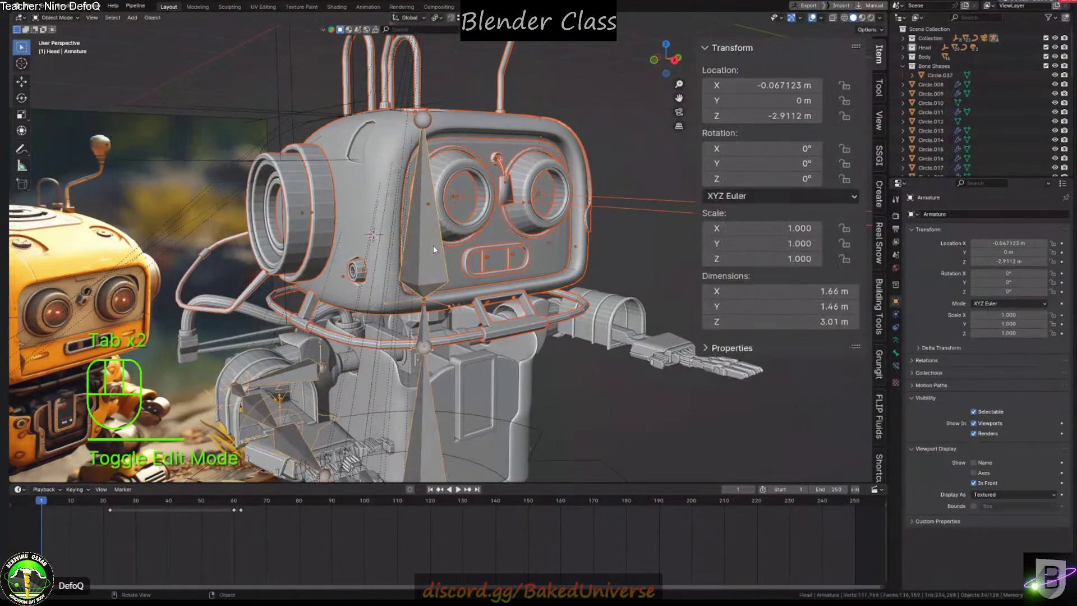
pyautogui.hotkey('ctrl', 'p')
pyautogui.click(435, 245)
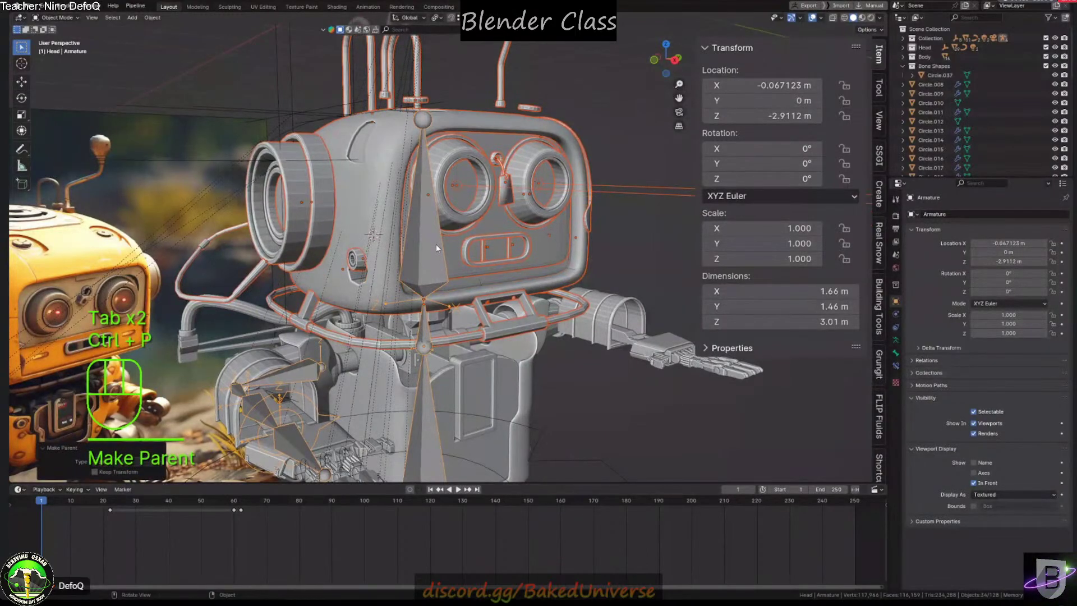
pyautogui.click(94, 471)
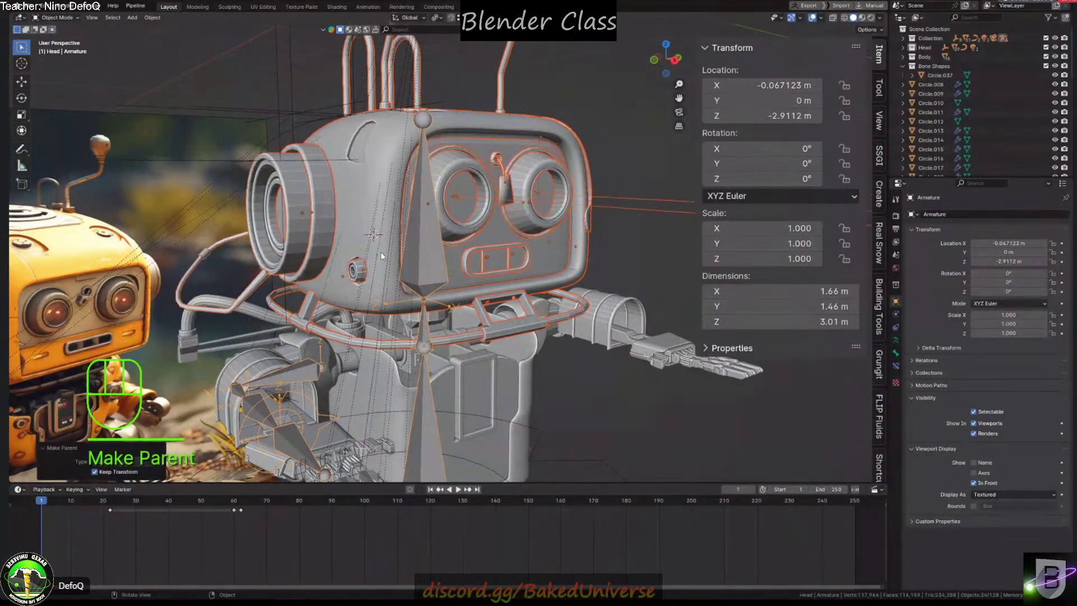
# Test-rotate the head bone from the front view during playback, and return to Object Mode at the first frame
pyautogui.press('KP_1')
pyautogui.click(314, 253)
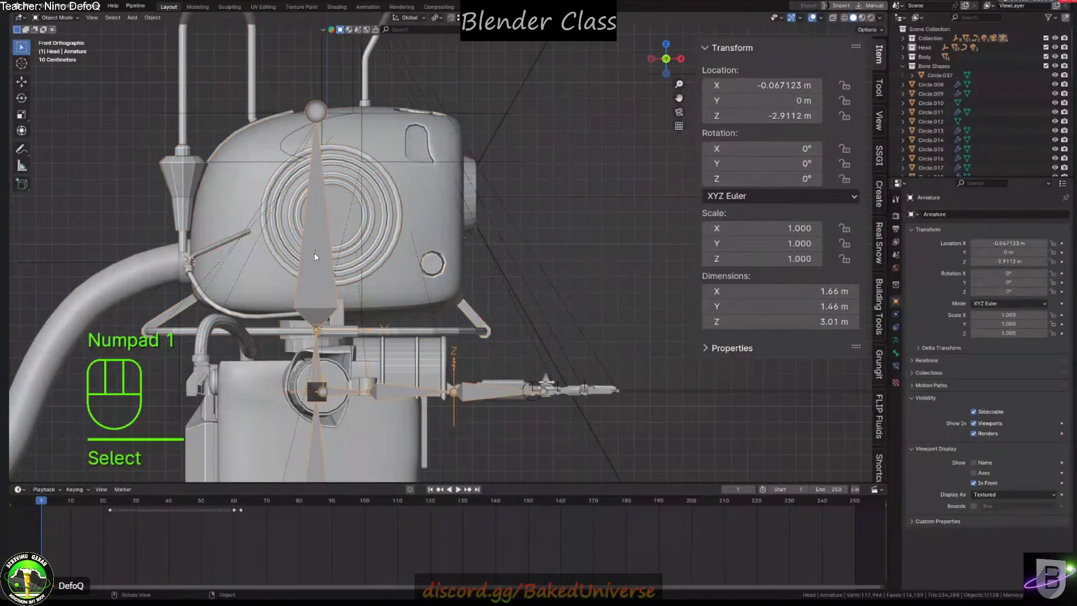
pyautogui.scroll(-4, 314, 253)
pyautogui.press('space')
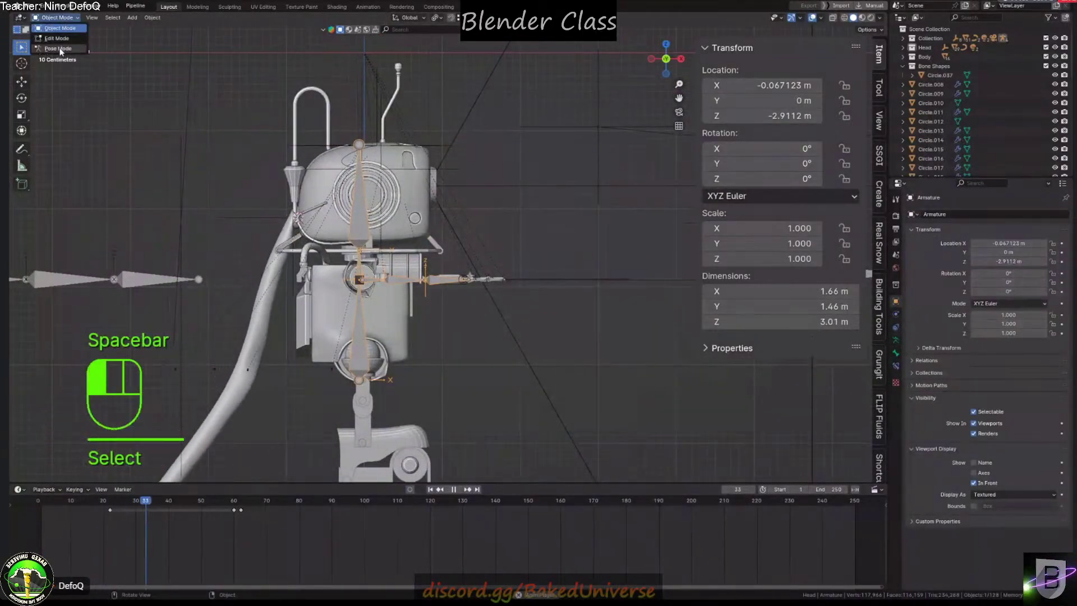
pyautogui.hotkey('ctrl', 'Tab')
pyautogui.click(359, 197)
pyautogui.press('r')
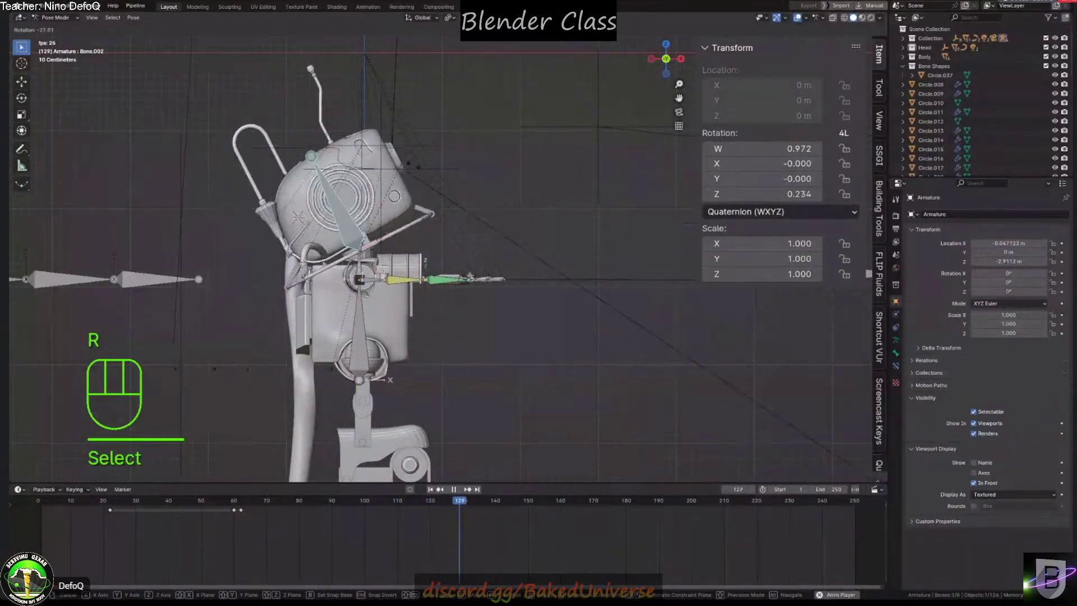
pyautogui.rightClick(330, 367)
pyautogui.press('space')
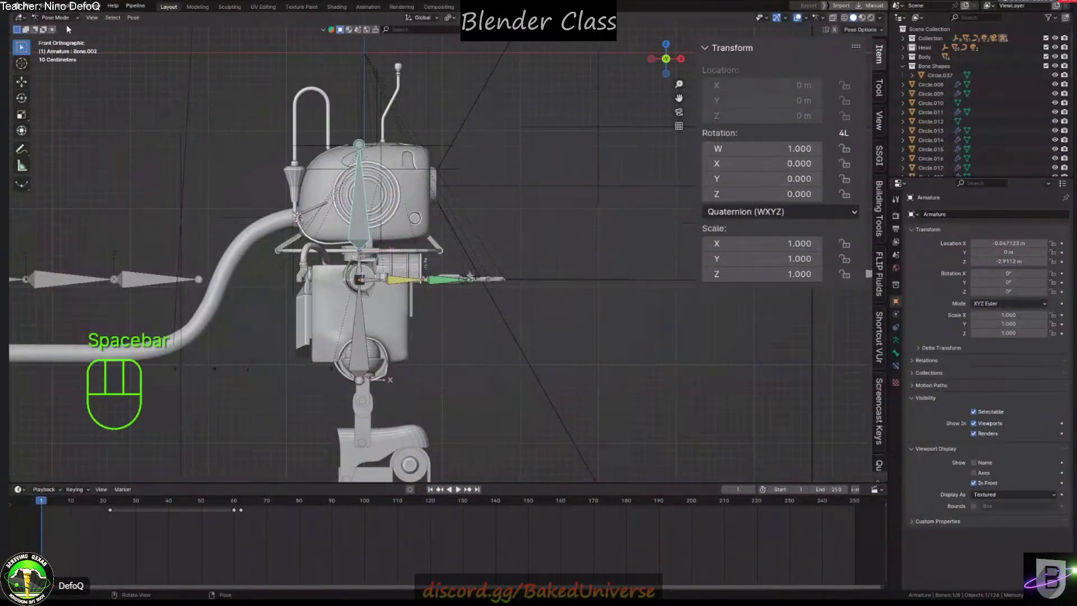
pyautogui.hotkey('ctrl', 'Tab')
# Move the cable's Hook-Empty.006 modifier above Cloth in the stack and collapse the modifier settings
pyautogui.click(236, 247)
pyautogui.click(895, 314)
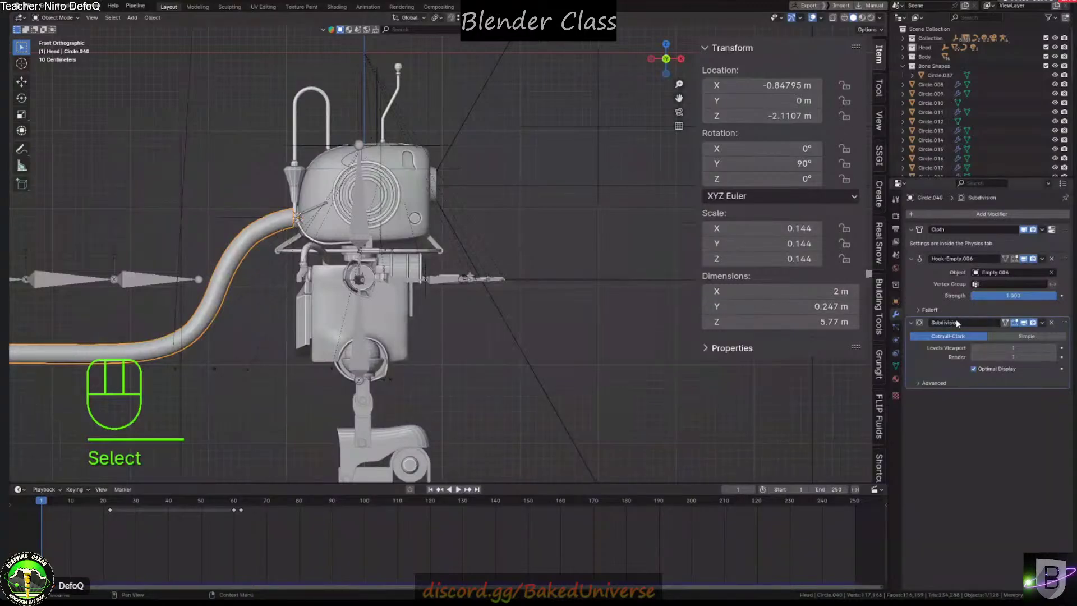
pyautogui.click(911, 259)
pyautogui.click(911, 271)
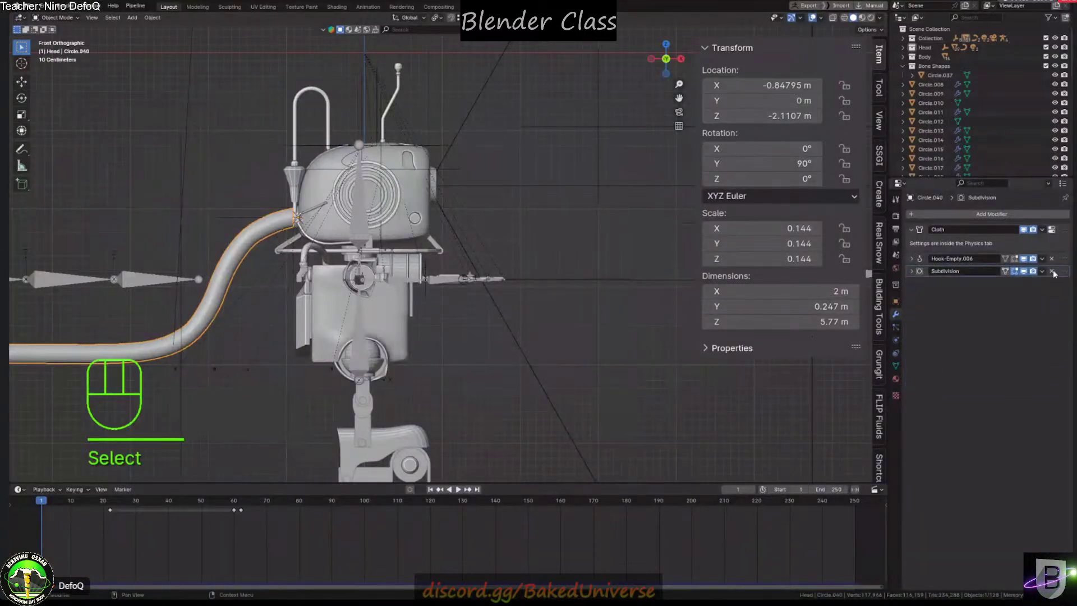
pyautogui.moveTo(1064, 261); pyautogui.dragTo(1064, 220)
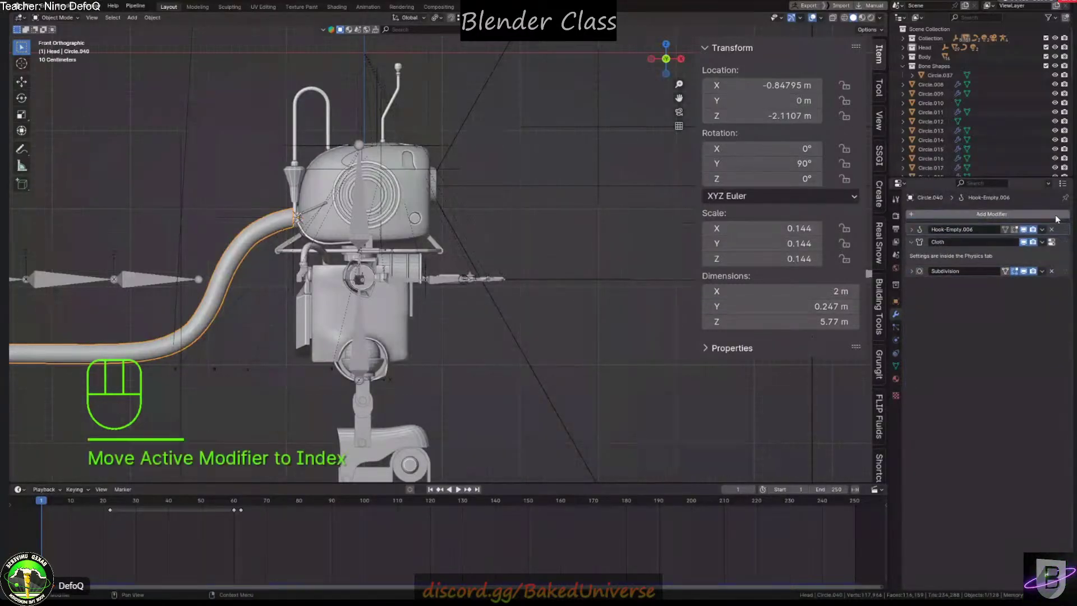
pyautogui.click(911, 243)
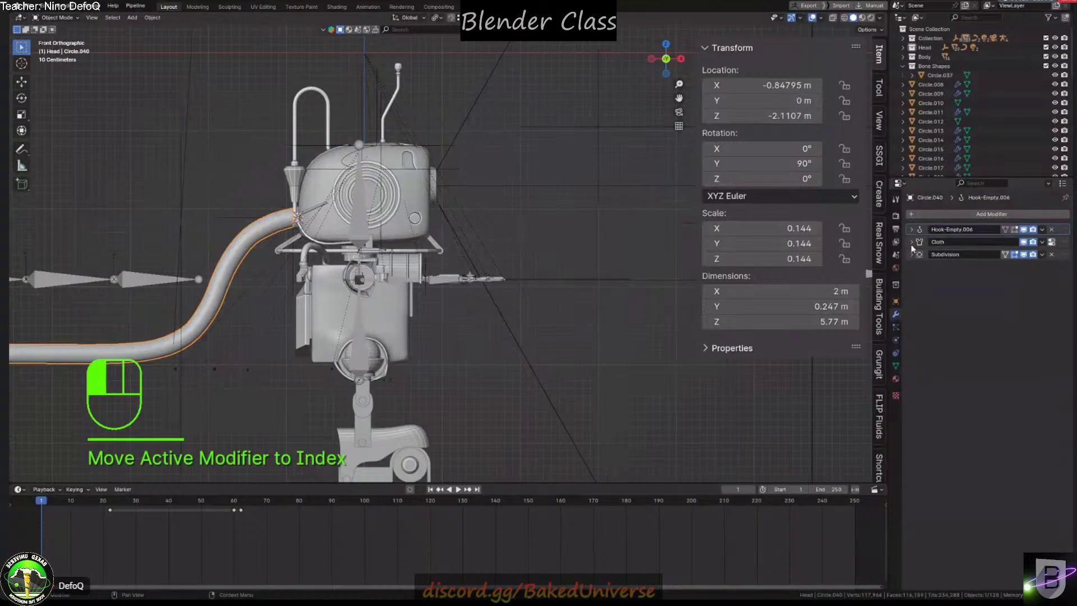
# Play the simulation and test-rotate the head bone in Pose Mode to check whether the cable's end follows
pyautogui.press('space')
pyautogui.click(362, 218)
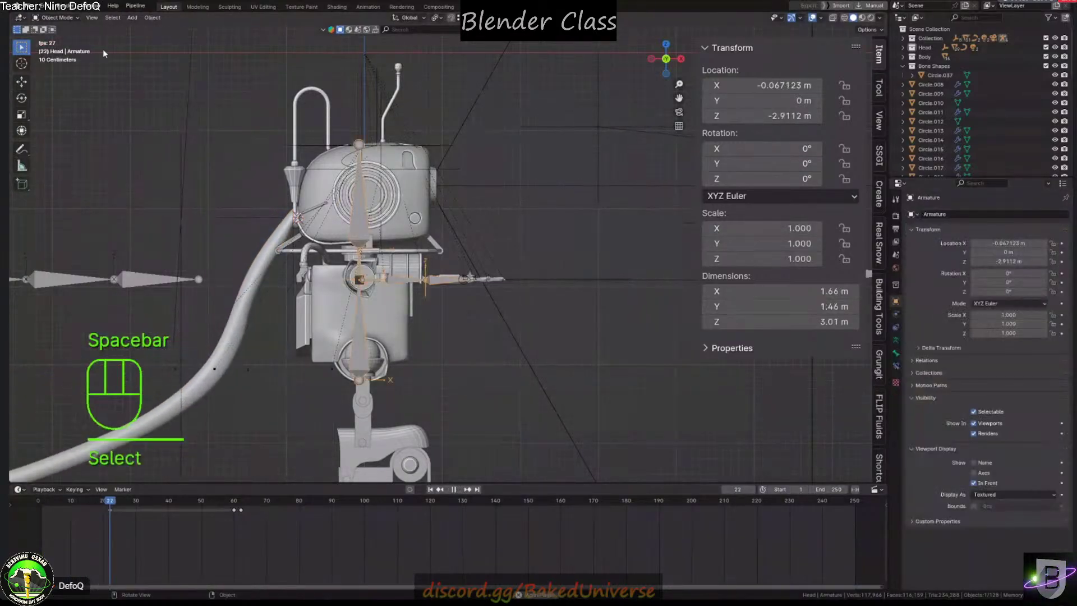
pyautogui.click(56, 18)
pyautogui.click(58, 49)
pyautogui.click(359, 191)
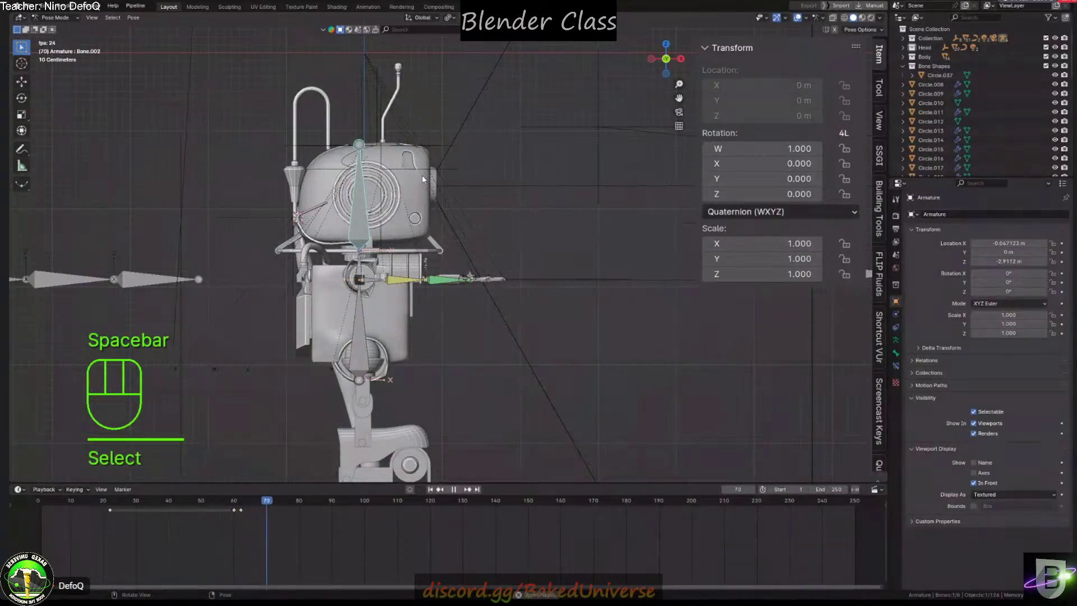
pyautogui.press('r')
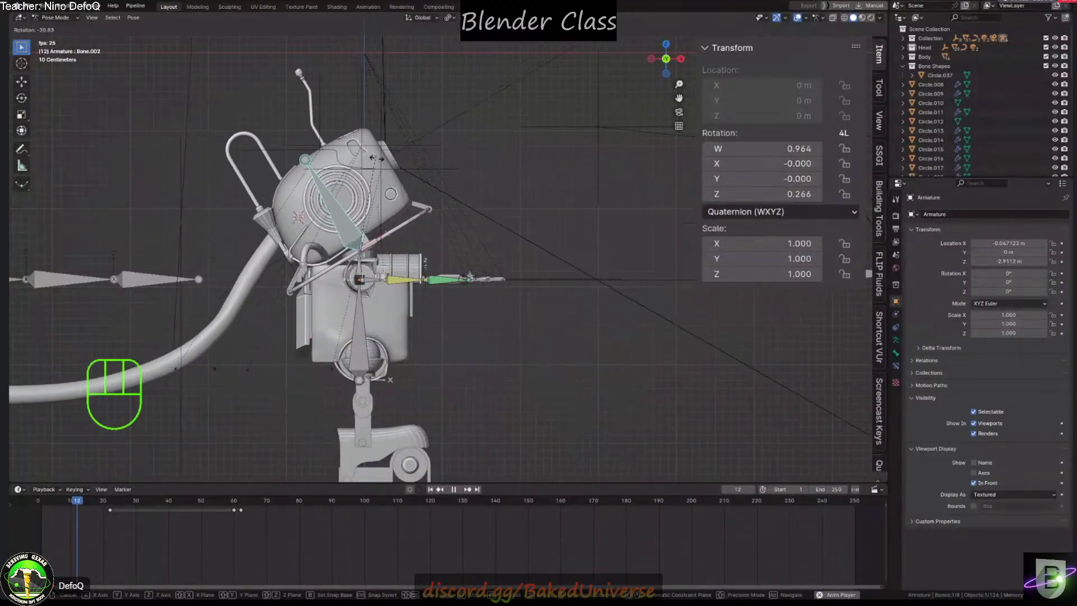
pyautogui.press('space')
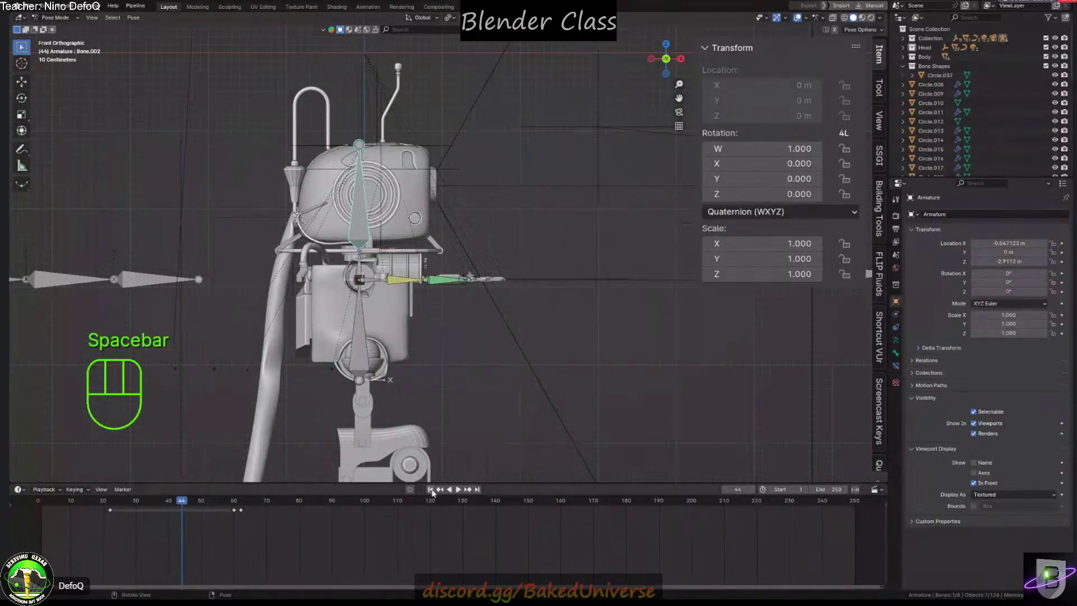
# Undo the last four actions back to the selected cable in Object Mode at the first frame
pyautogui.hotkey('ctrl', 'z')
pyautogui.hotkey('ctrl', 'z')
pyautogui.hotkey('ctrl', 'z')
pyautogui.hotkey('ctrl', 'z')
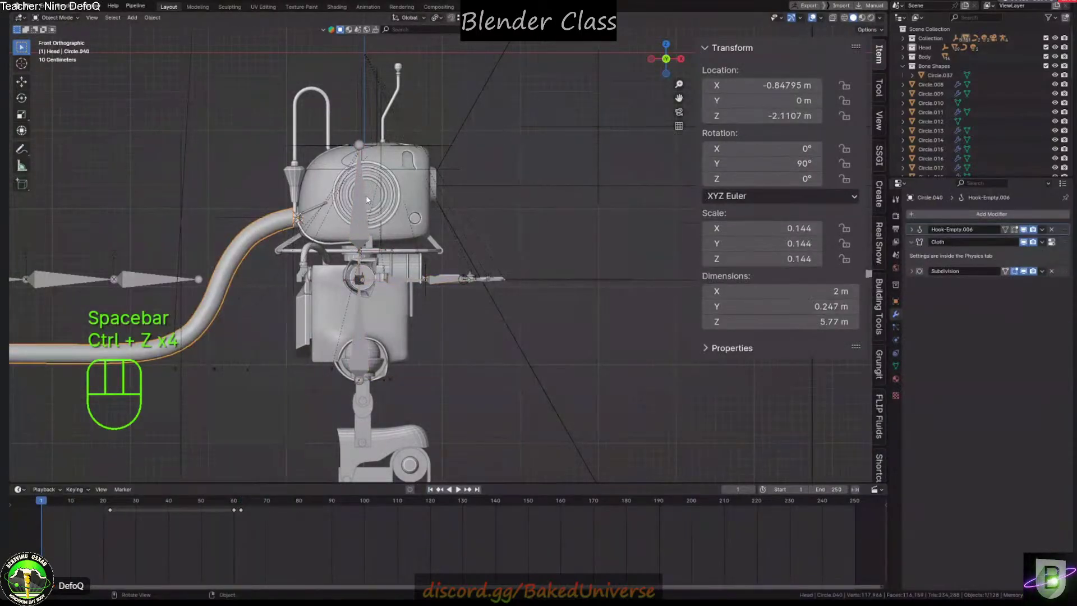
pyautogui.press('ctrl')
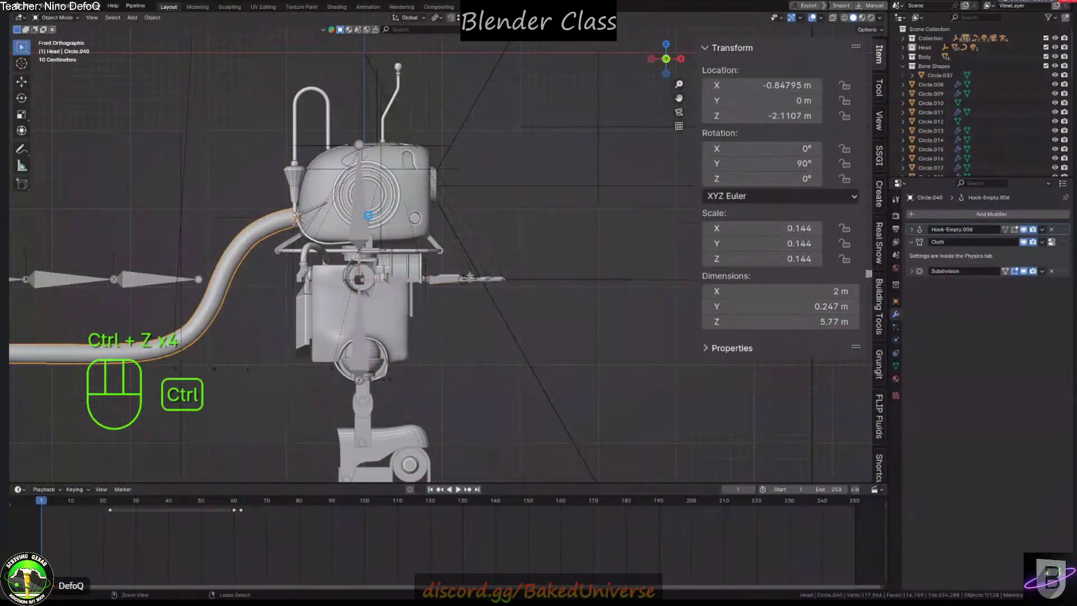
# Save the file with the cable's hook and cloth setup at the first frame
pyautogui.hotkey('ctrl', 's')
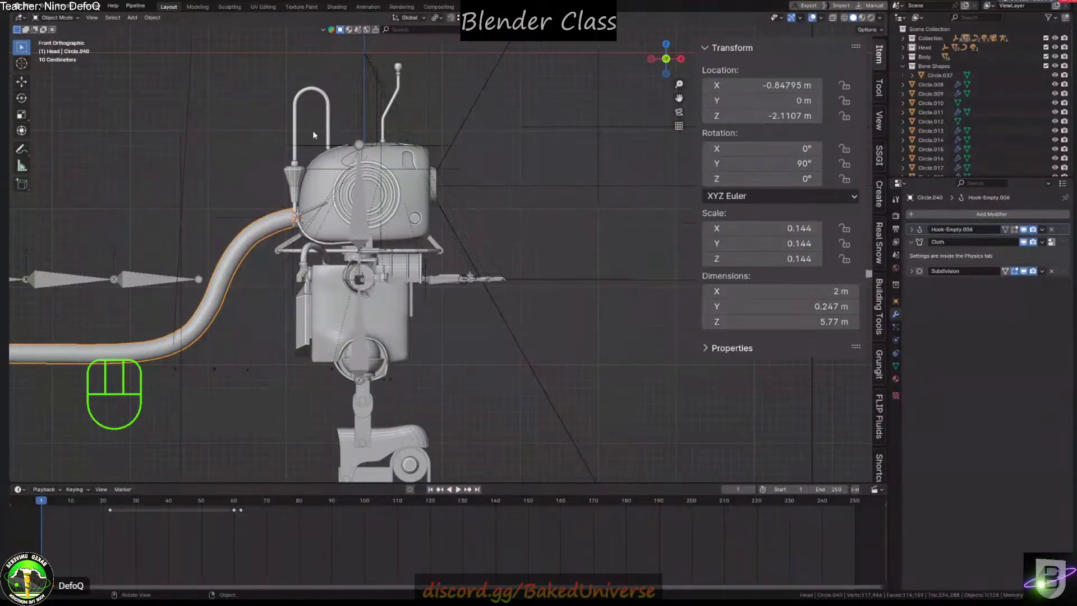
pyautogui.scroll(-1, 362, 215)
pyautogui.keyDown('shift'); pyautogui.moveTo(384, 200); pyautogui.dragTo(414, 184, button='middle'); pyautogui.keyUp('shift')
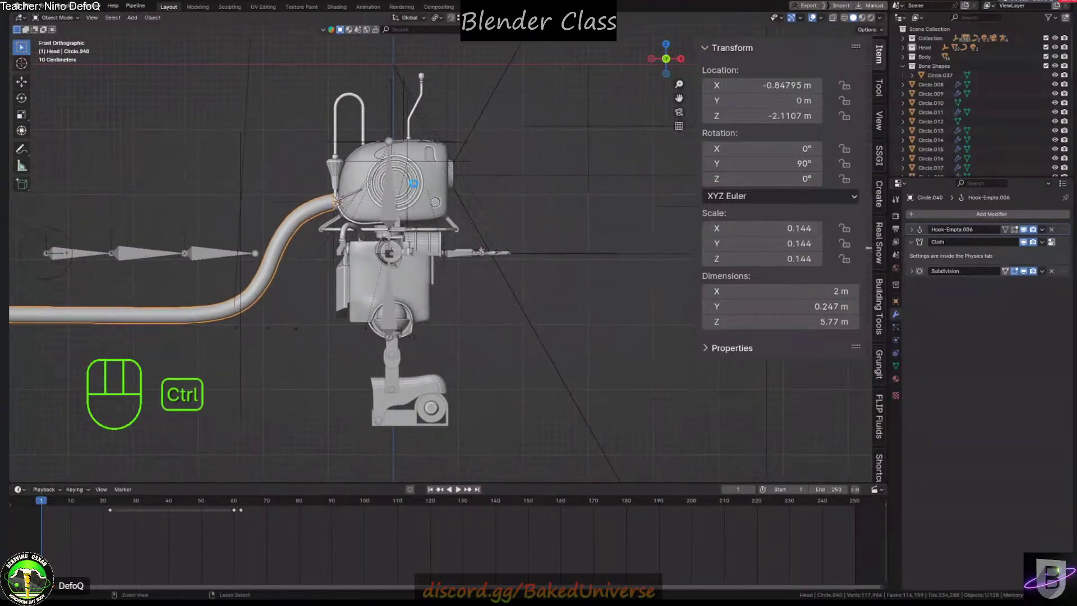
pyautogui.hotkey('ctrl', 's')
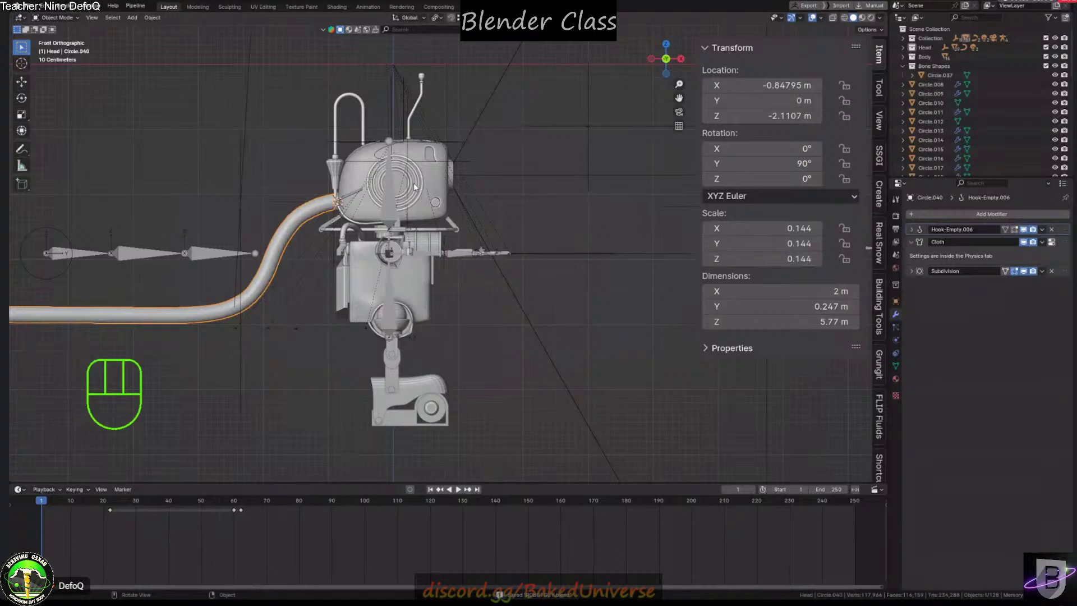
# Examine the cable's attachment to the head and the surrounding tubes from several angles, leaving nothing selected
pyautogui.moveTo(352, 201); pyautogui.dragTo(407, 318, button='middle')
pyautogui.scroll(6, 333, 207)
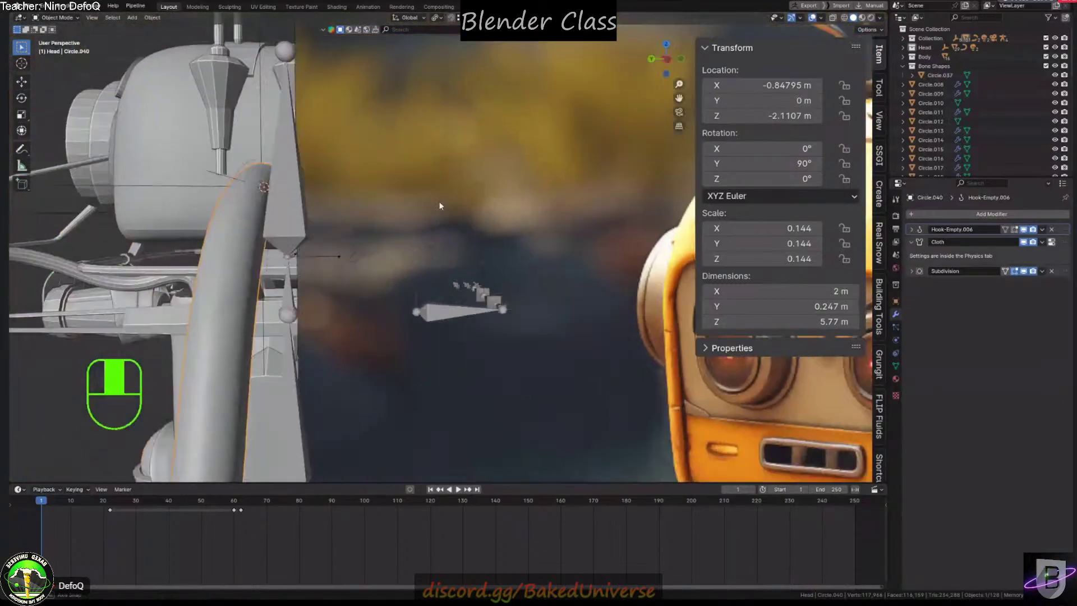
pyautogui.scroll(-5, 364, 219)
pyautogui.moveTo(299, 234); pyautogui.dragTo(474, 303, button='middle')
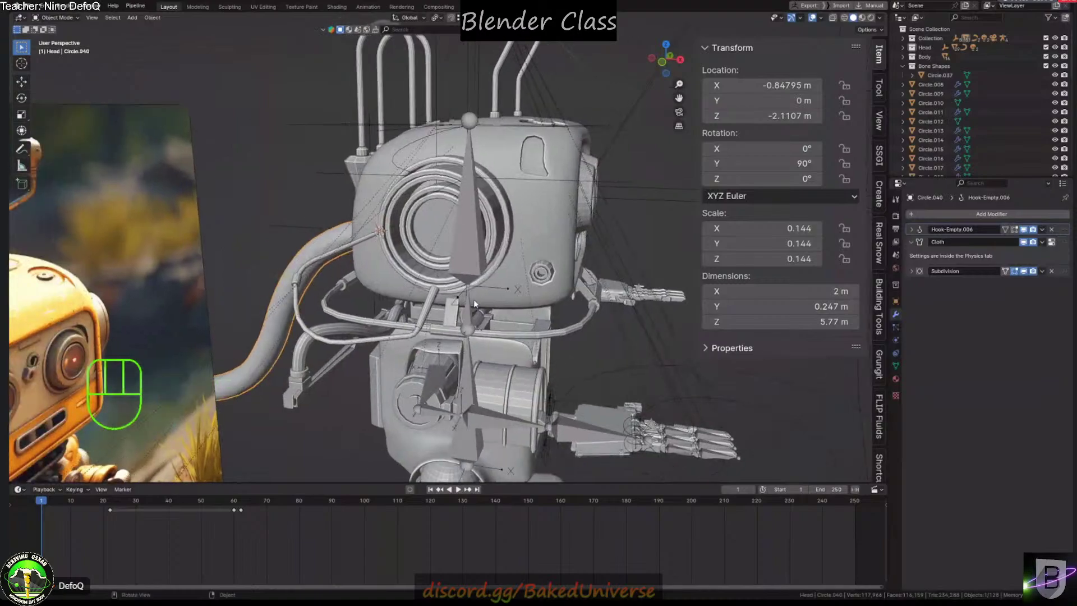
pyautogui.scroll(4, 302, 310)
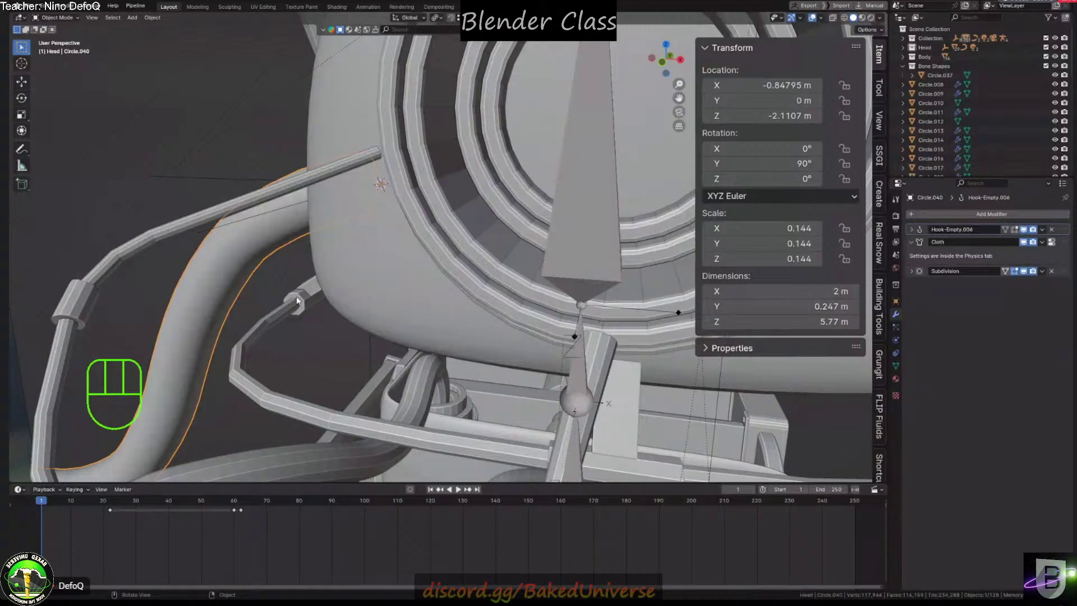
pyautogui.scroll(-6, 352, 251)
pyautogui.scroll(-5, 364, 247)
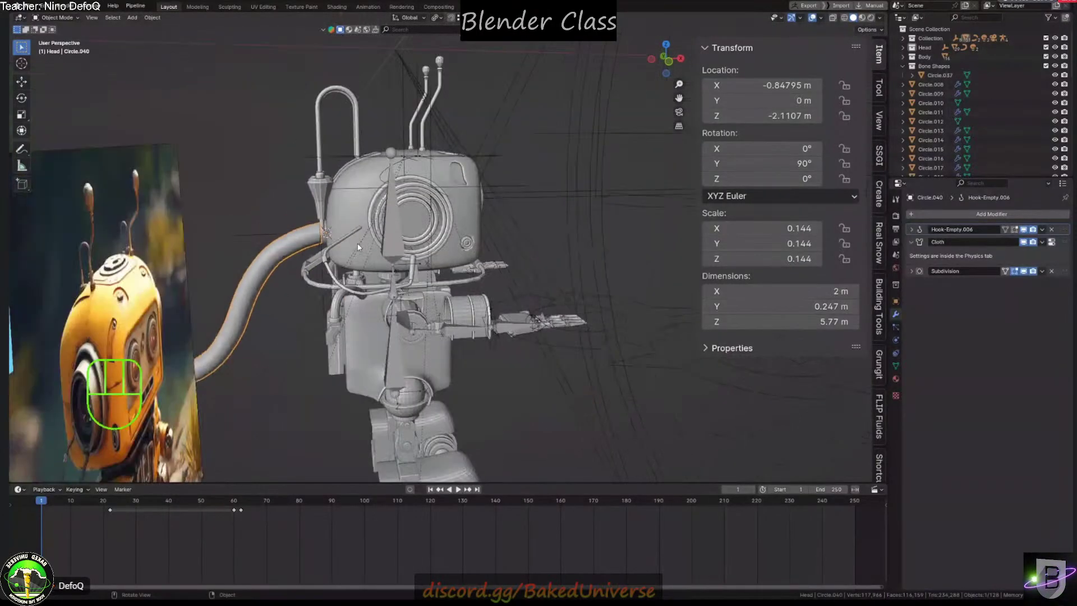
pyautogui.moveTo(358, 243); pyautogui.dragTo(413, 232, button='middle')
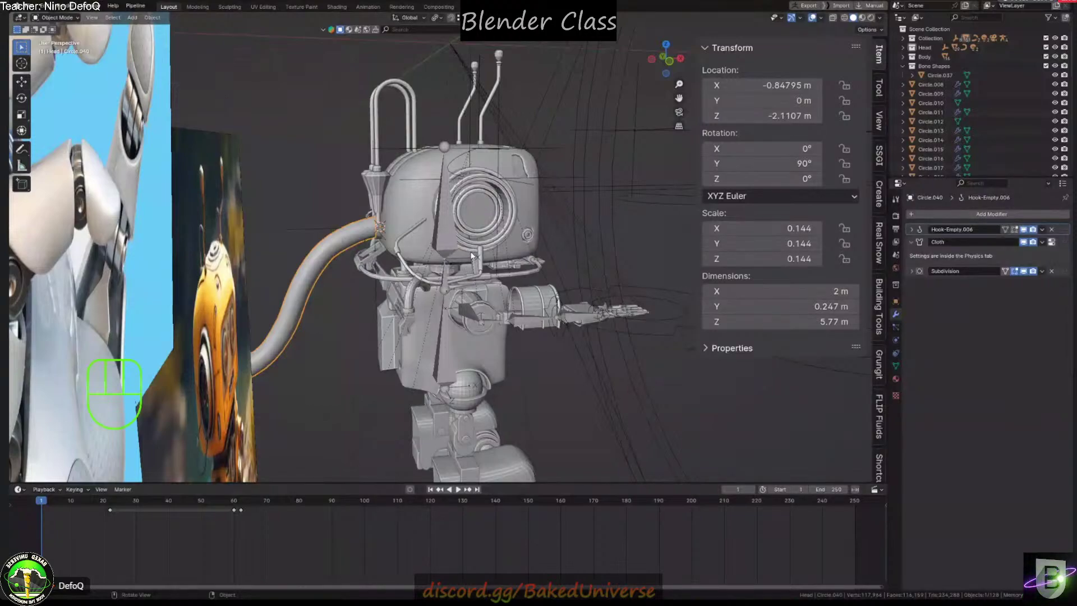
pyautogui.scroll(5, 394, 224)
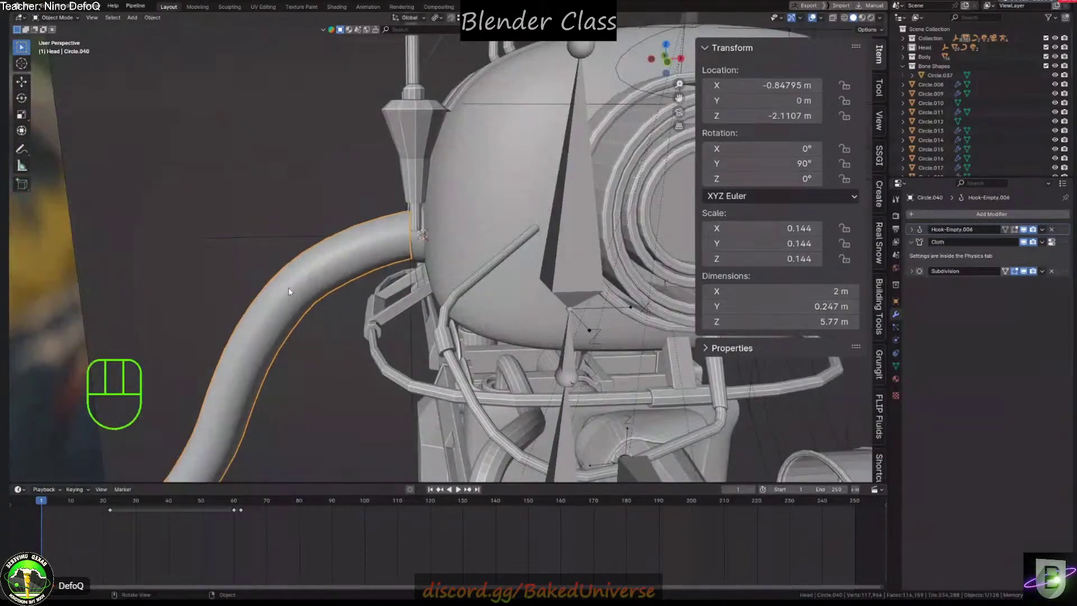
pyautogui.scroll(-6, 295, 265)
pyautogui.keyDown('shift'); pyautogui.moveTo(337, 247); pyautogui.dragTo(421, 252, button='middle'); pyautogui.keyUp('shift')
pyautogui.keyDown('shift'); pyautogui.moveTo(395, 228); pyautogui.dragTo(447, 247, button='middle'); pyautogui.keyUp('shift')
pyautogui.click(420, 234)
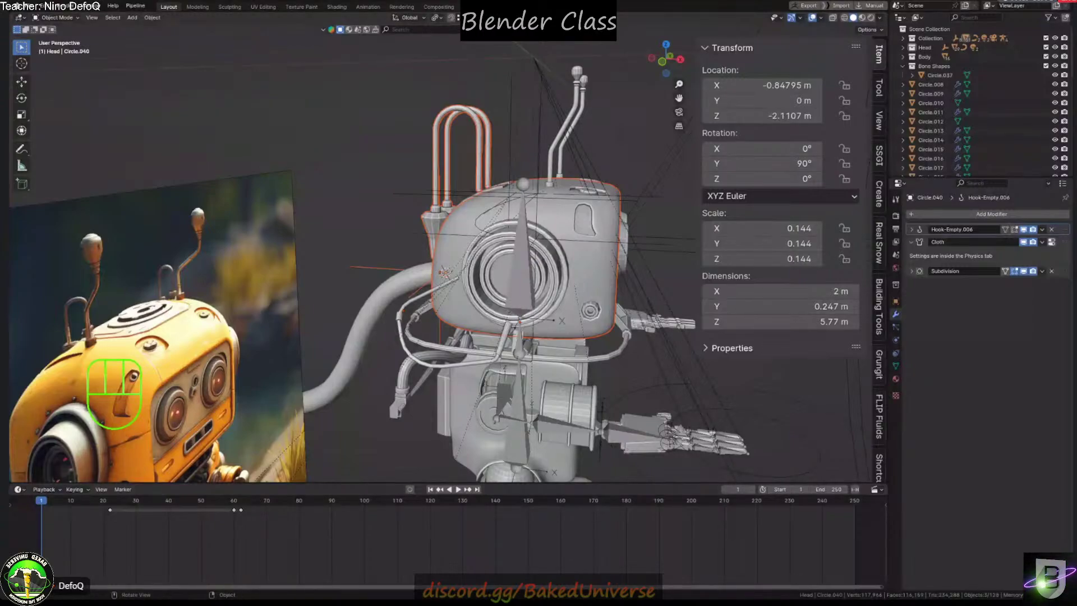
pyautogui.click(550, 156)
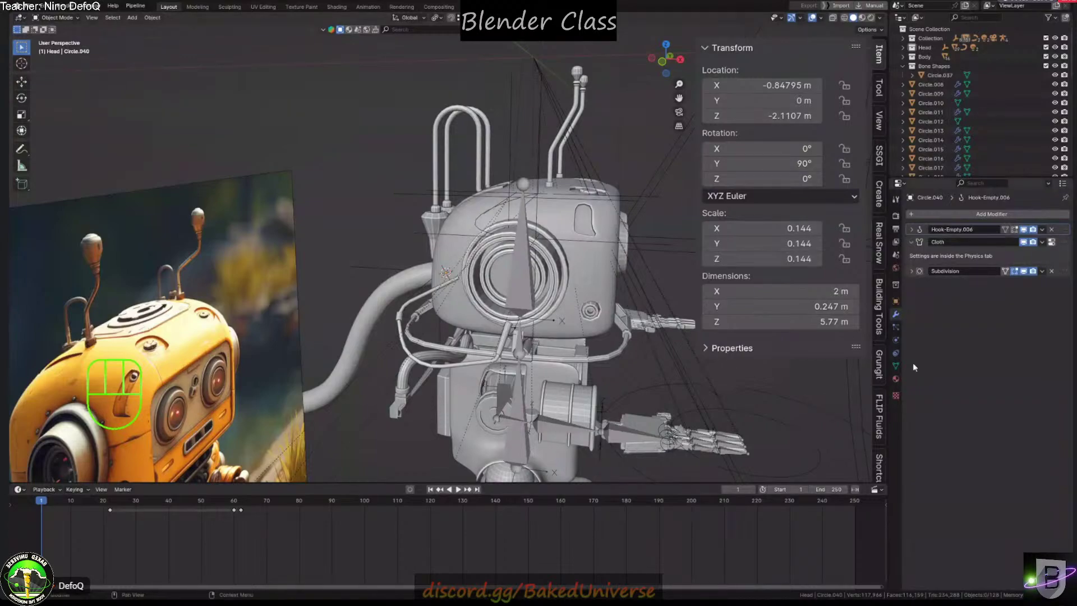
# Collapse the cable's Cloth modifier settings and save the file
pyautogui.click(912, 242)
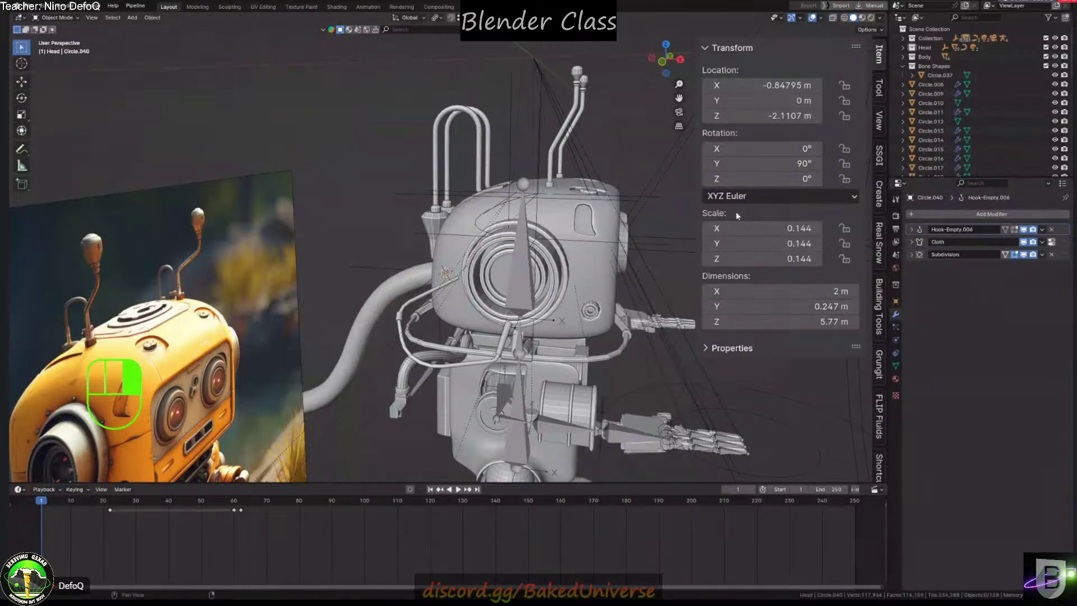
pyautogui.hotkey('ctrl', 's')
pyautogui.keyDown('shift'); pyautogui.moveTo(555, 233); pyautogui.dragTo(489, 216, button='middle'); pyautogui.keyUp('shift')
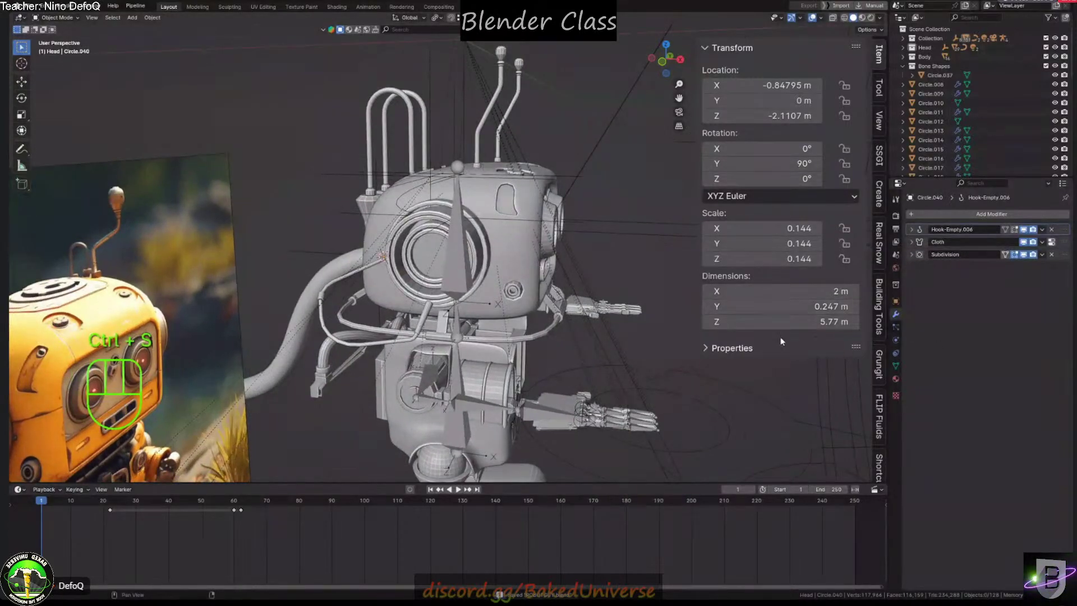
# Select the cable and review its cloth physics settings, expanding Cache to inspect the bake, shape and collision options
pyautogui.click(327, 282)
pyautogui.click(896, 340)
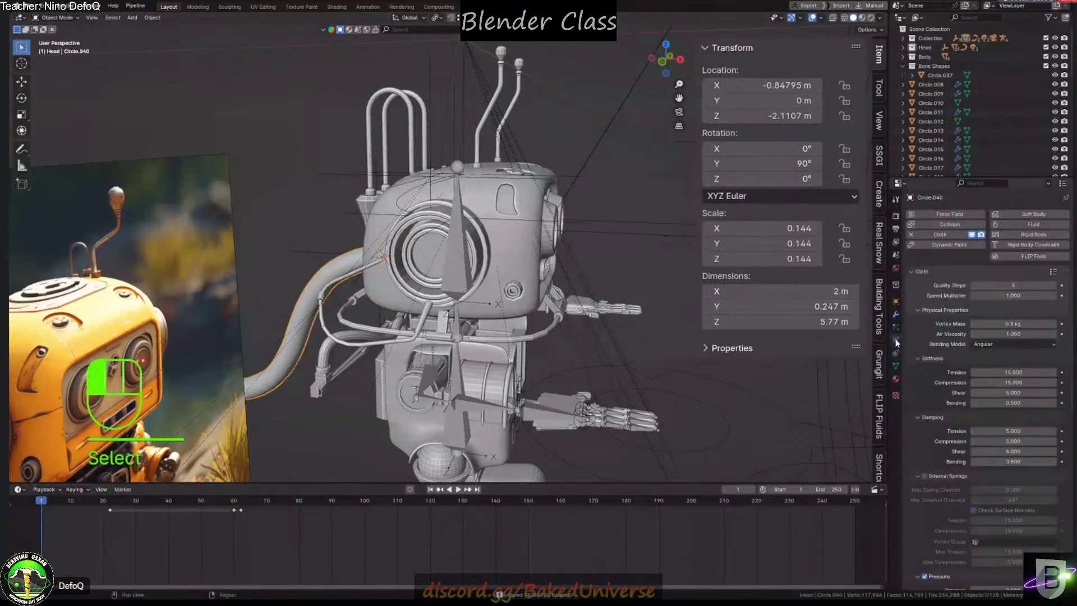
pyautogui.scroll(-10, 955, 343)
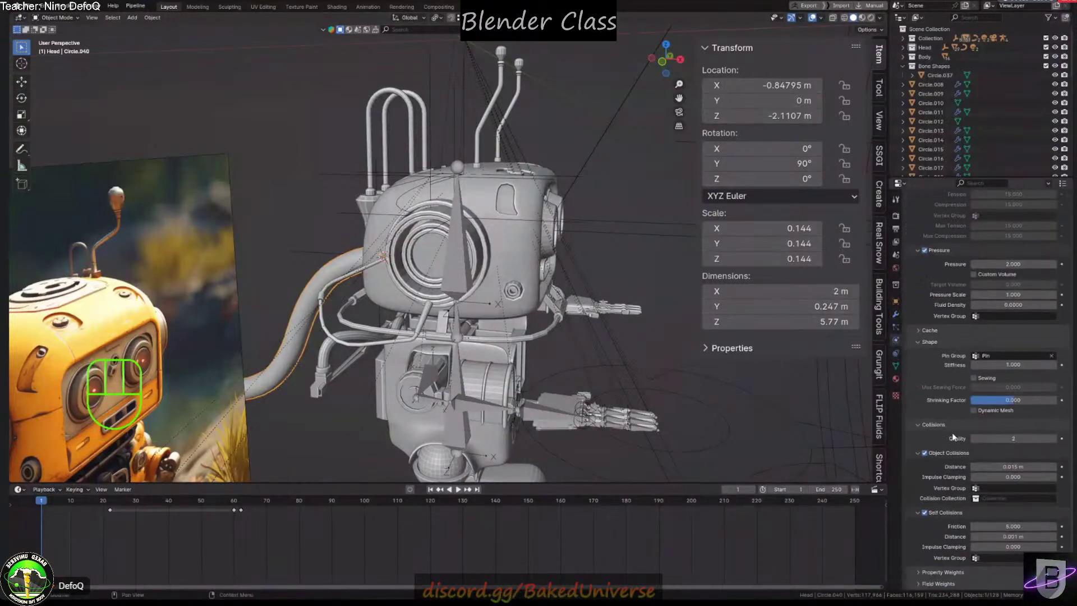
pyautogui.click(927, 331)
pyautogui.scroll(-3, 913, 360)
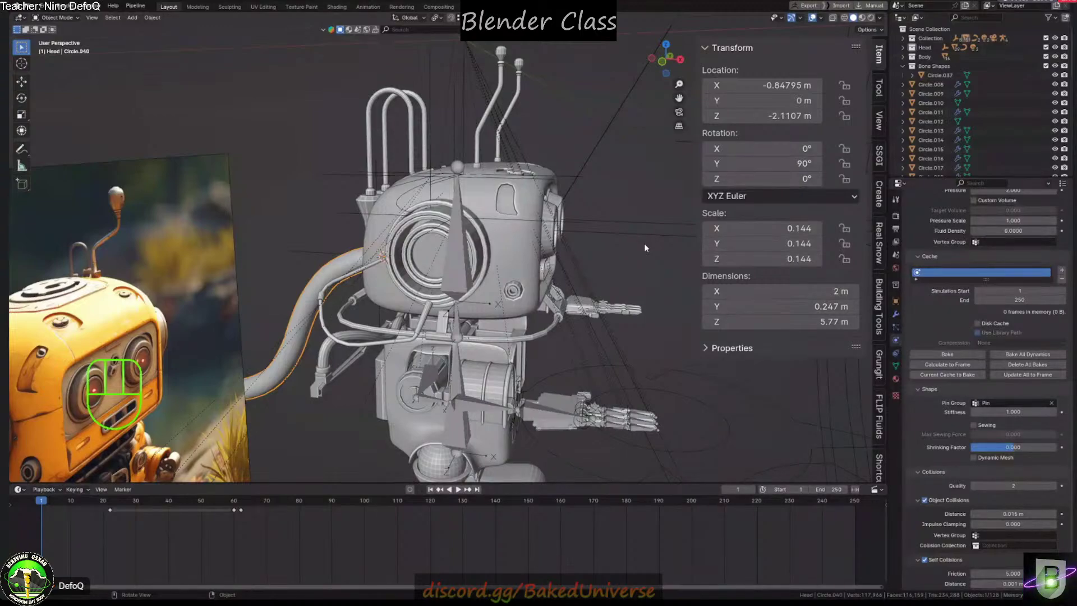
pyautogui.scroll(-2, 1051, 443)
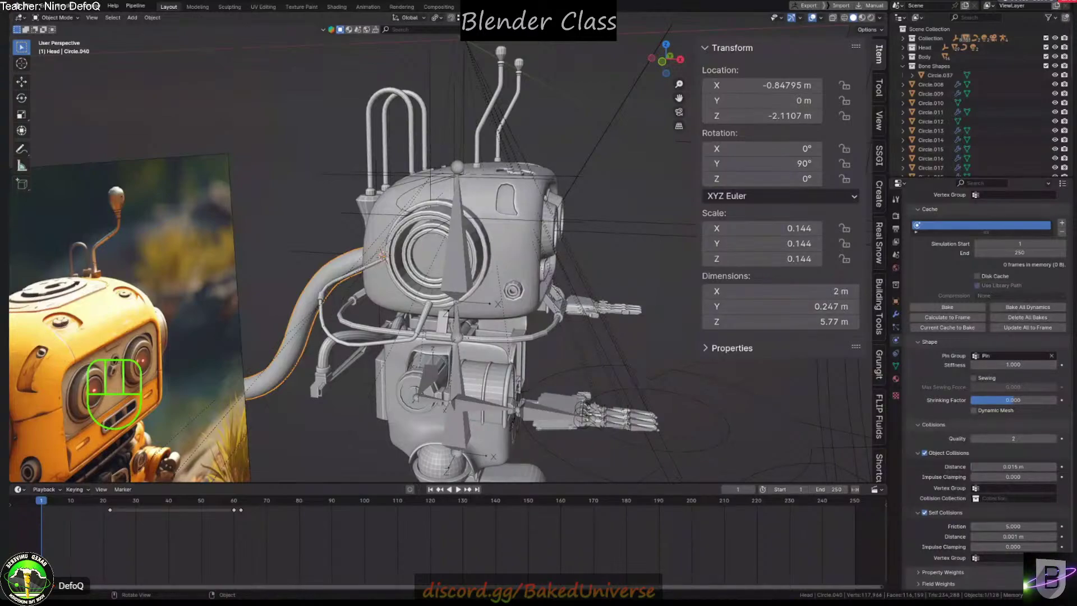
# Apply Shade Smooth by Angle to the round ear piece on the head's side, deselect it and save the file
pyautogui.moveTo(532, 242); pyautogui.dragTo(440, 171, button='middle')
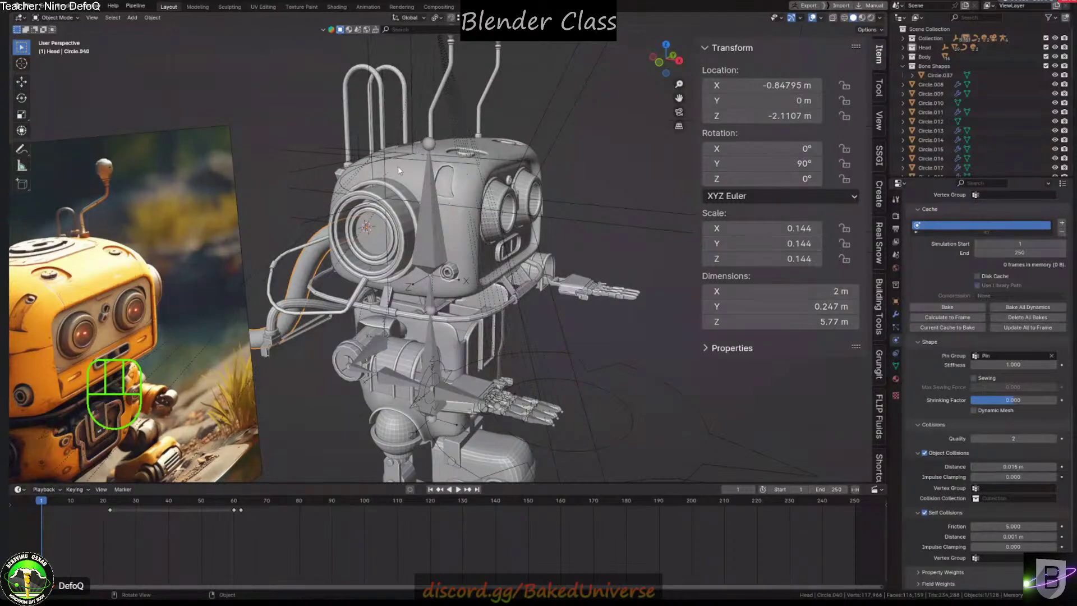
pyautogui.moveTo(385, 132); pyautogui.dragTo(446, 163, button='middle')
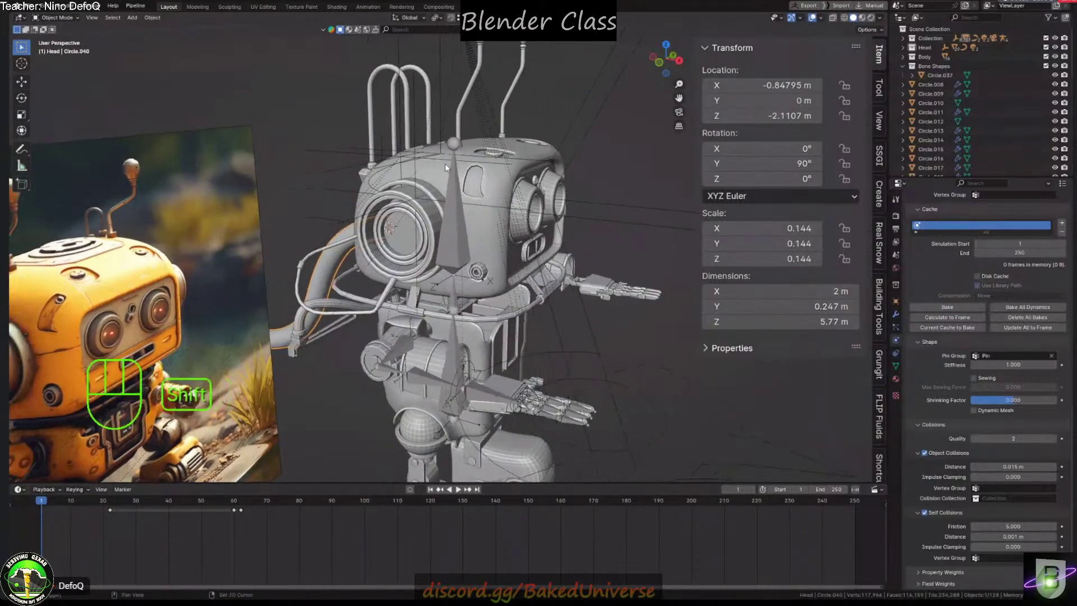
pyautogui.click(424, 218)
pyautogui.rightClick(432, 188)
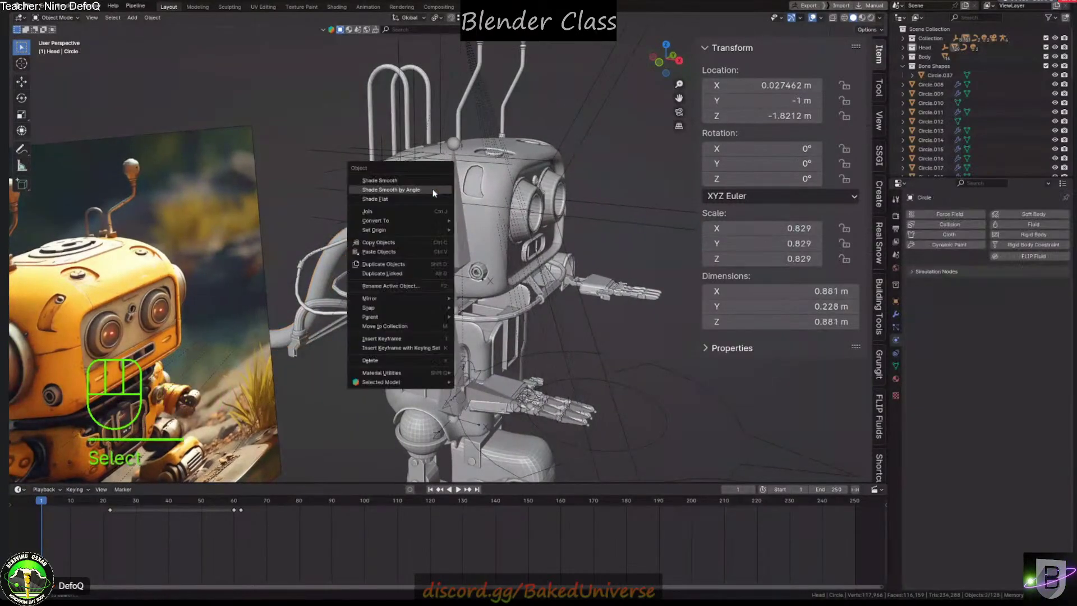
pyautogui.click(432, 188)
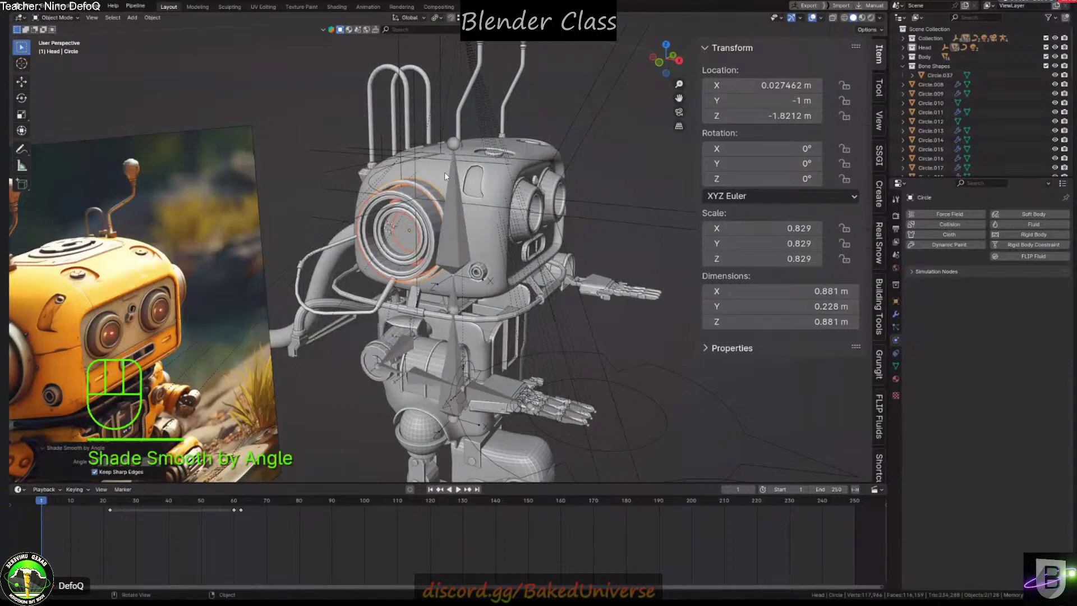
pyautogui.click(550, 127)
pyautogui.moveTo(547, 116); pyautogui.dragTo(385, 213, button='middle')
pyautogui.hotkey('ctrl', 's')
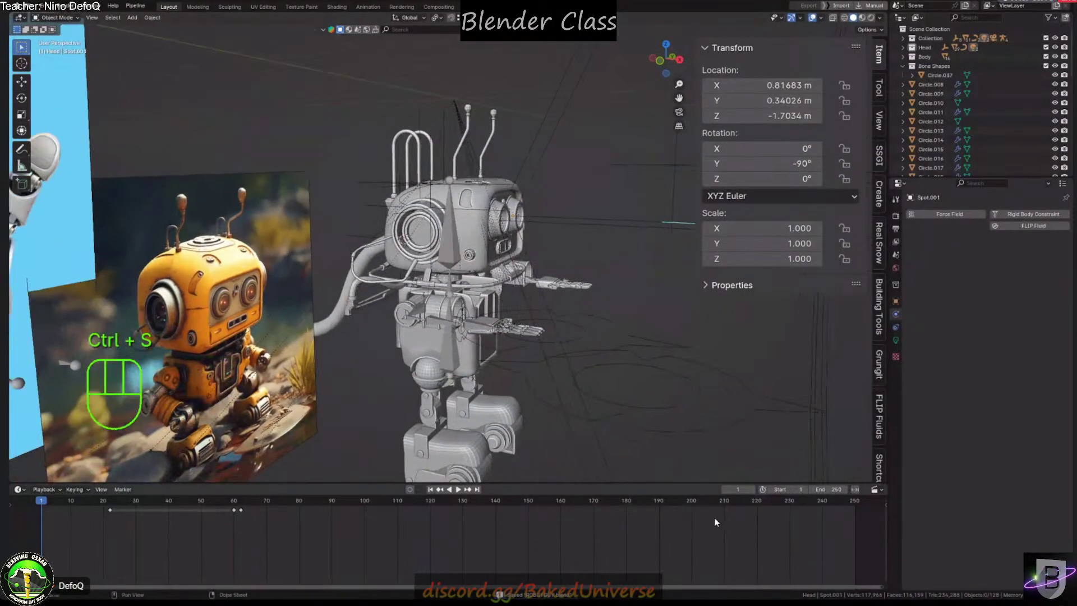